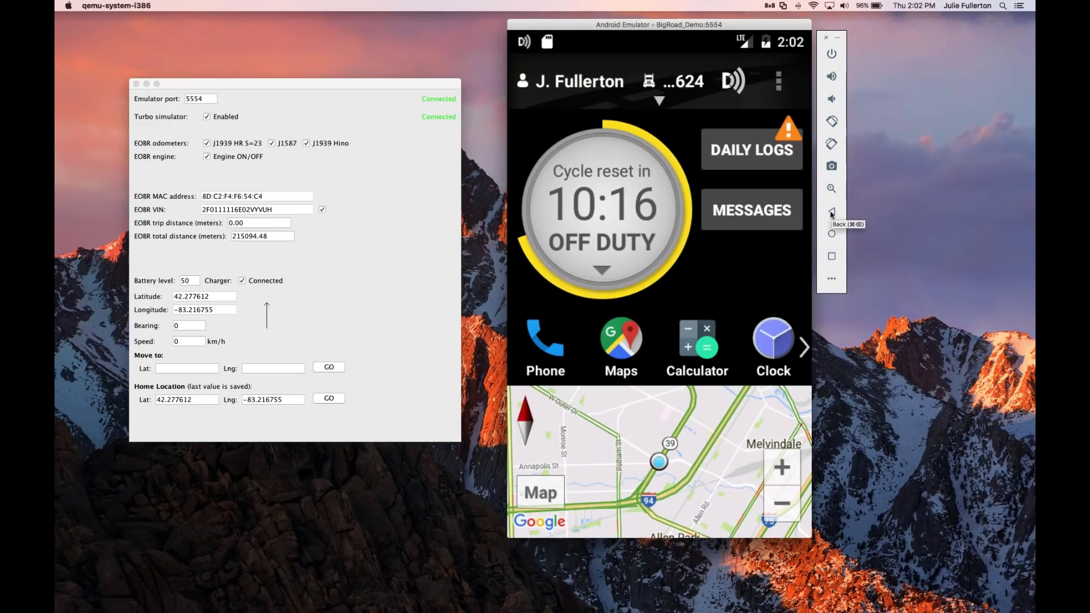
- Exit to the device home screen, reopen BigRoad, and select JF1624 as the truck
left_click(832, 215)
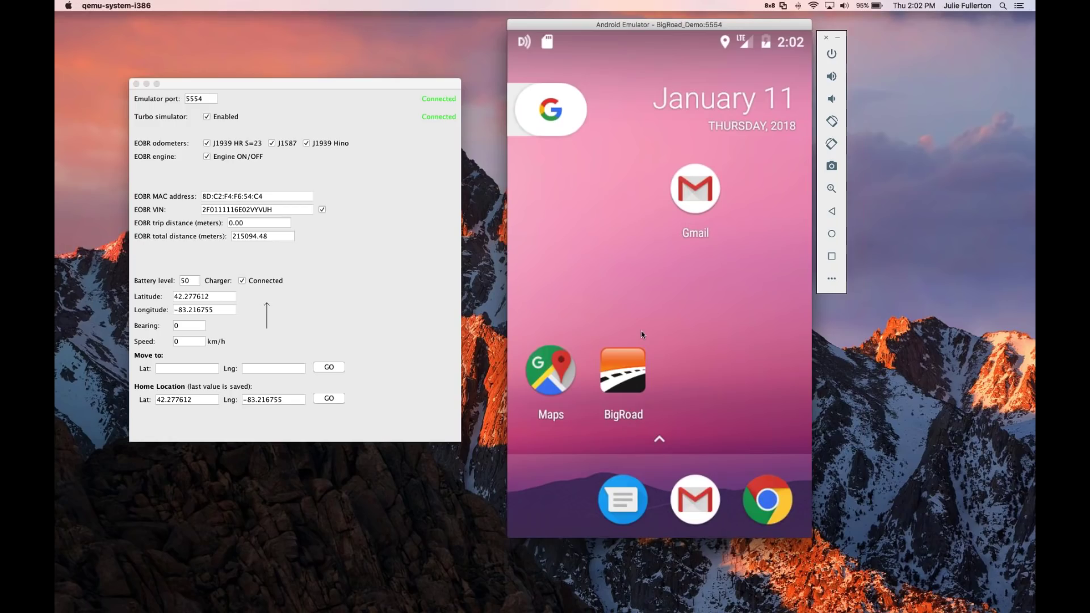
left_click(642, 381)
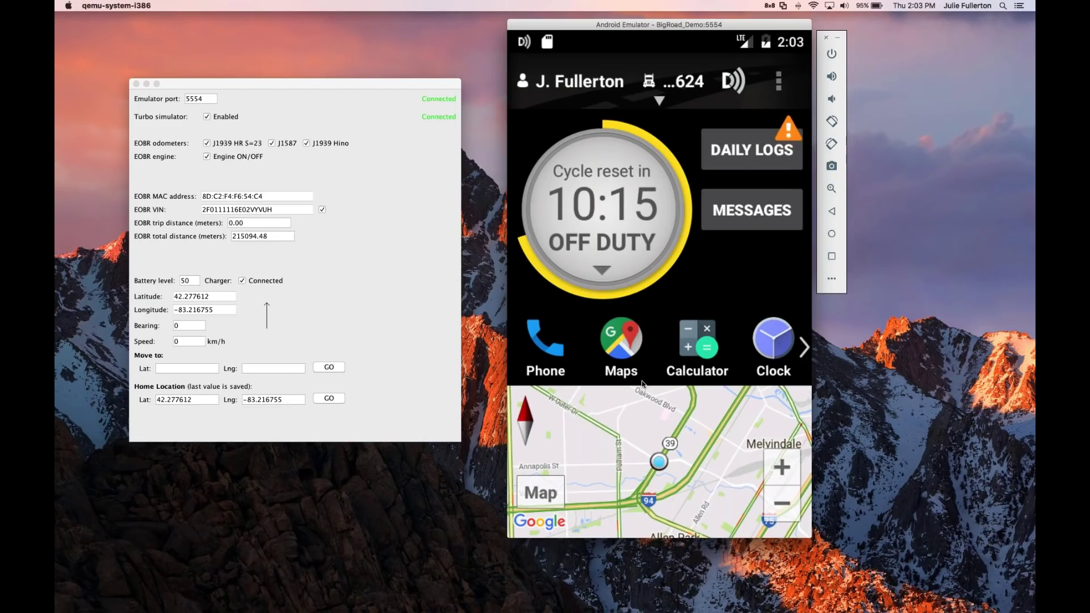
left_click(778, 81)
left_click(697, 173)
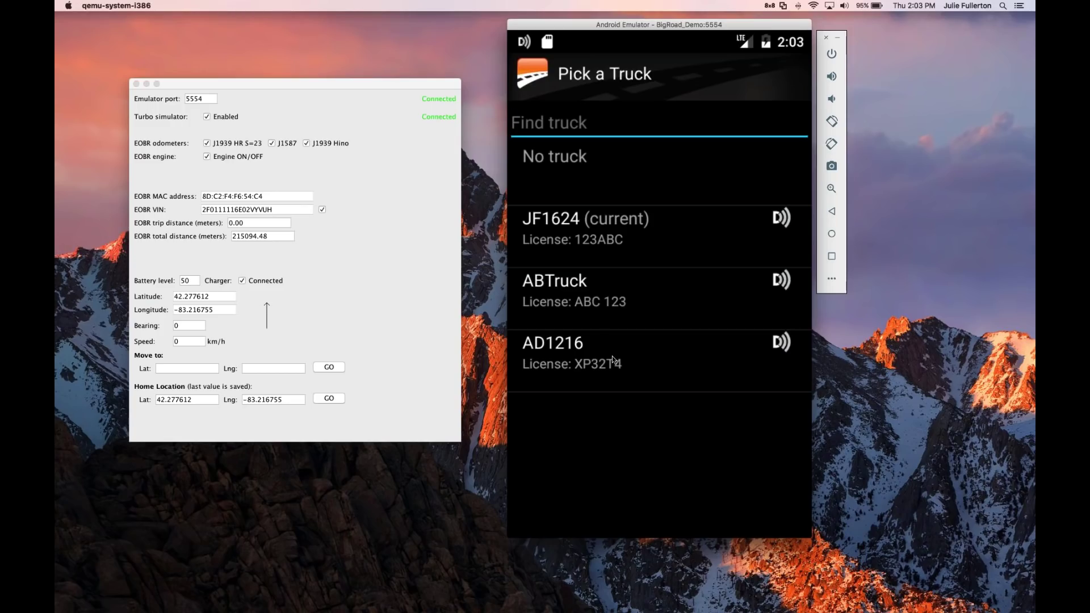
left_click(543, 233)
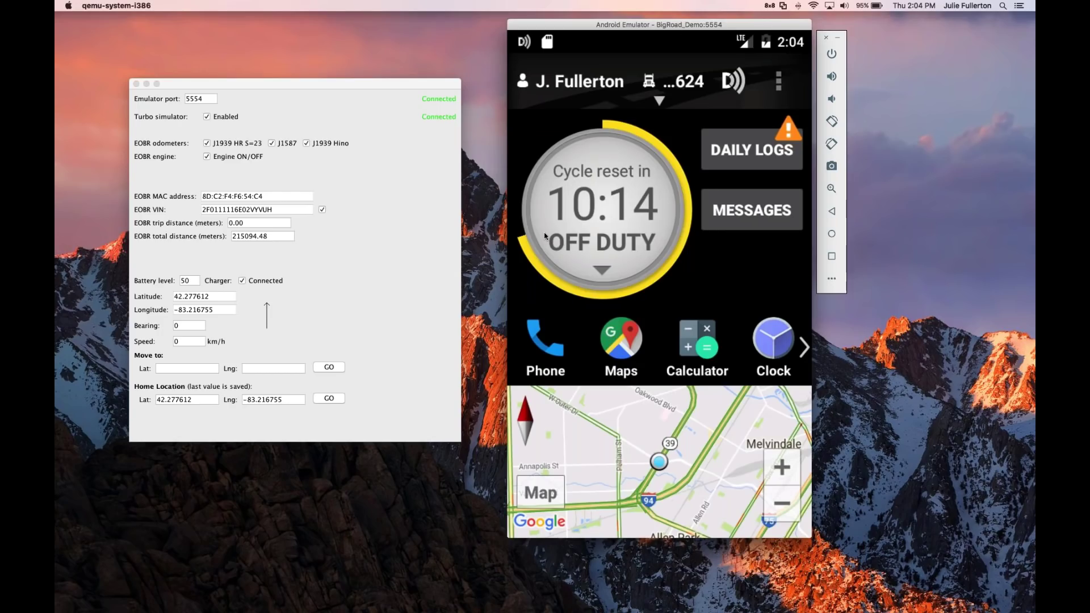
- Change the driver's duty status to On Duty
left_click(595, 278)
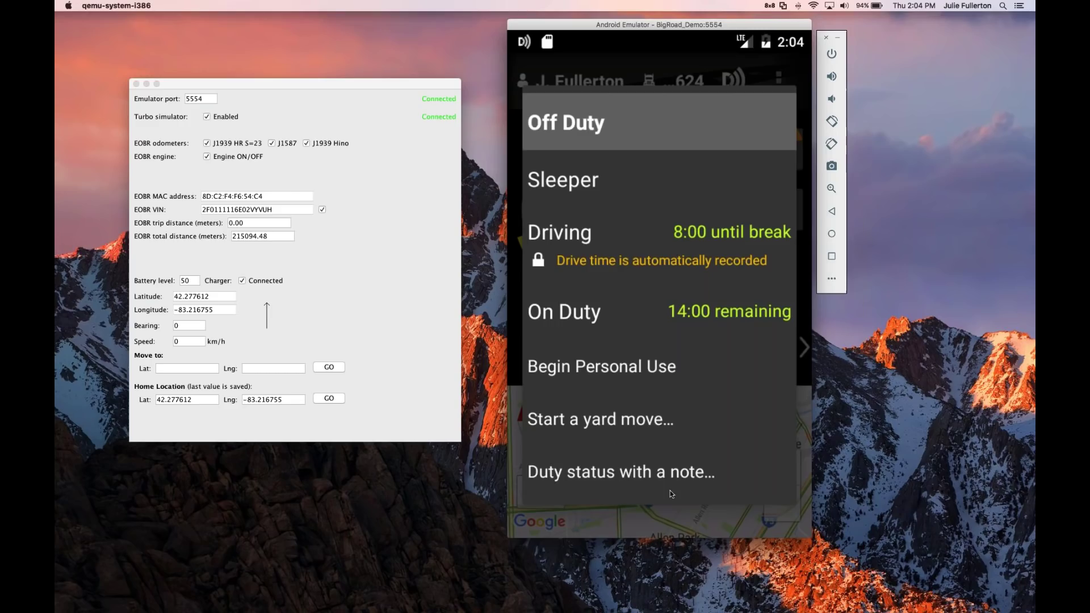
left_click(586, 328)
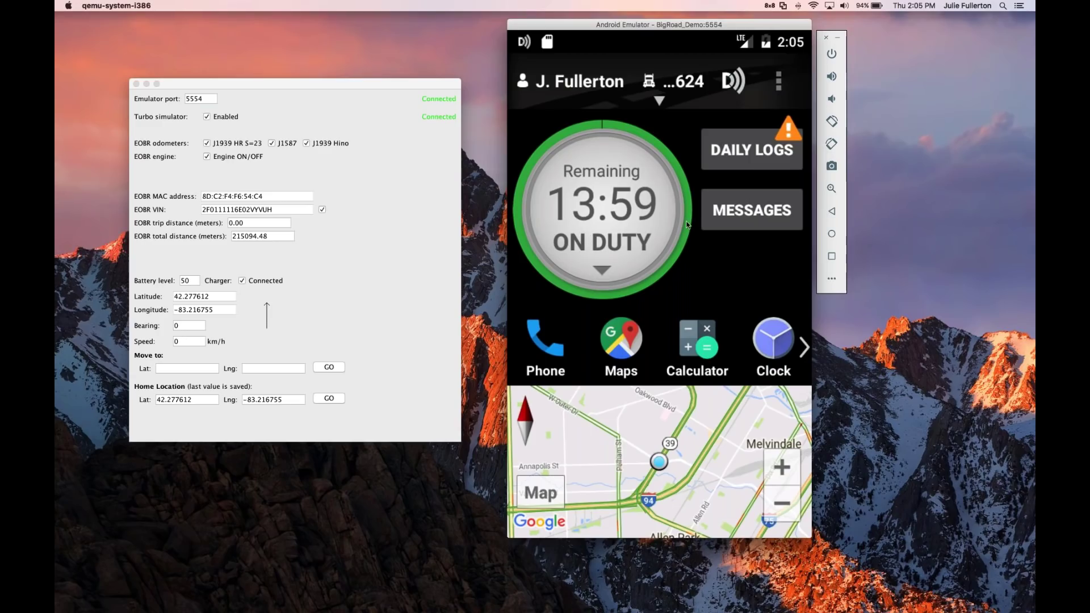
- Open the Thursday January 11 log from the list of daily logs
left_click(744, 159)
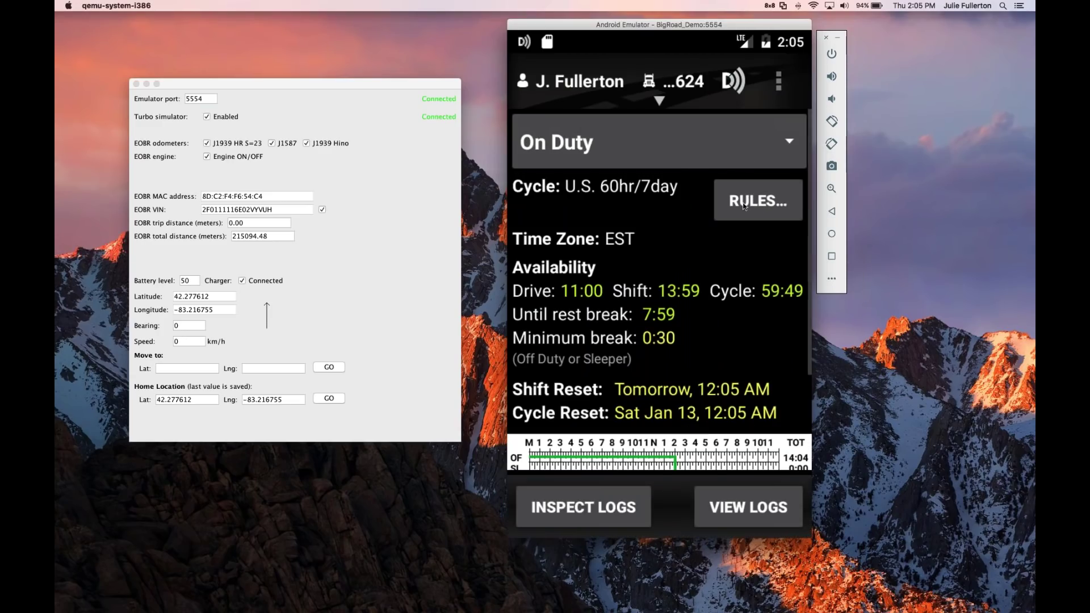
left_click(742, 516)
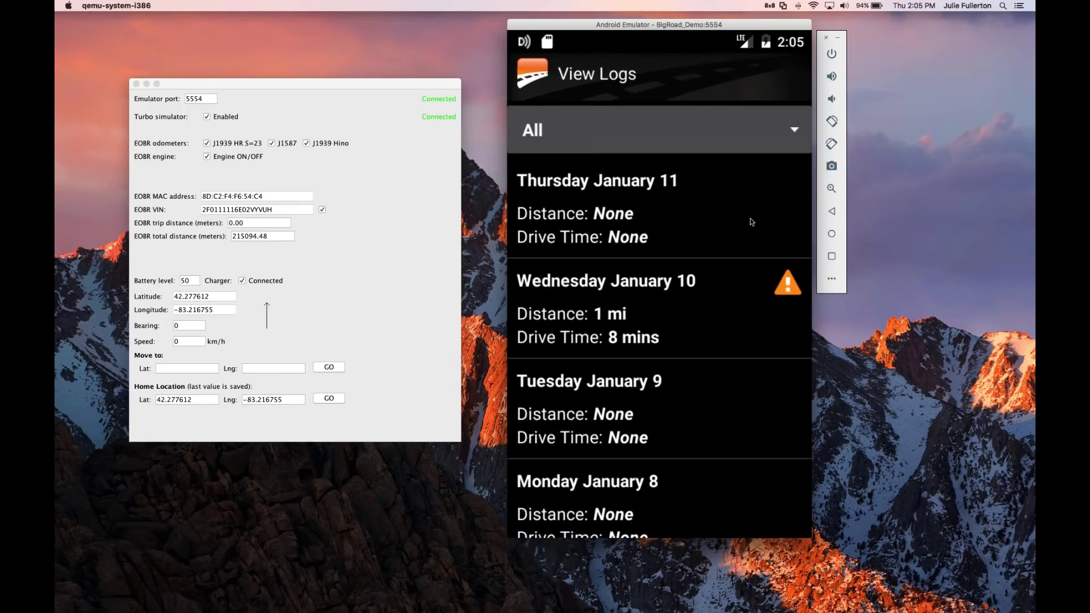
left_click(604, 204)
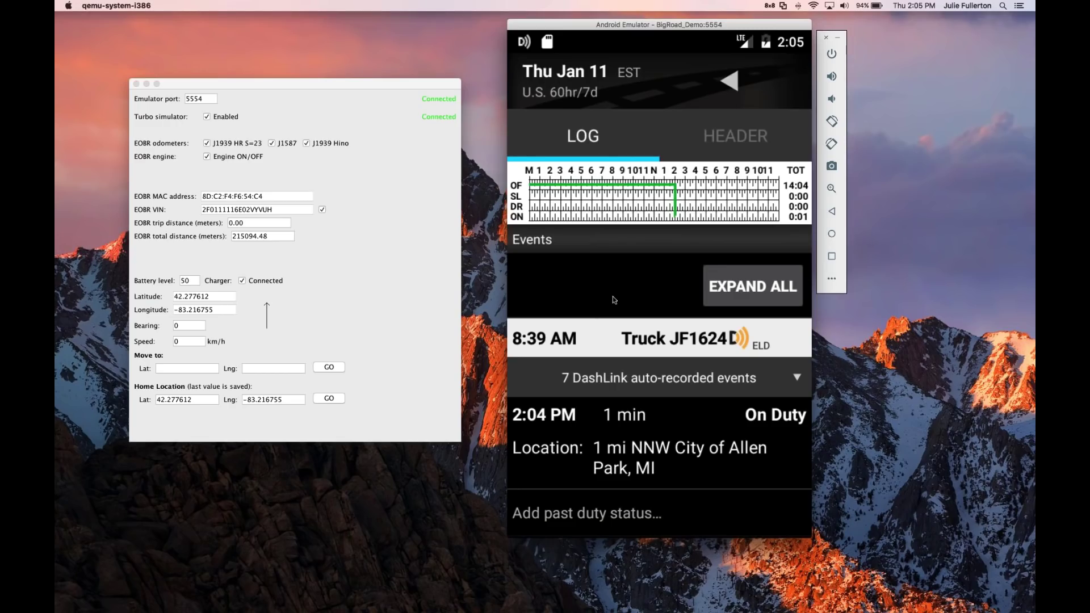
- Add a vehicle inspection for truck JF1624 with Found Defects unchecked and save it
scroll(605, 383, "down", 3)
scroll(607, 383, "down", 3)
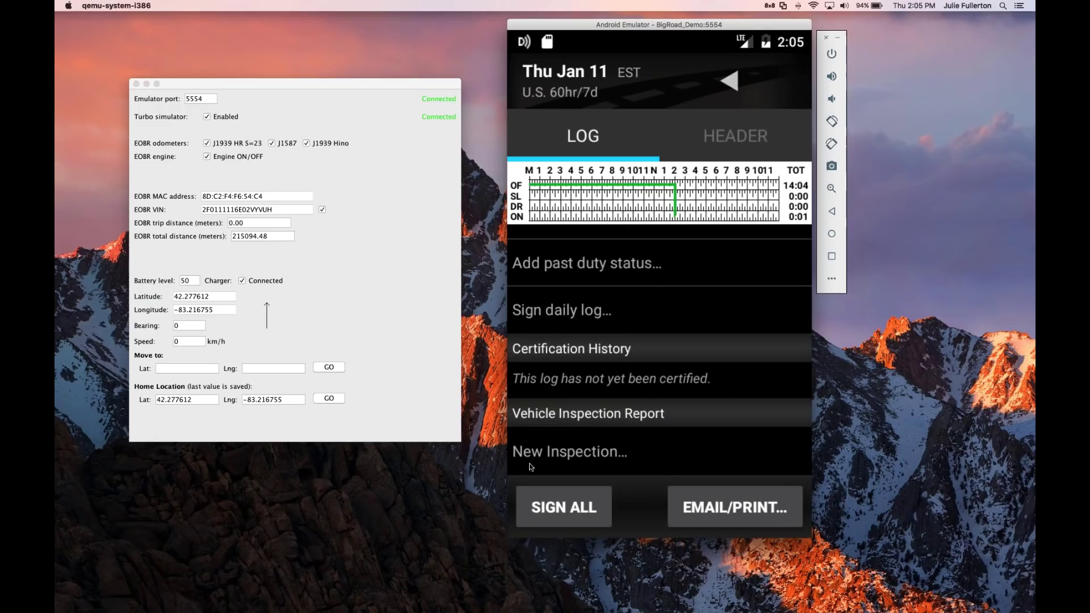
left_click(562, 466)
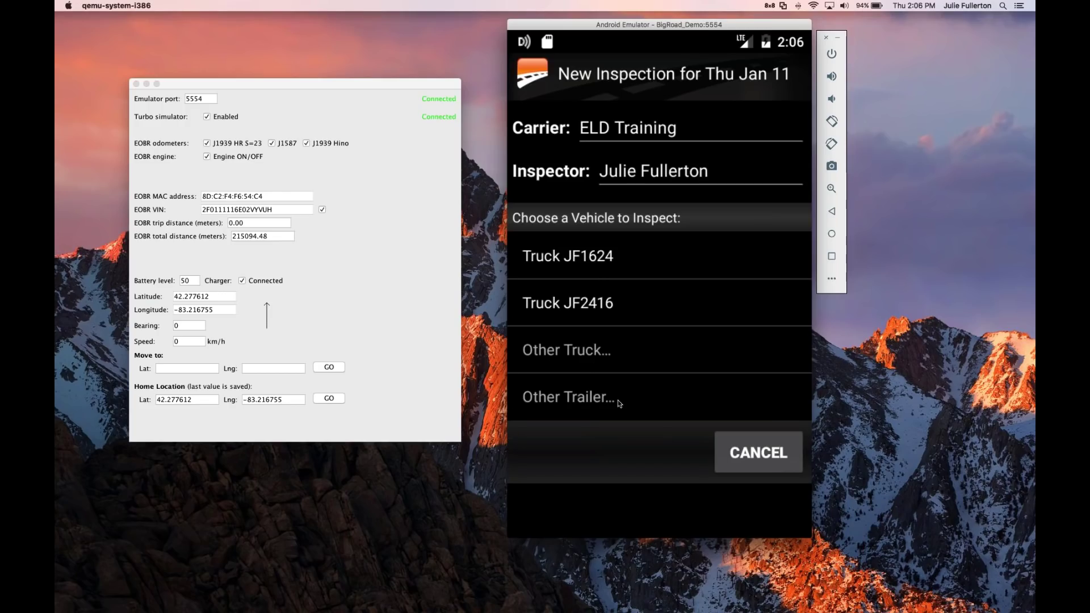
left_click(595, 265)
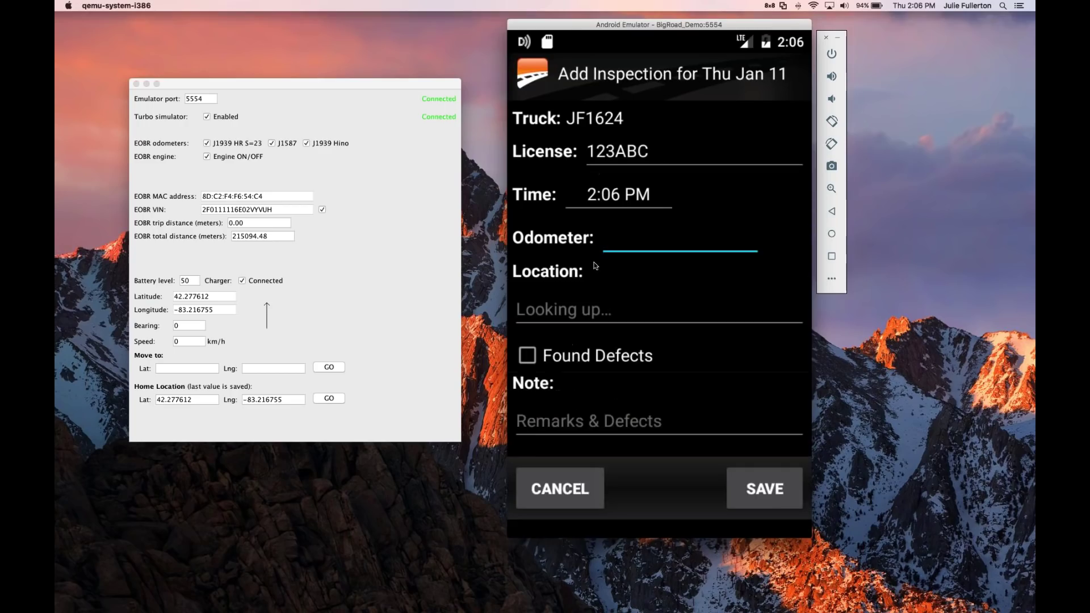
left_click(832, 213)
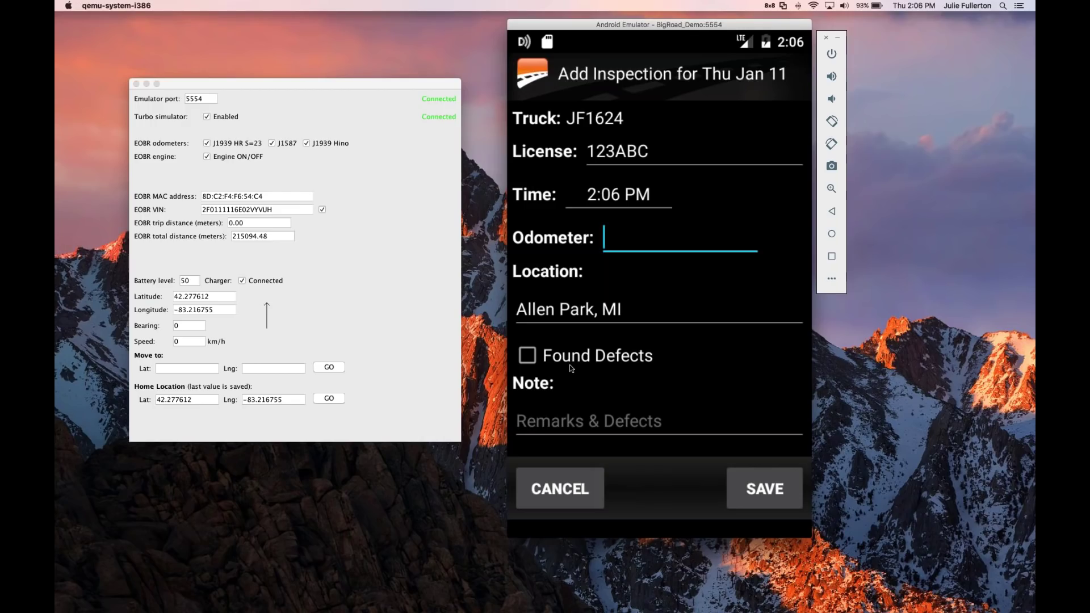
left_click(529, 356)
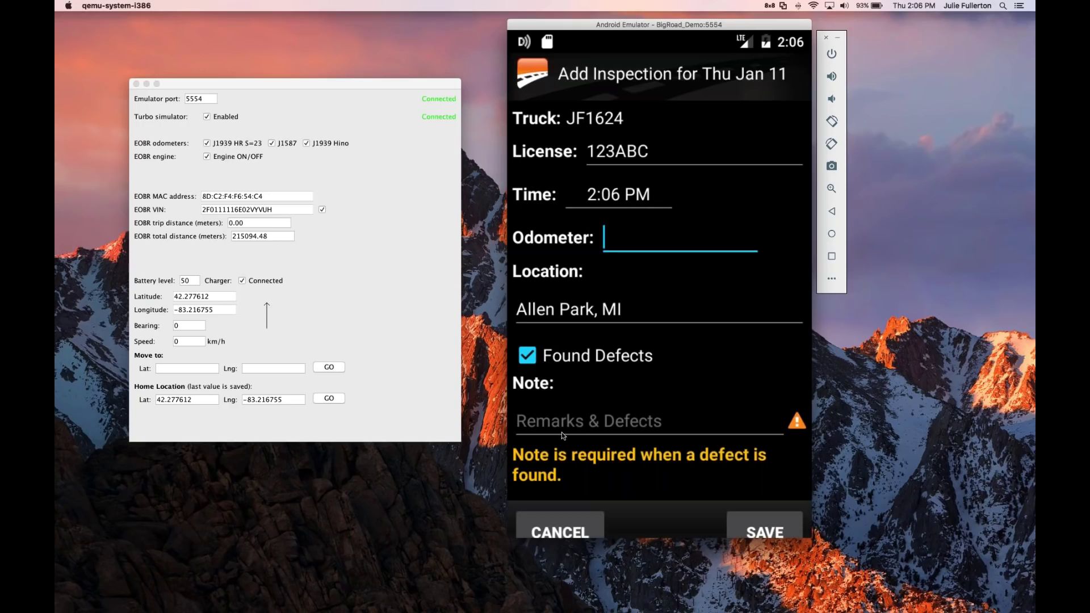
left_click(532, 358)
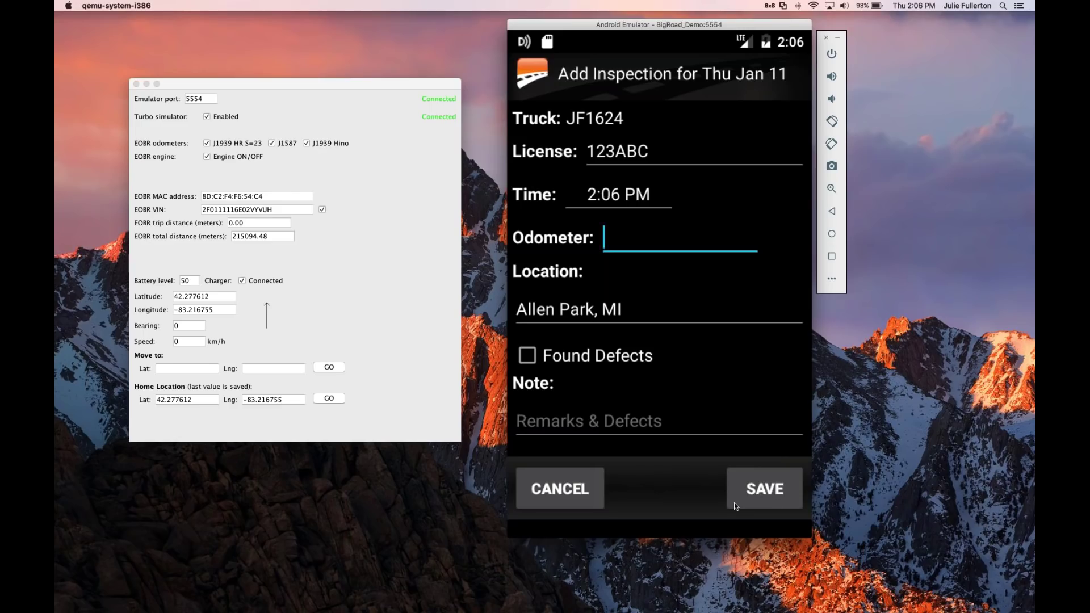
left_click(762, 494)
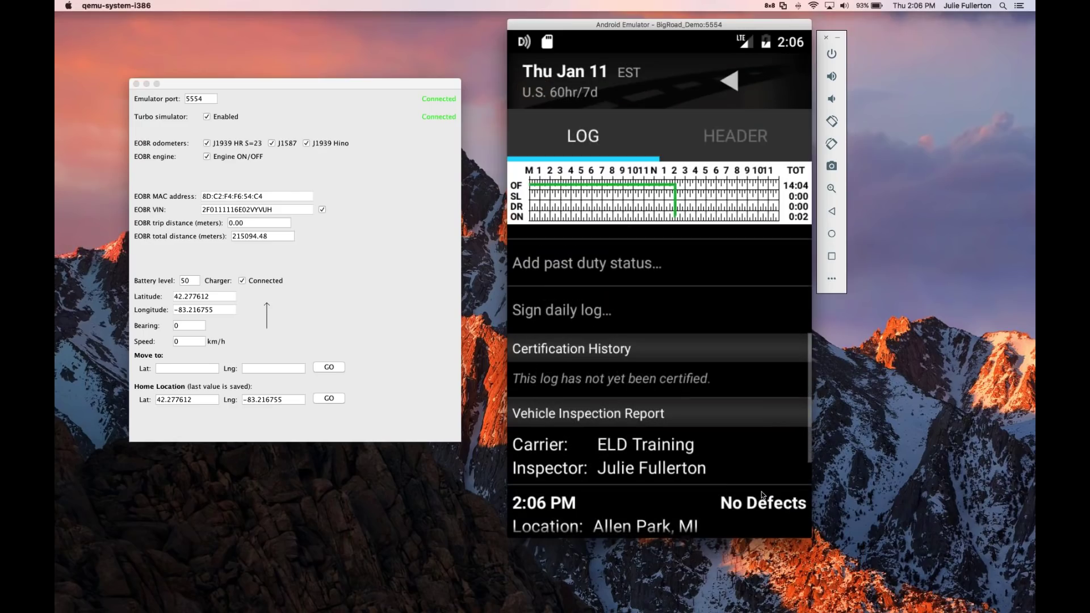
- Sign the inspection report for truck JF1624 with the existing signature
scroll(701, 498, "down", 5)
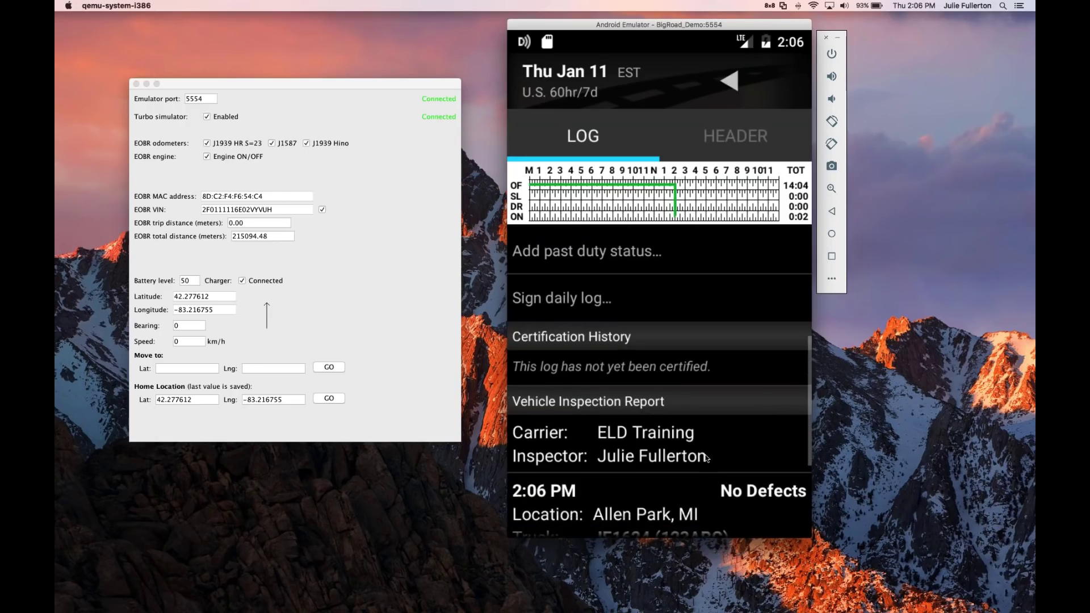
scroll(700, 399, "down", 2)
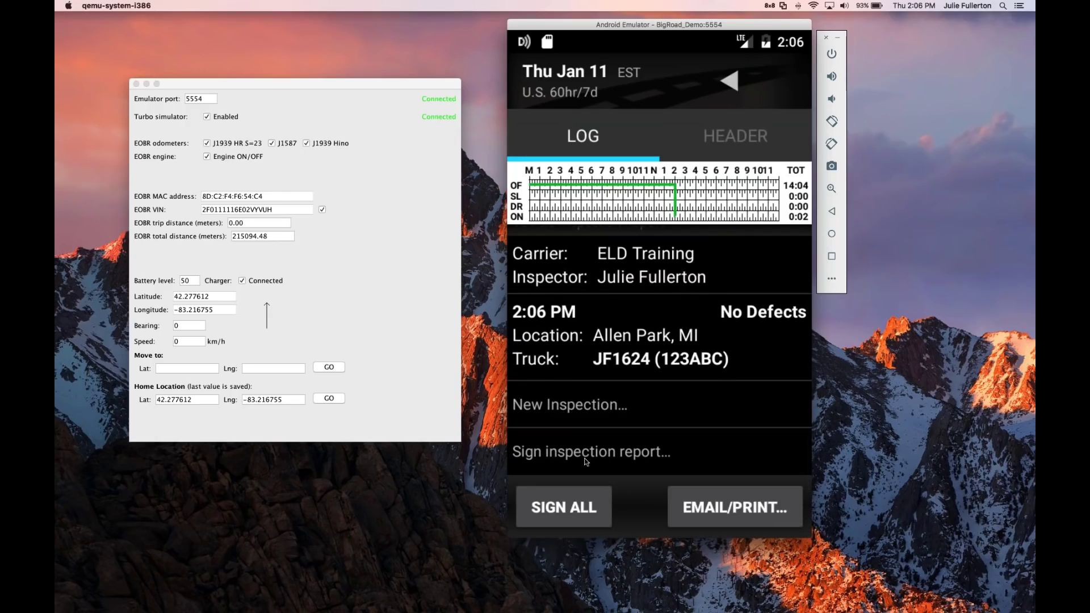
left_click(602, 467)
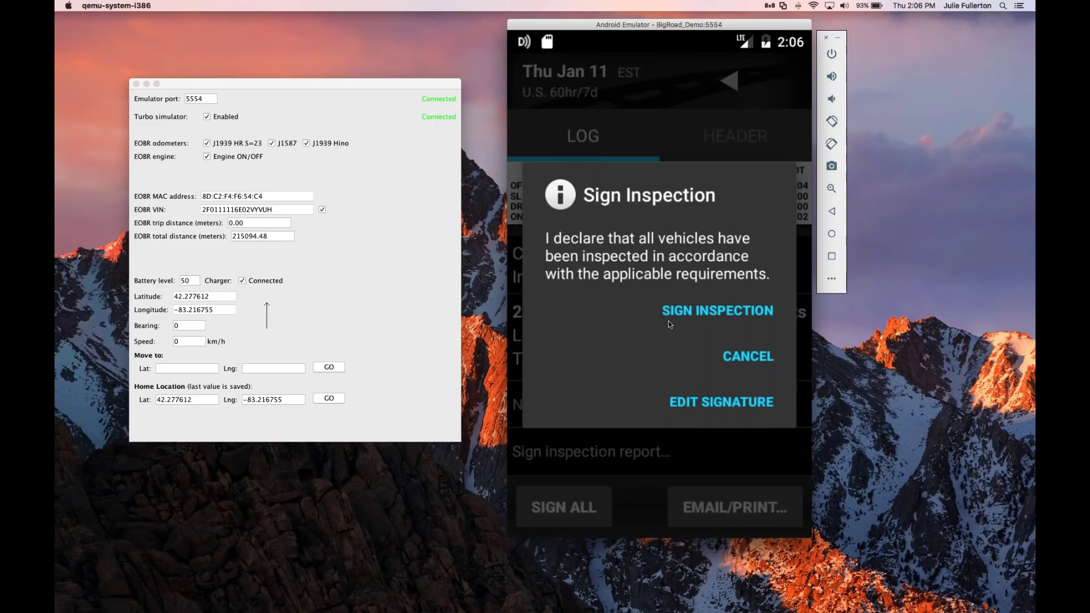
left_click(710, 312)
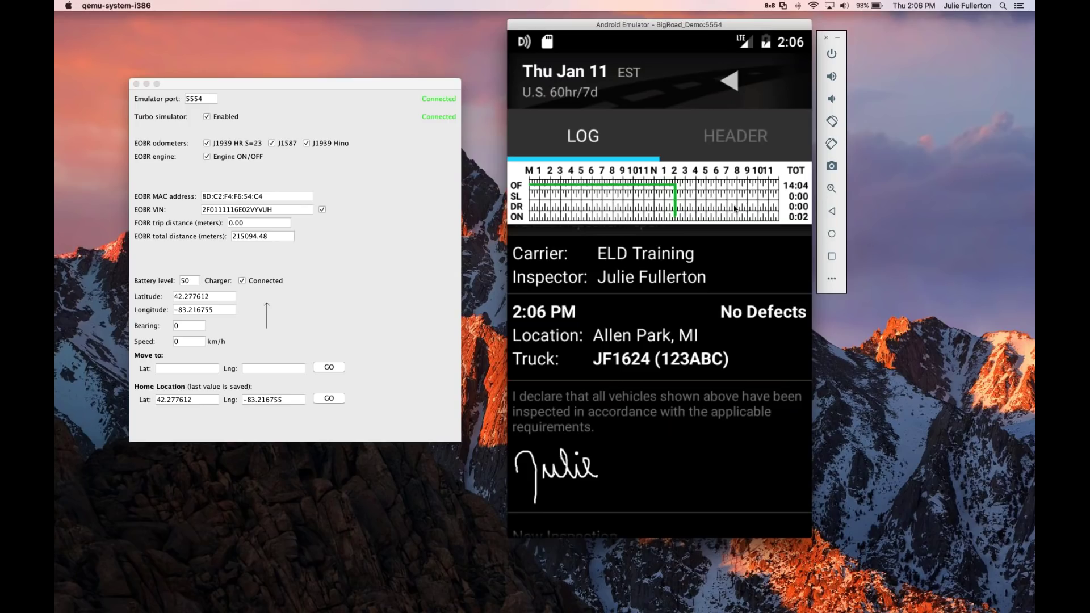
- Open the header information of the January 11 log for editing
left_click(730, 142)
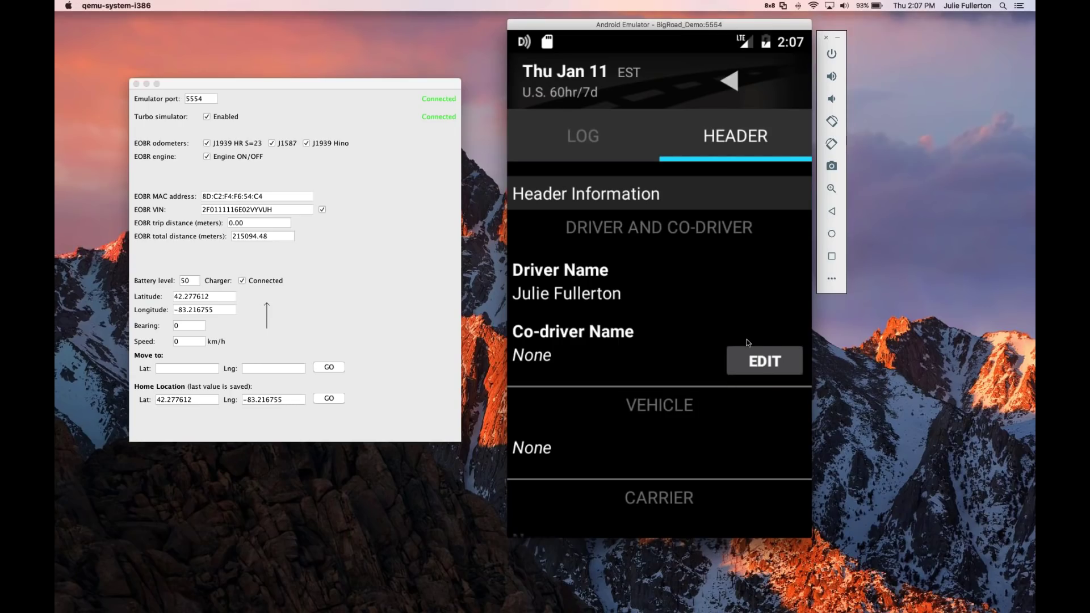
left_click(780, 369)
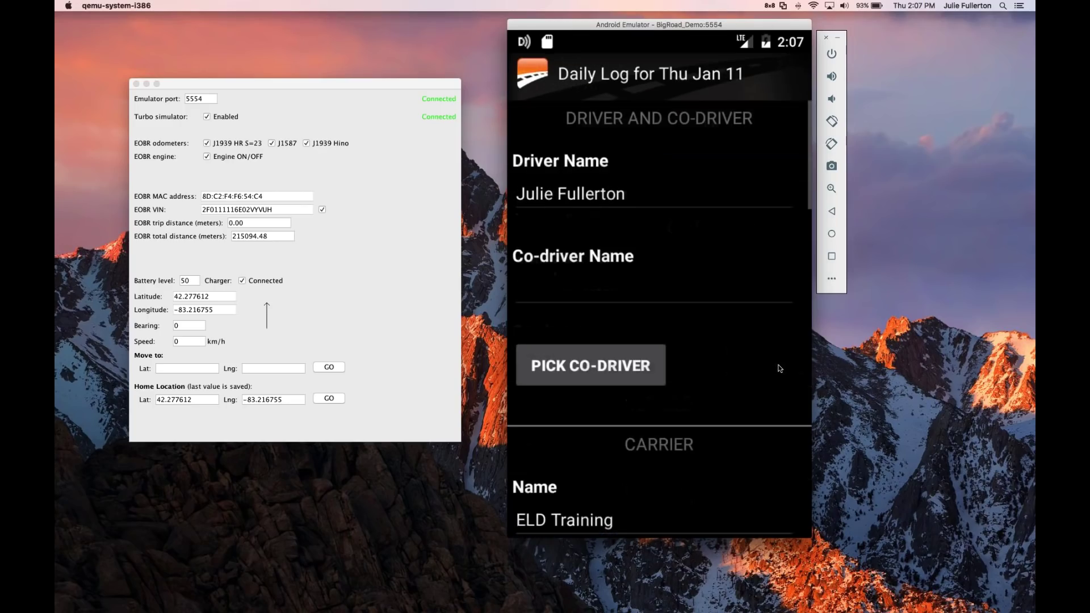
left_click(785, 237)
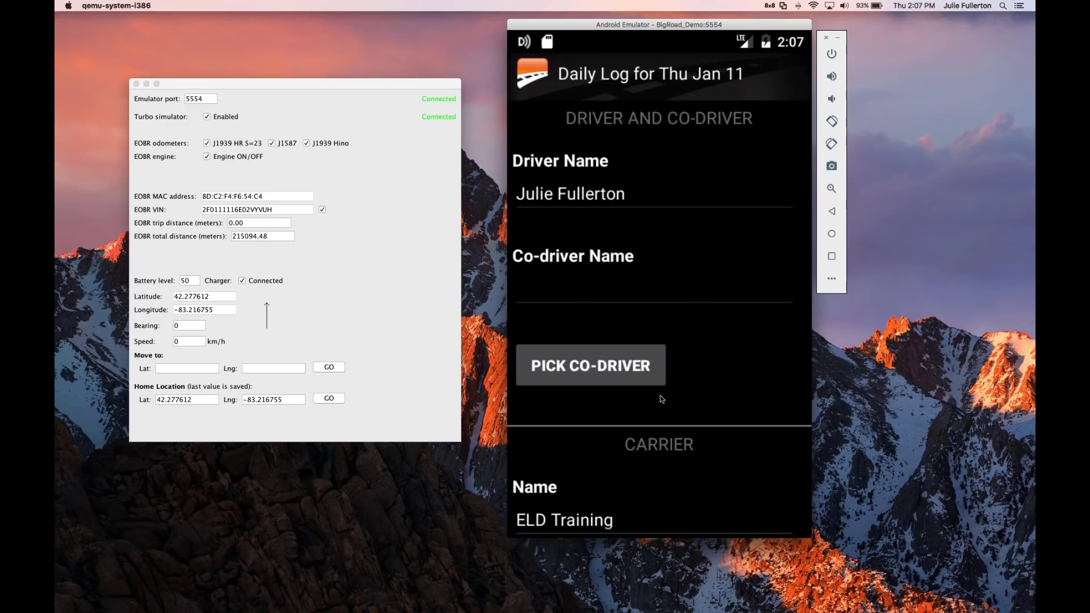
- View the contact list for choosing a co-driver and return to the header form without picking anyone
left_click(564, 380)
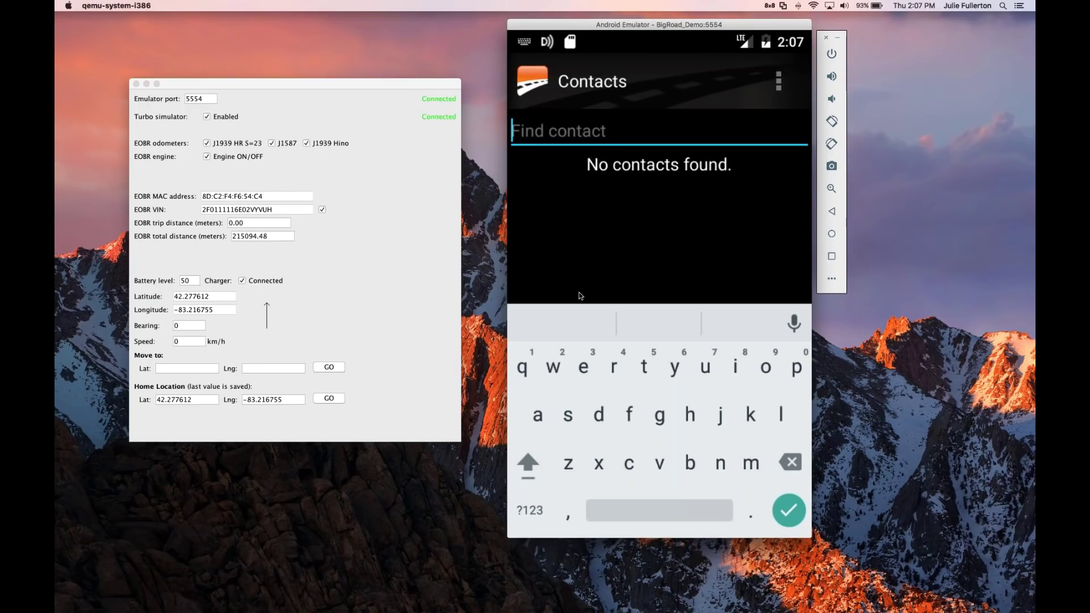
left_click(833, 212)
left_click(831, 214)
- Add the saved commodity Grapes as a shipping document in the log header and dismiss the suggestions
left_click_drag(714, 385, 727, 231)
left_click_drag(708, 309, 717, 223)
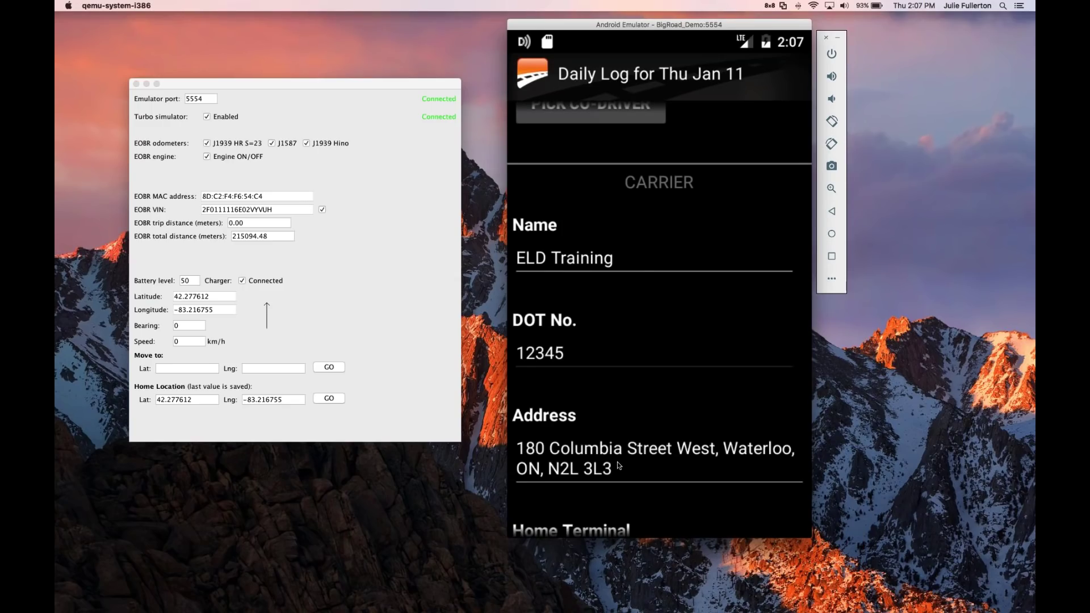
scroll(664, 473, "down", 3)
left_click_drag(695, 483, 700, 376)
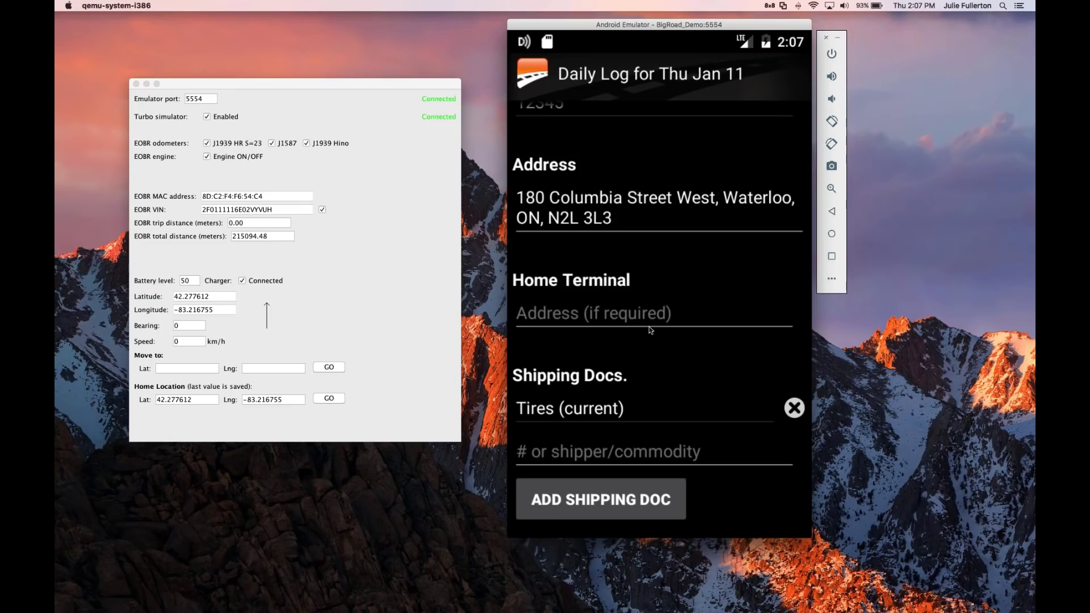
left_click_drag(658, 370, 668, 274)
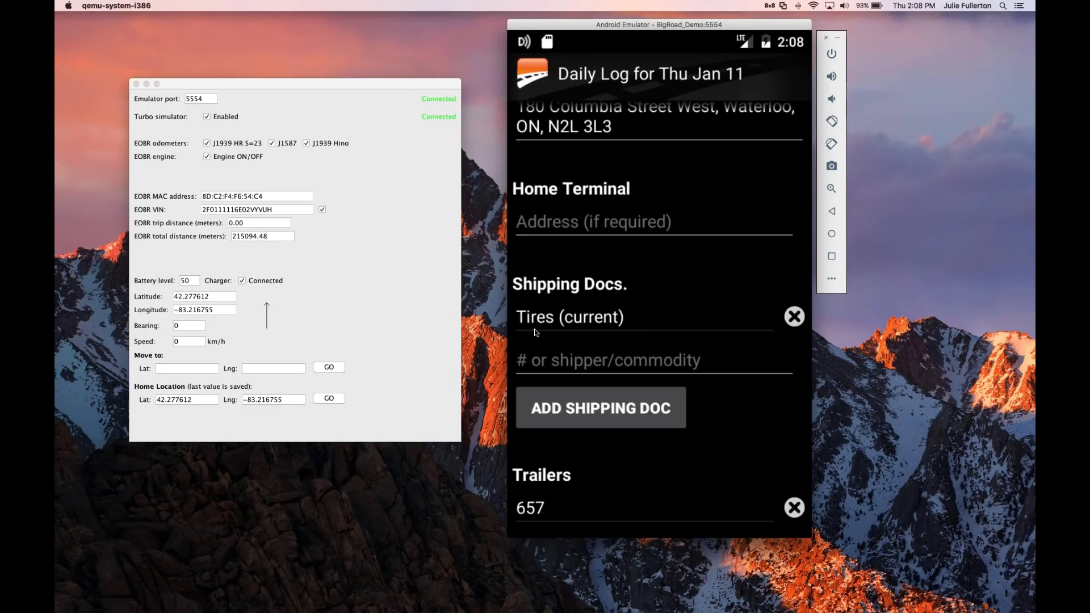
left_click(538, 366)
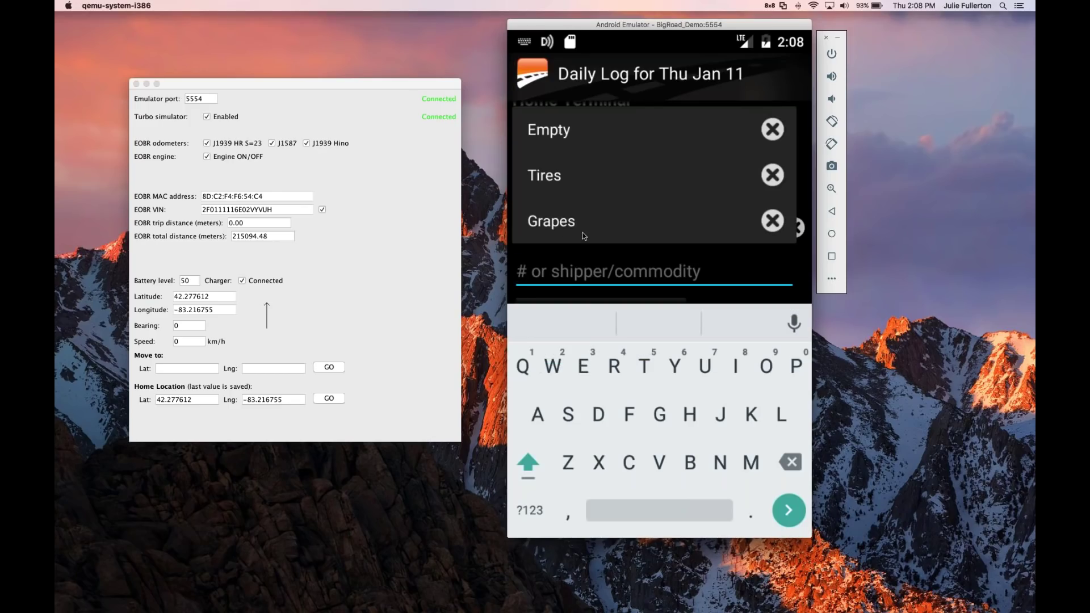
left_click(562, 227)
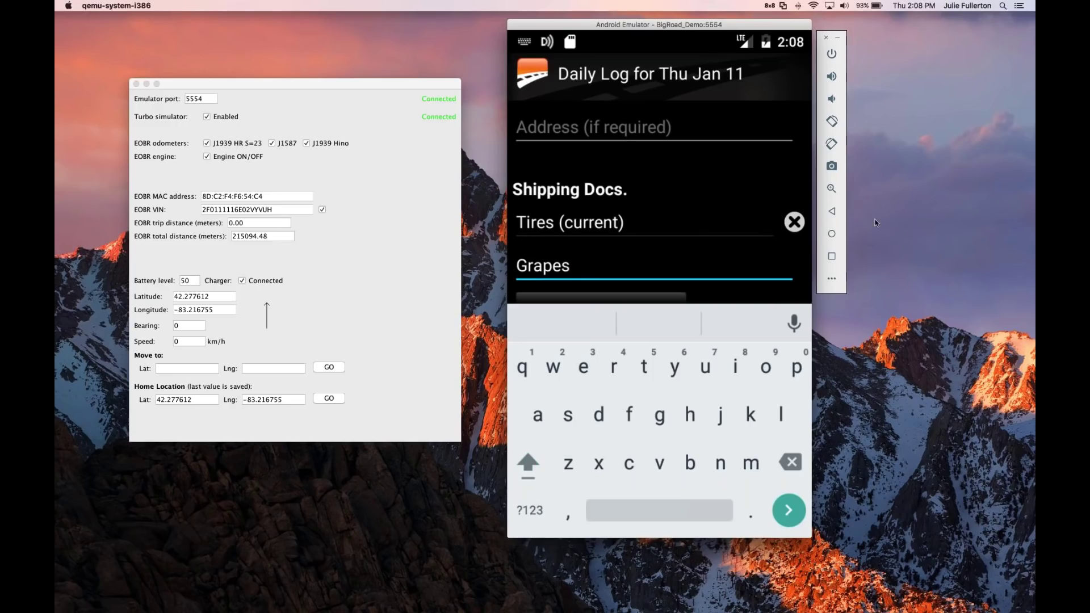
left_click(831, 211)
left_click(627, 313)
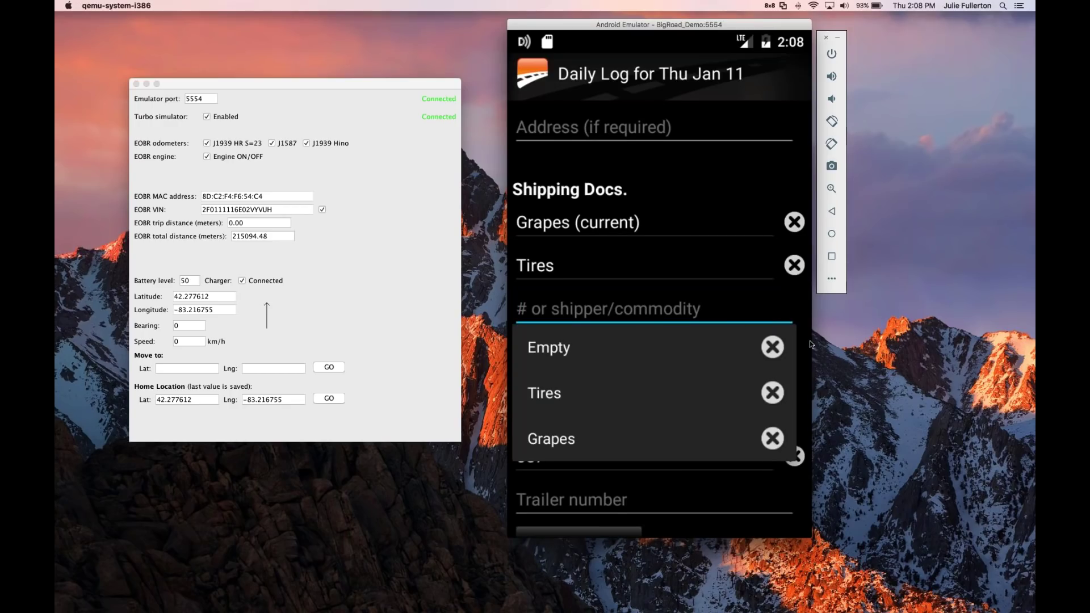
left_click(832, 211)
- Review the trailer, vehicle, hours of service and remarks sections of the header, and finish editing the log
left_click_drag(680, 407, 714, 251)
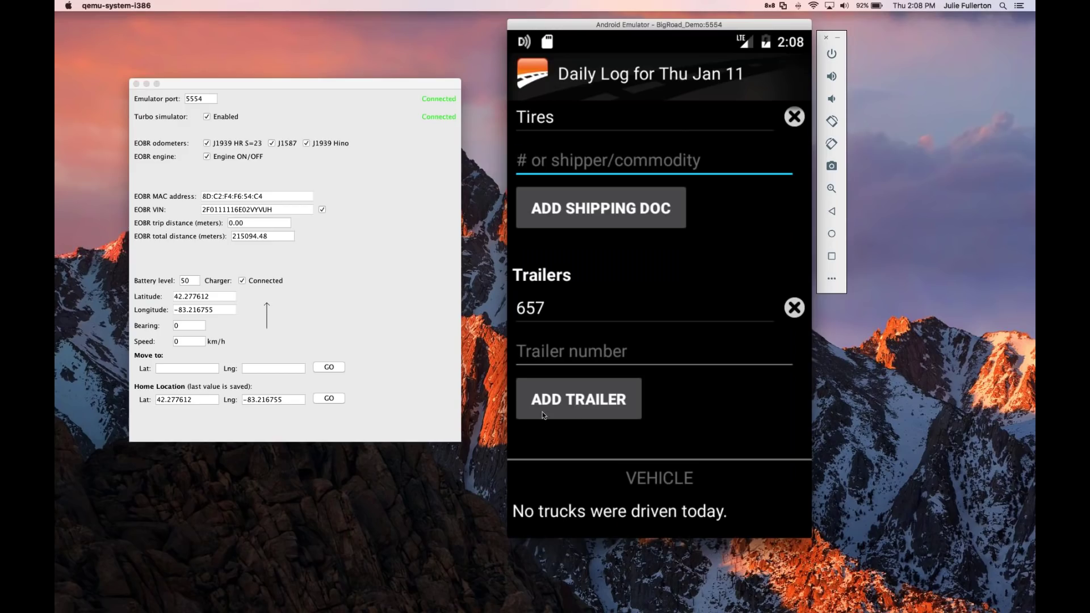
left_click_drag(763, 454, 778, 314)
left_click_drag(745, 425, 733, 287)
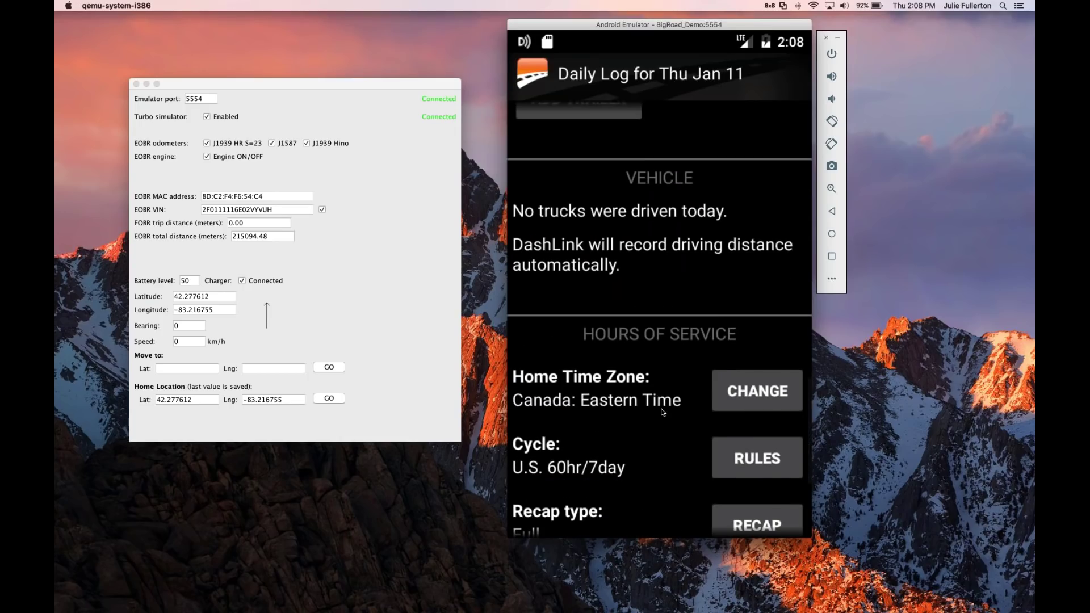
left_click_drag(683, 350, 669, 269)
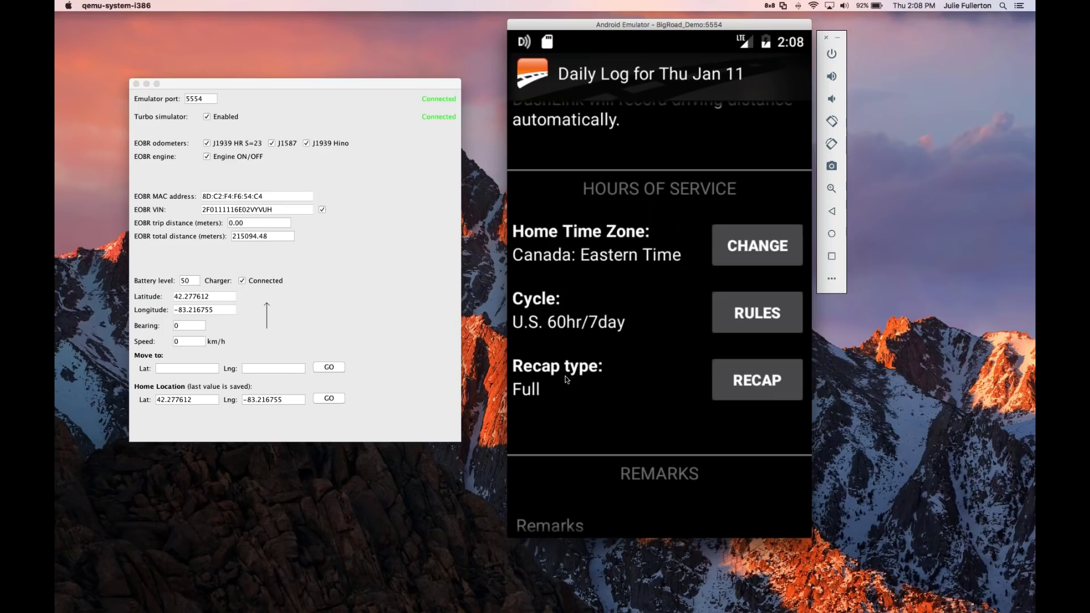
left_click_drag(617, 383, 622, 326)
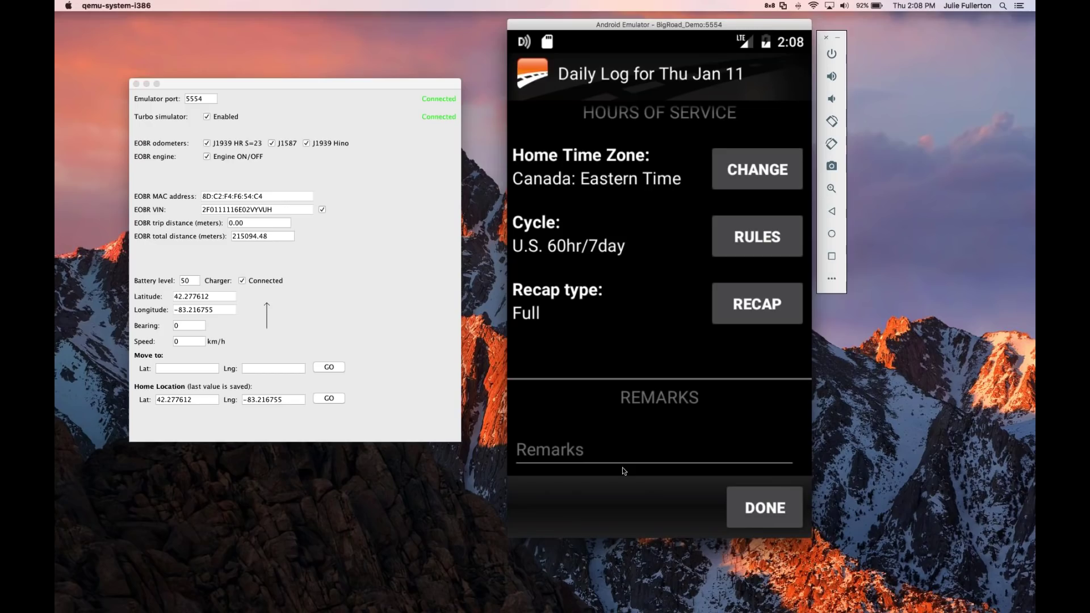
left_click(771, 517)
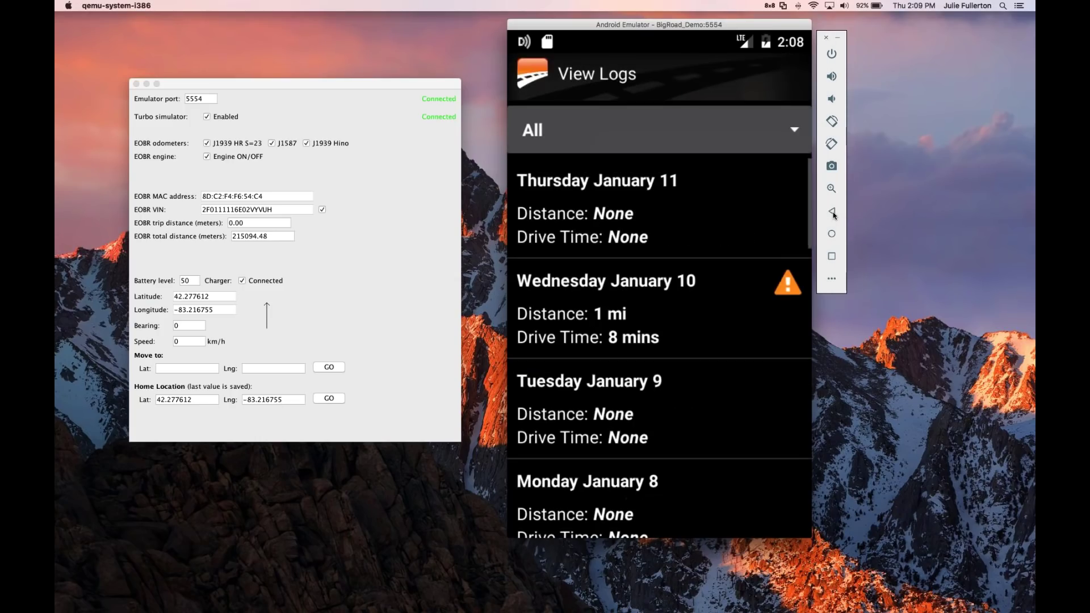
- Return to the BigRoad dashboard and set the simulated truck speed to 70 km/h in GpsRemote
left_click(832, 213)
left_click(832, 212)
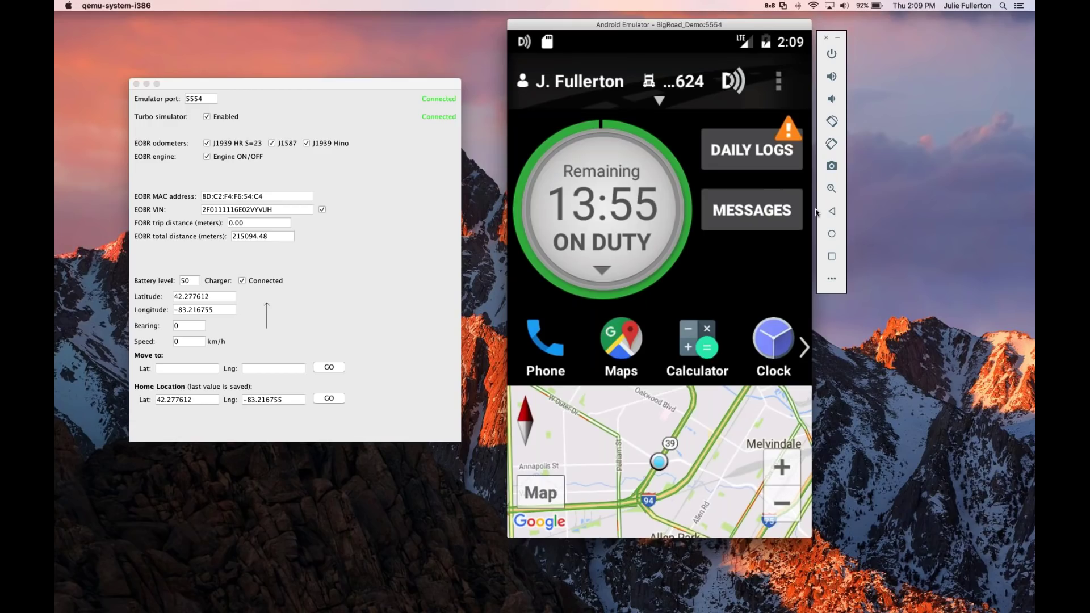
mouse_move(297, 85)
left_mouse_down()
mouse_move(296, 102)
mouse_move(301, 87)
left_mouse_up()
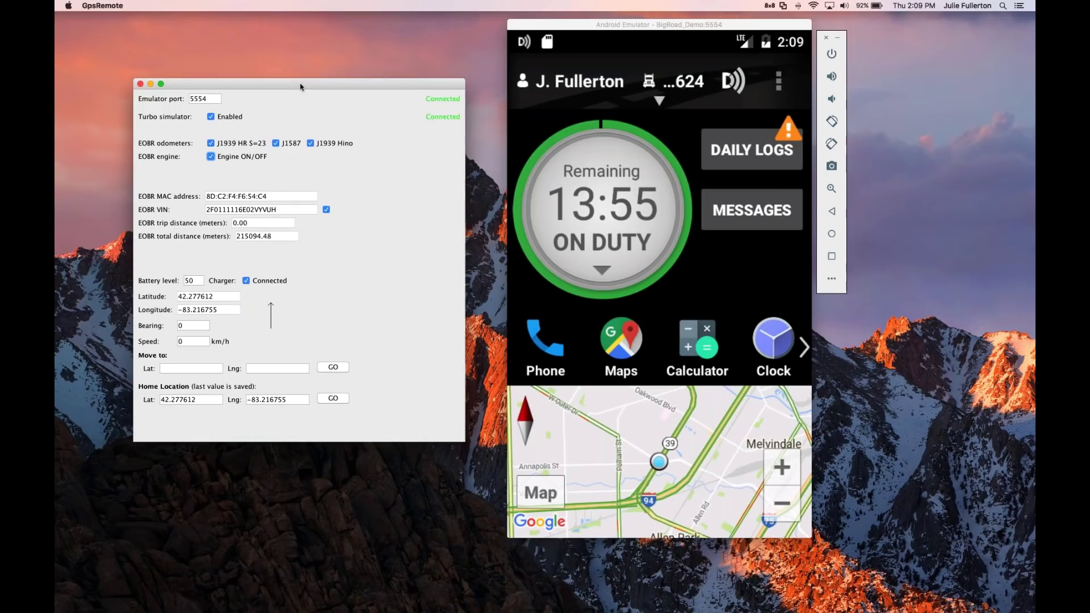
left_click(182, 341)
double_click(180, 341)
key("BackSpace")
type("7")
key("Return")
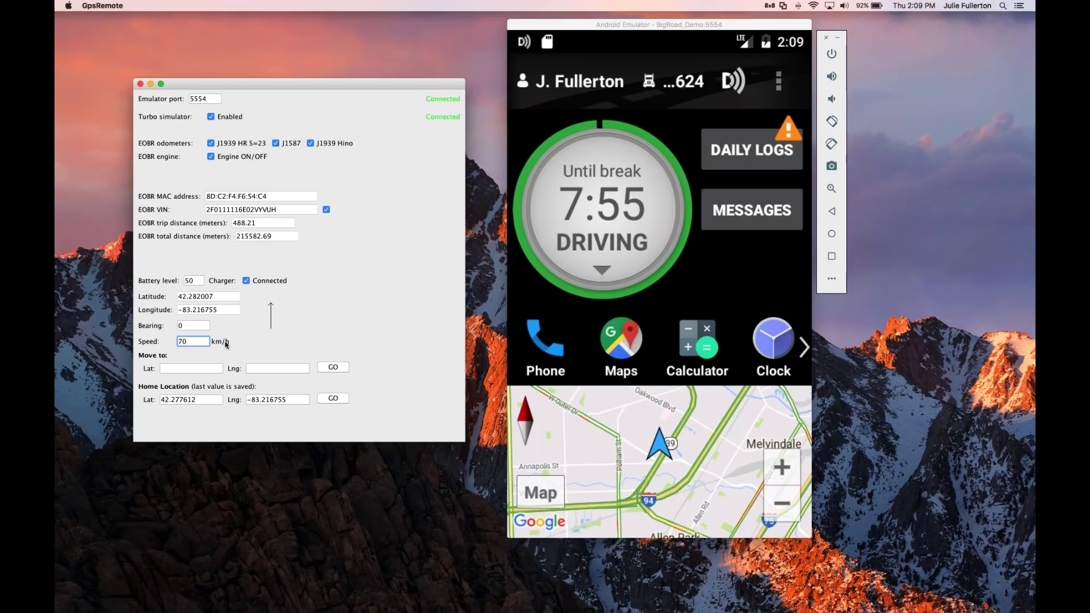
- Try to change the duty status in BigRoad while the truck is moving, and stop it in GpsRemote by setting the speed to 0 km/h
left_click(600, 272)
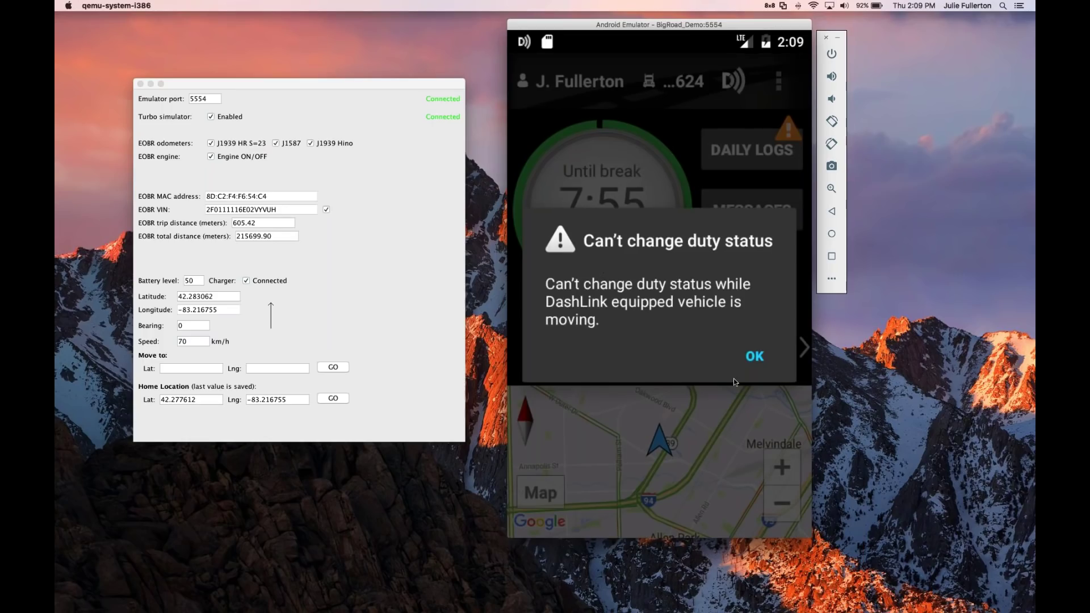
left_click(756, 359)
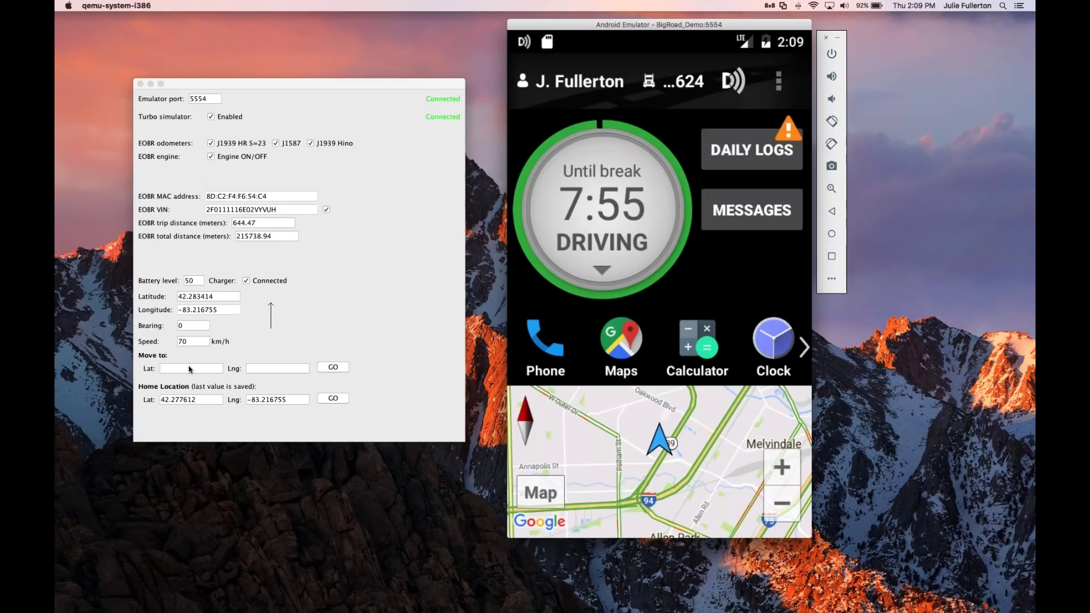
left_click(179, 341)
key("Delete")
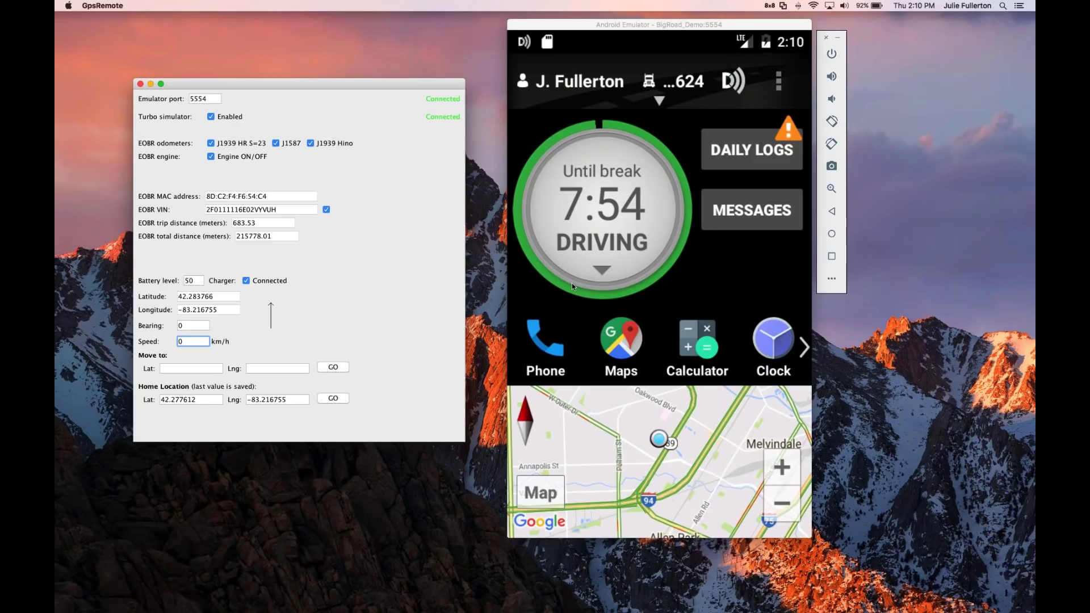
- Change the driver's duty status to Off Duty in BigRoad
left_click(602, 271)
left_click(602, 271)
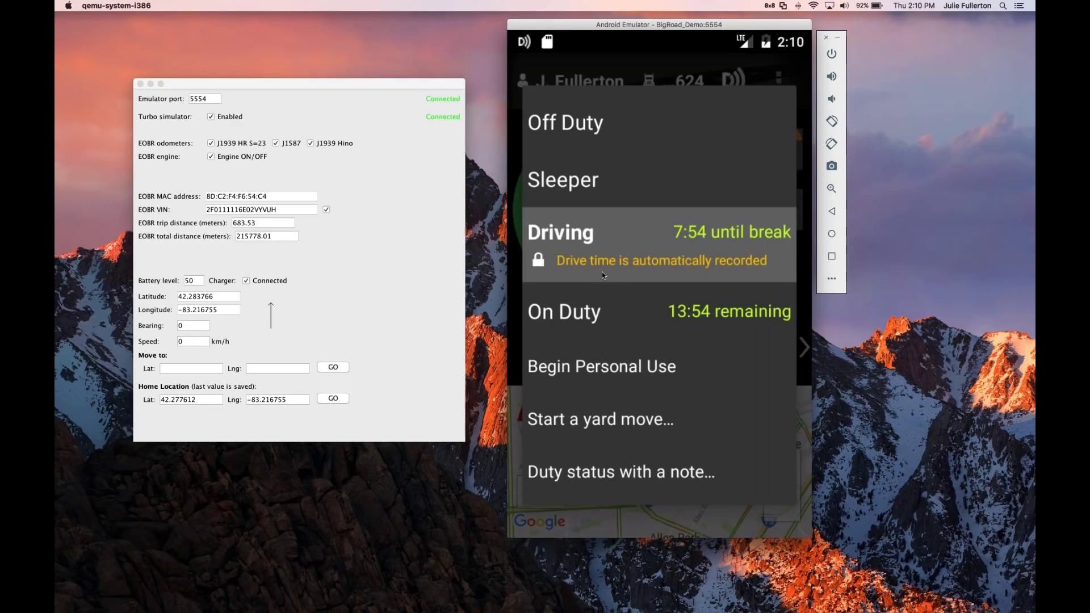
left_click(576, 132)
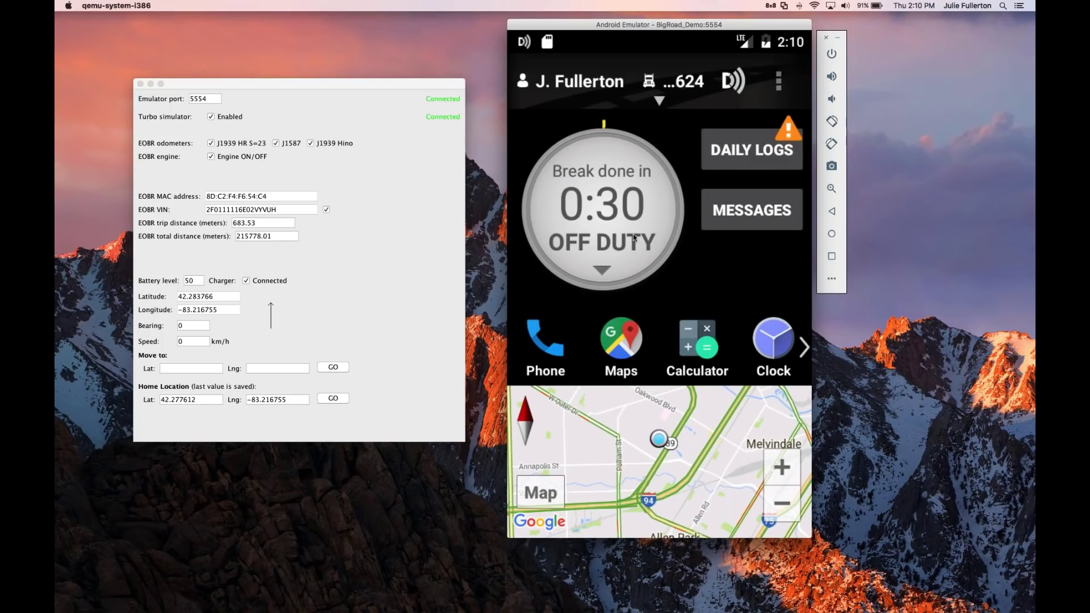
- Begin personal use with the saved note "Bobtail home" and end the personal use period
left_click(595, 271)
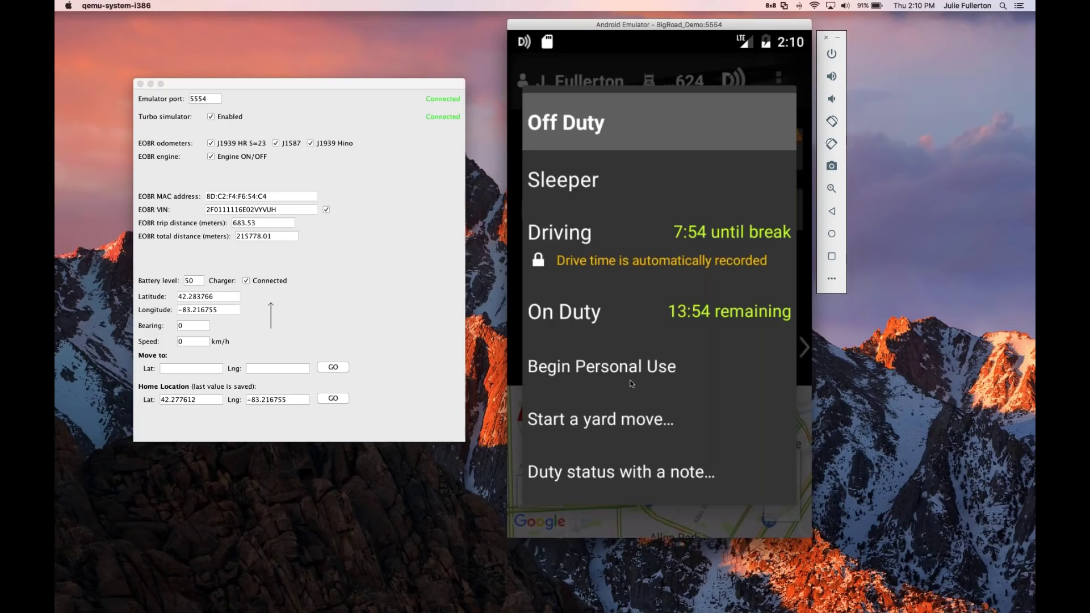
left_click(567, 376)
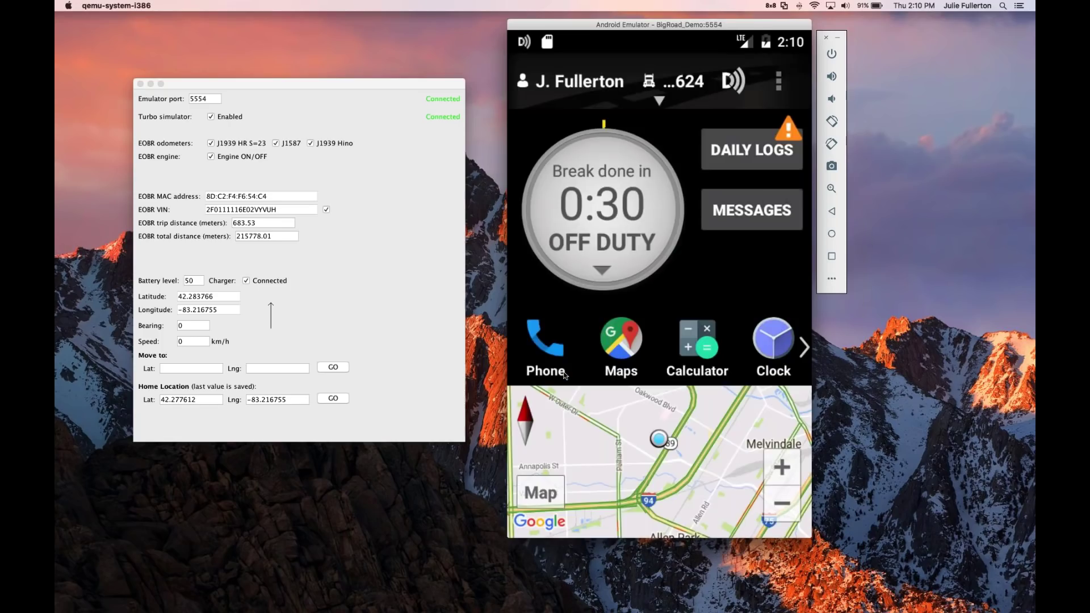
left_click(832, 212)
left_click(832, 212)
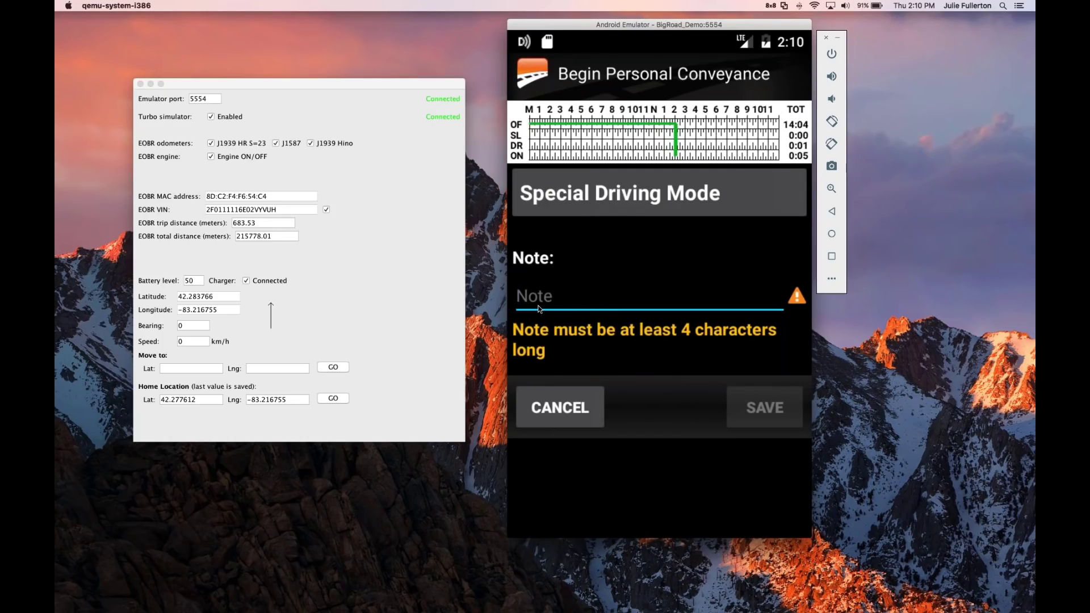
type("Bo")
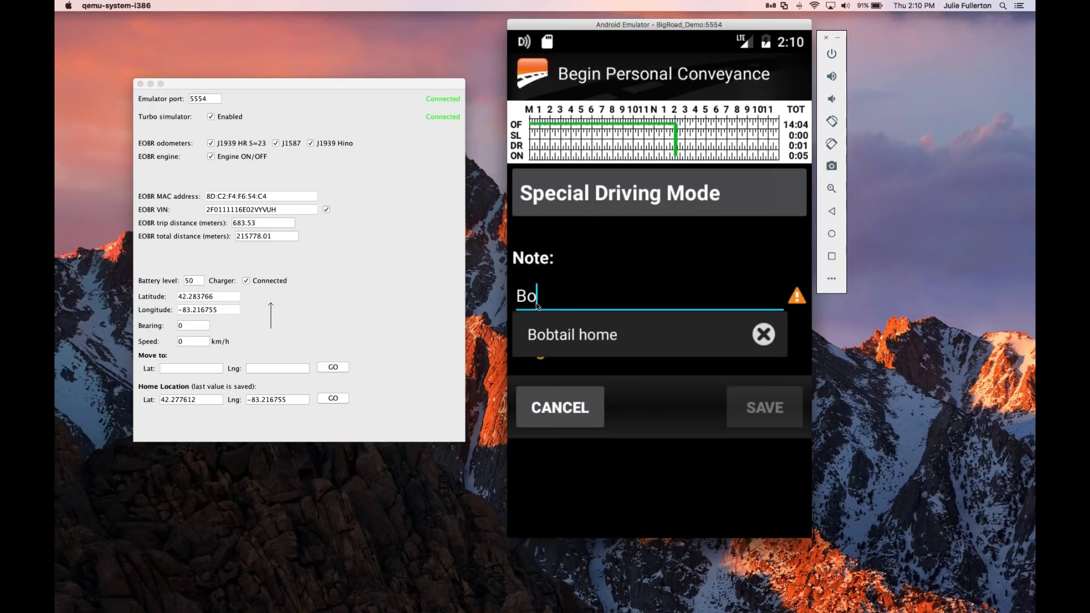
type("bt")
left_click(565, 331)
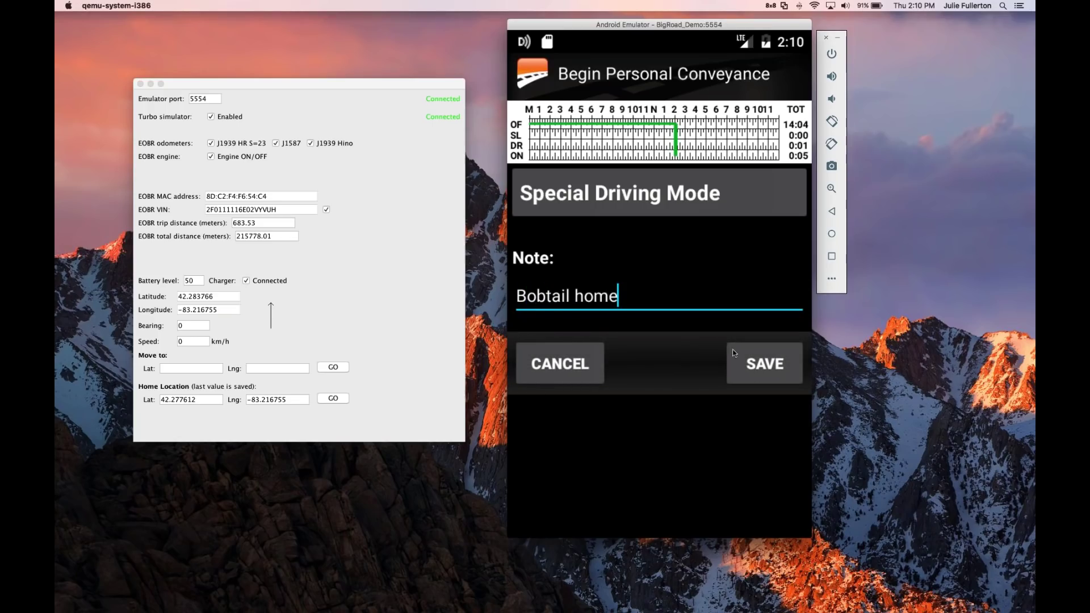
left_click(771, 362)
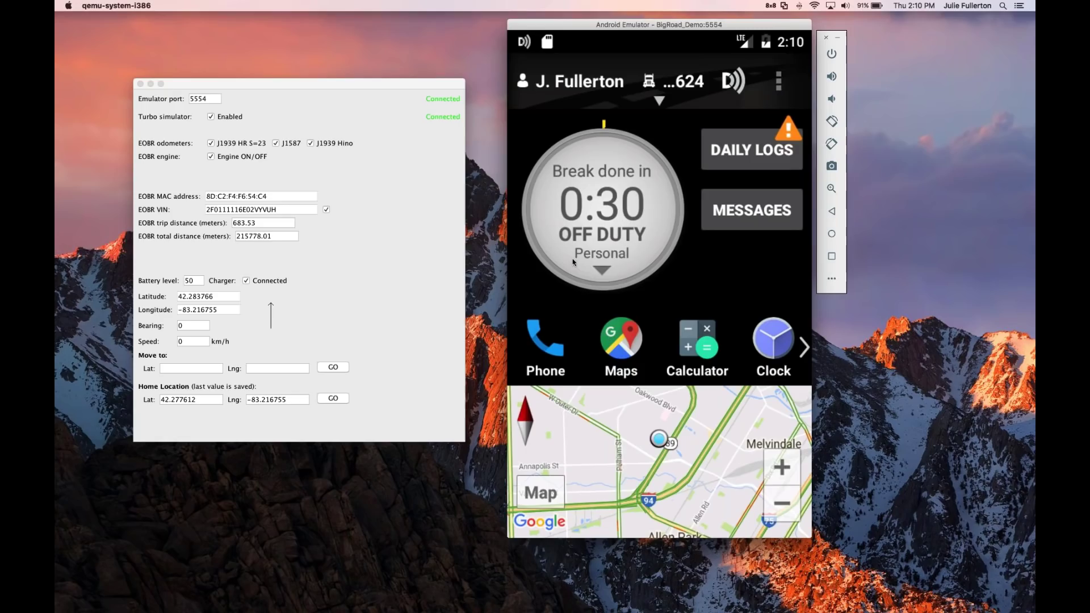
left_click(615, 263)
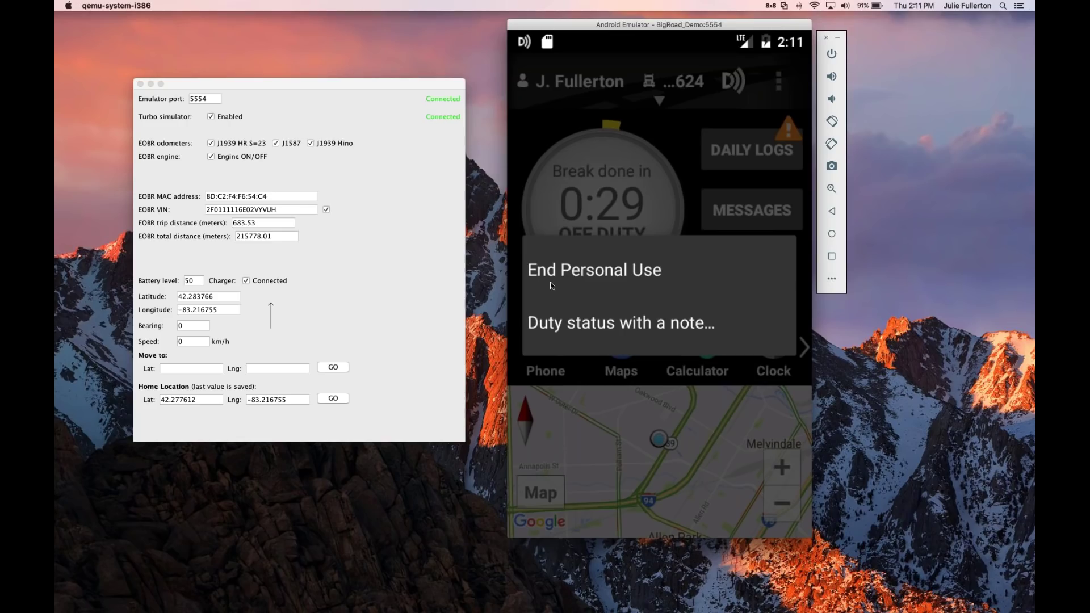
left_click(593, 280)
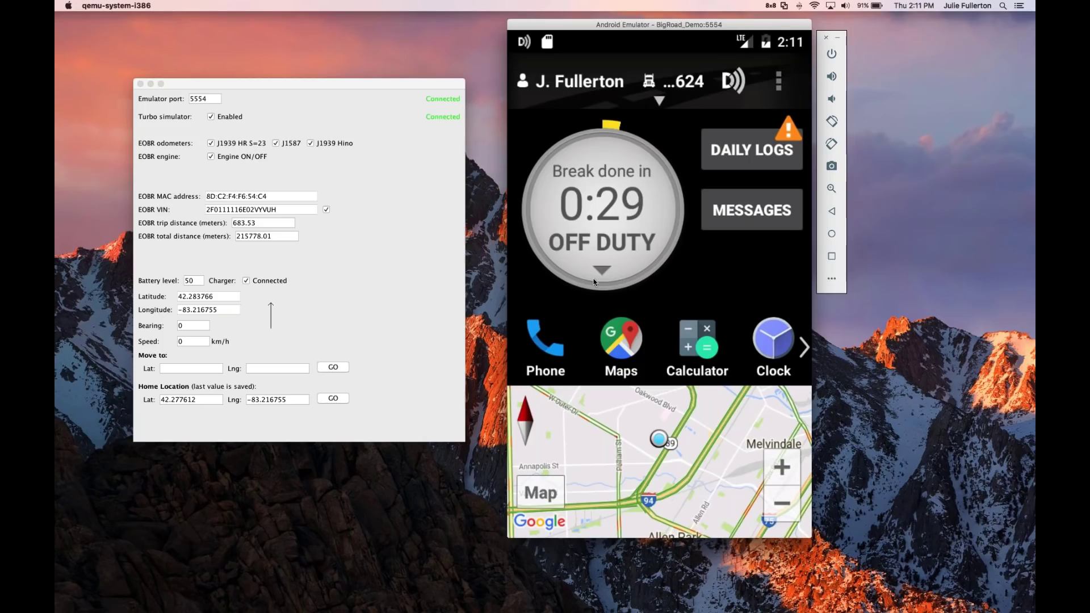
- Start a yard move with the saved note "Moving in yard" and end the yard move
left_click(606, 275)
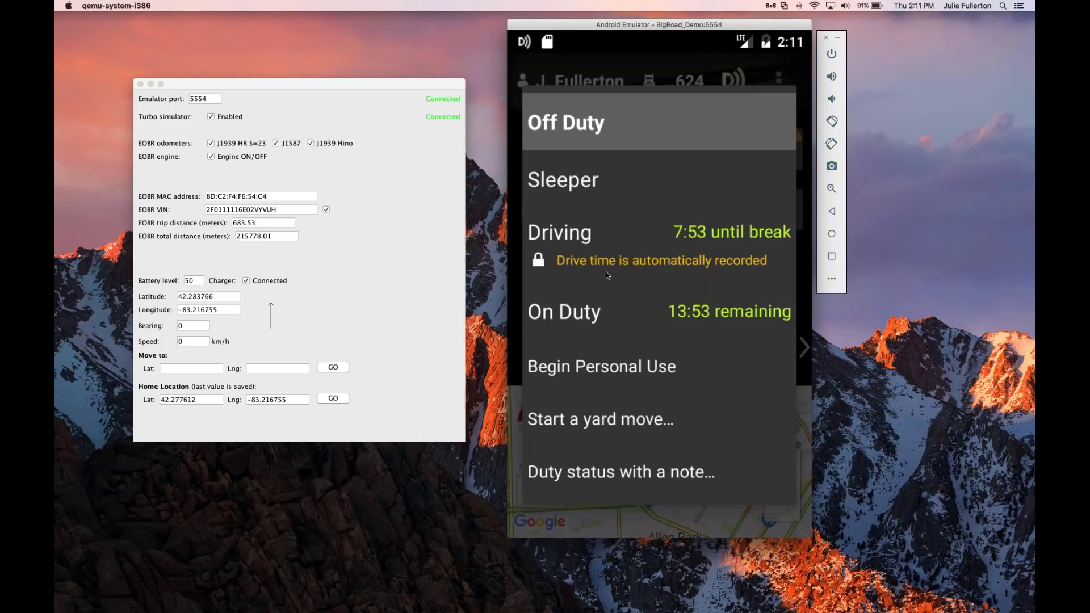
left_click(561, 424)
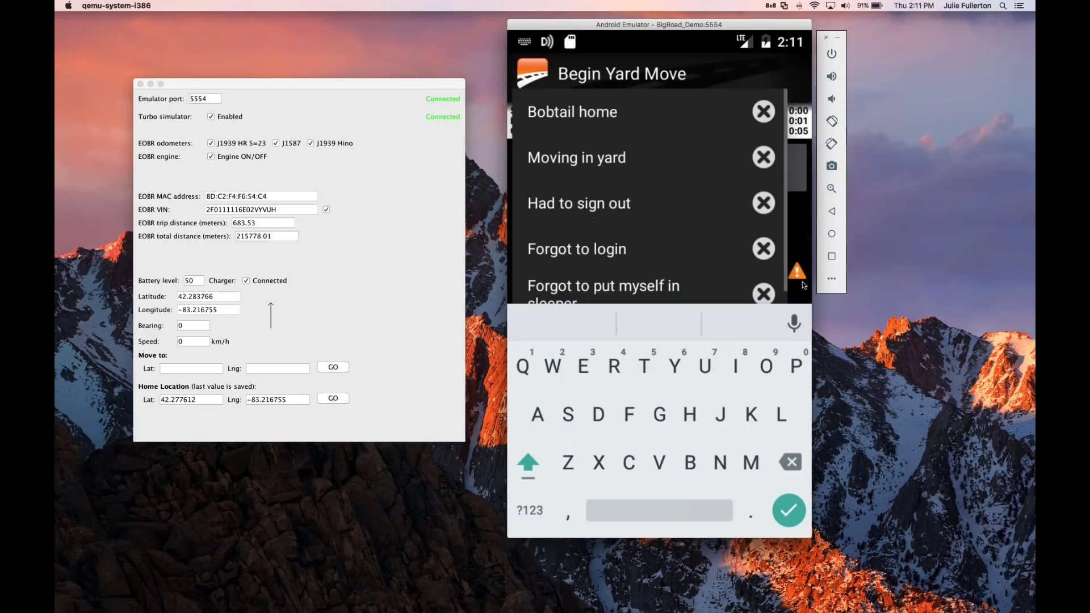
left_click(831, 210)
left_click(831, 210)
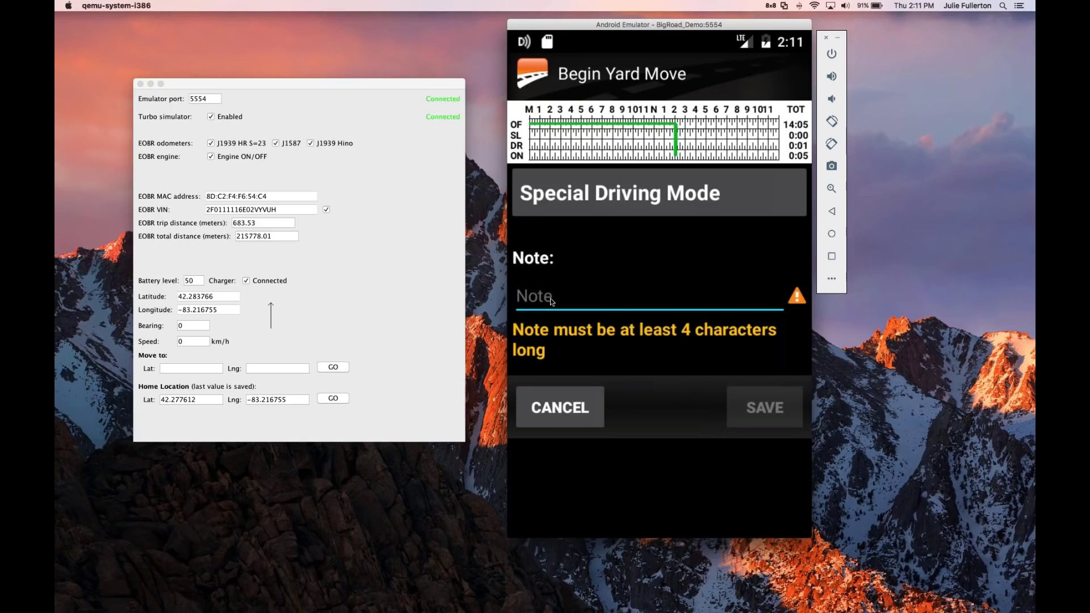
type("Moving")
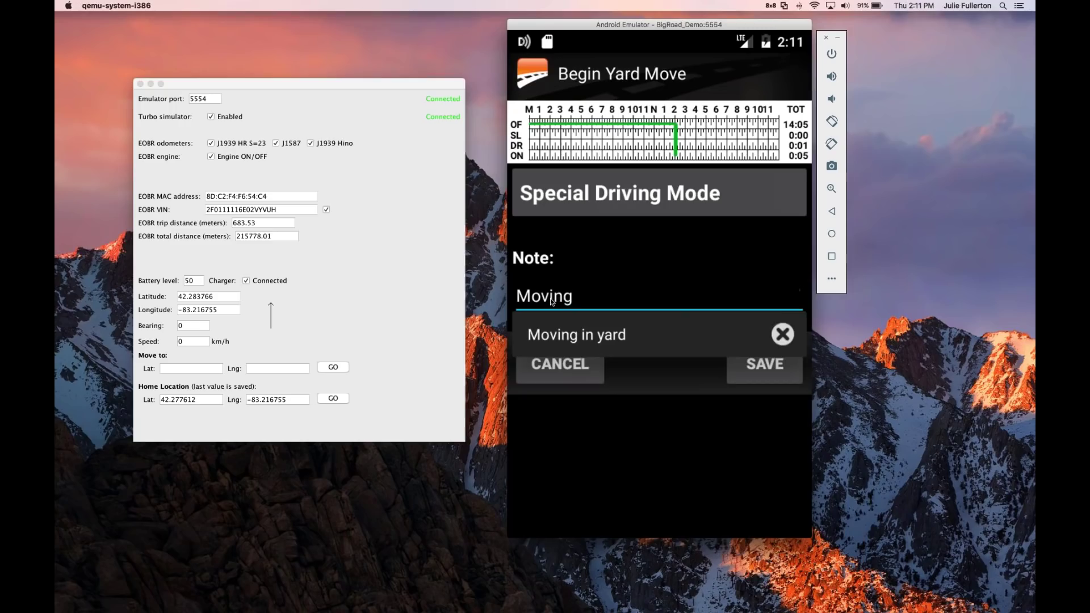
left_click(576, 330)
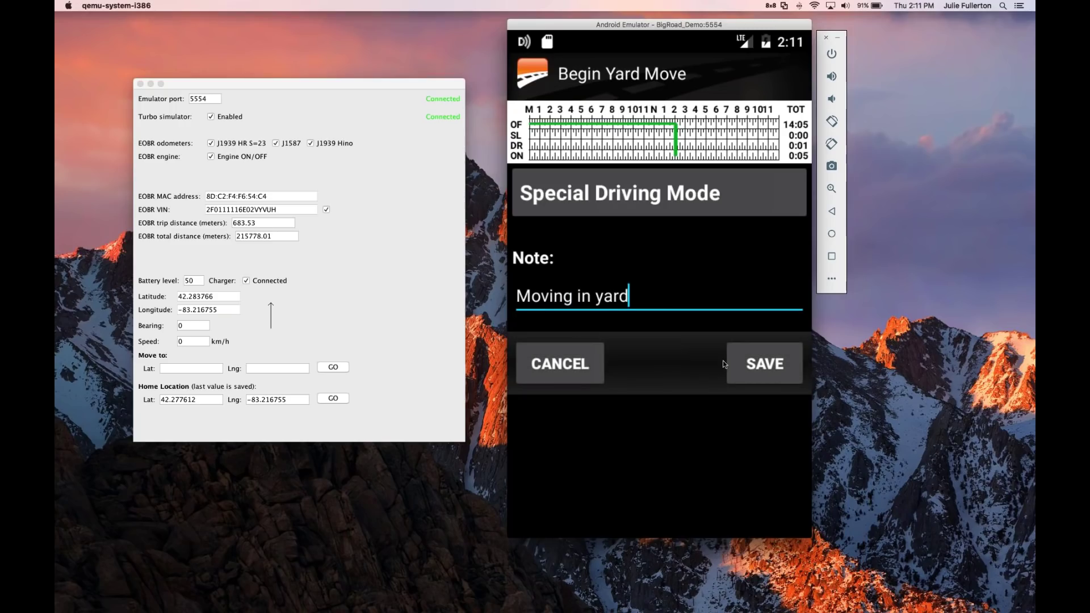
left_click(772, 373)
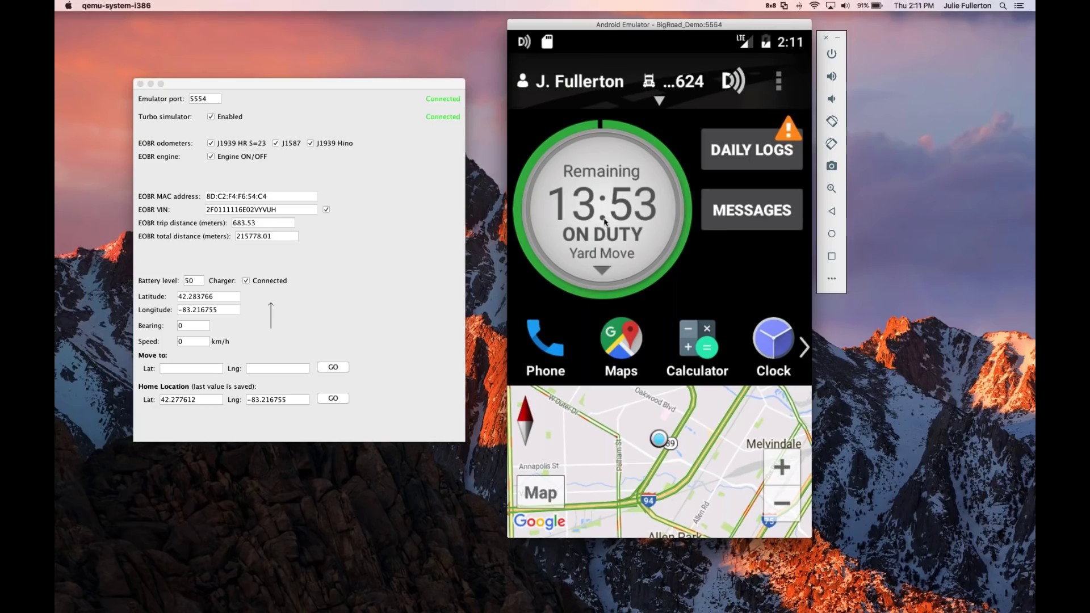
left_click(602, 271)
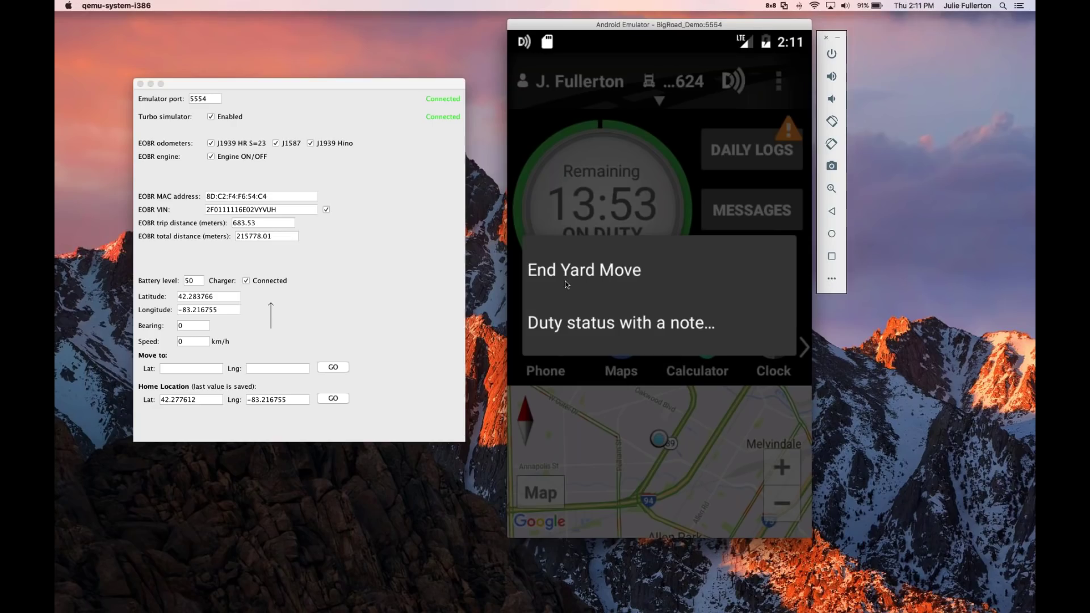
left_click(591, 278)
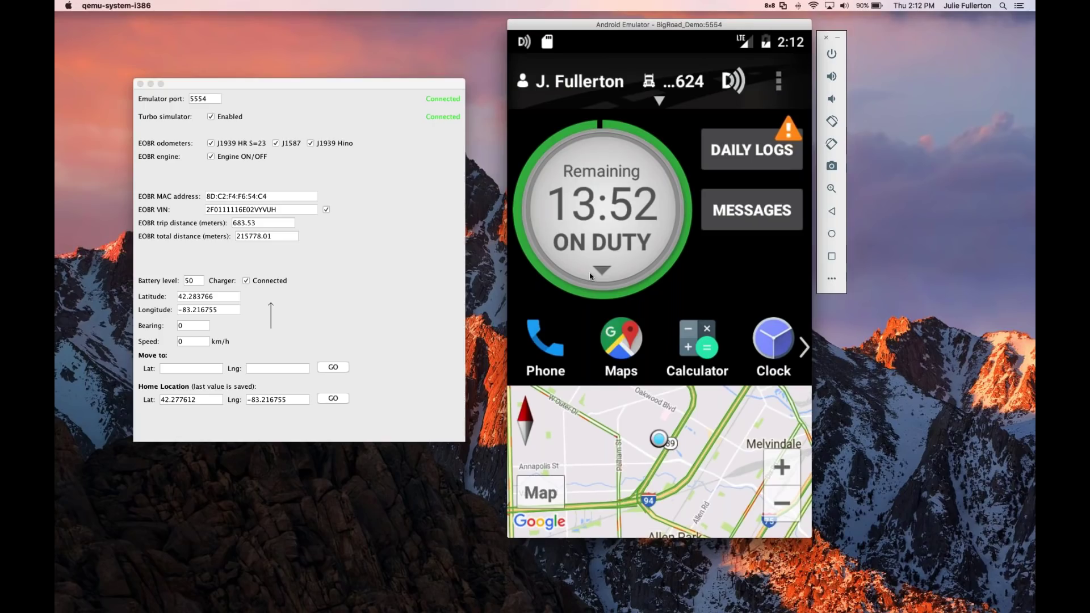
- Begin an on-screen inspection of the daily logs covering 7 days plus today (U.S.)
left_click(747, 162)
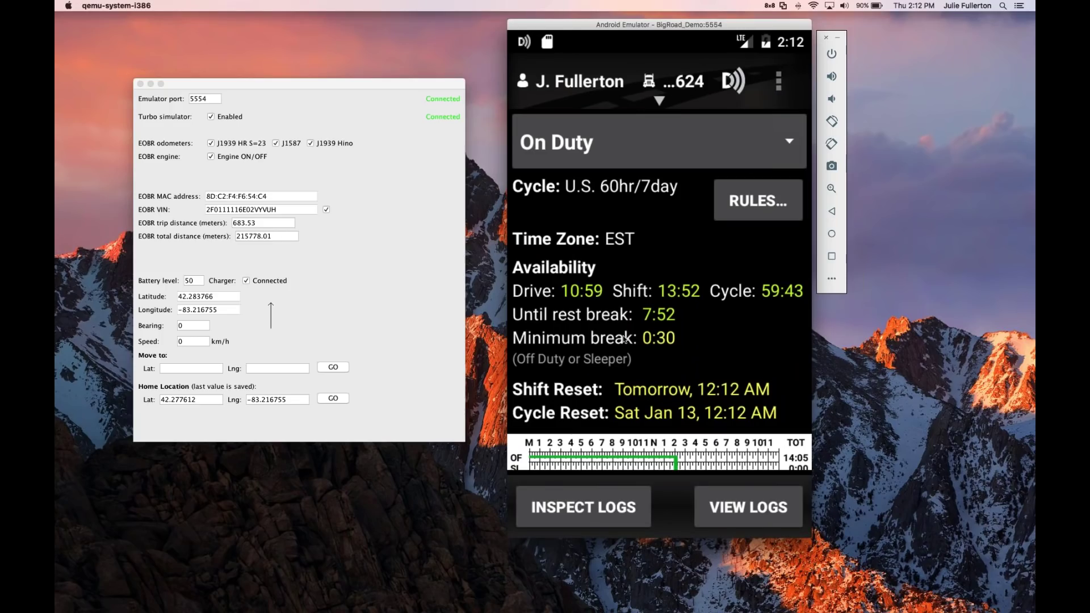
left_click(566, 515)
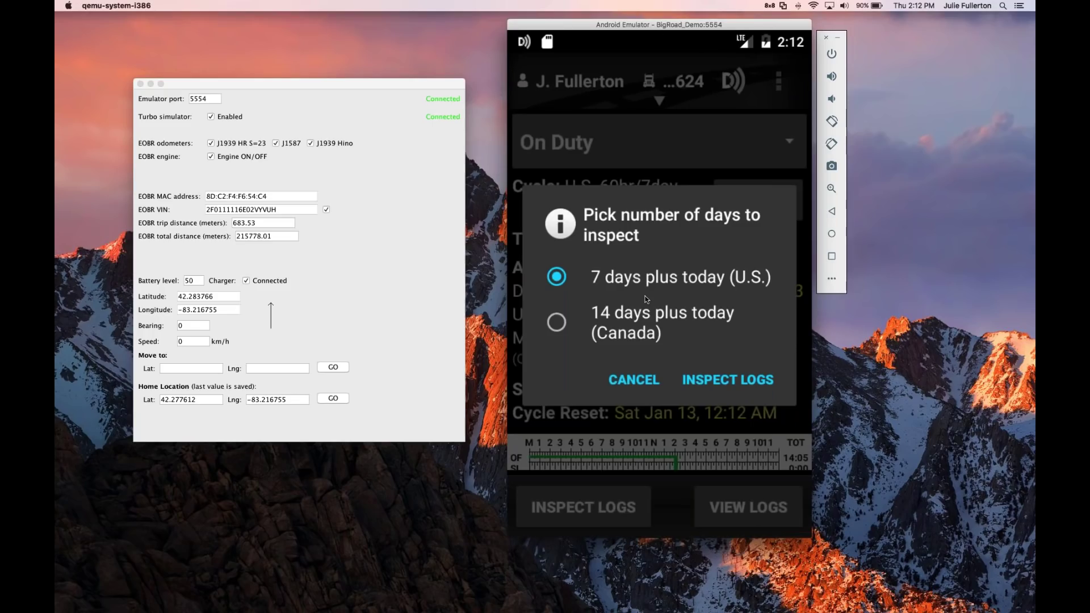
left_click(723, 385)
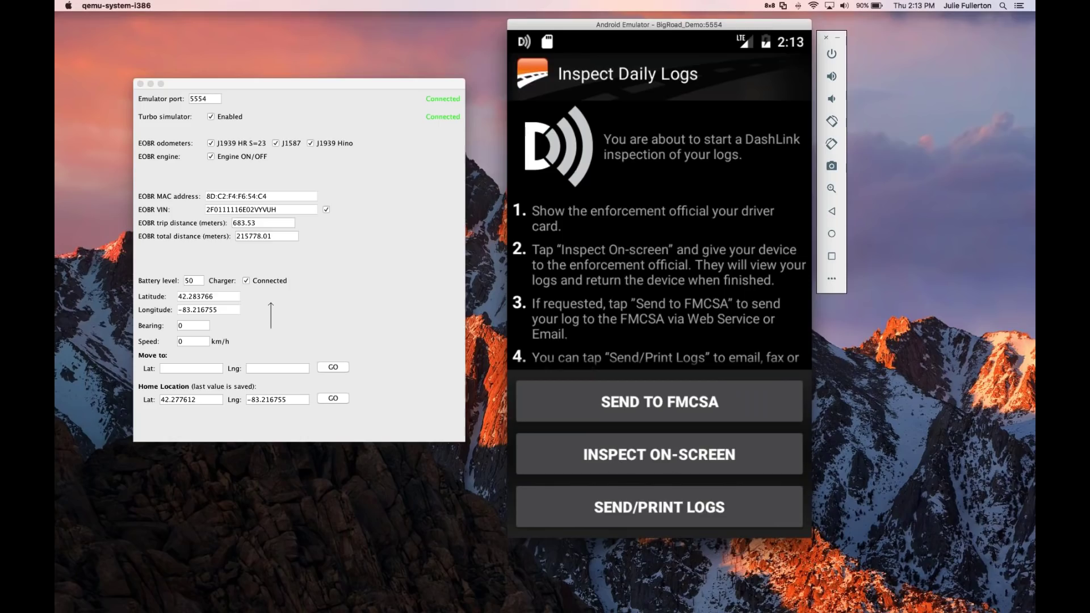
left_click(662, 467)
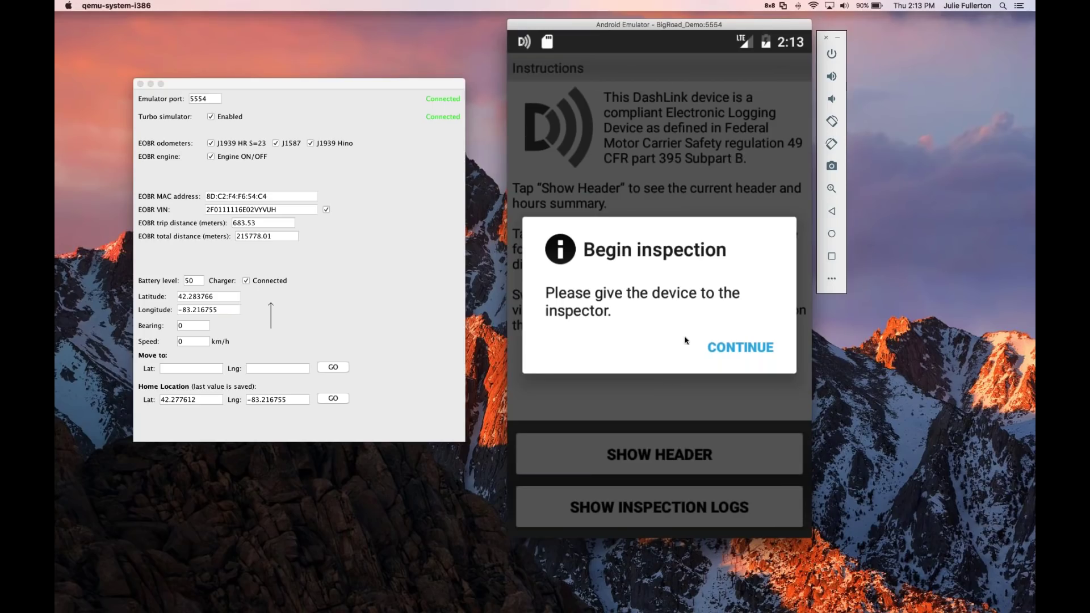
left_click(732, 352)
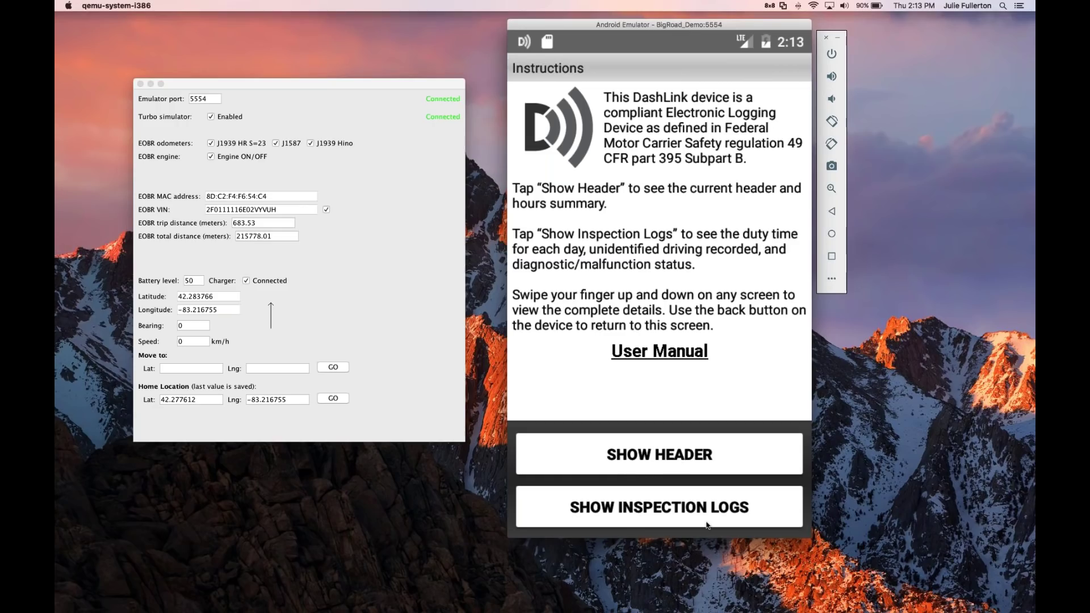
- Open the inspection logs and display the Thursday January 11 log with its events
left_click(652, 521)
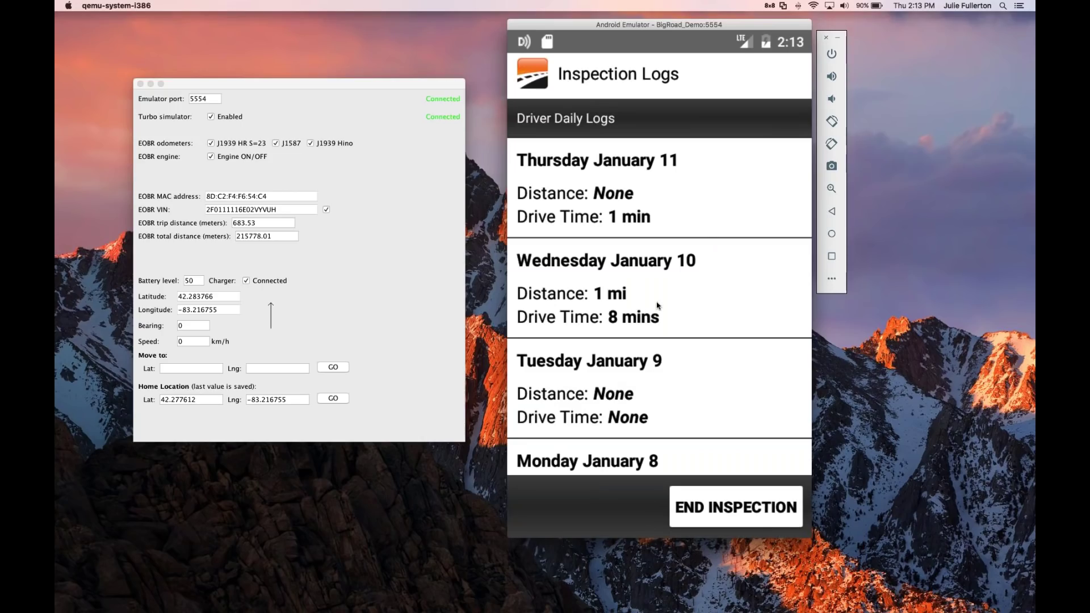
left_click(624, 183)
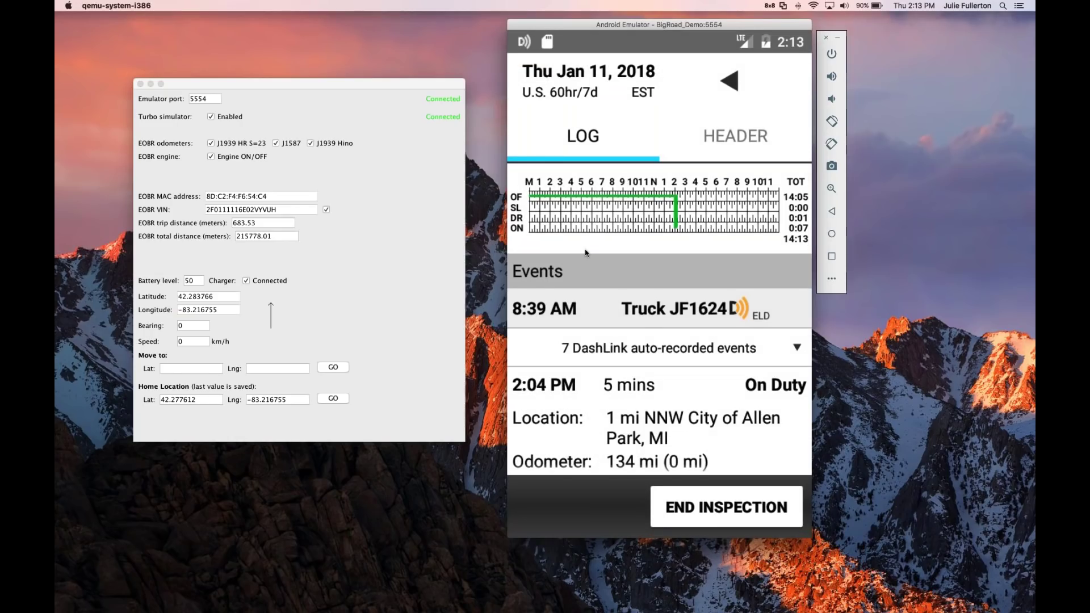
left_click_drag(637, 292, 635, 221)
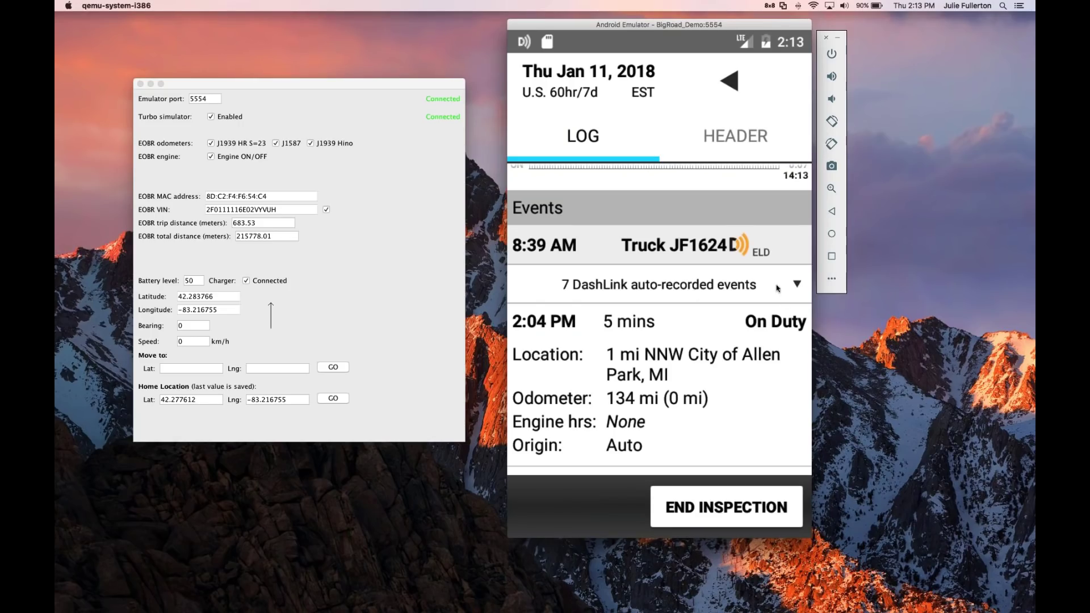
- Expand the DashLink auto-recorded events in the January 11 log and review the log-in and log-out entries
left_click(797, 285)
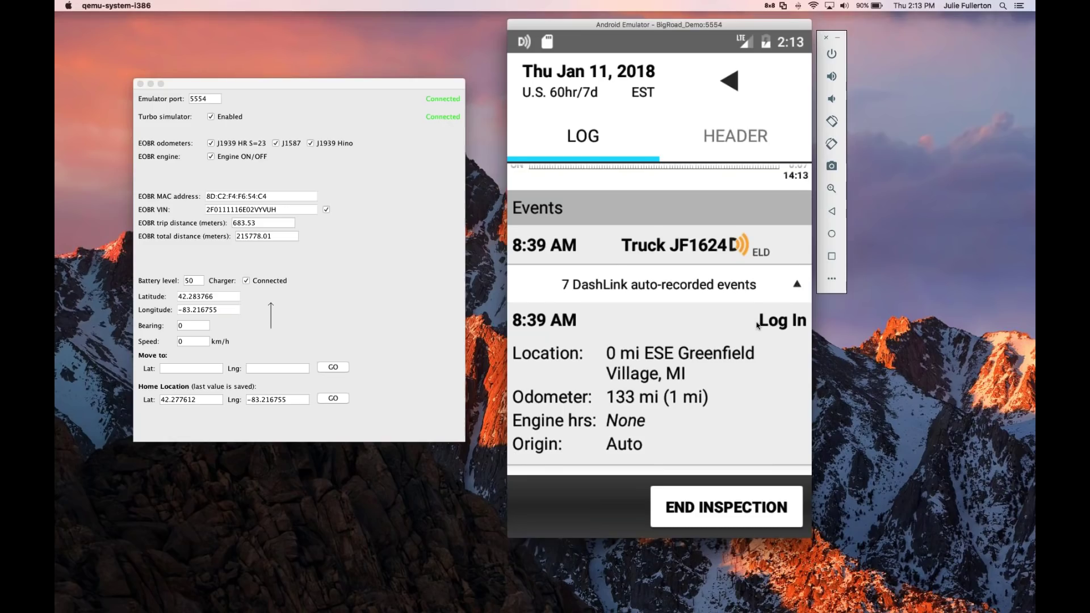
left_click_drag(734, 314, 734, 287)
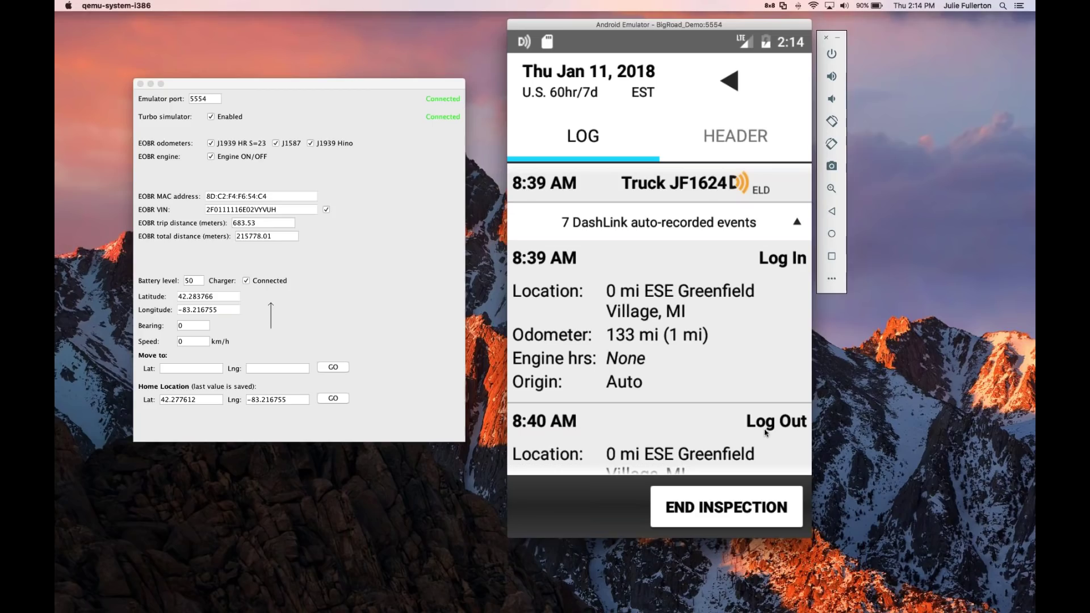
scroll(767, 340, "down", 2)
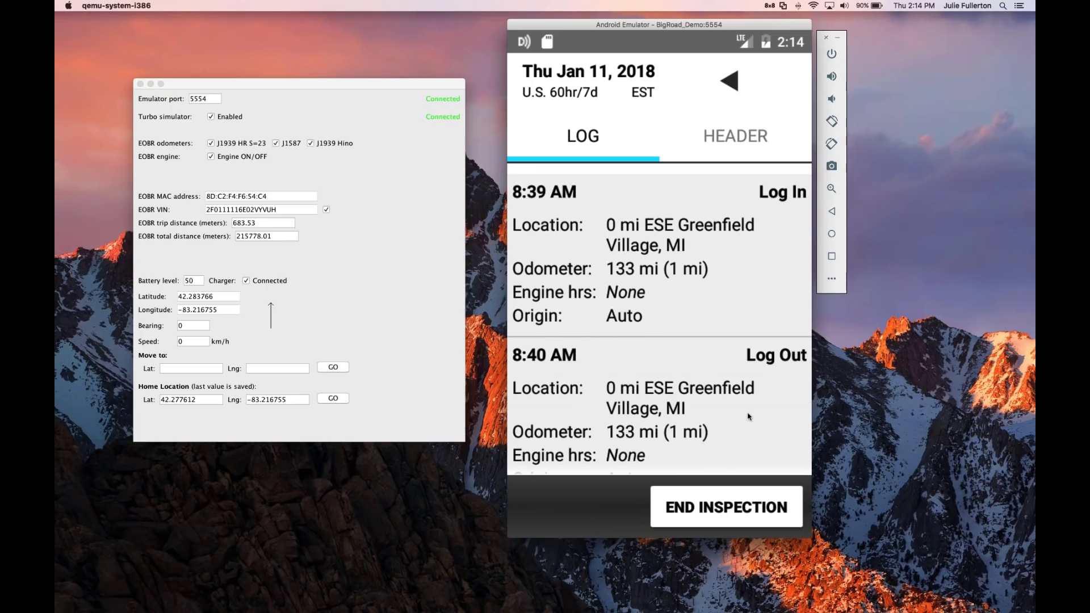
scroll(750, 388, "down", 1)
scroll(738, 420, "down", 3)
scroll(730, 445, "down", 4)
scroll(704, 352, "down", 3)
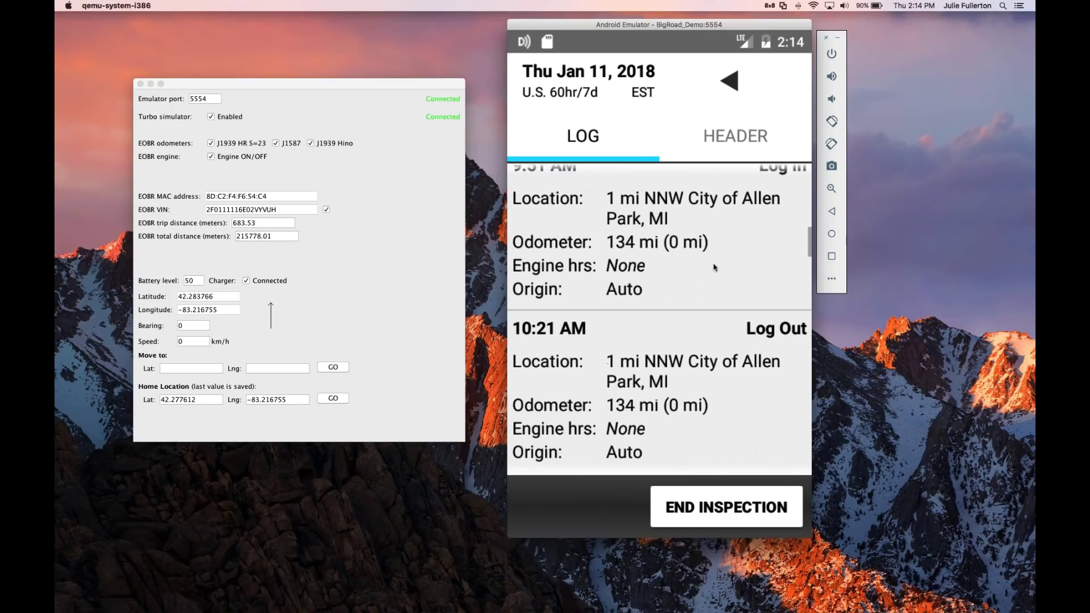
- Return to the inspection logs list, reopen the January 11 log, and review its duty events through to the signed vehicle inspection report
left_click(831, 212)
left_click(692, 212)
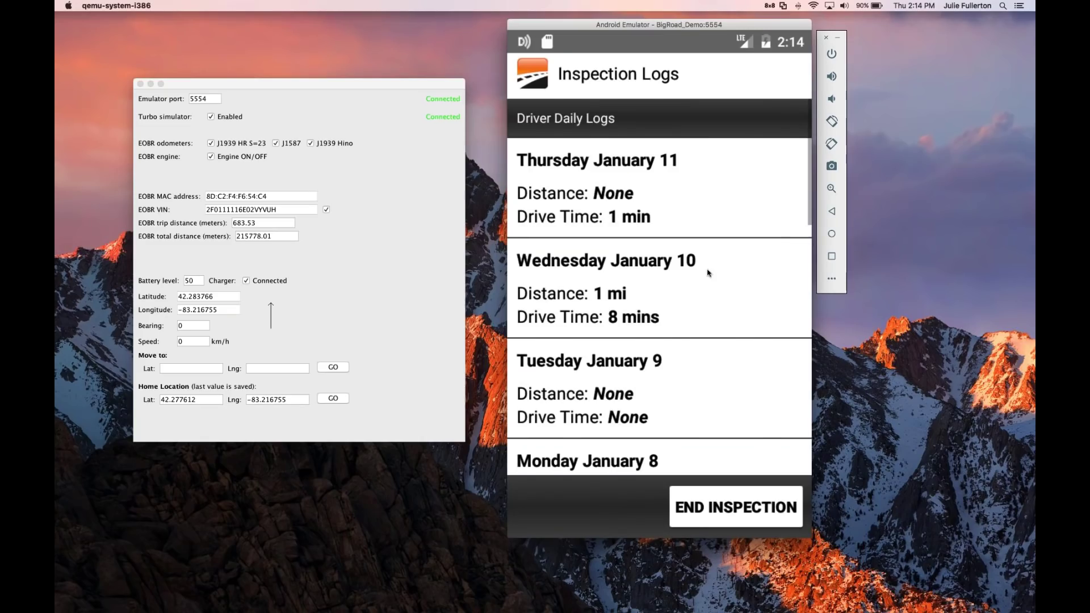
left_click_drag(675, 403, 750, 245)
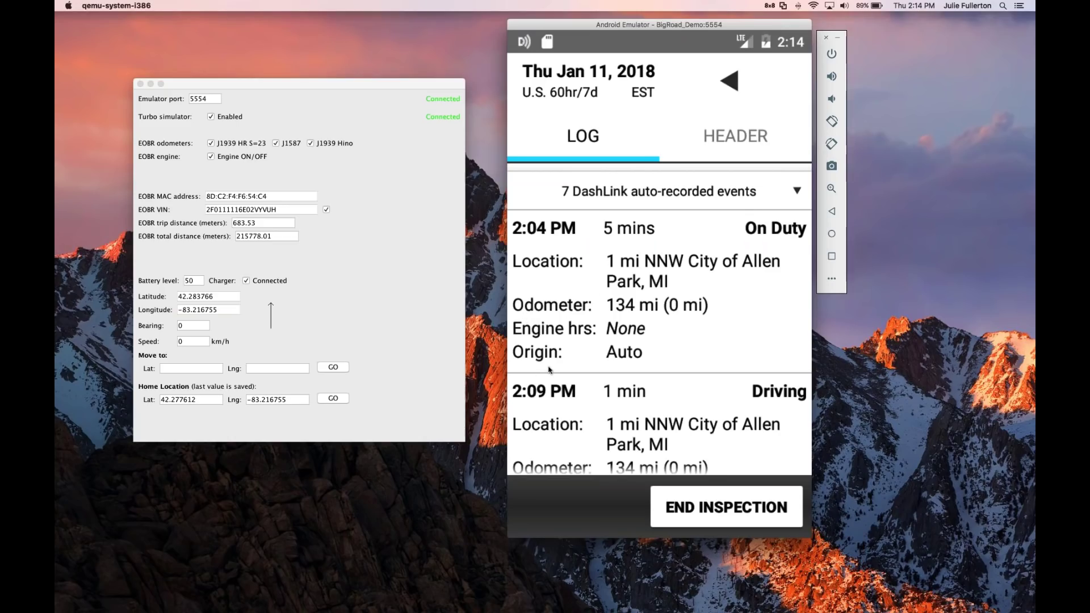
scroll(675, 340, "down", 5)
scroll(669, 282, "down", 10)
scroll(656, 433, "down", 8)
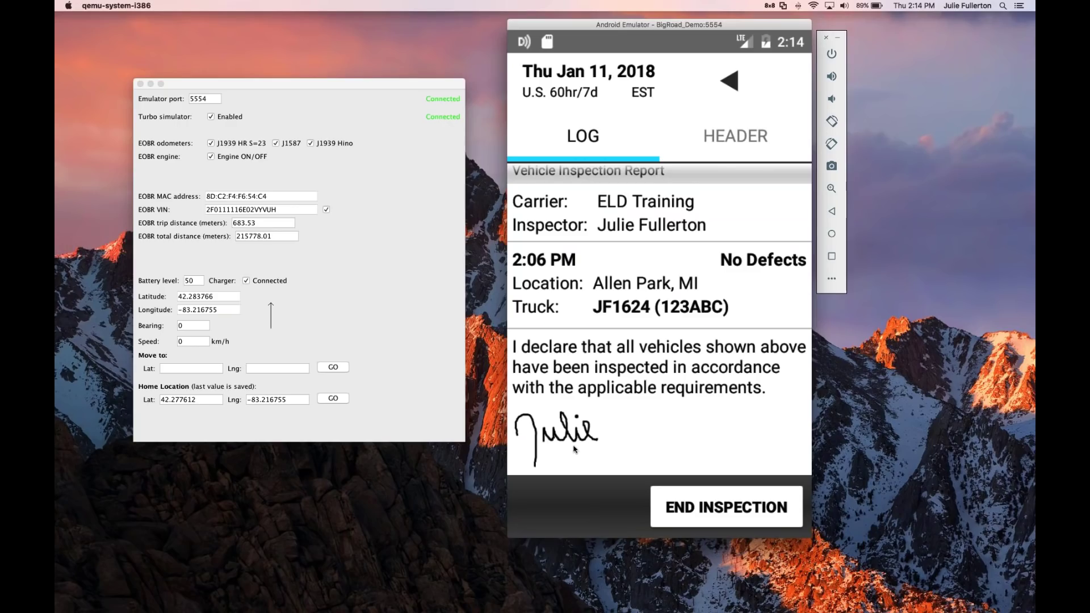
scroll(636, 215, "up", 2)
- Go back day by day through the inspected logs to Thursday January 4, 2018
left_click(728, 81)
left_click(729, 82)
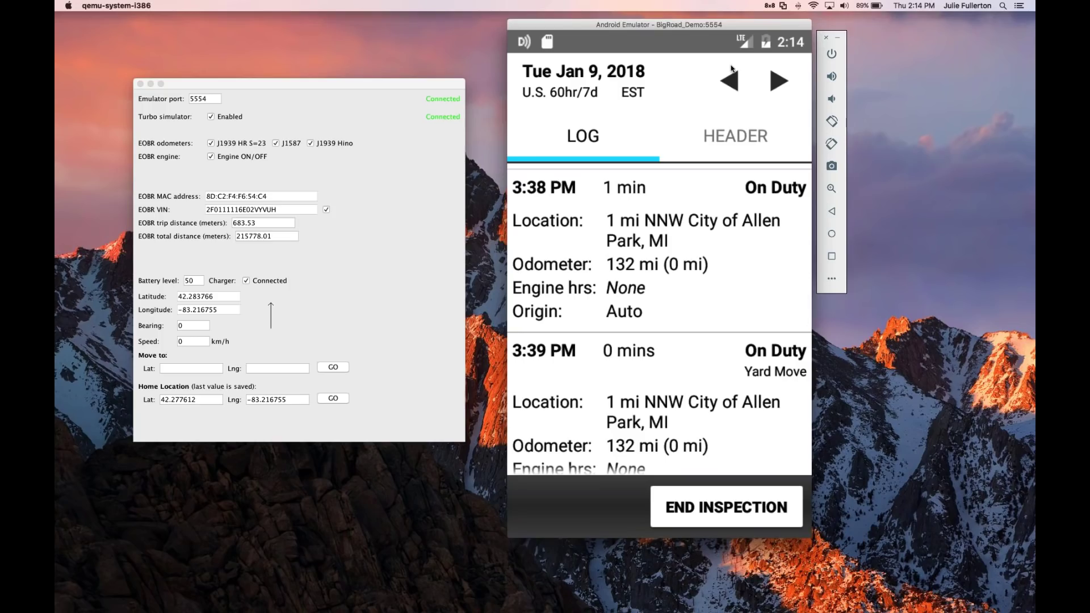
left_click(729, 80)
left_click(730, 81)
left_click(729, 81)
left_click(730, 81)
left_click(729, 80)
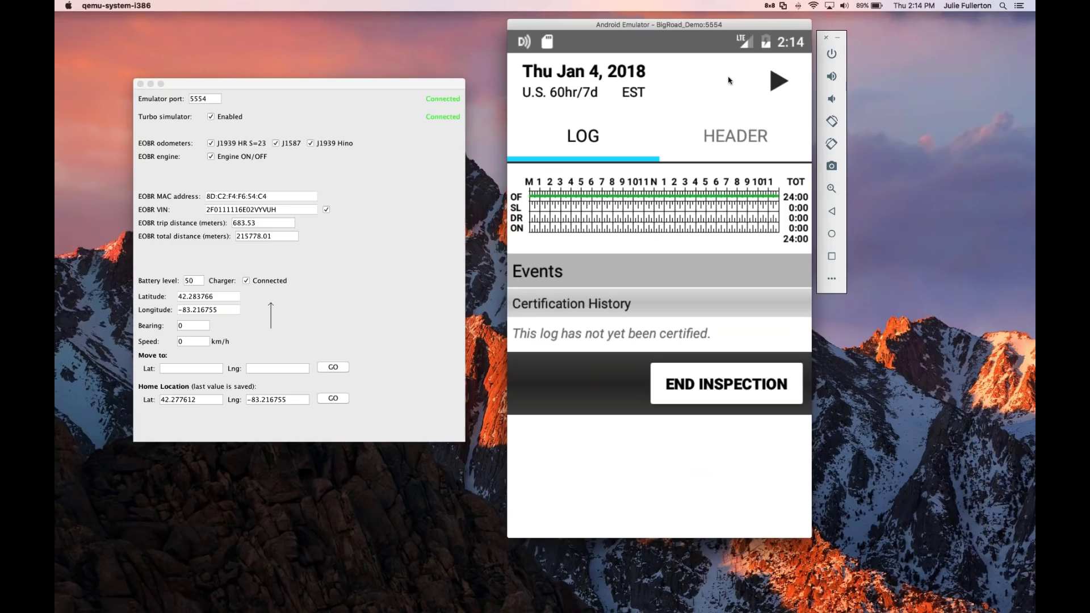
- Show the log header and move forward to Monday January 8, 2018 to examine its driver, vehicle and carrier information
left_click(736, 141)
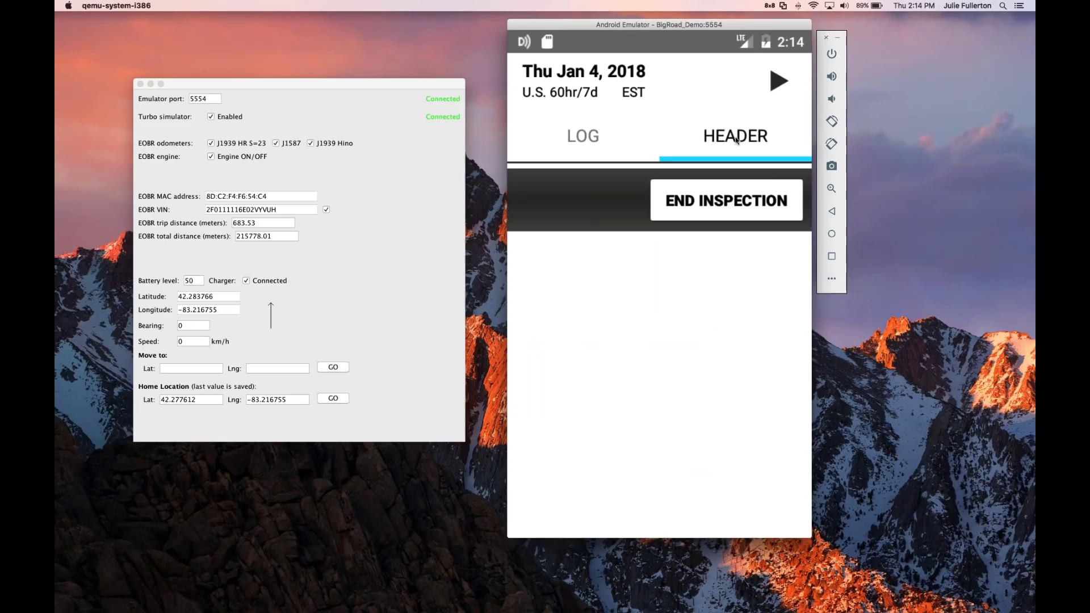
left_click(774, 83)
left_click(773, 84)
left_click(774, 83)
left_click(774, 84)
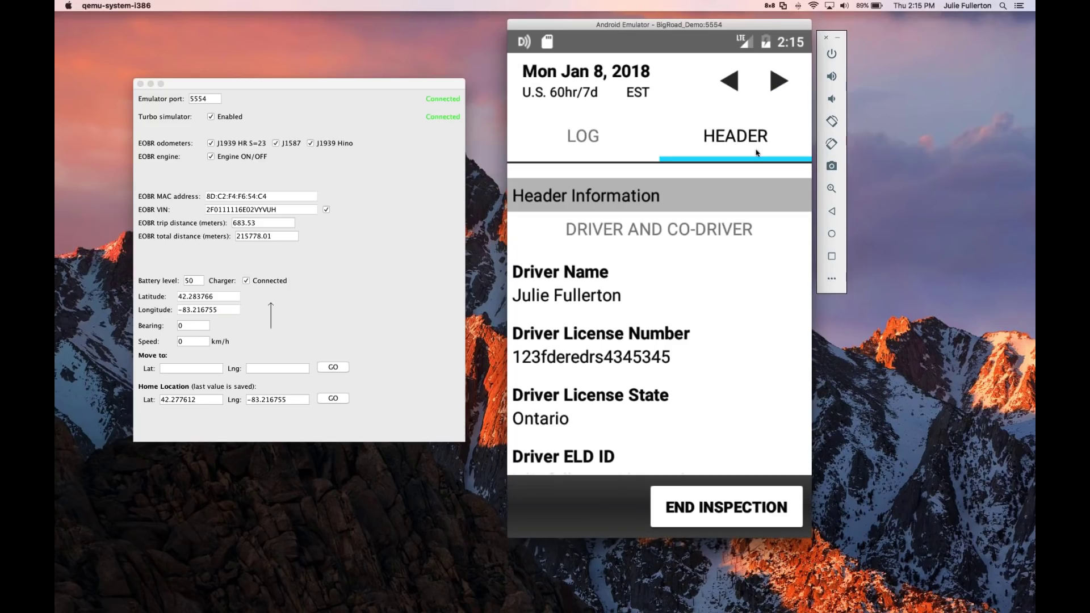
scroll(682, 330, "down", 3)
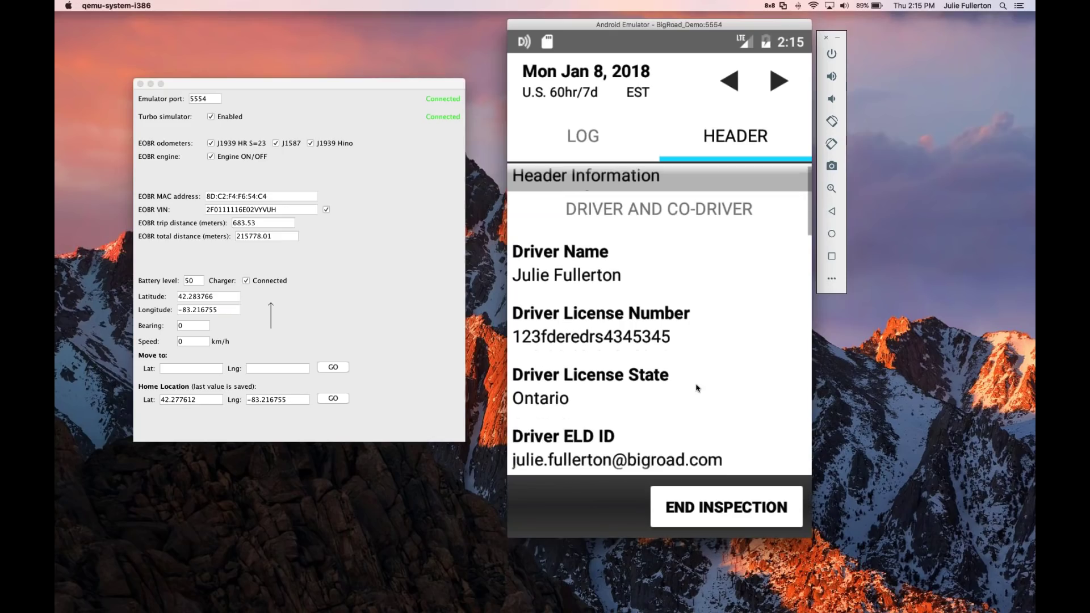
scroll(718, 319, "down", 3)
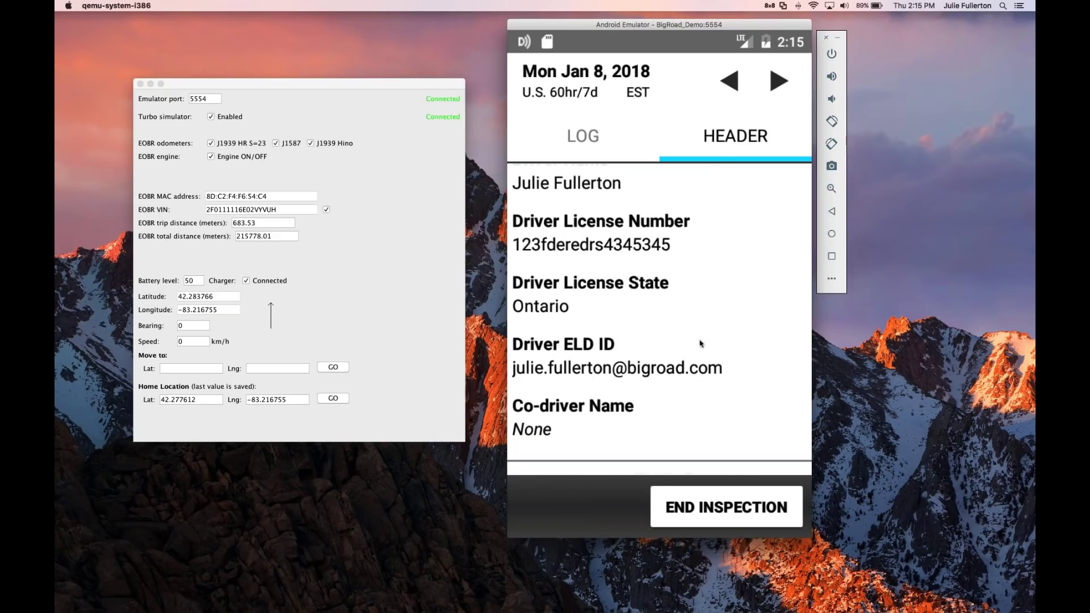
scroll(709, 295, "down", 3)
scroll(715, 301, "down", 3)
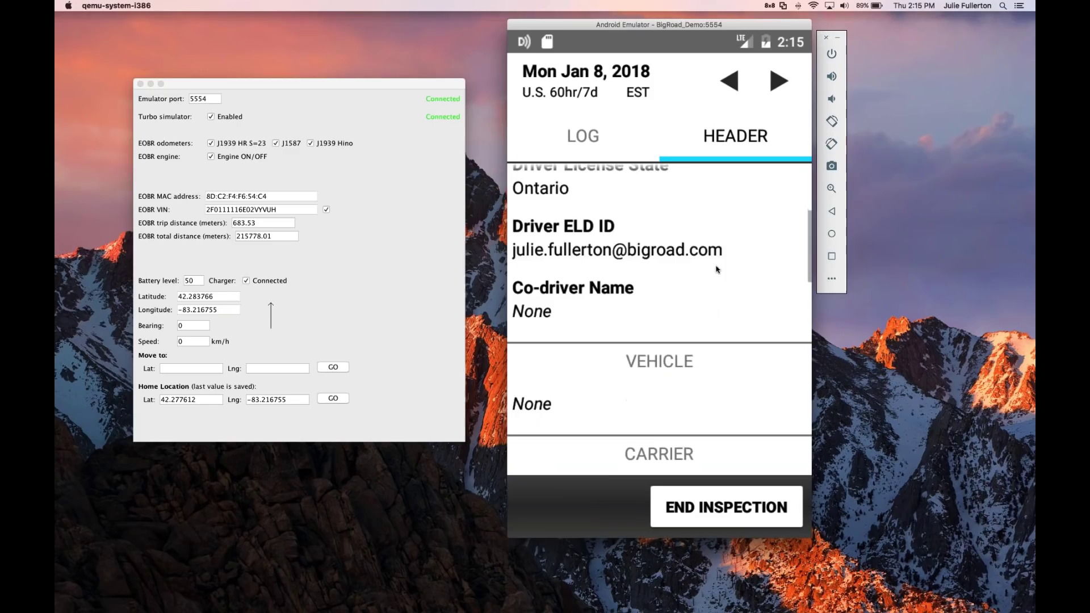
scroll(717, 244, "down", 4)
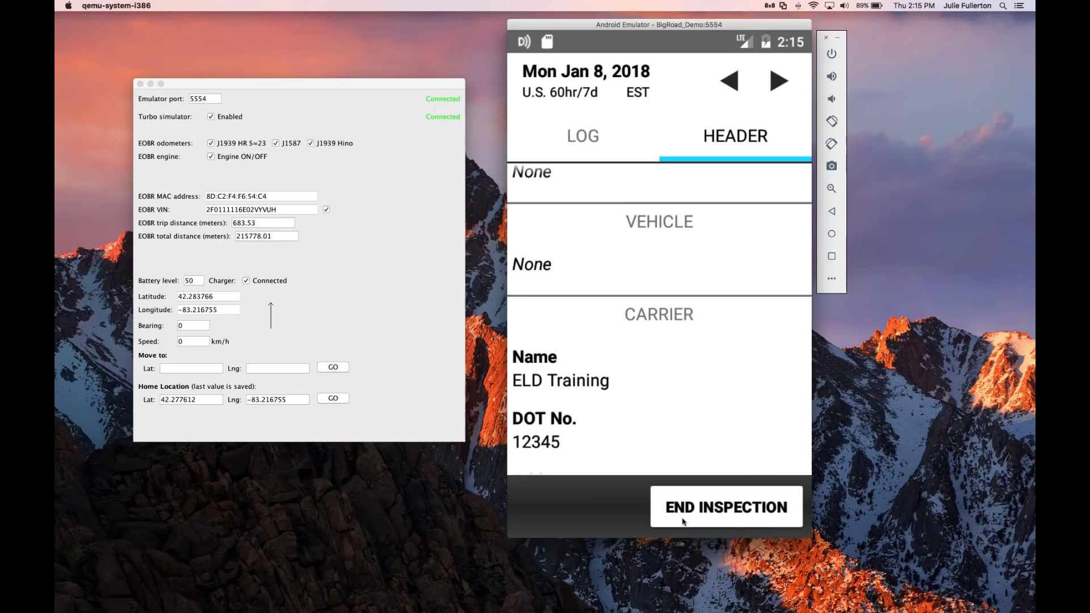
- End the roadside inspection and return to the driver's home screen
left_click(709, 521)
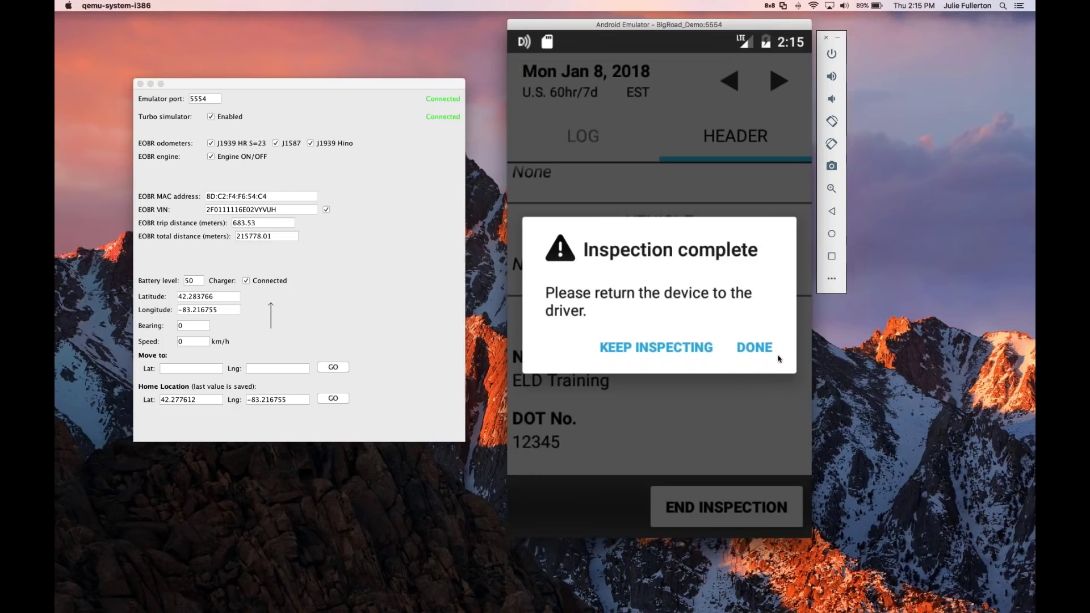
left_click(753, 349)
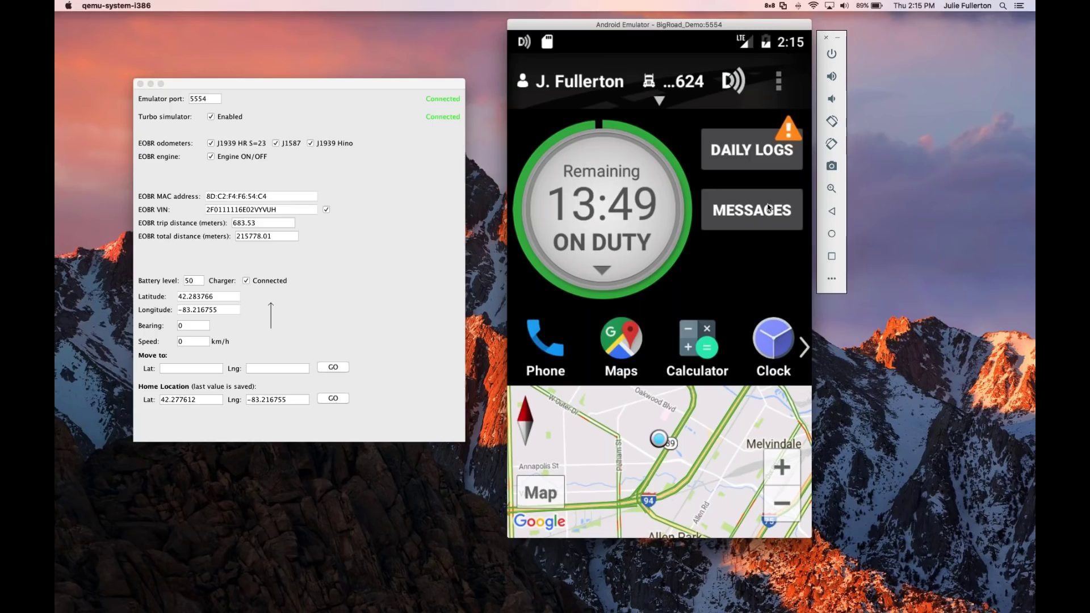
- Open the driver's own daily logs and display the events of the Thursday January 11 log
left_click(732, 163)
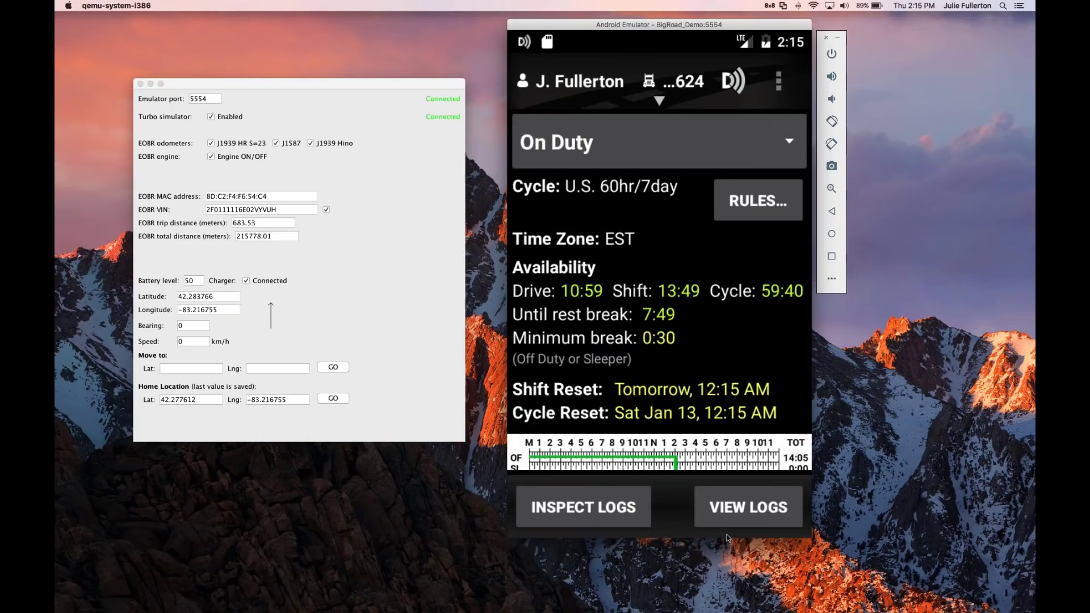
left_click(736, 516)
left_click(626, 216)
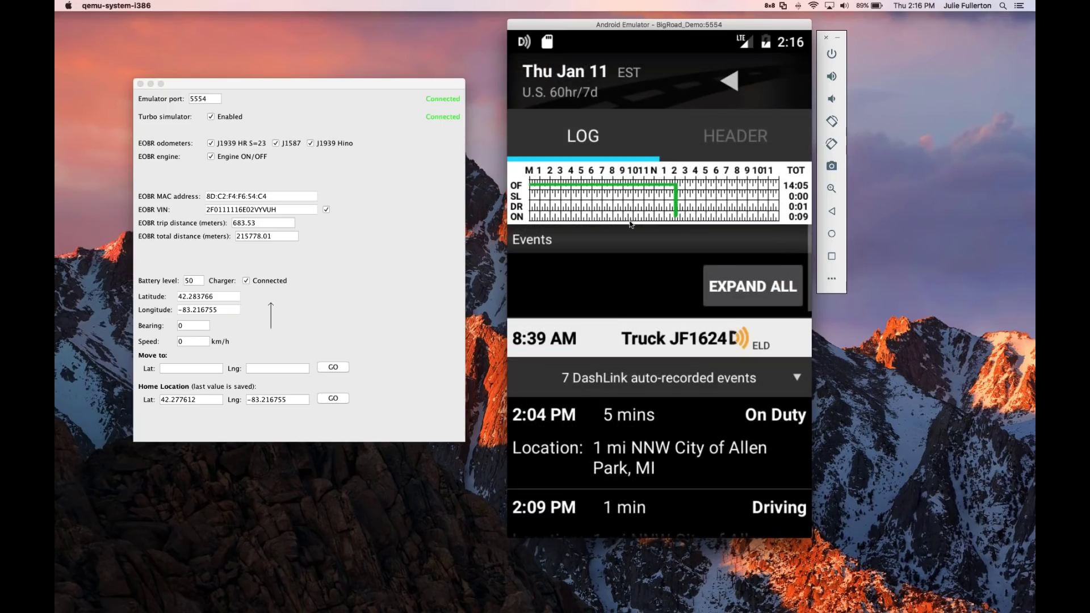
left_click_drag(618, 318, 622, 228)
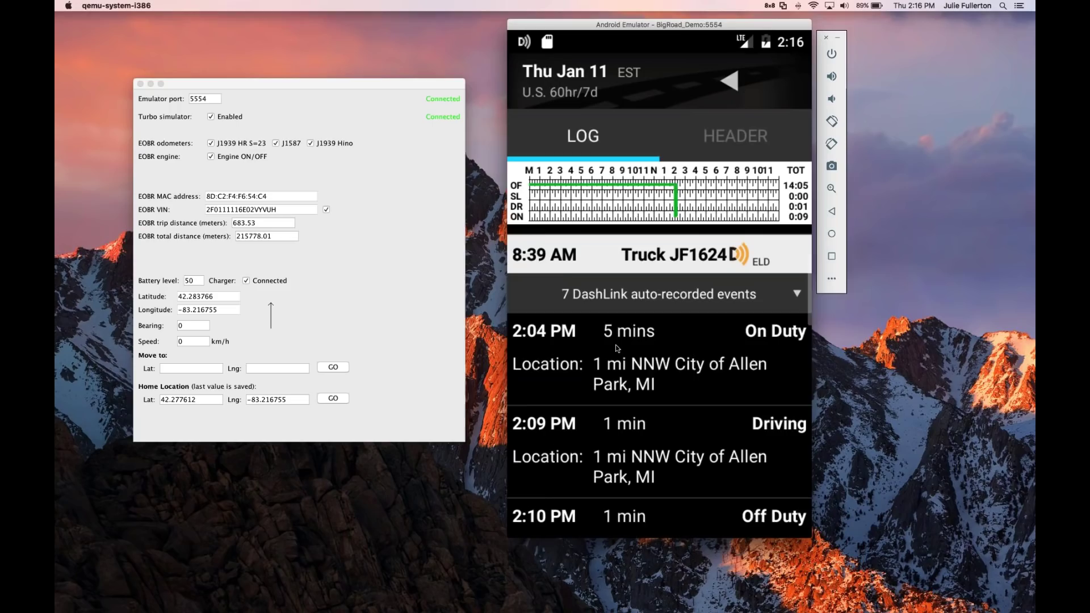
scroll(565, 352, "down", 1)
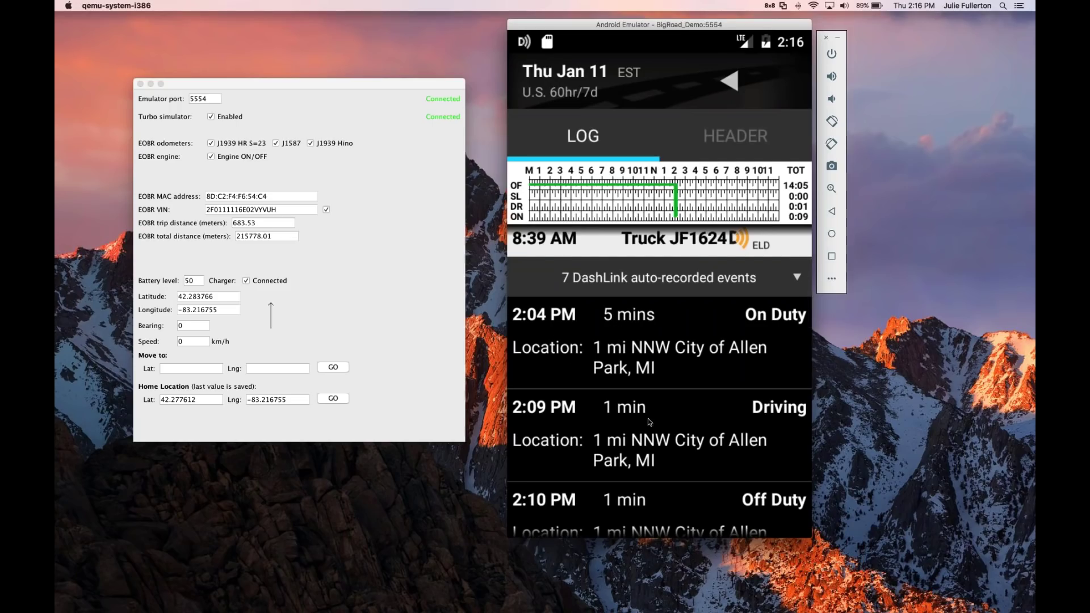
- Edit the 2:04 PM On Duty event and change its duty status to Sleeper
left_click(688, 323)
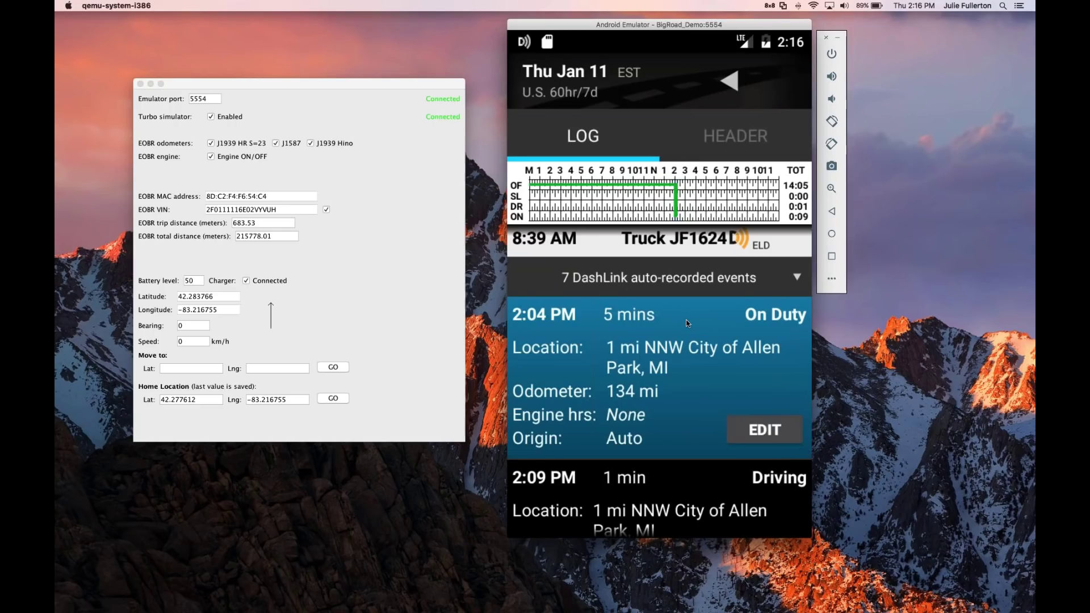
left_click(788, 439)
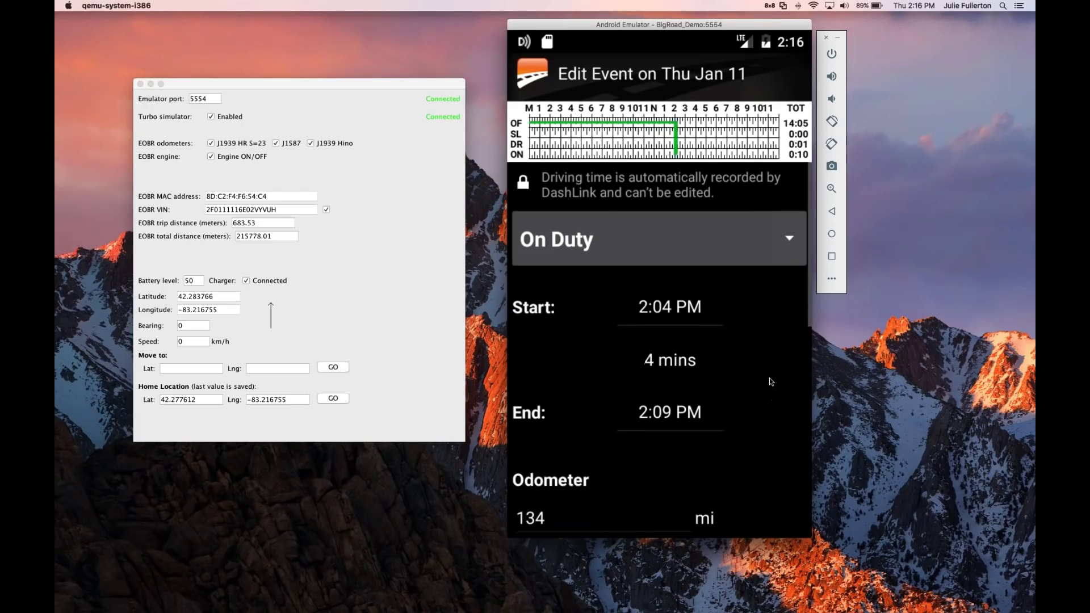
left_click_drag(770, 395, 770, 363)
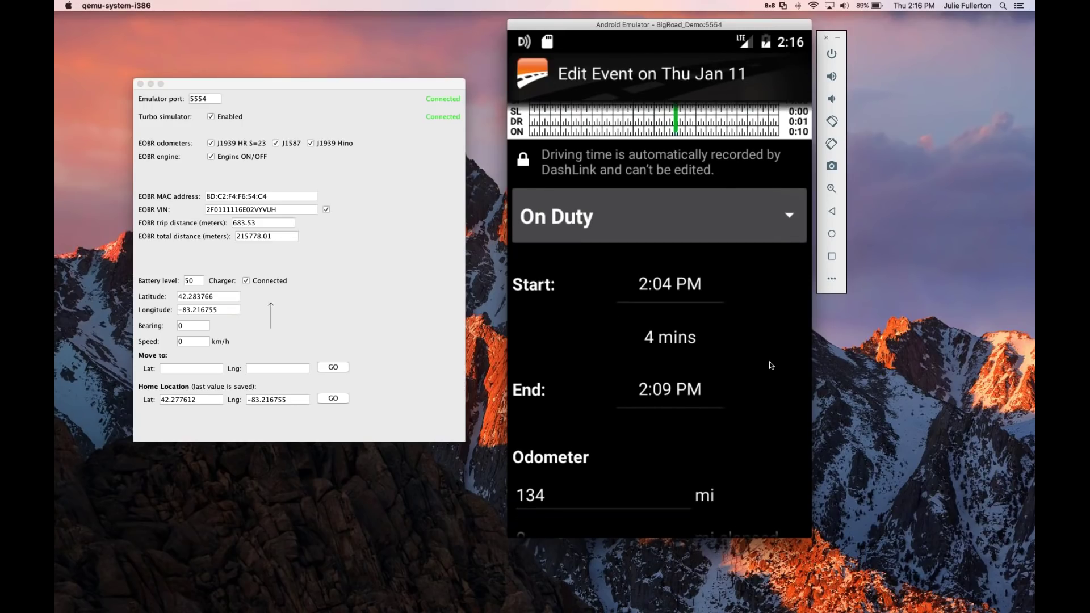
left_click(795, 222)
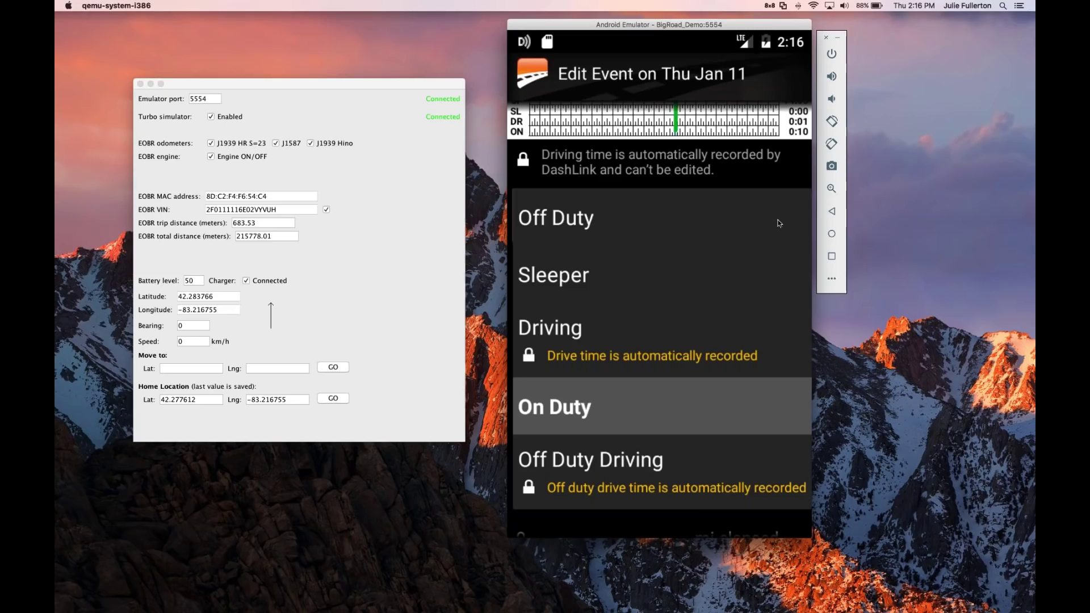
left_click(549, 290)
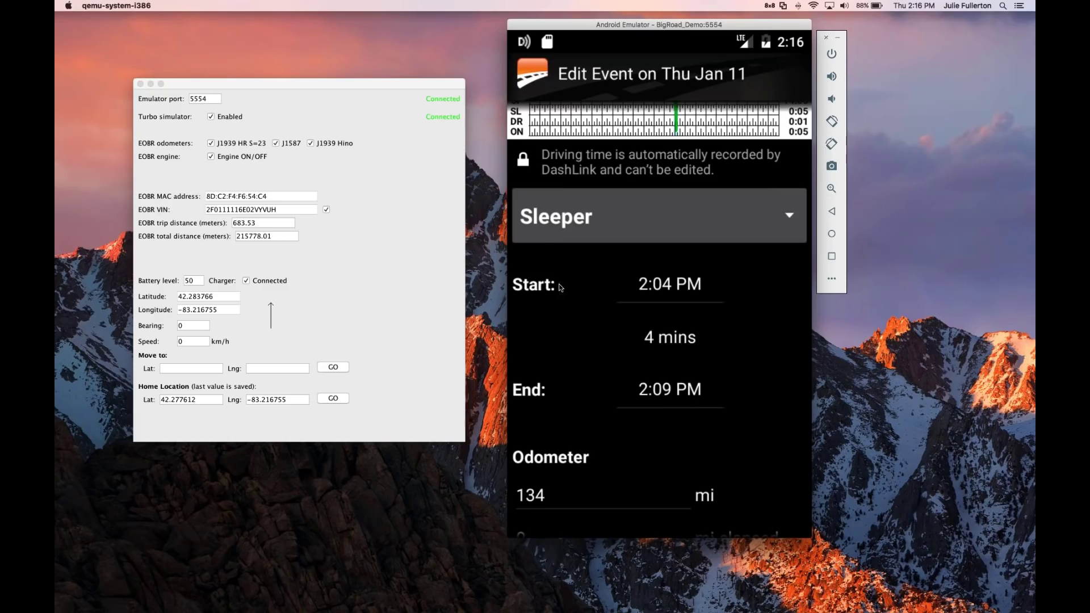
- Enter the note "In sleeper" for the edited event and close the on-screen keyboard
left_click_drag(749, 414, 761, 273)
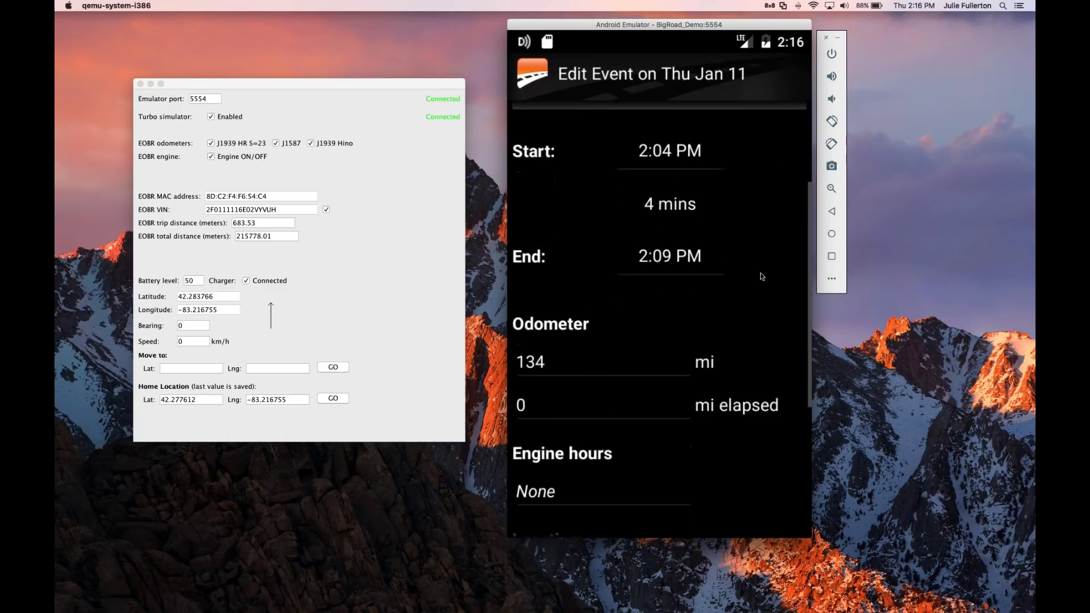
scroll(761, 466, "down", 5)
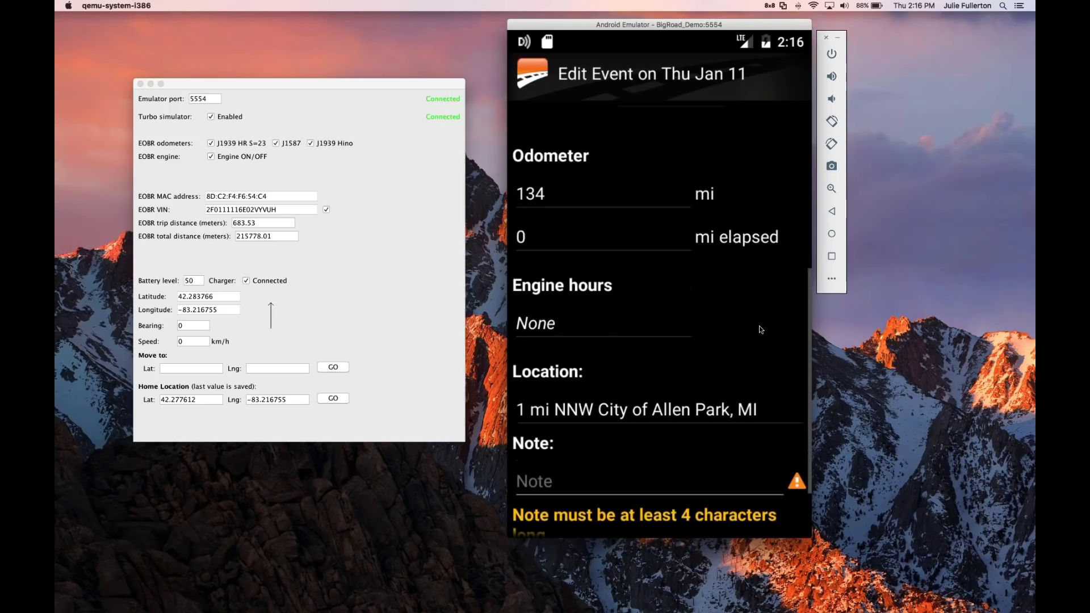
scroll(751, 428, "down", 3)
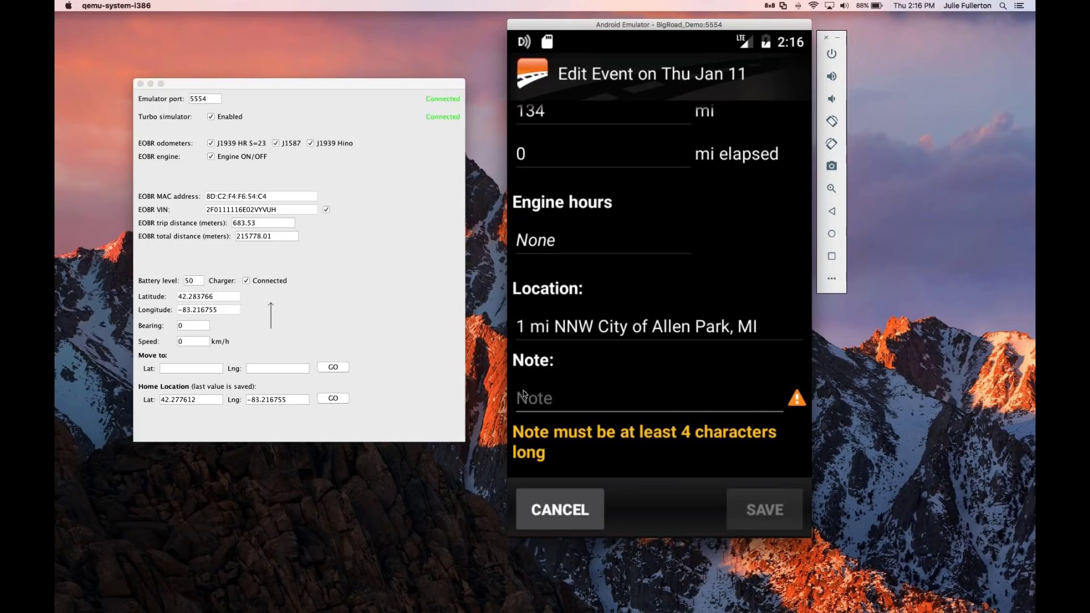
left_click(539, 402)
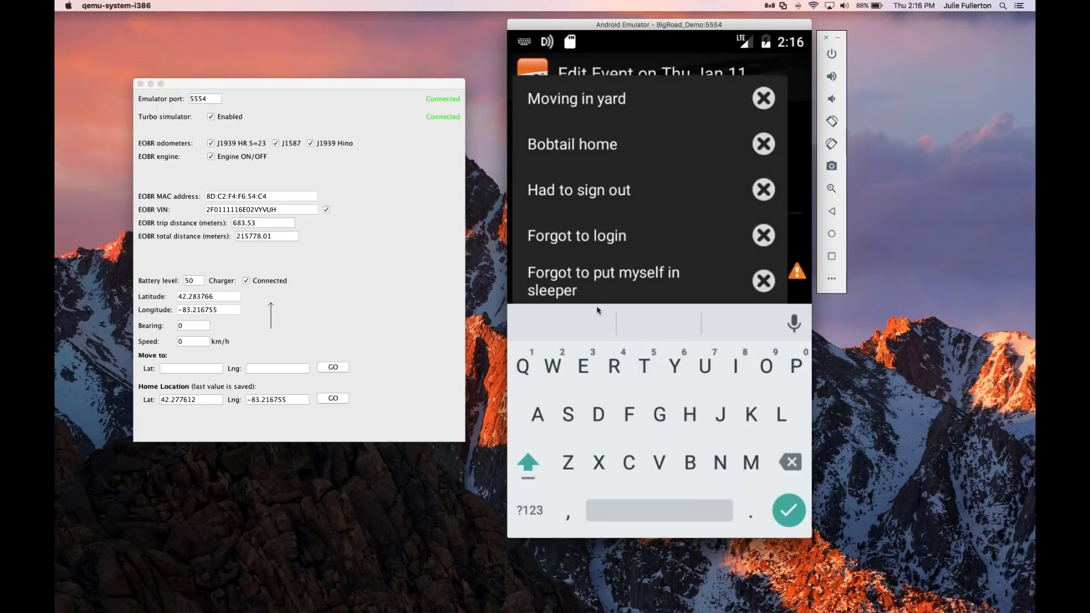
type("In sleeper")
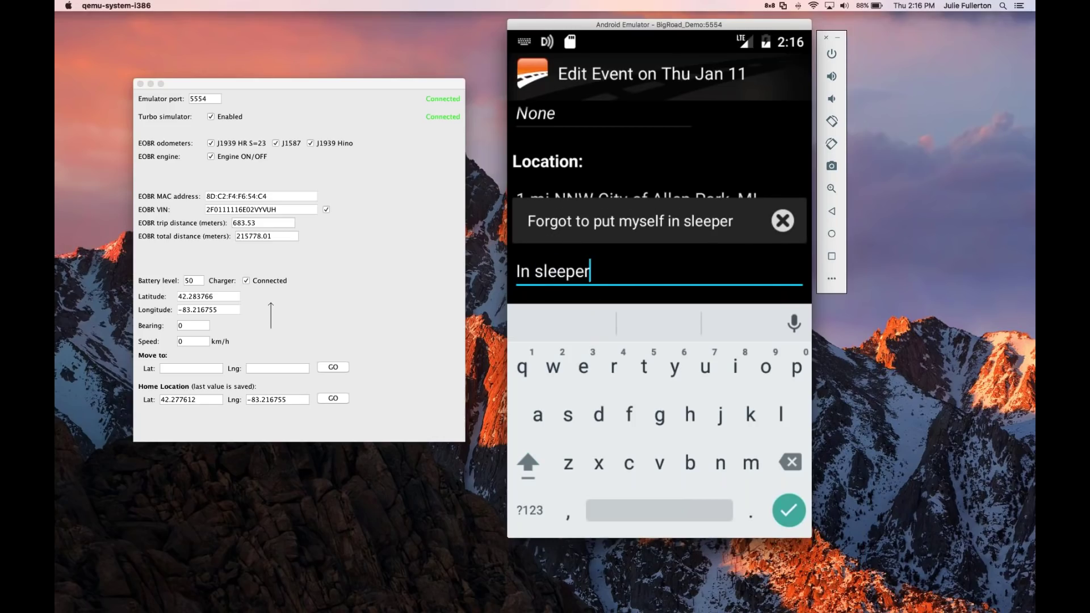
left_click(832, 211)
left_click(831, 210)
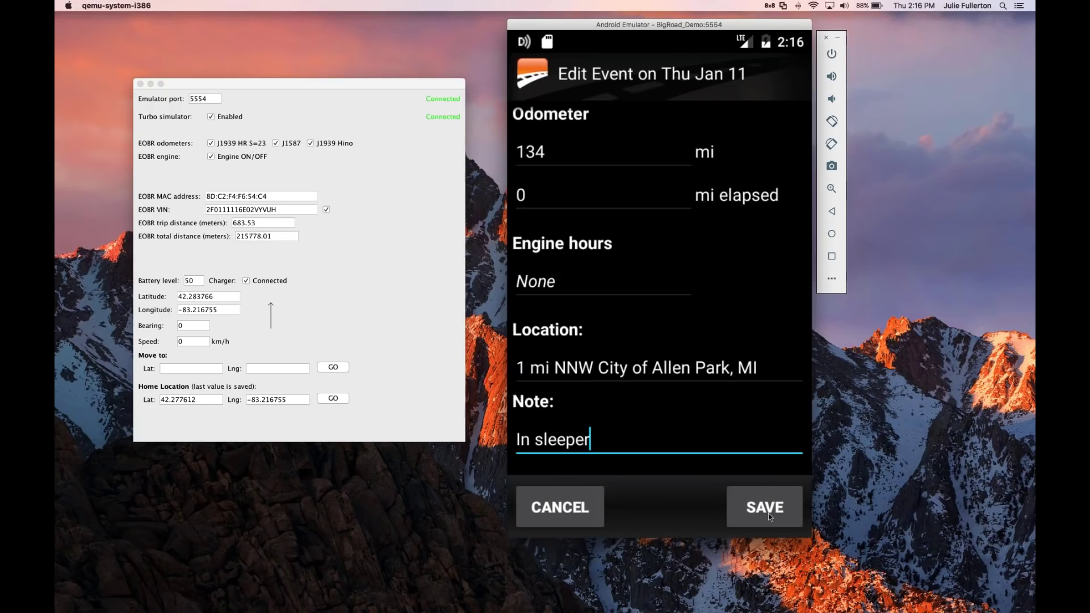
- Save the changes made to the 2:04 PM Sleeper event
left_click(768, 513)
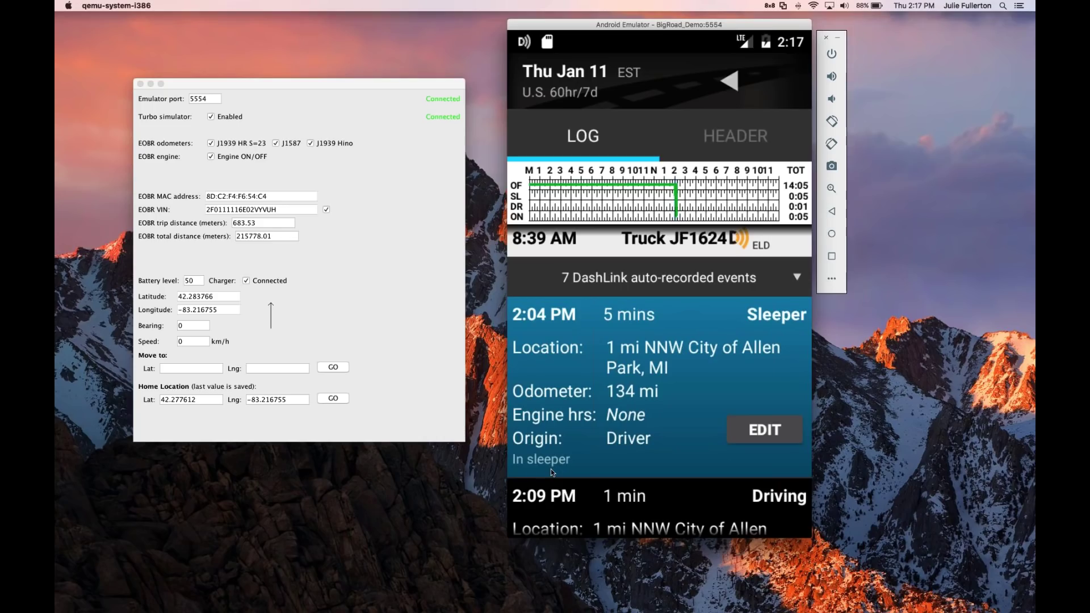
left_click_drag(569, 459, 600, 300)
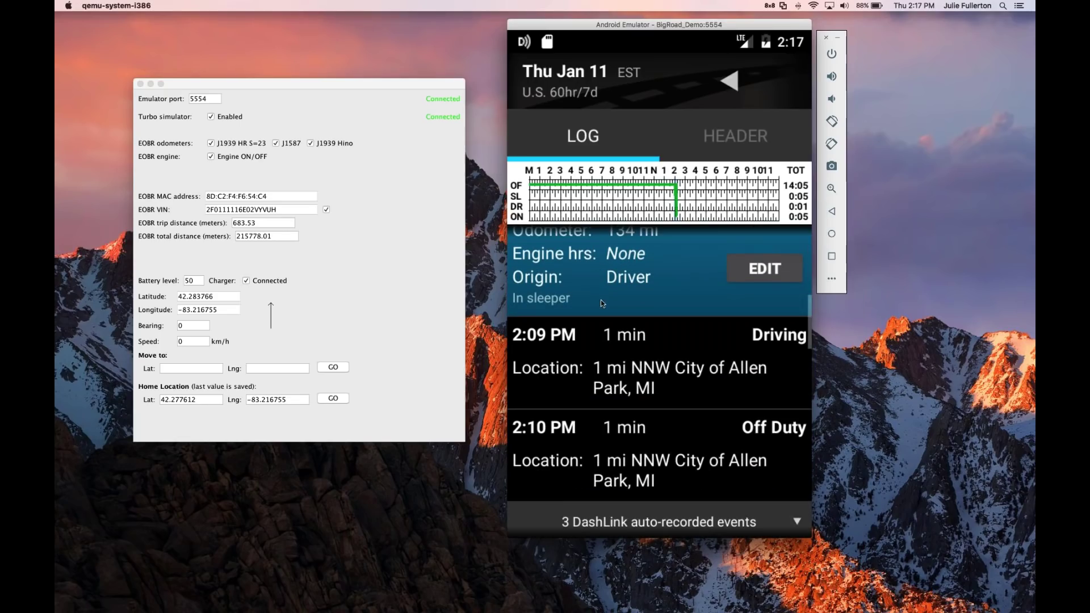
- Open the 2:09 PM Driving event for editing, review its duty status choices and note requirement, and return to the home screen without saving
left_click(652, 352)
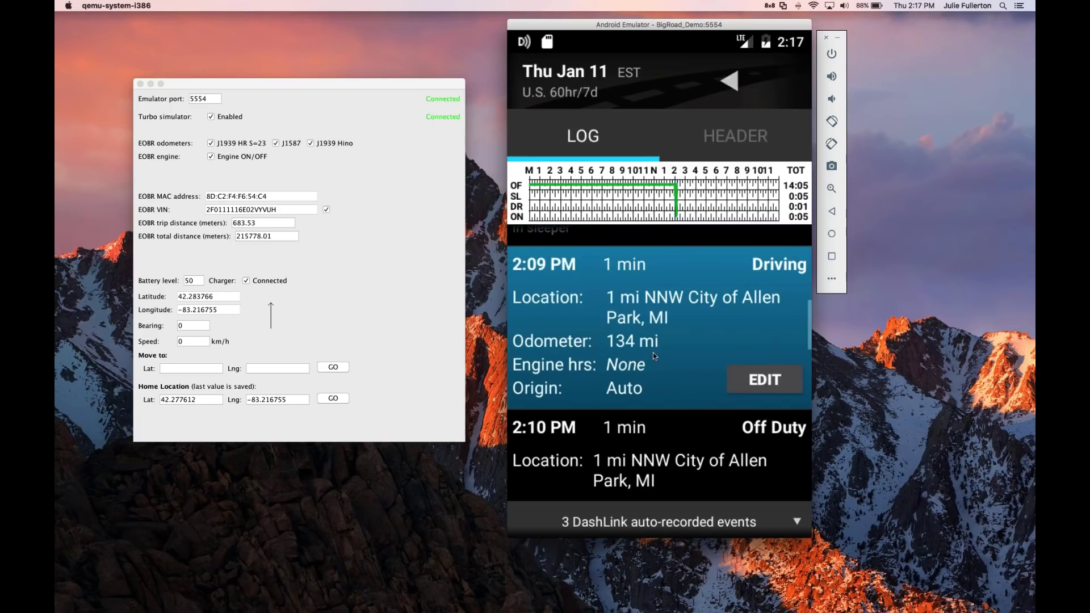
left_click(769, 389)
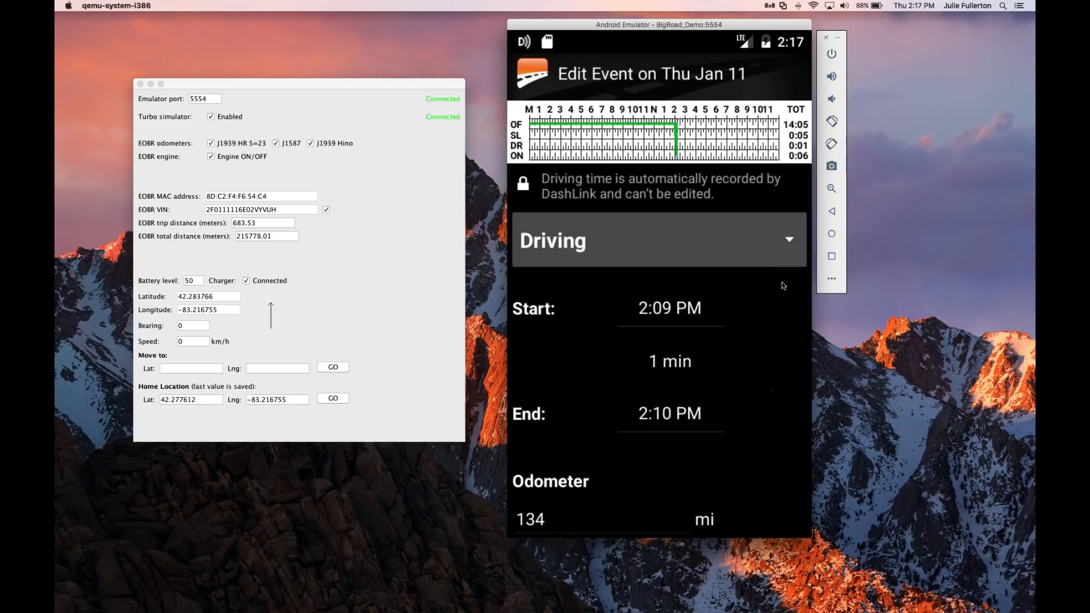
left_click(789, 250)
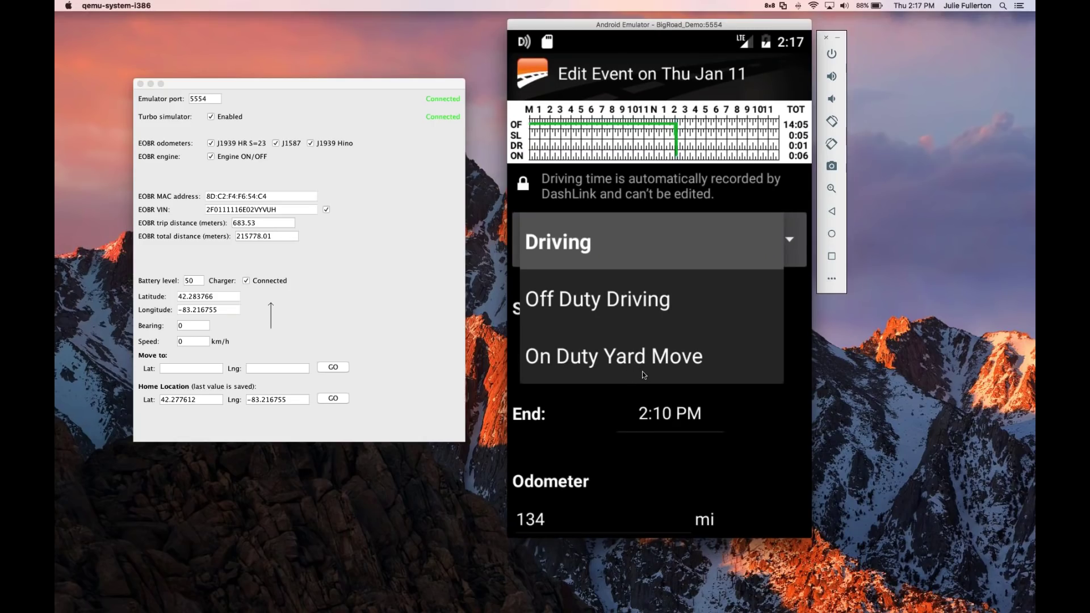
left_click(741, 417)
left_click_drag(765, 465, 764, 347)
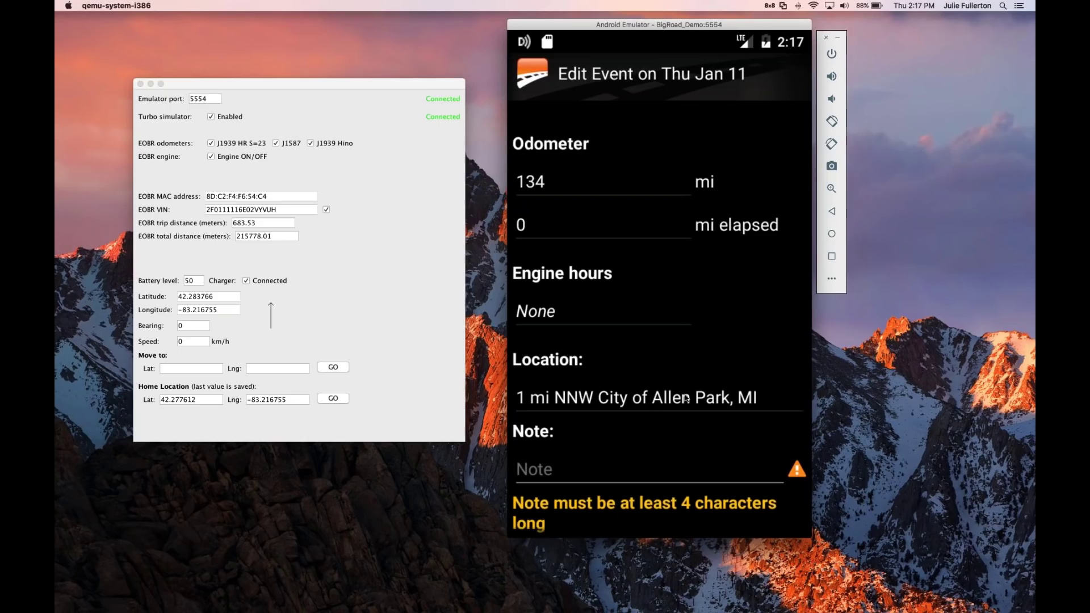
left_click(832, 212)
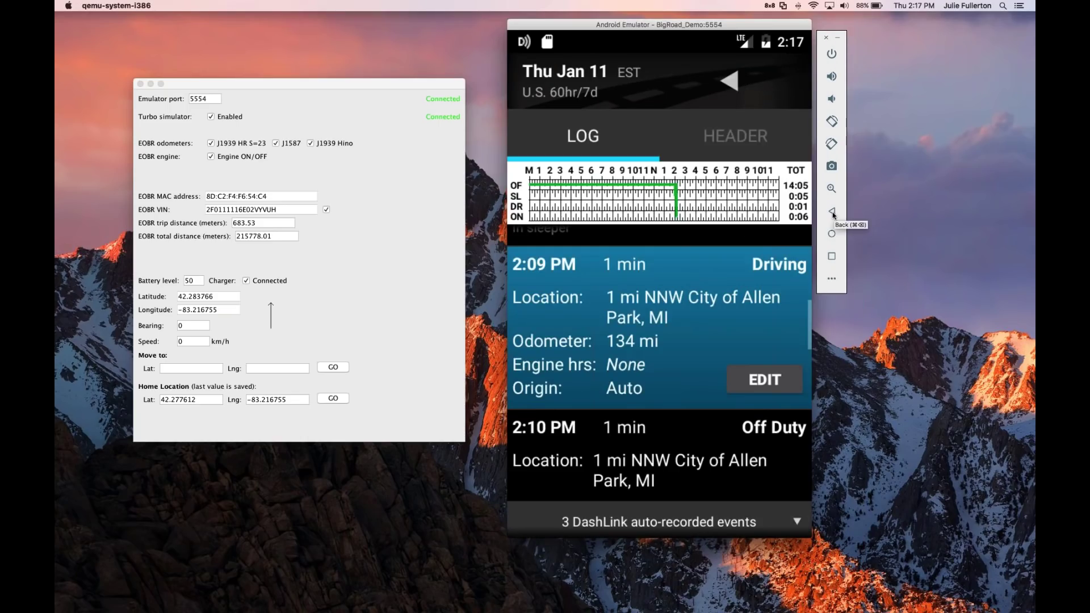
left_click(833, 214)
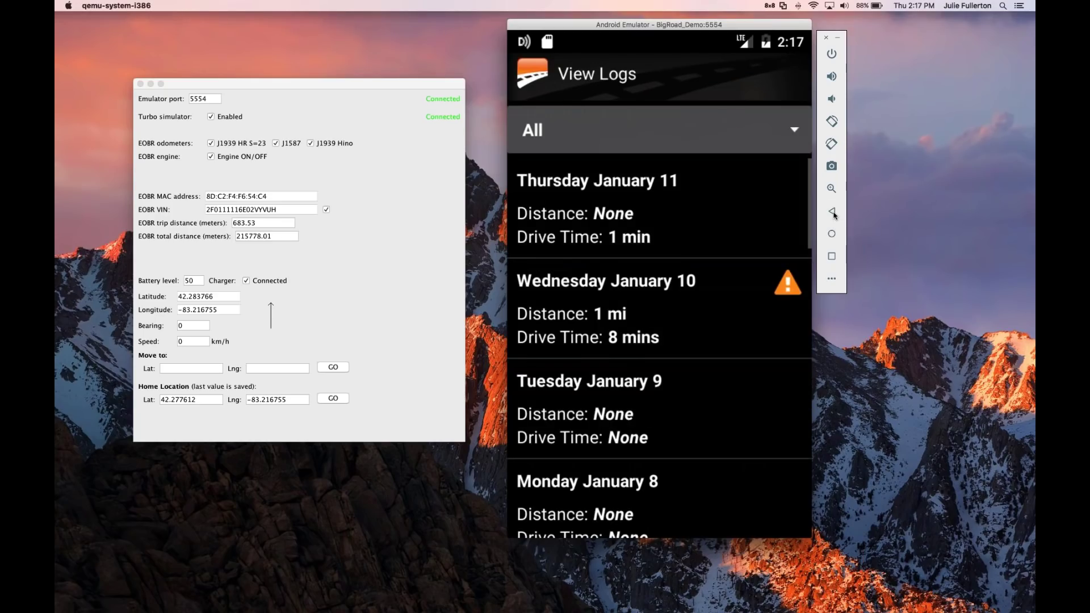
left_click(833, 214)
left_click(833, 214)
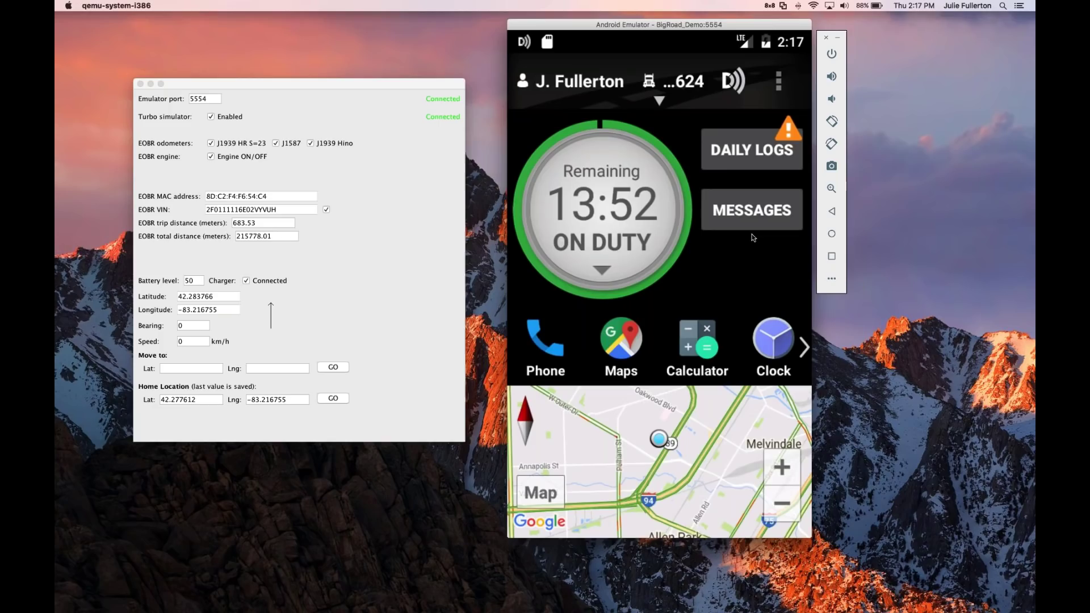
- Open the messages, view the check-in form, and return to the message list without sending anything
left_click(756, 221)
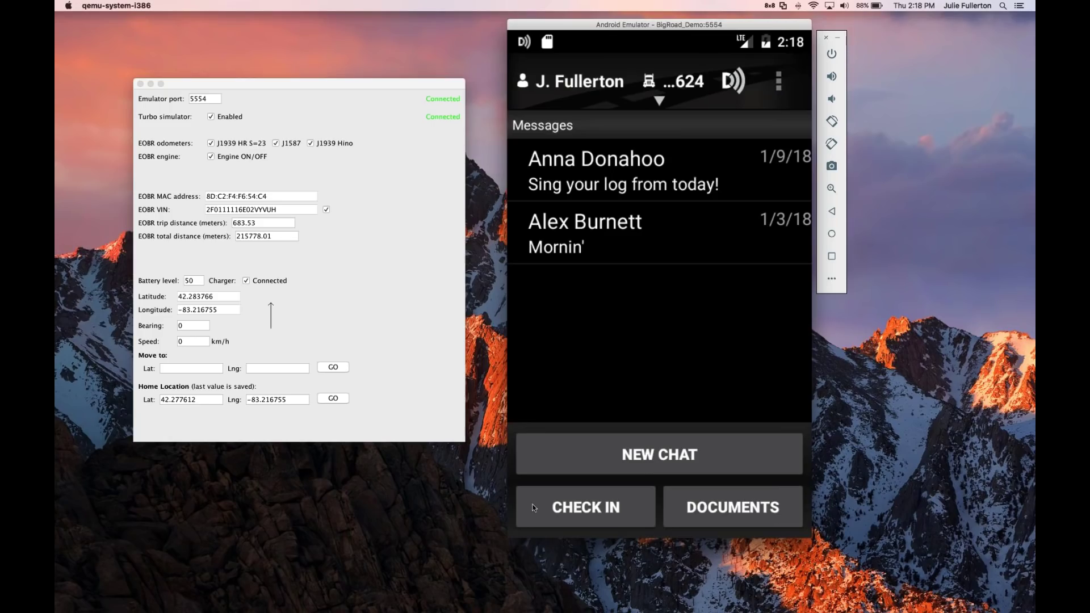
left_click(586, 516)
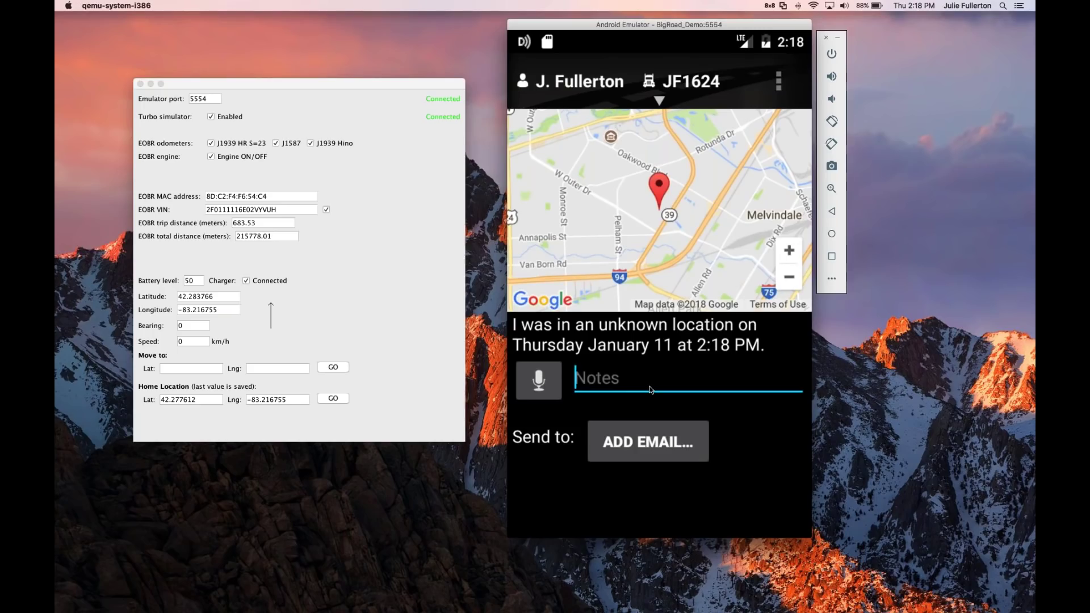
left_click(833, 212)
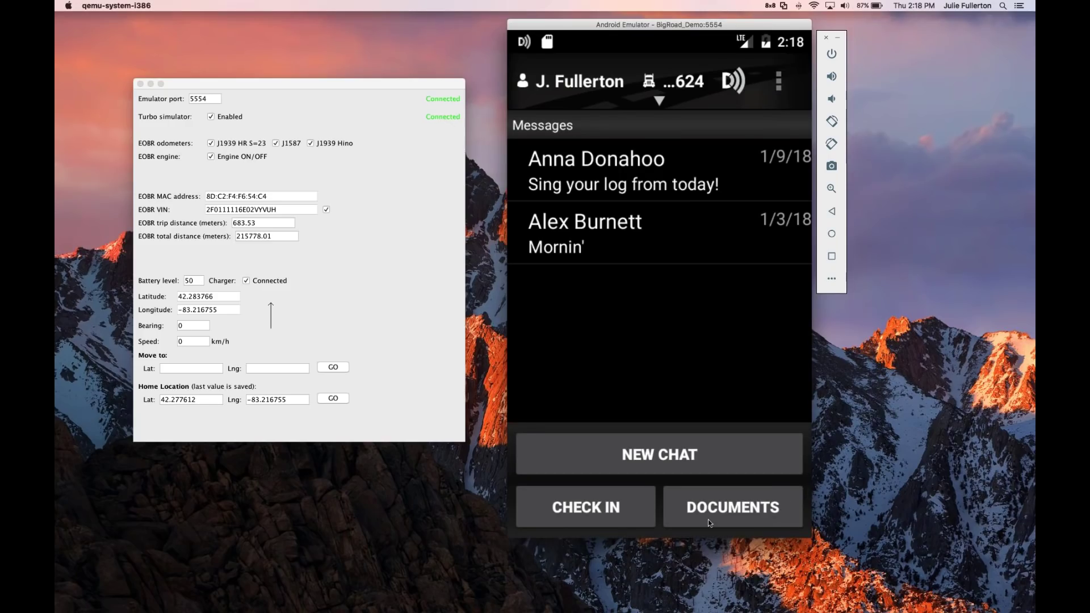
- View the form for sending documents to dispatch and return to the home screen without sending
left_click(748, 523)
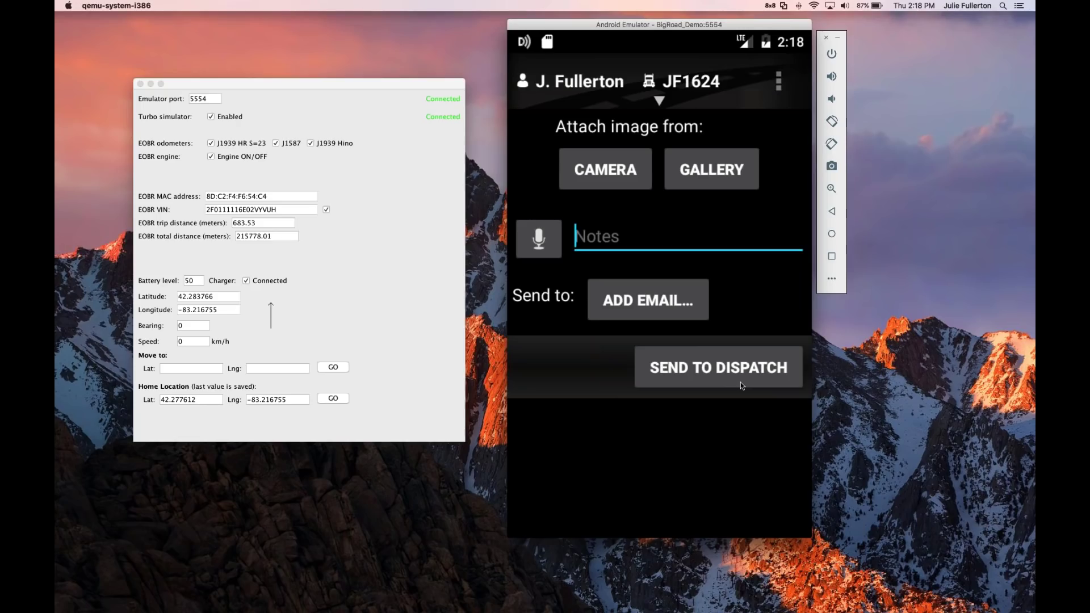
left_click(832, 213)
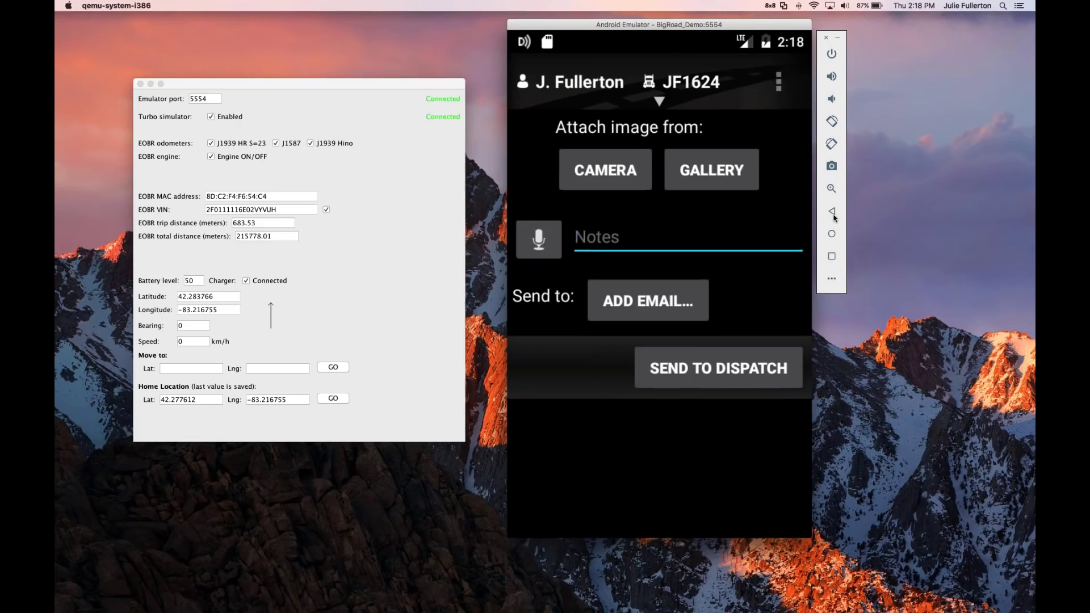
left_click(832, 213)
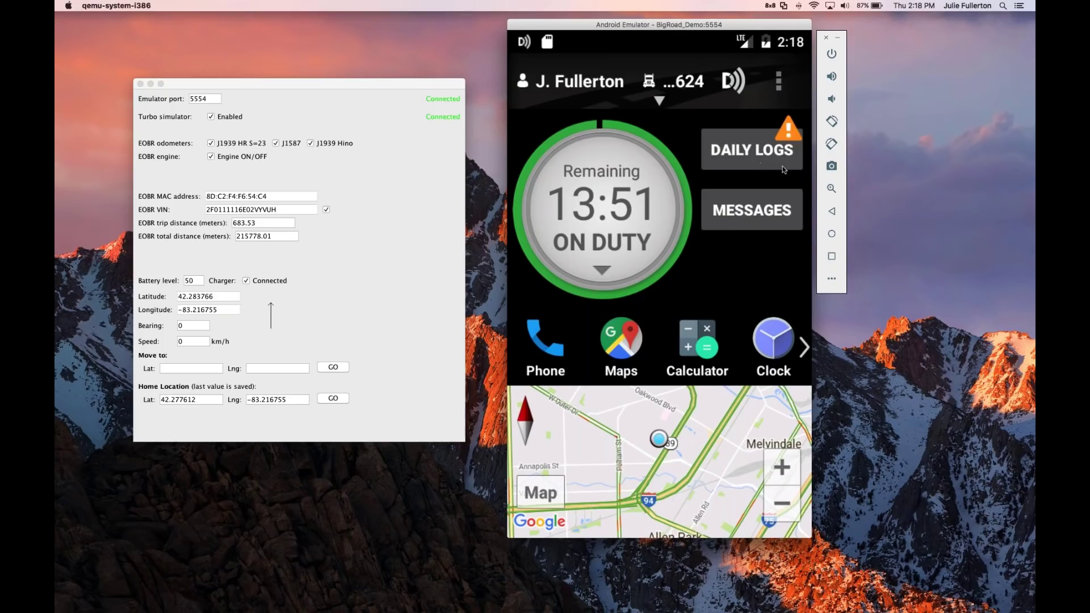
- Examine the hours of service rules and the available cycles from the daily logs, and return to the home screen without changing them
left_click(752, 166)
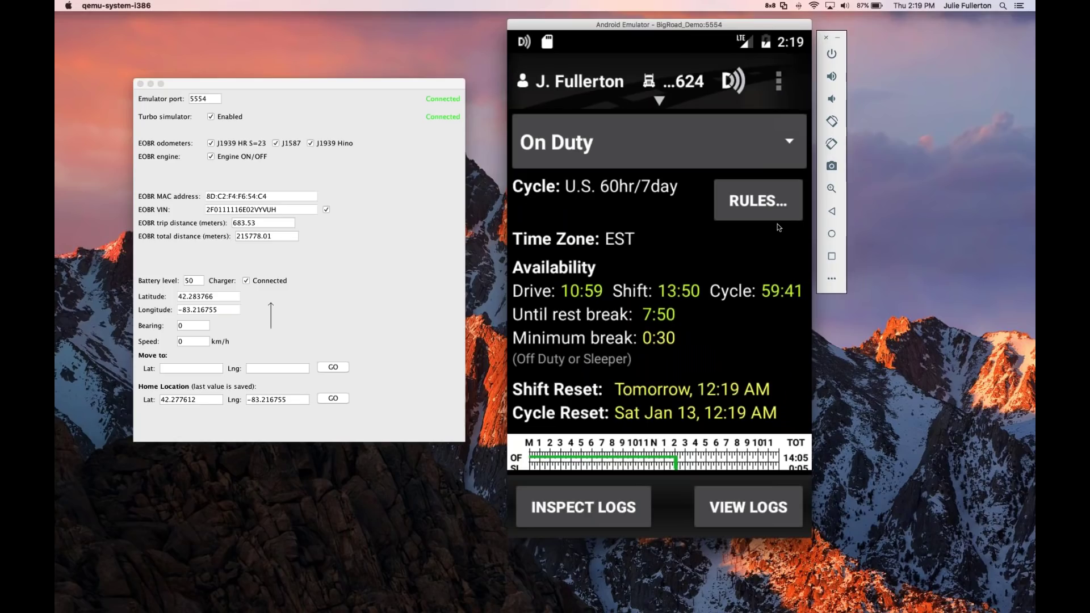
left_click(765, 205)
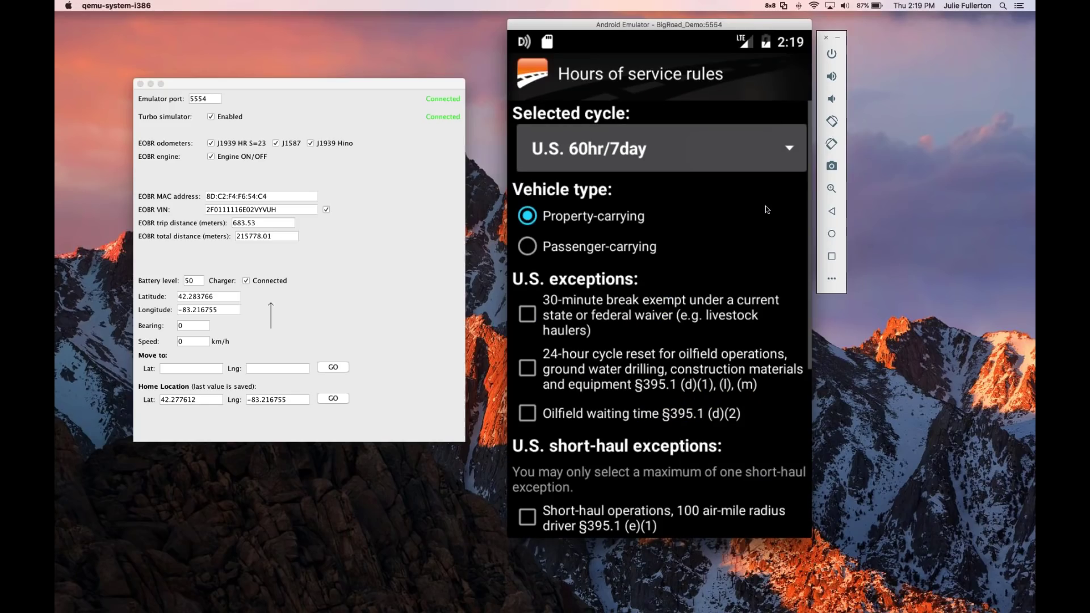
left_click(781, 152)
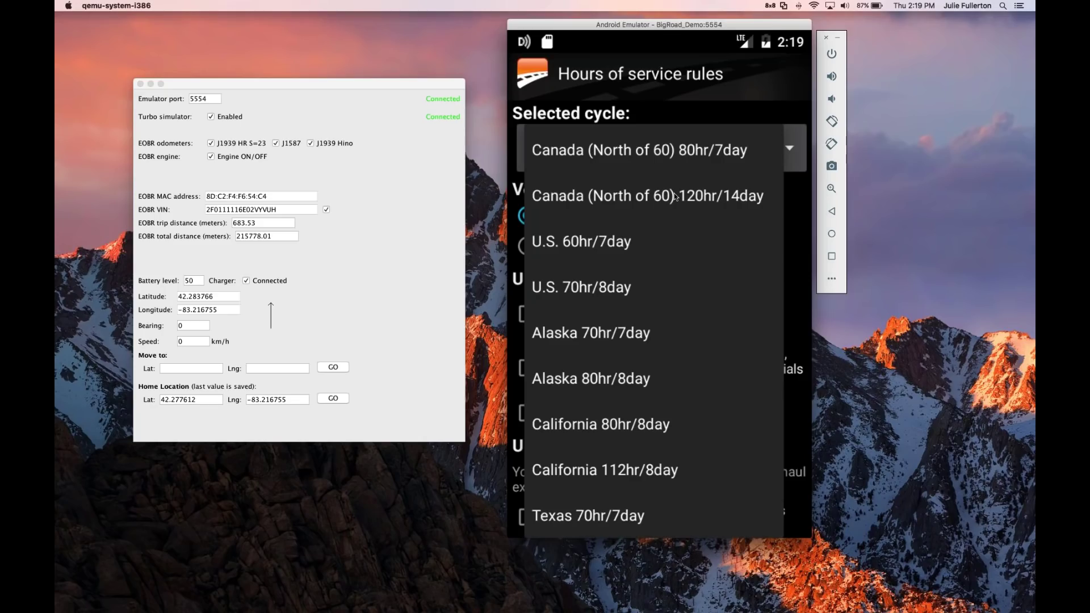
left_click(837, 215)
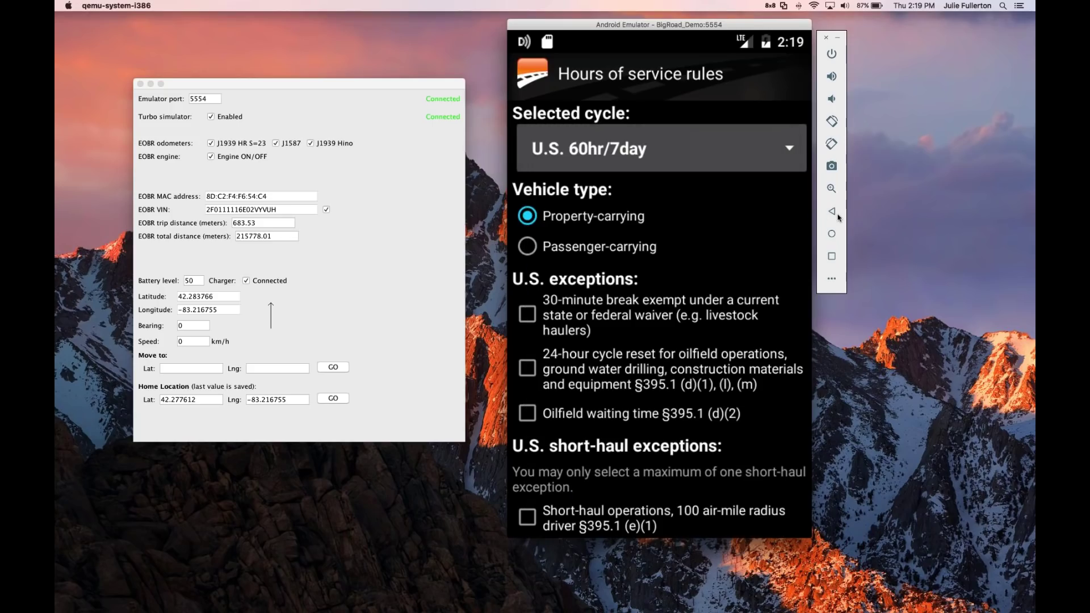
left_click(837, 217)
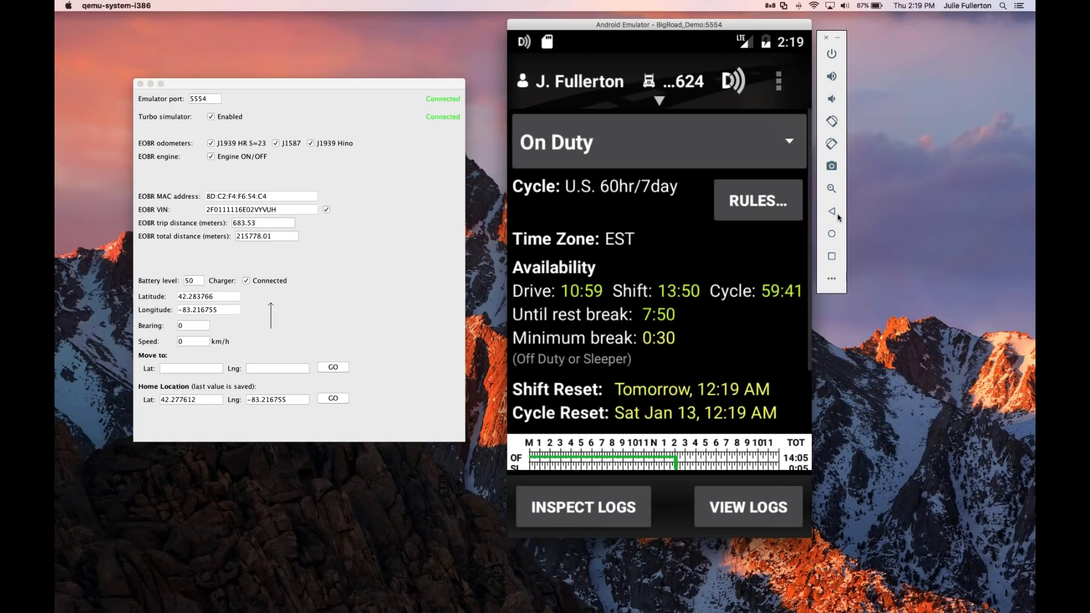
left_click(838, 217)
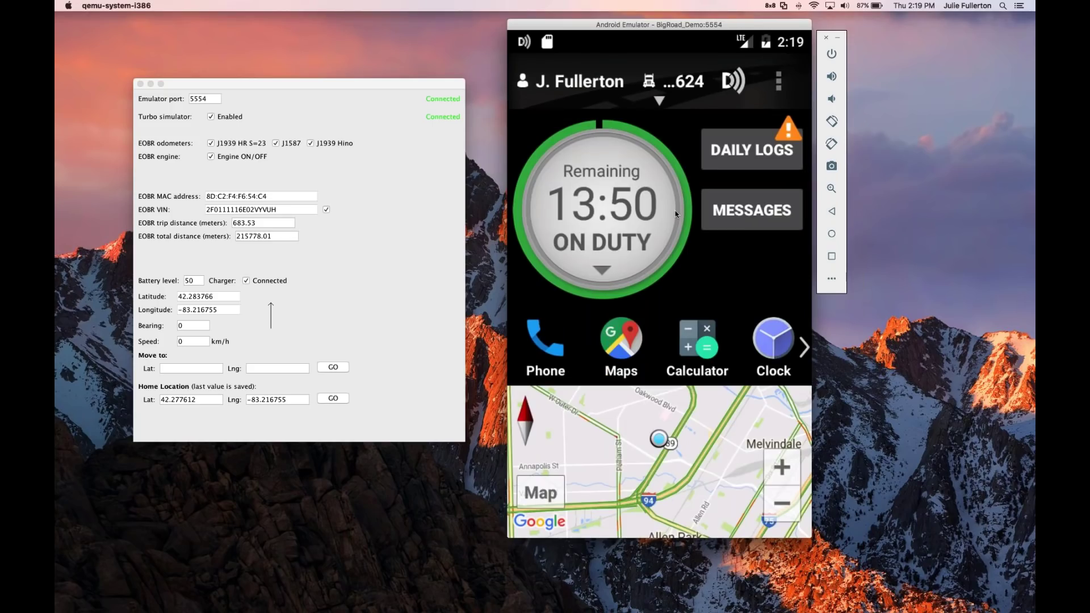
- Change the current duty status to Off Duty
left_click(603, 270)
left_click(567, 132)
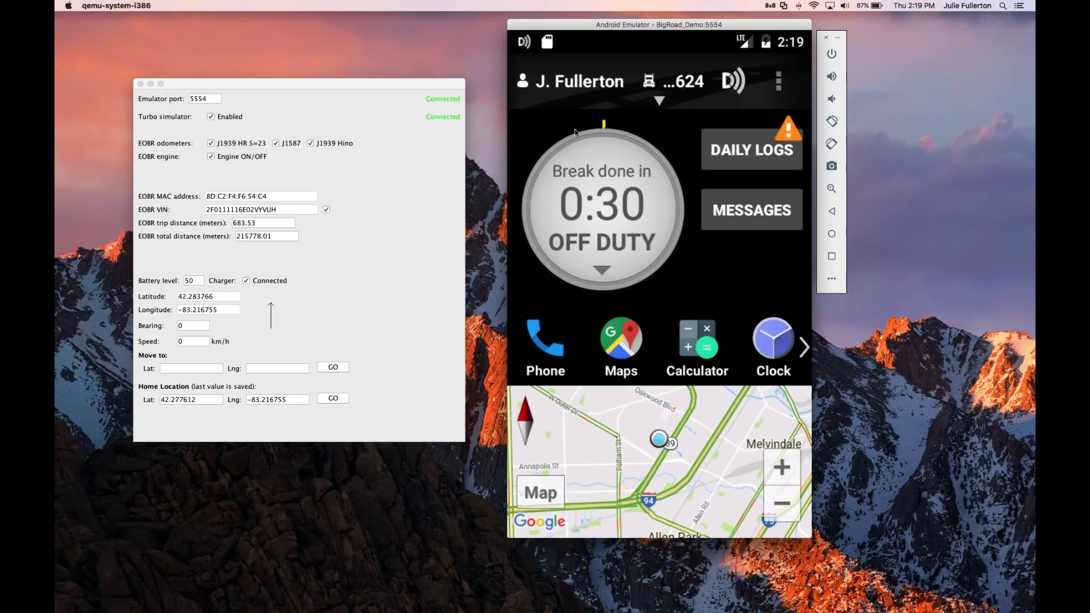
- Open the Thursday January 11 daily log and go to its signing option below the events
left_click(728, 162)
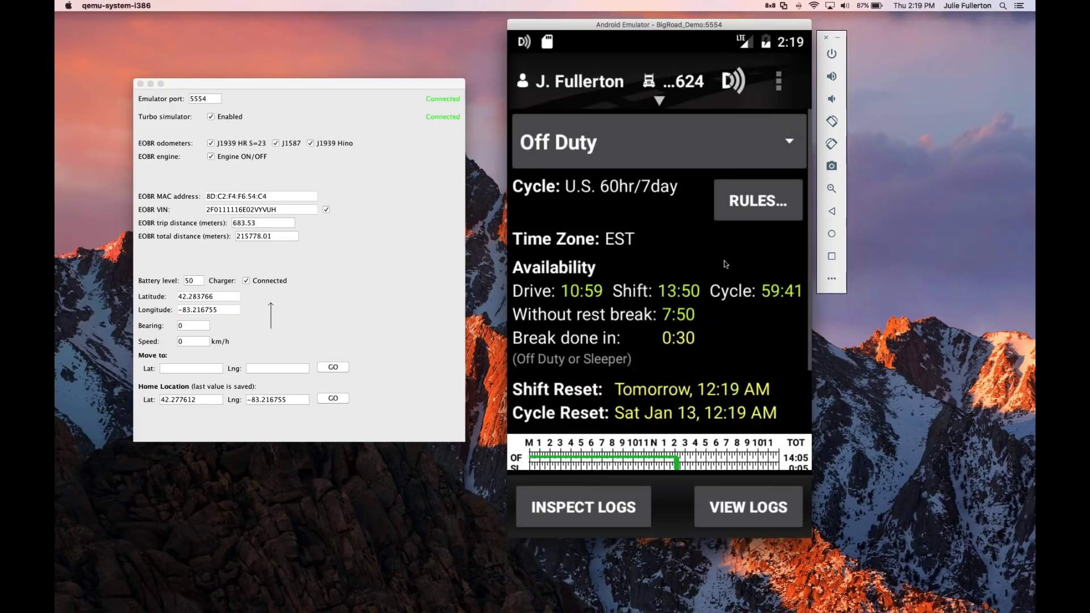
left_click(738, 519)
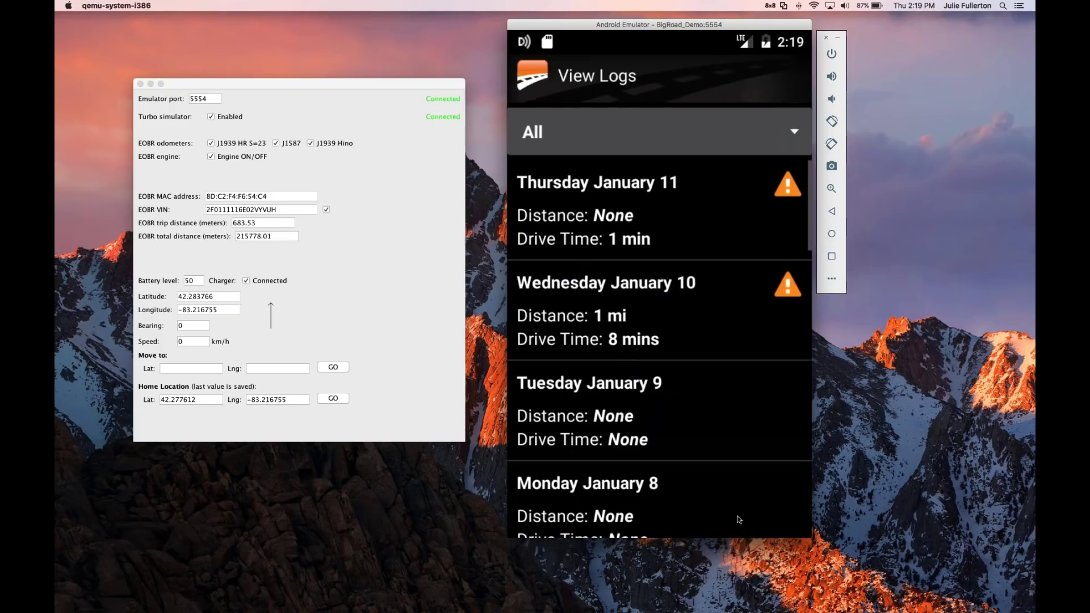
left_click(648, 198)
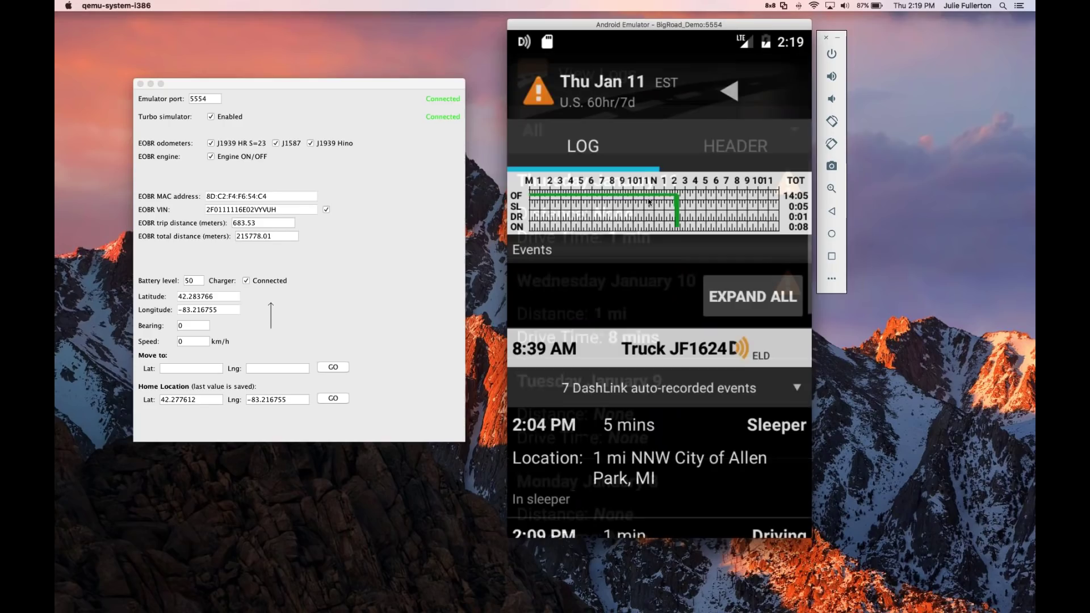
scroll(646, 235, "down", 5)
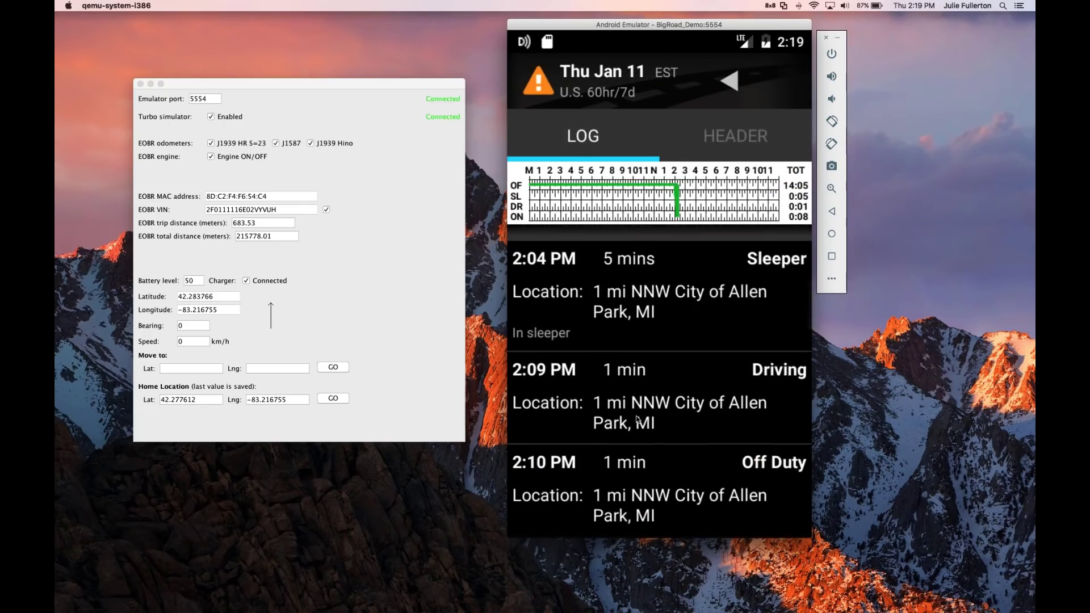
scroll(645, 287, "down", 8)
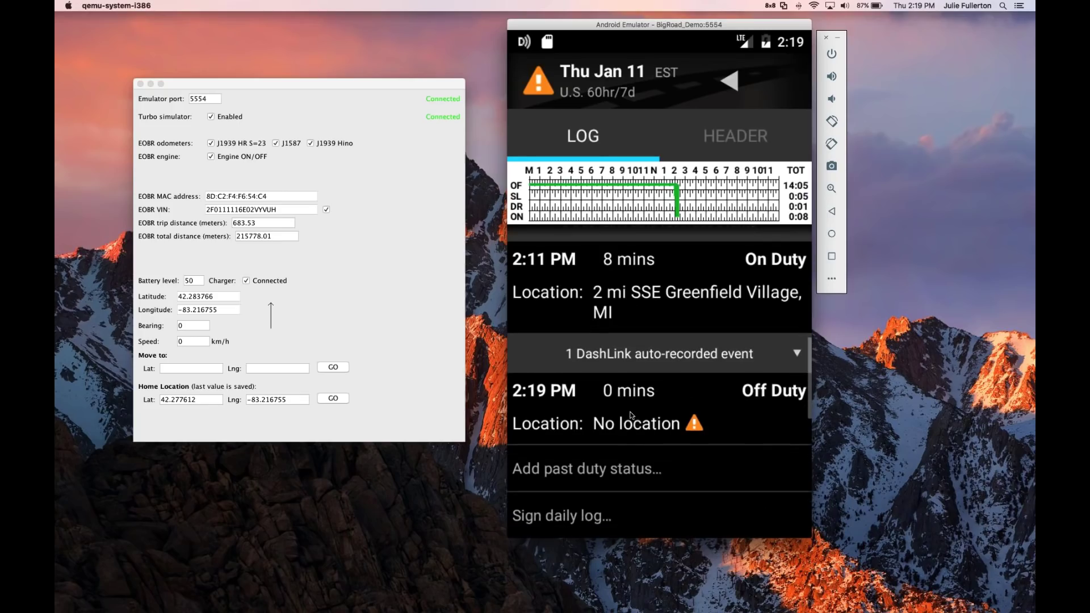
scroll(639, 346, "down", 1)
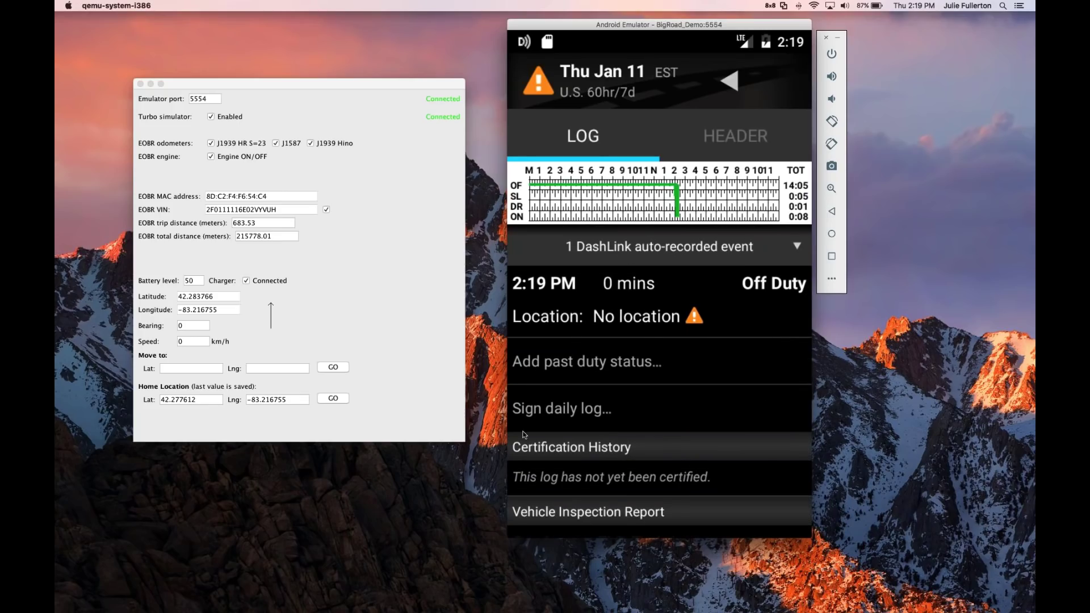
left_click(567, 417)
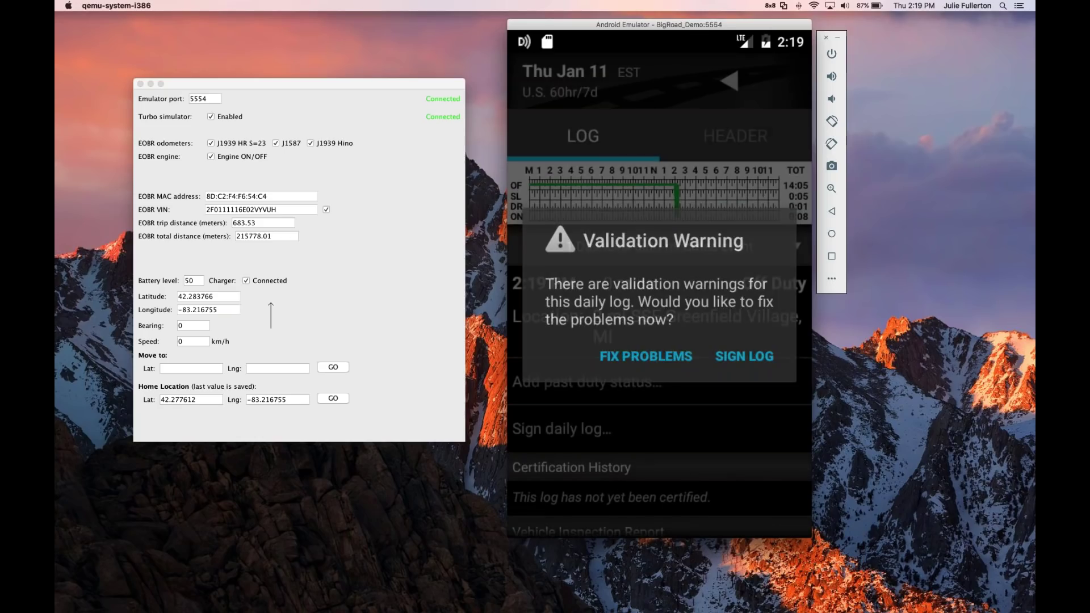
left_click(744, 356)
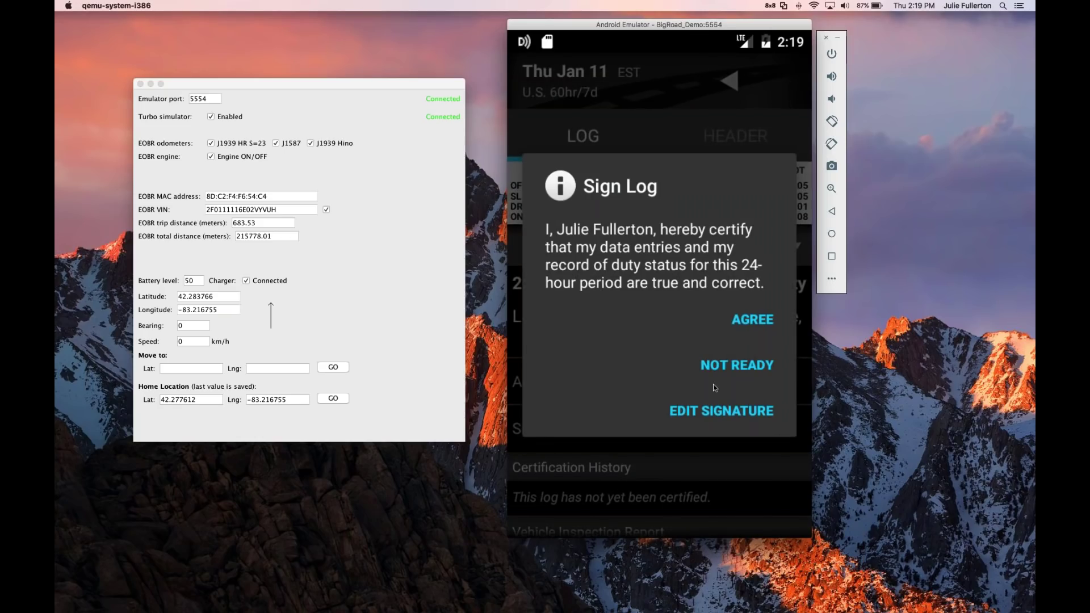
left_click(719, 365)
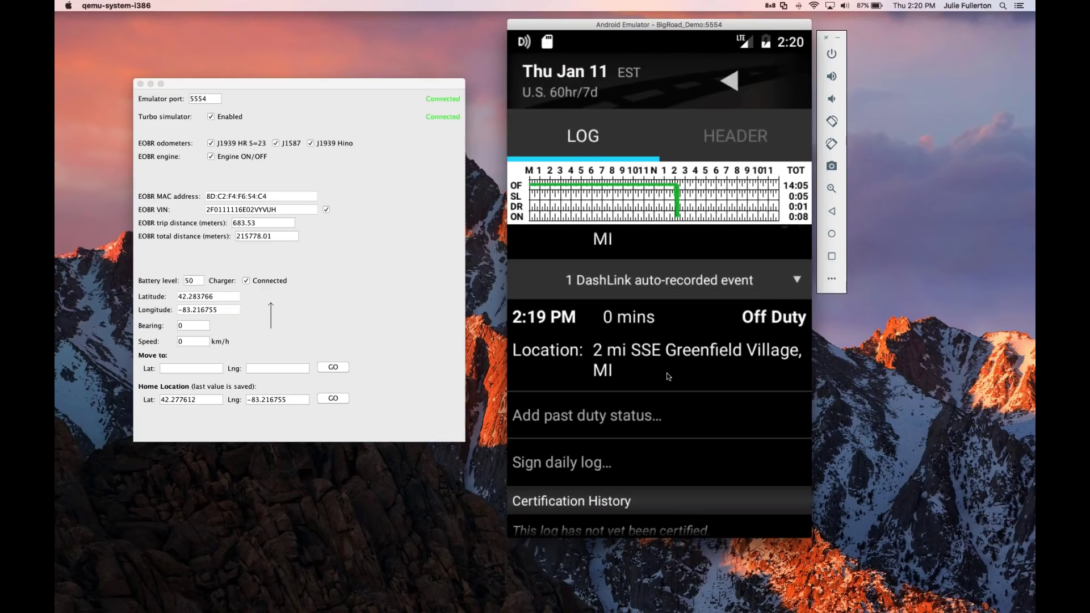
- Sign the Thursday January 11 daily log by agreeing to the certification statement, and return to the daily logs overview
scroll(667, 346, "down", 3)
scroll(652, 351, "up", 1)
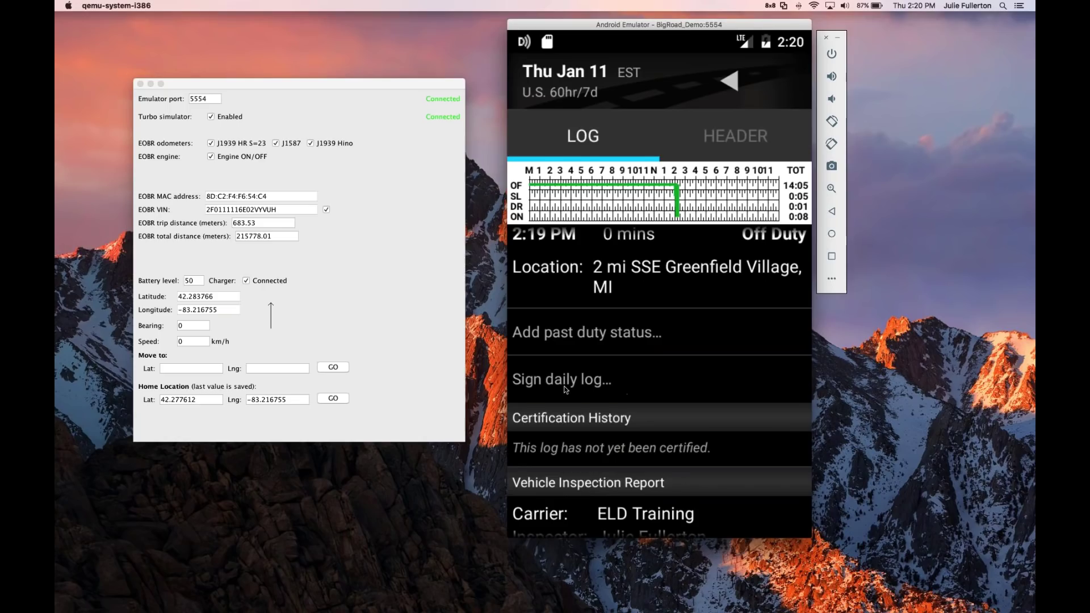
left_click(624, 392)
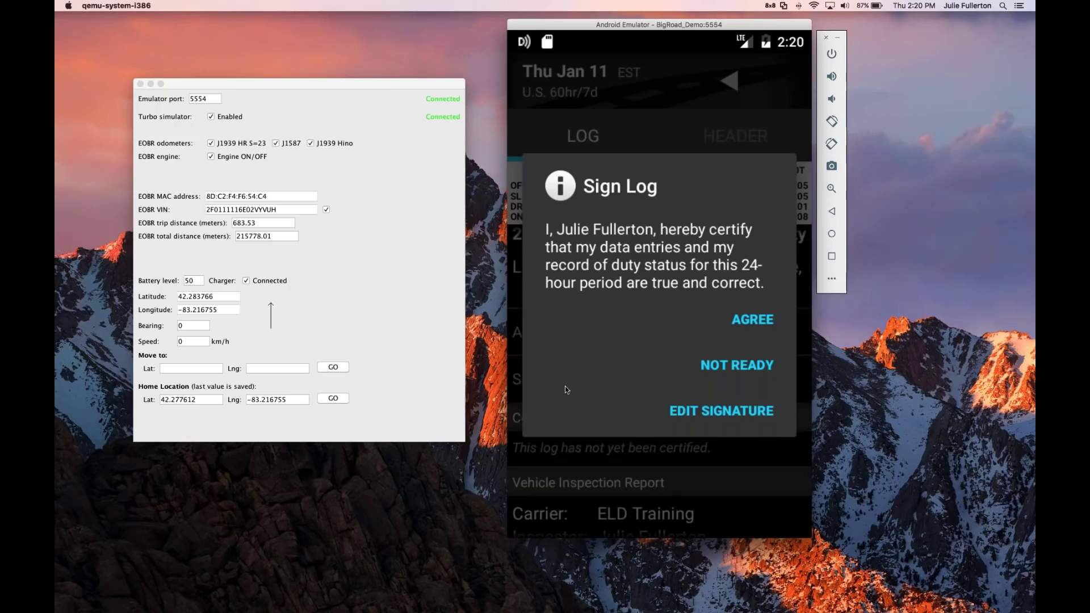
left_click(755, 322)
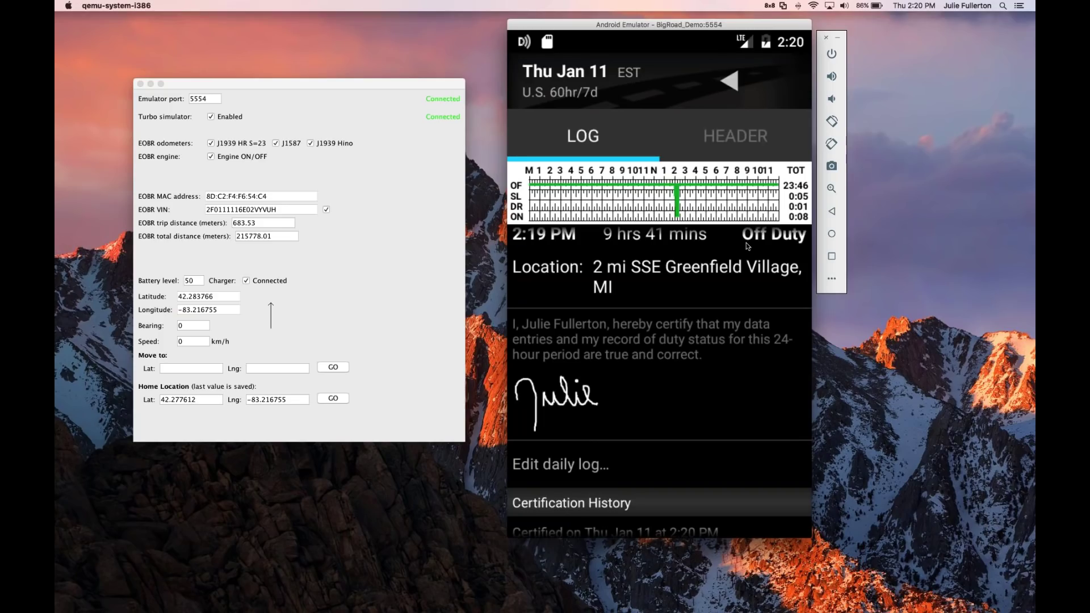
left_click(830, 213)
left_click(830, 213)
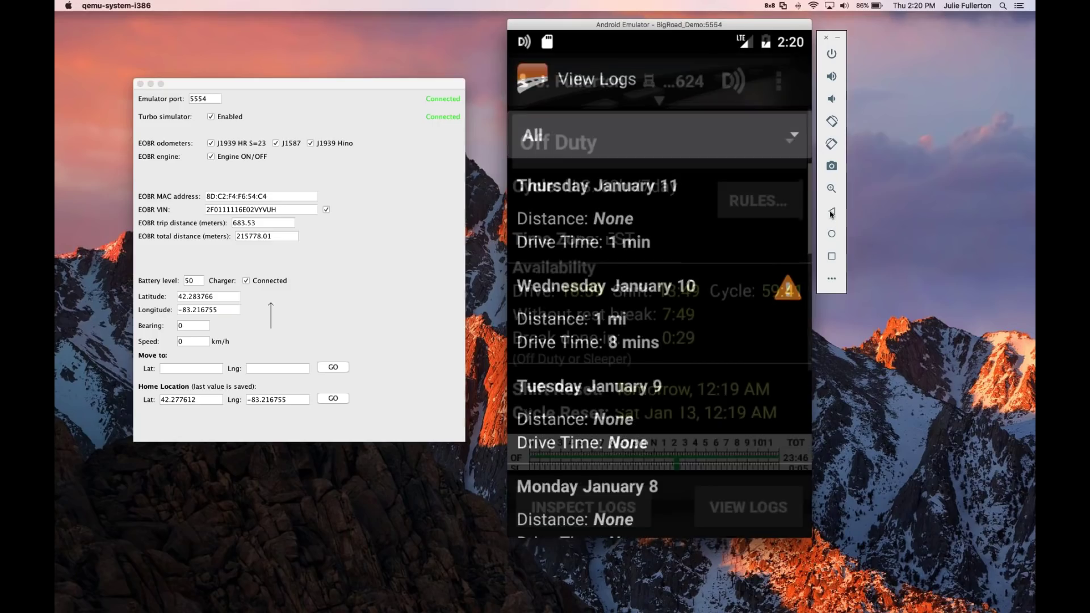
- Return to the home screen and review the options for settings, switching trucks and signing out
left_click(830, 213)
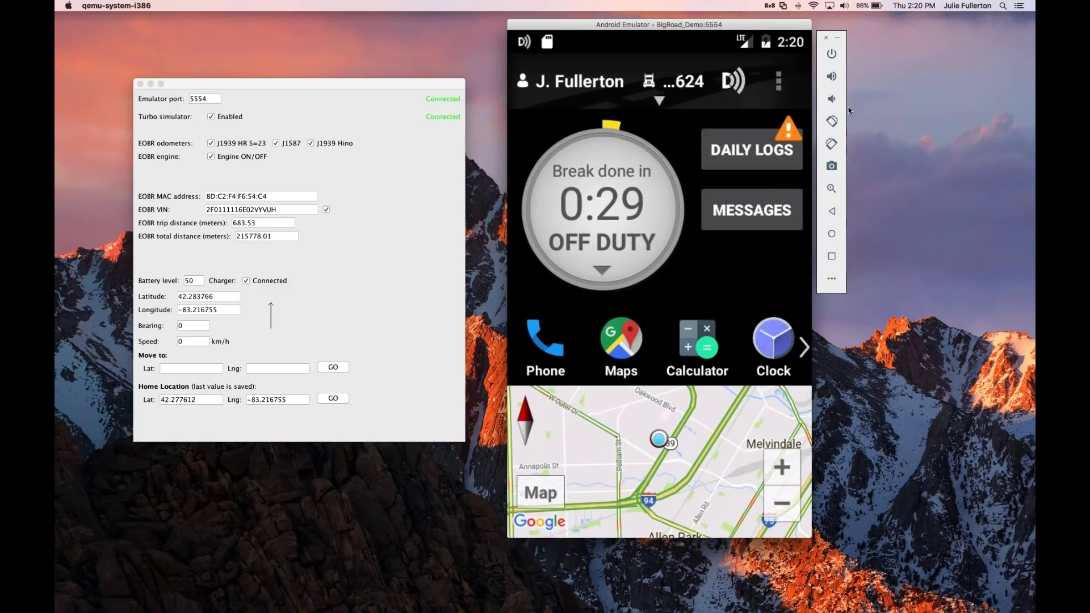
left_click(778, 82)
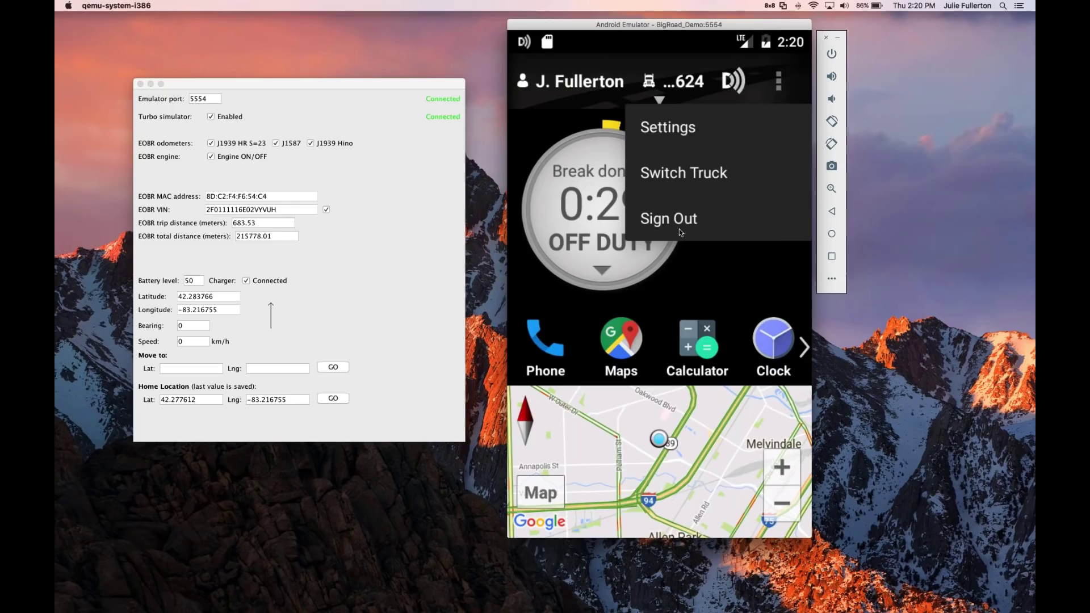
left_click(704, 273)
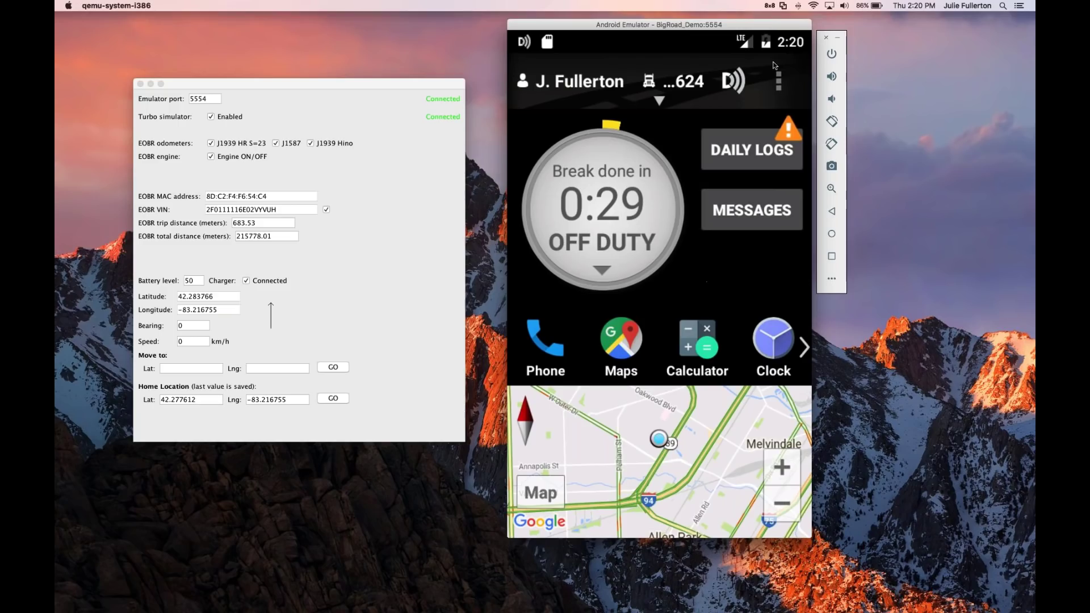
left_click(779, 84)
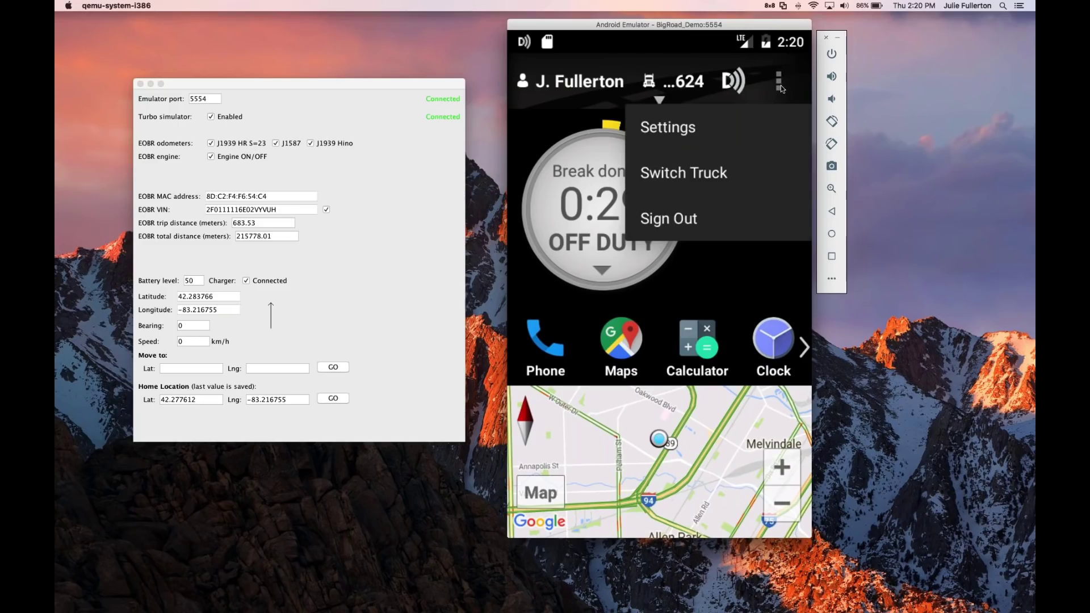
- Examine the driver profile in the app settings down to the signature, and return to the BigRoad home screen
left_click(673, 136)
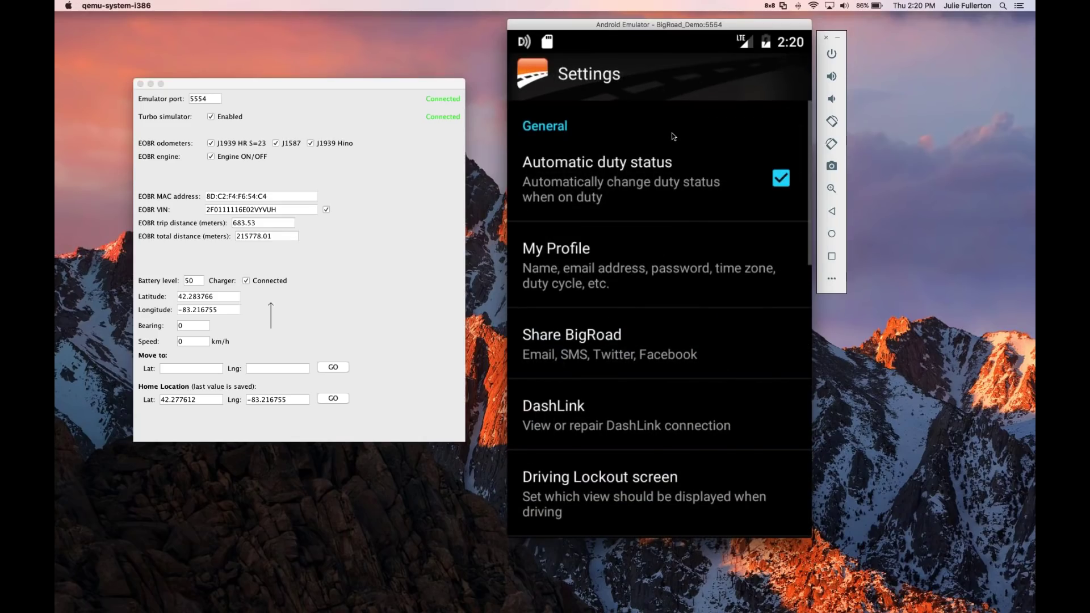
left_click(562, 260)
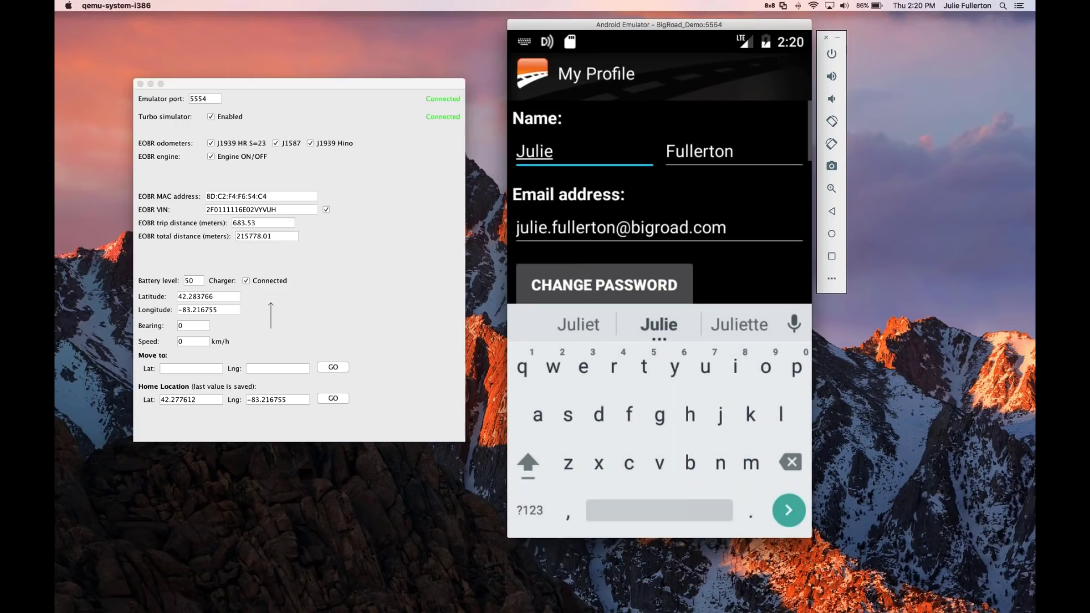
left_click(831, 211)
left_click_drag(744, 313, 744, 227)
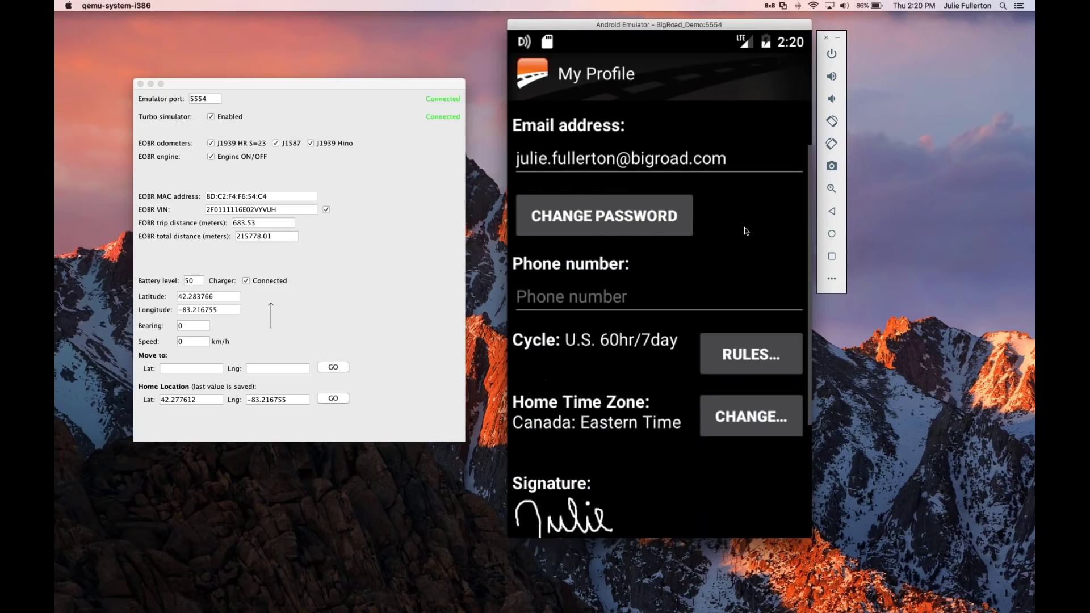
scroll(744, 227, "down", 5)
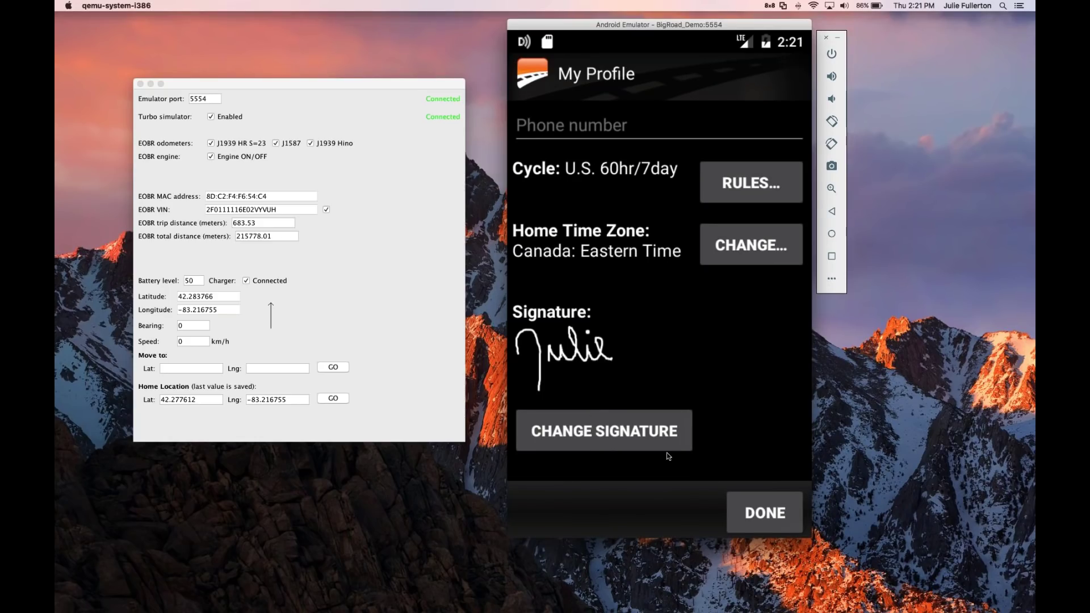
left_click(775, 503)
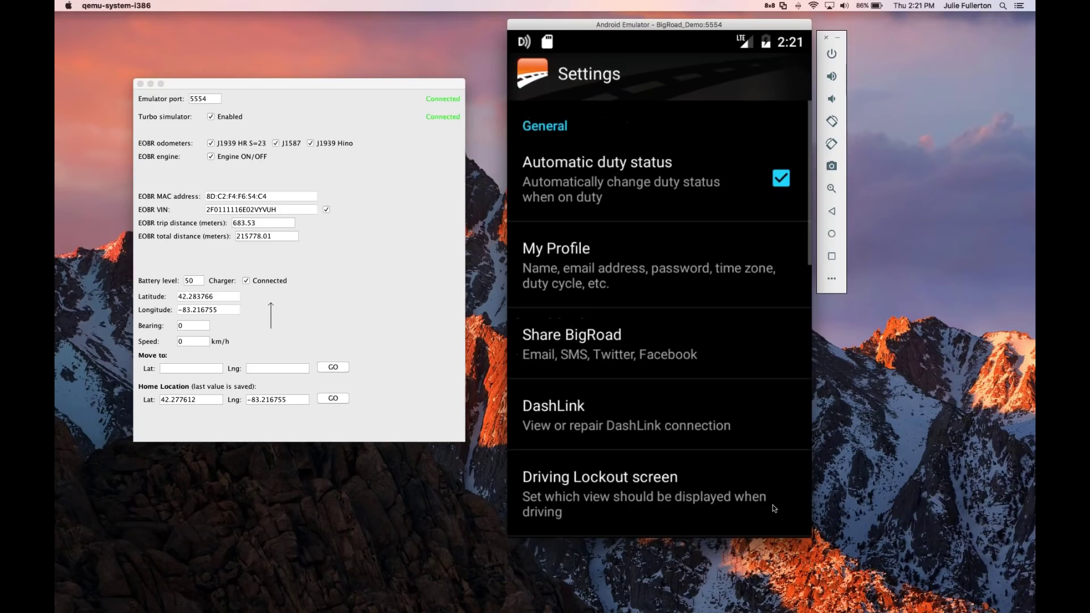
left_click(832, 212)
left_click(832, 212)
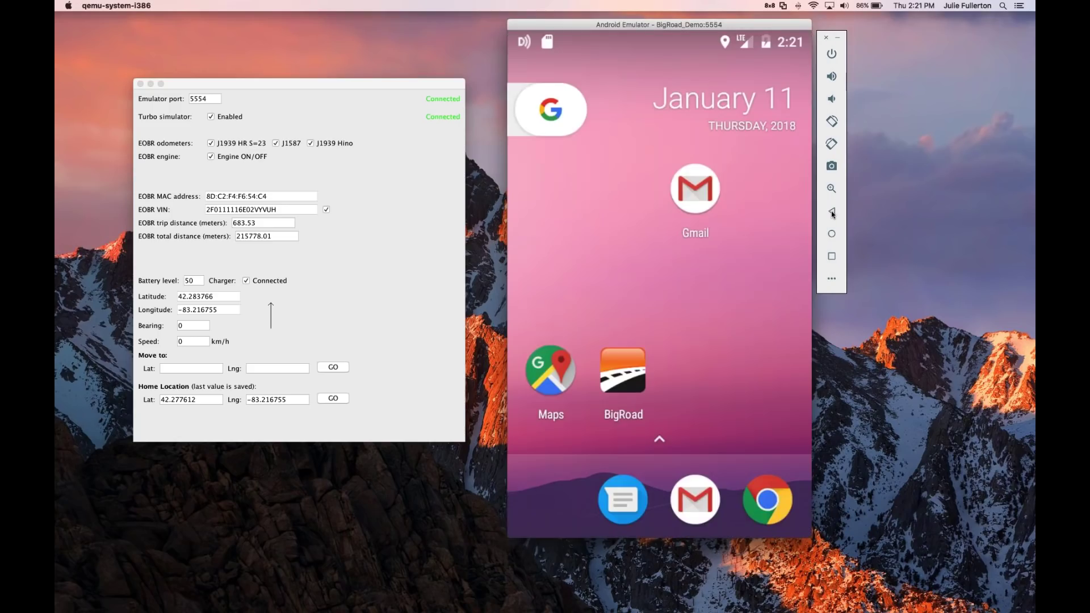
left_click(629, 373)
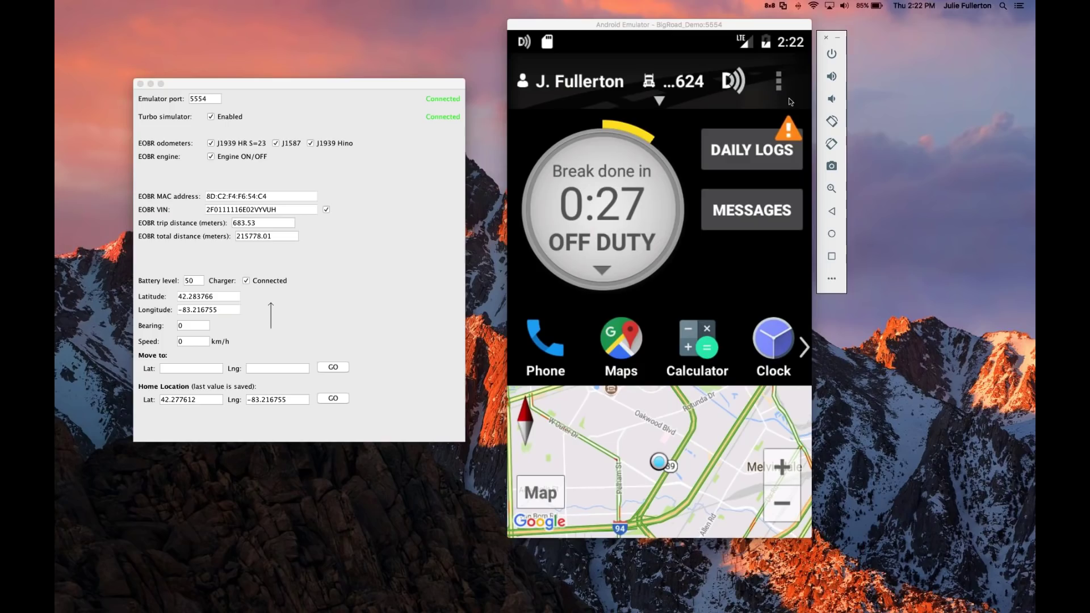
- Examine the DashLink connection details and the odometer adjustment option in the app settings, and go back to the home screen
left_click(781, 84)
left_click(781, 84)
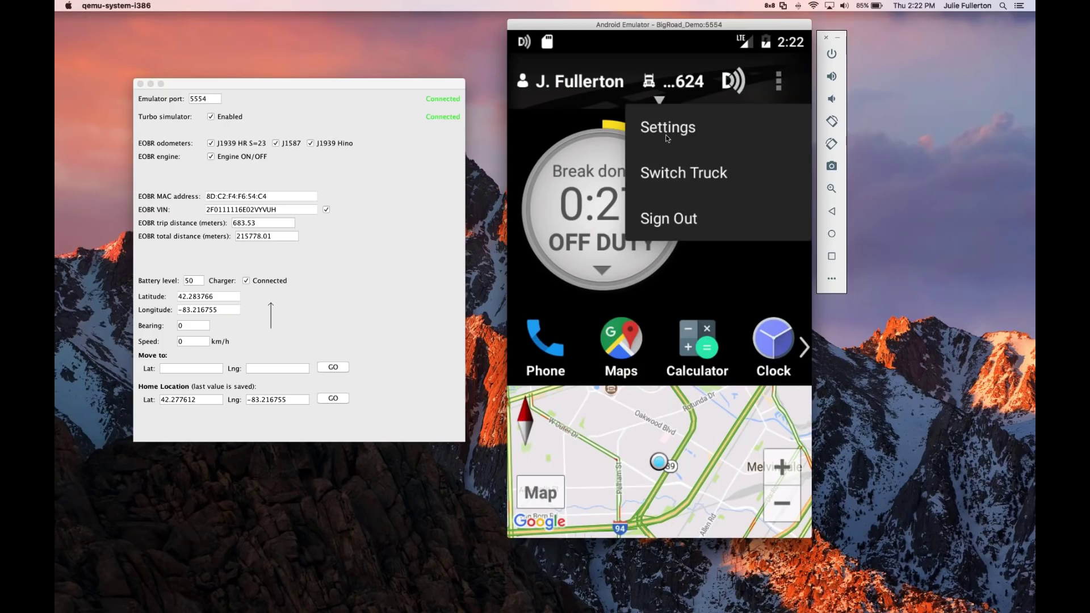
left_click(667, 137)
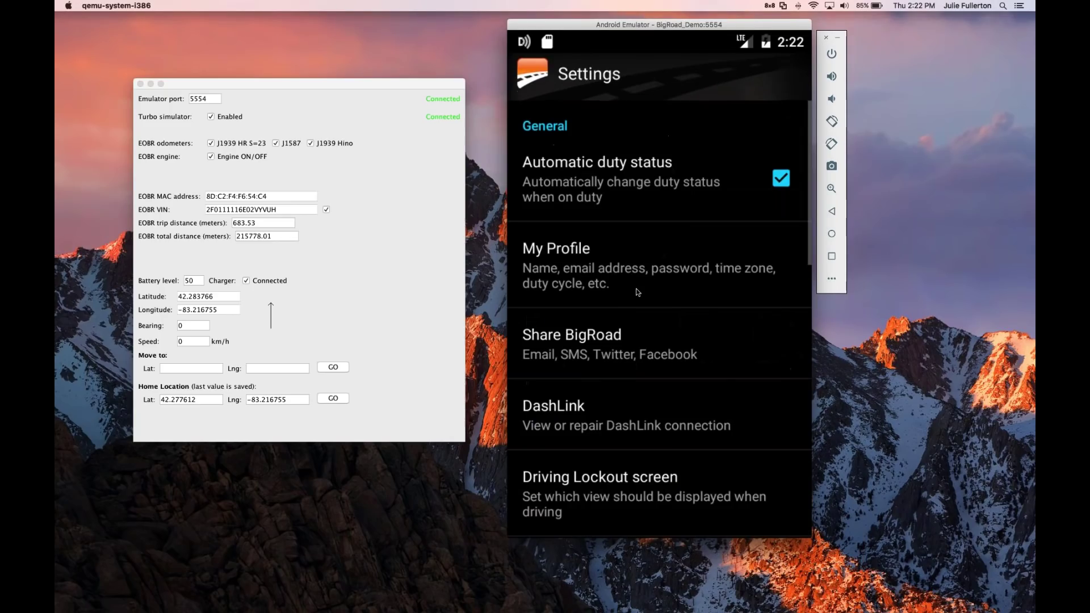
left_click(562, 421)
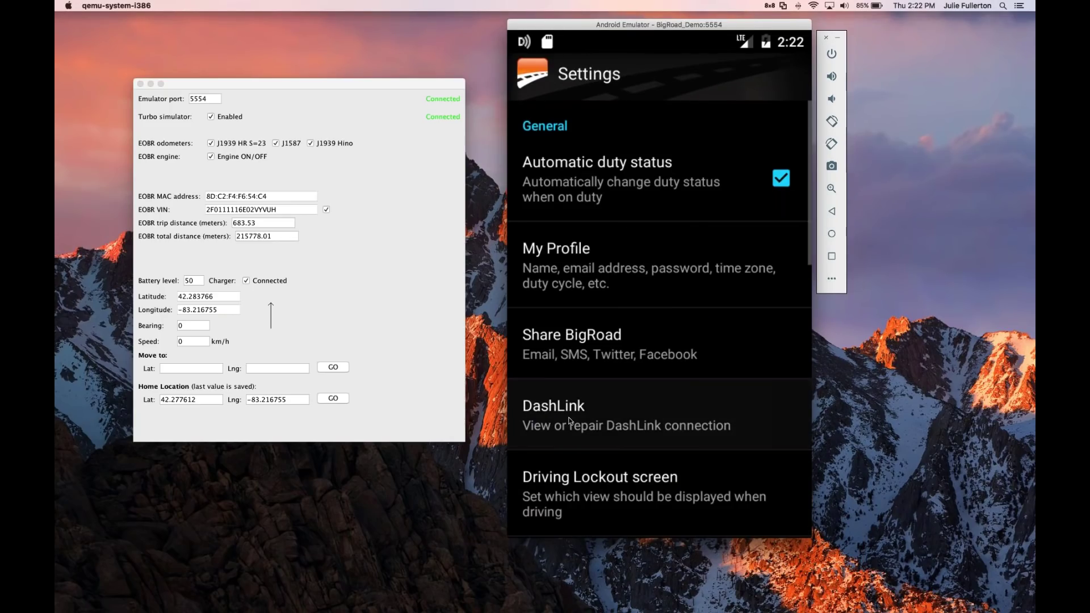
scroll(750, 420, "down", 3)
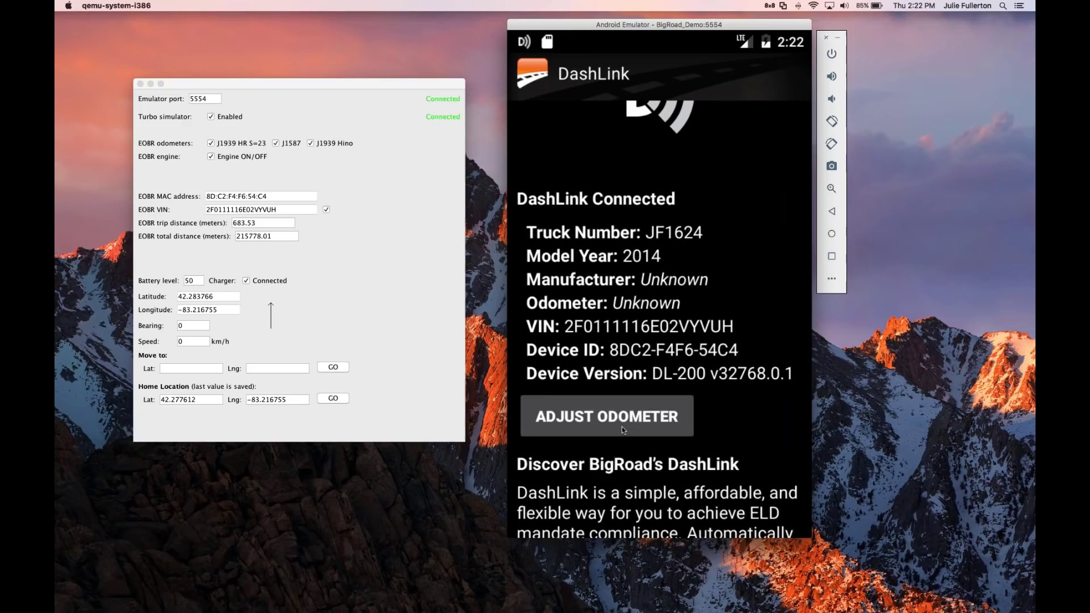
left_click(832, 211)
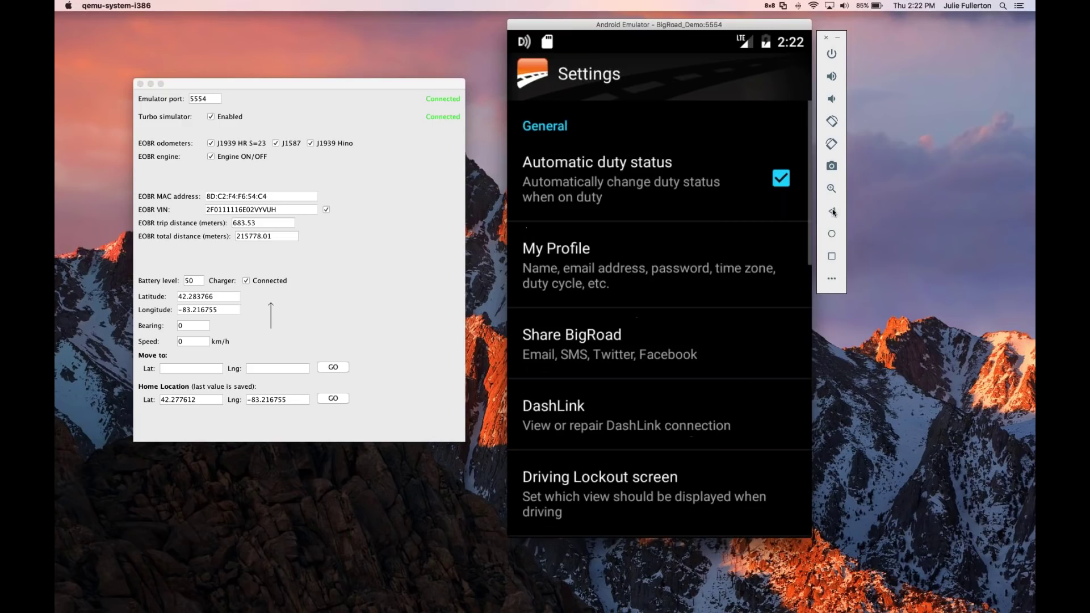
left_click(832, 211)
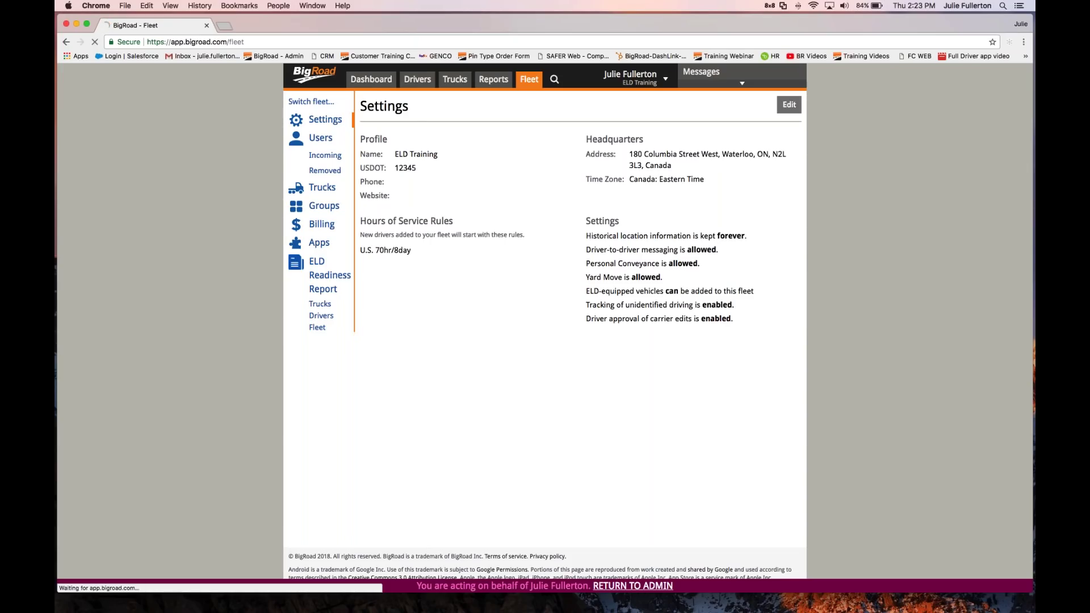
- In the BigRoad web app, open the fleet settings for editing and review the profile's name and USDOT number
left_click_drag(413, 108, 362, 108)
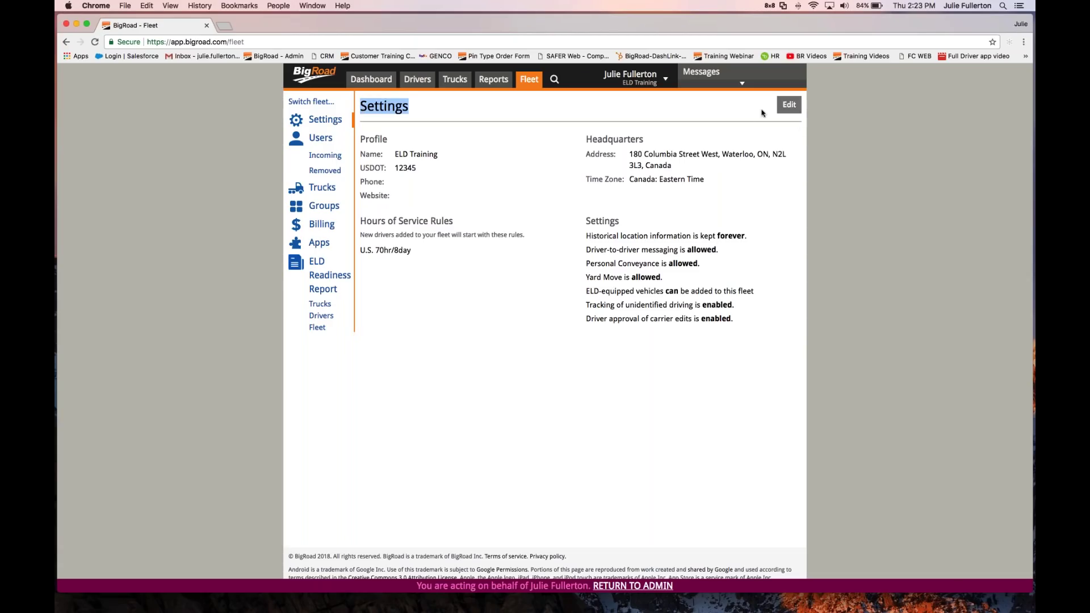
left_click(789, 105)
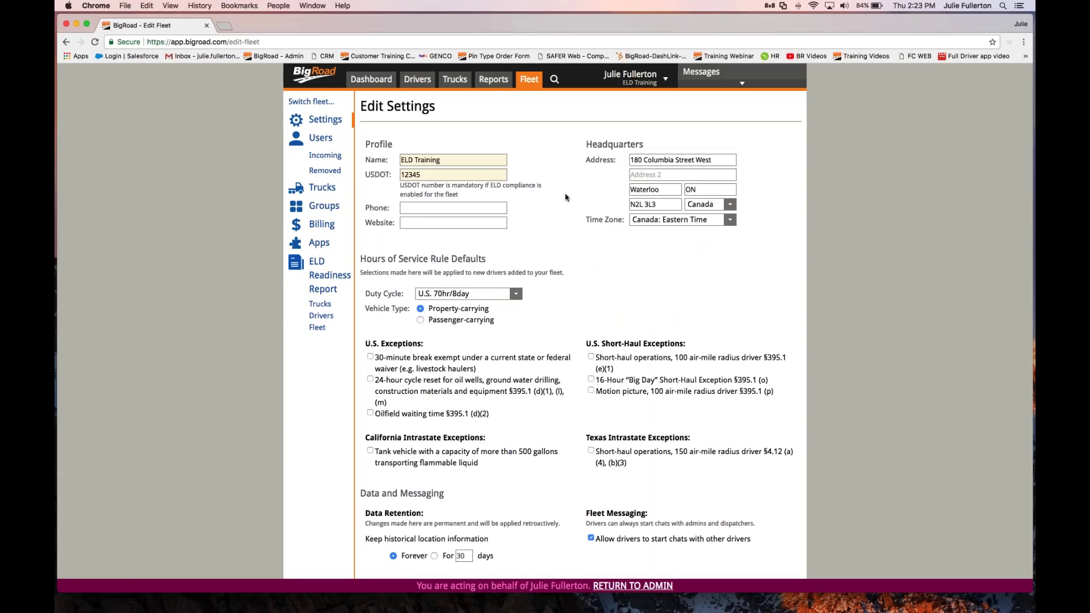
triple_click(458, 161)
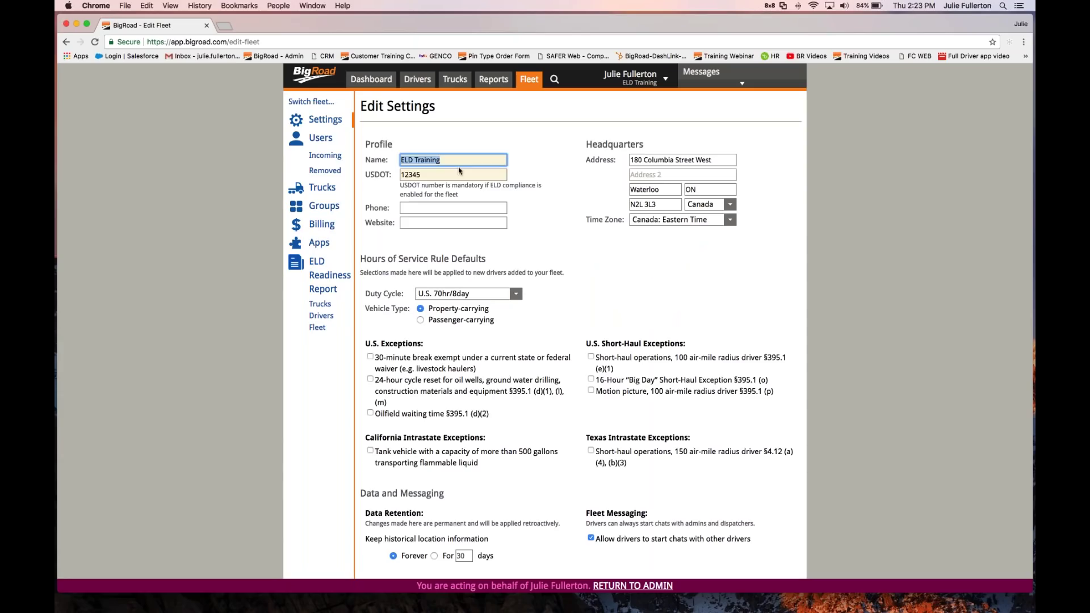
left_click(437, 176)
double_click(433, 175)
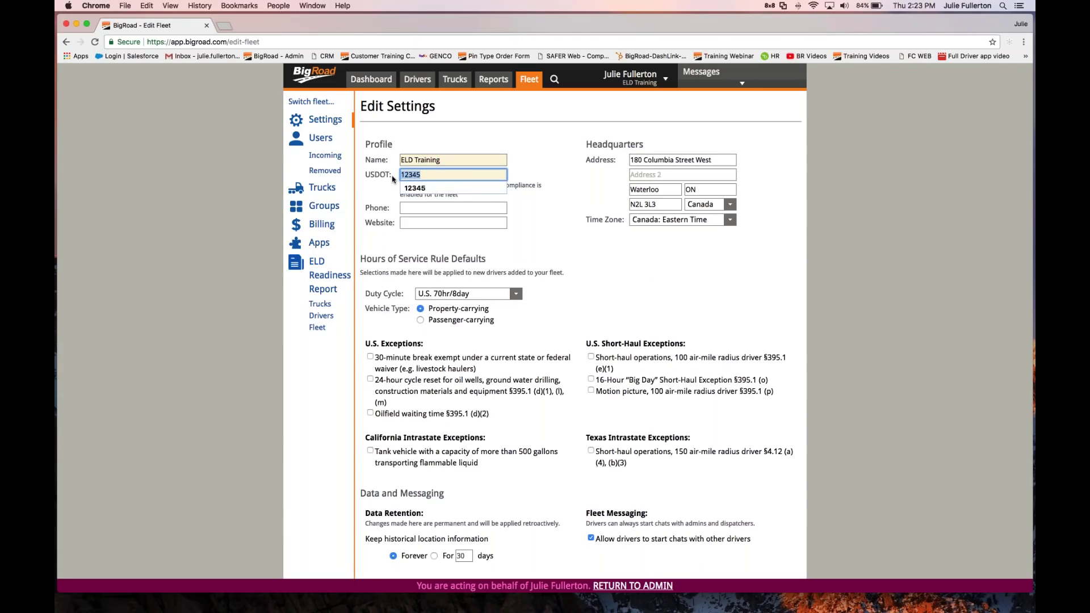
left_click(555, 234)
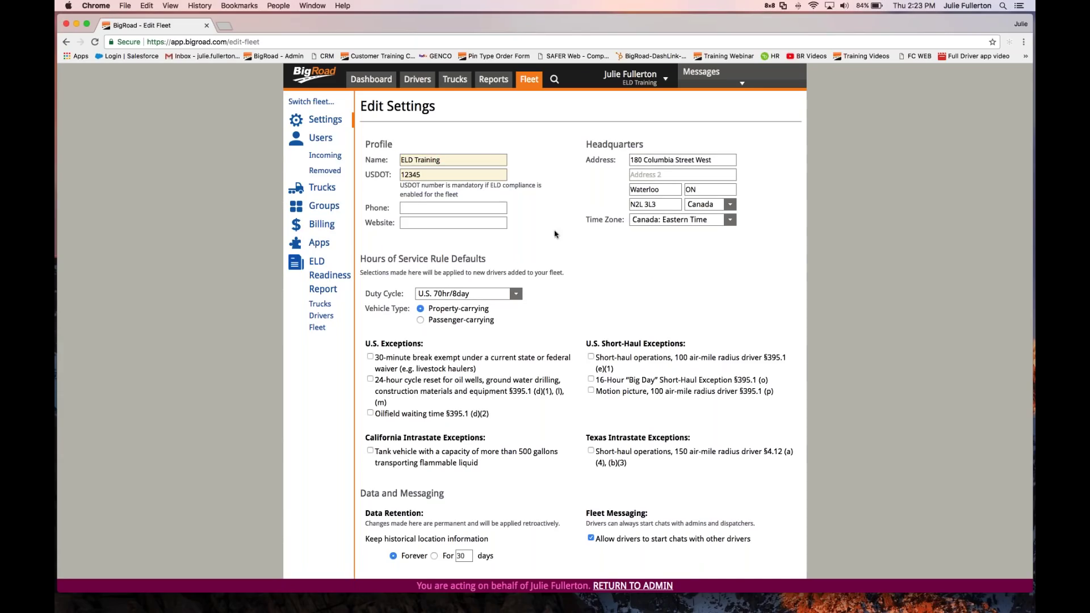
- Review the headquarters address and time zone in the fleet settings
left_click_drag(585, 146, 640, 144)
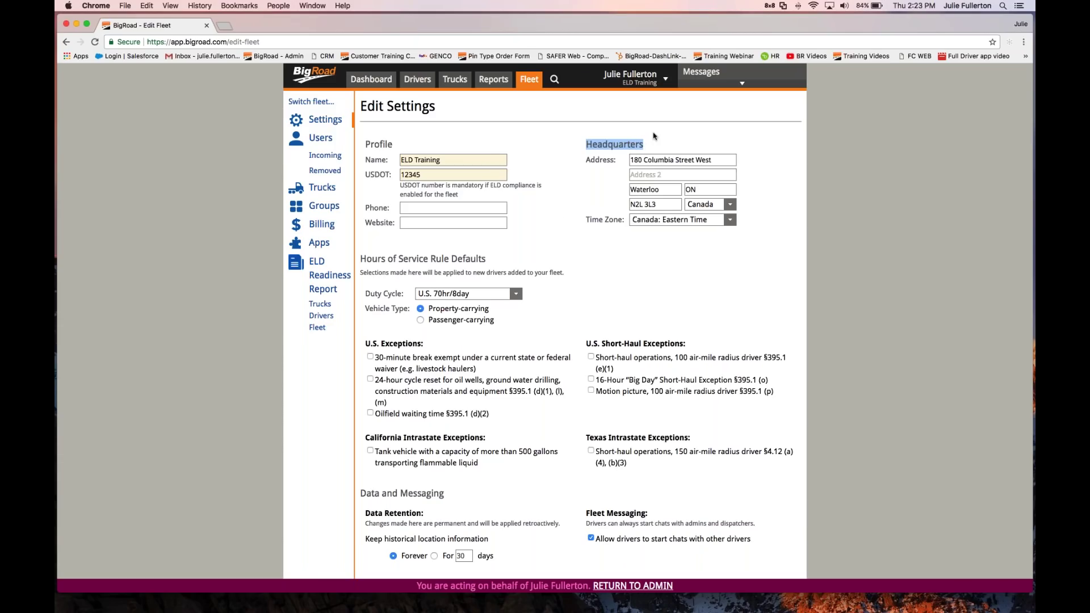
left_click(672, 245)
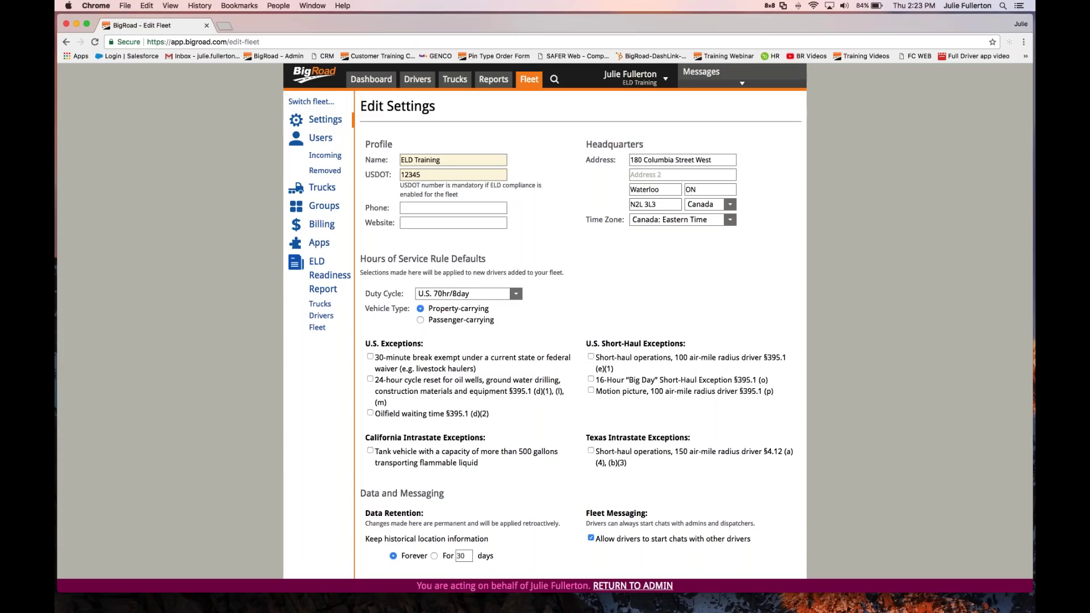
left_click_drag(601, 234, 585, 223)
left_click(627, 243)
- Examine the available duty cycles under the hours of service rule defaults, and close the list without choosing one
scroll(618, 248, "down", 3)
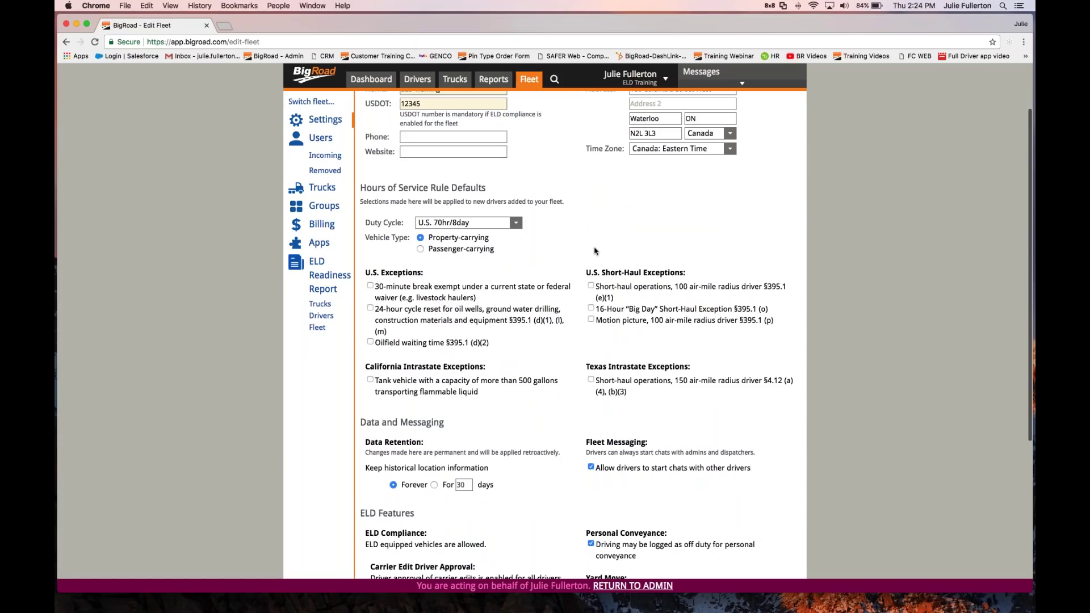
triple_click(394, 223)
key("space")
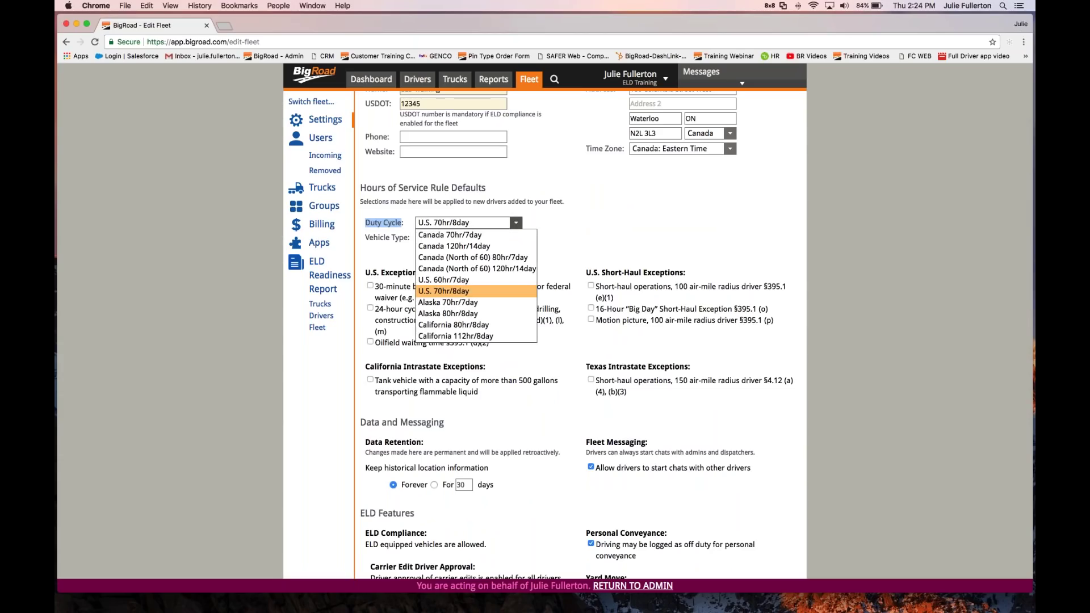
left_click(601, 225)
- Try Passenger-carrying as the default vehicle type, and restore Property-carrying
left_click_drag(365, 238, 403, 238)
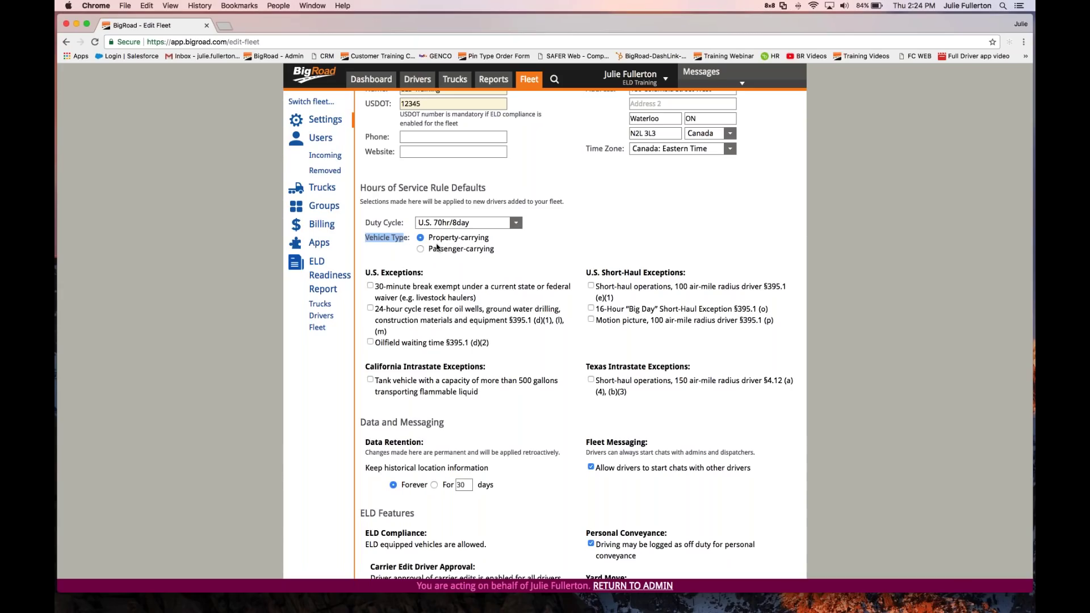
left_click(420, 250)
left_click(420, 237)
- Try the U.S. short-haul exception for 100 air-mile radius drivers §395.1 (e)(1), and clear it again
scroll(561, 254, "down", 1)
scroll(561, 255, "down", 5)
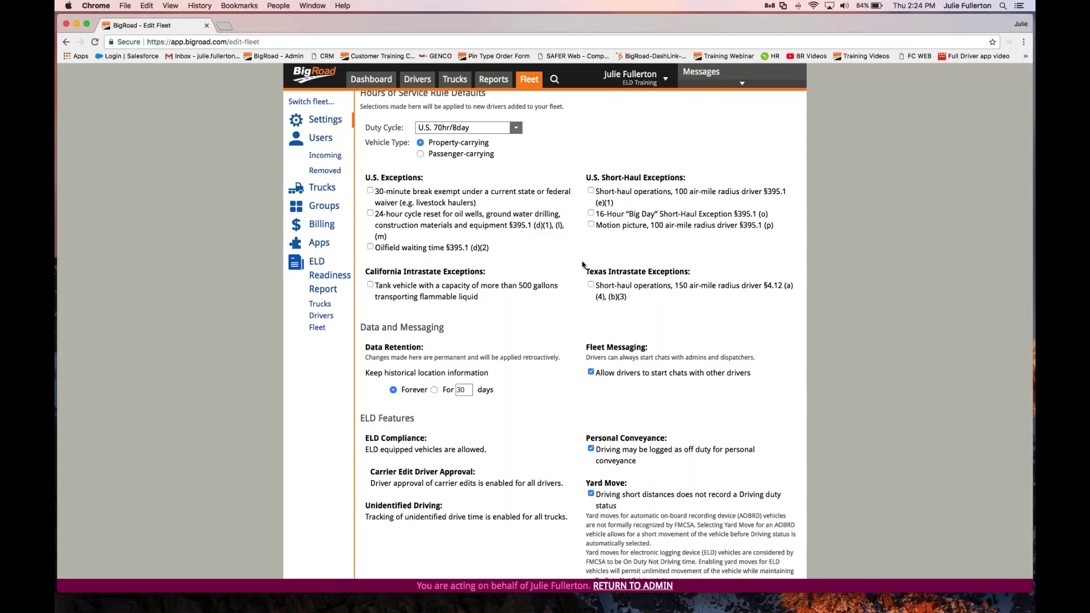
left_click(612, 203)
left_click(593, 193)
- Try keeping historical location information for 30 days under data retention, and restore the Forever option
scroll(576, 229, "down", 5)
left_click_drag(424, 204, 365, 205)
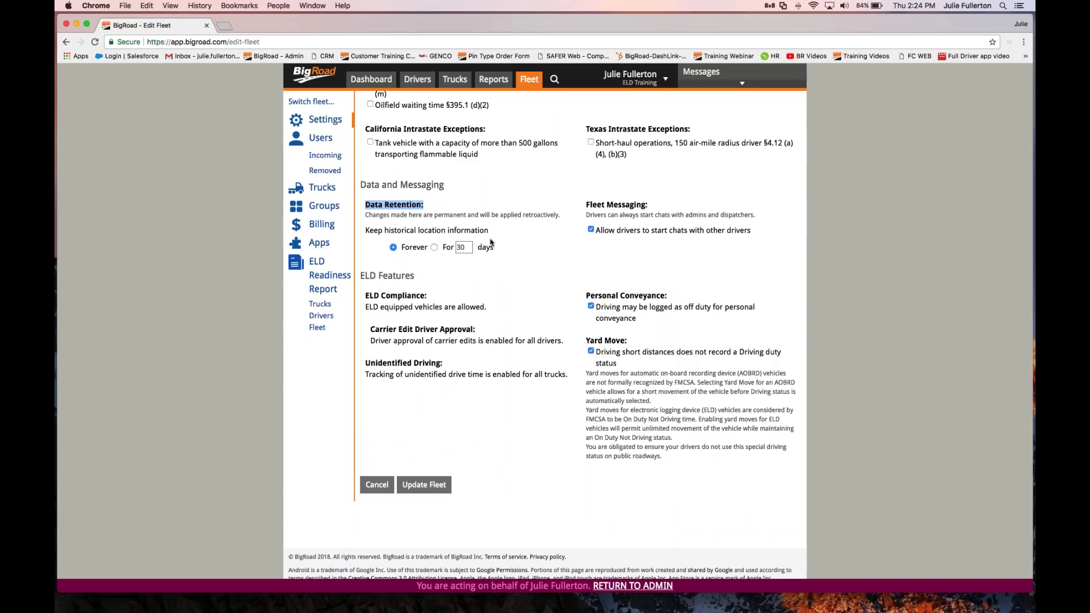
double_click(412, 249)
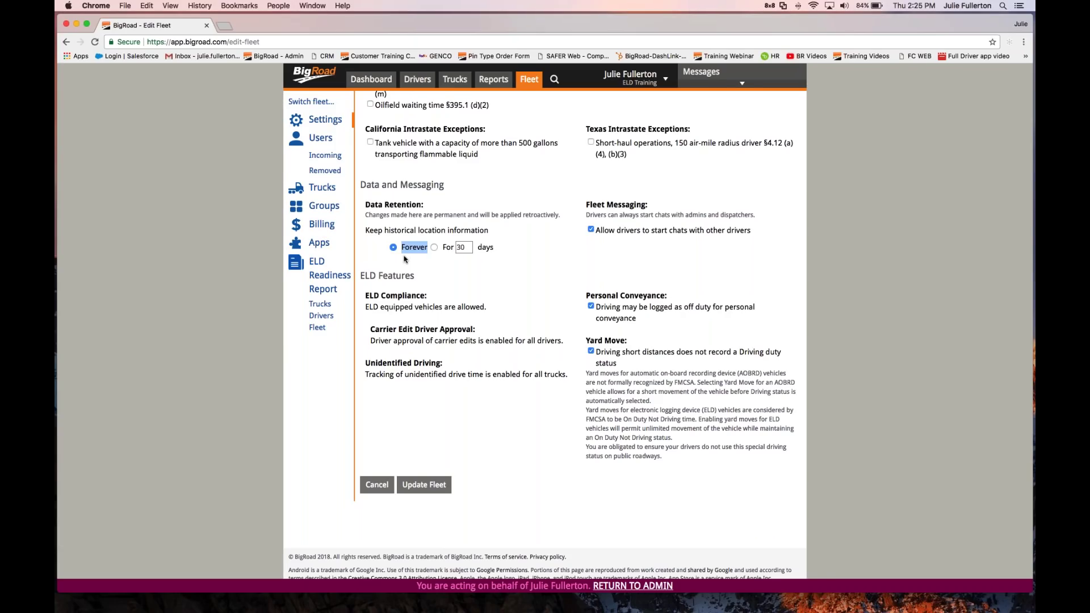
left_click(434, 247)
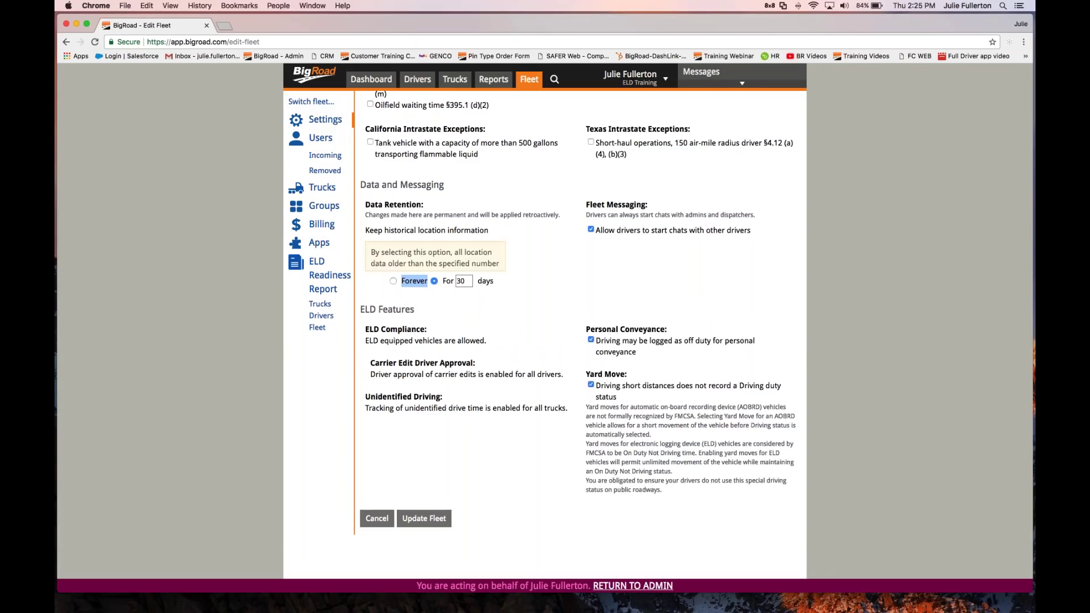
double_click(456, 296)
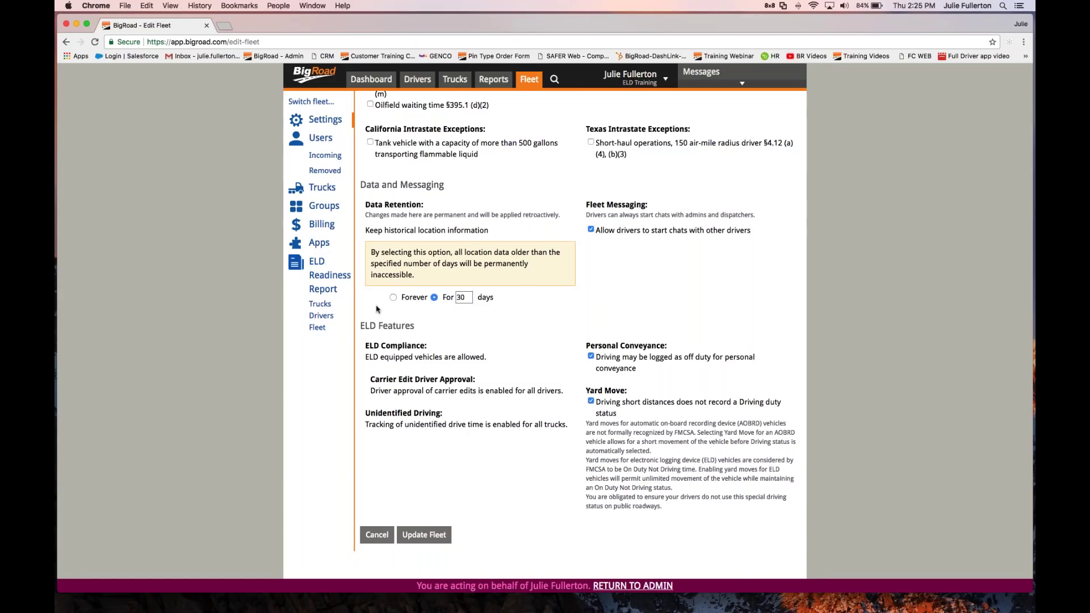
left_click(393, 297)
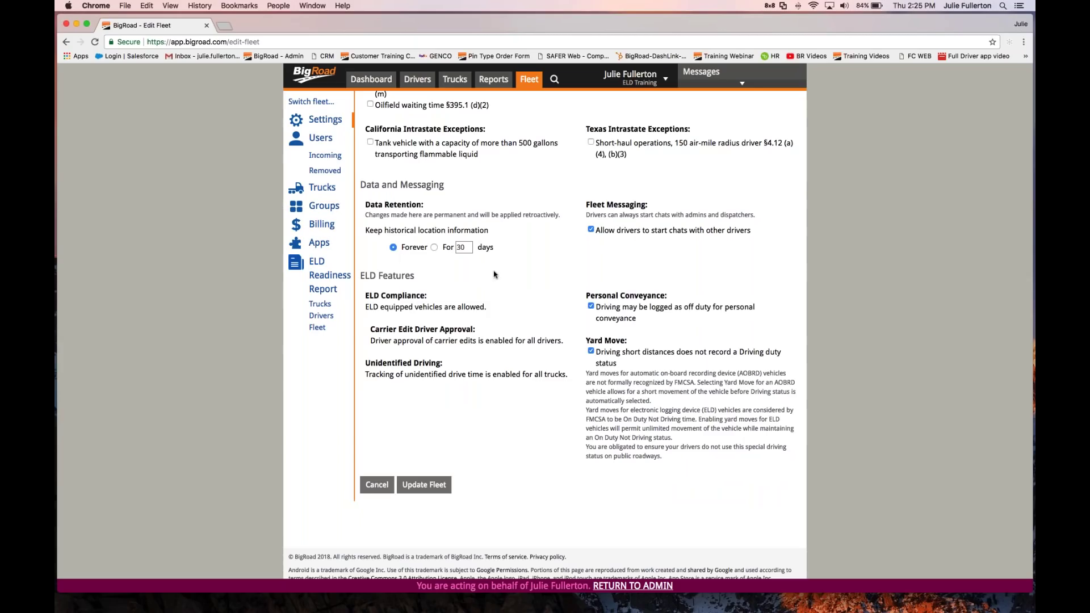
- Review the fleet messaging setting for driver-to-driver chats and expand the fleet's message conversations
left_click_drag(585, 204, 648, 205)
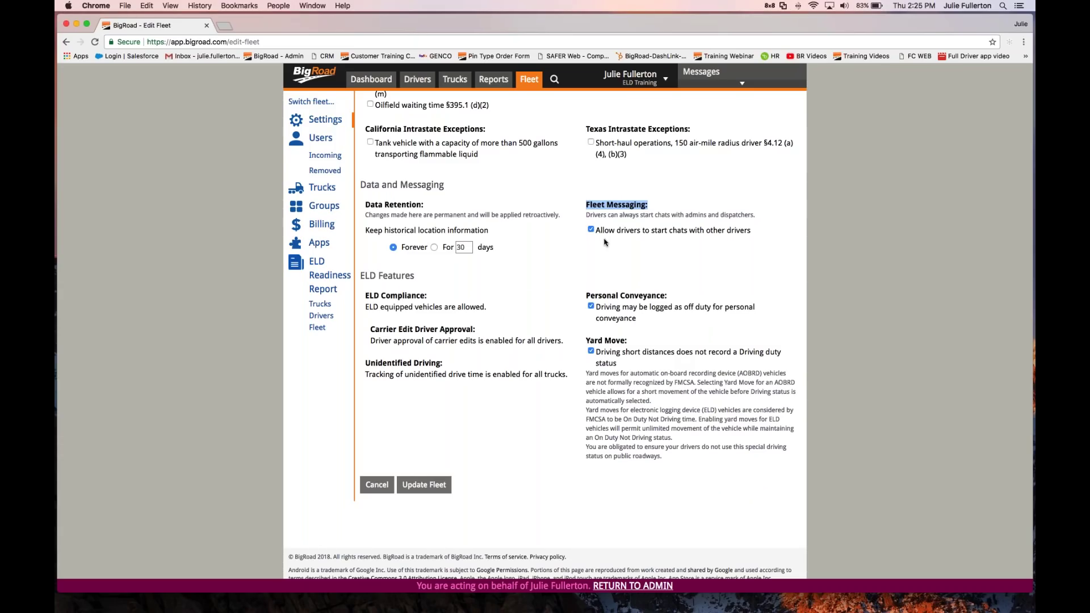
left_click(743, 87)
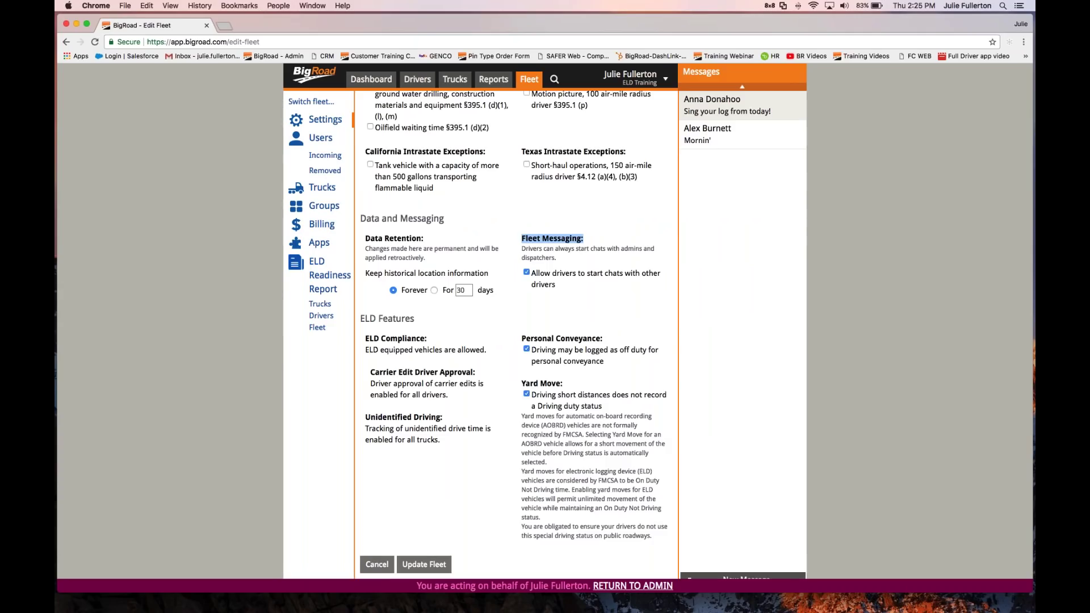
- Review the groups and people available as recipients for a new message, and collapse the fleet's message conversations
left_click(743, 577)
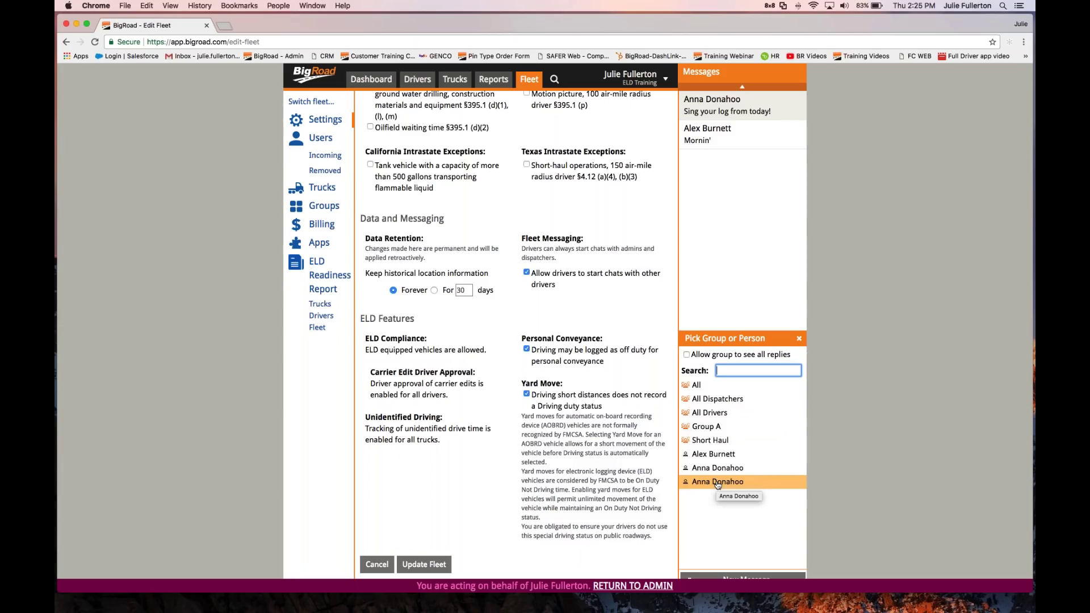
left_click(798, 338)
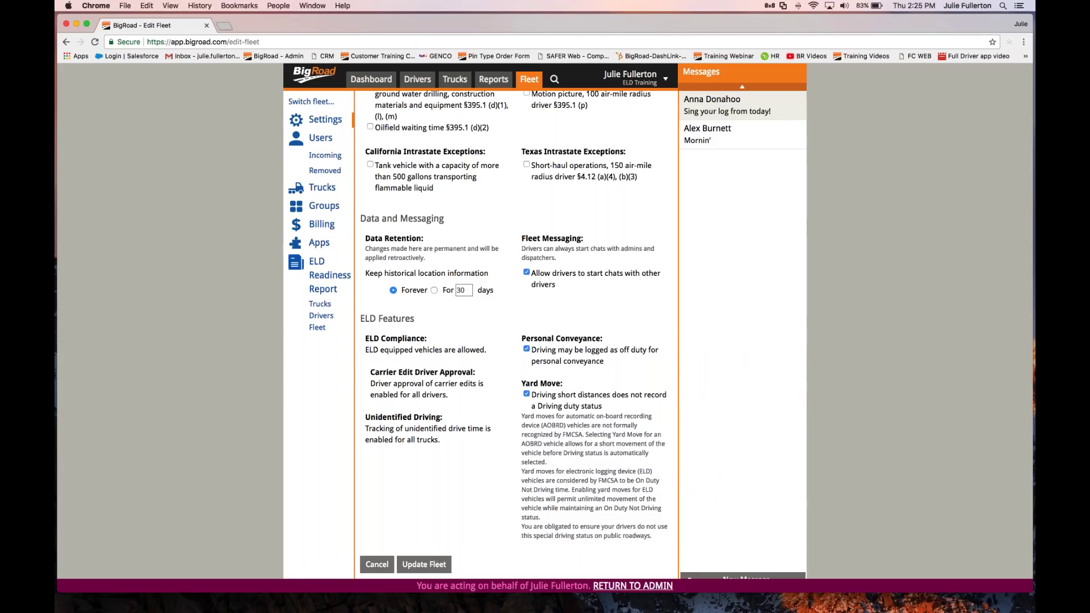
left_click(742, 86)
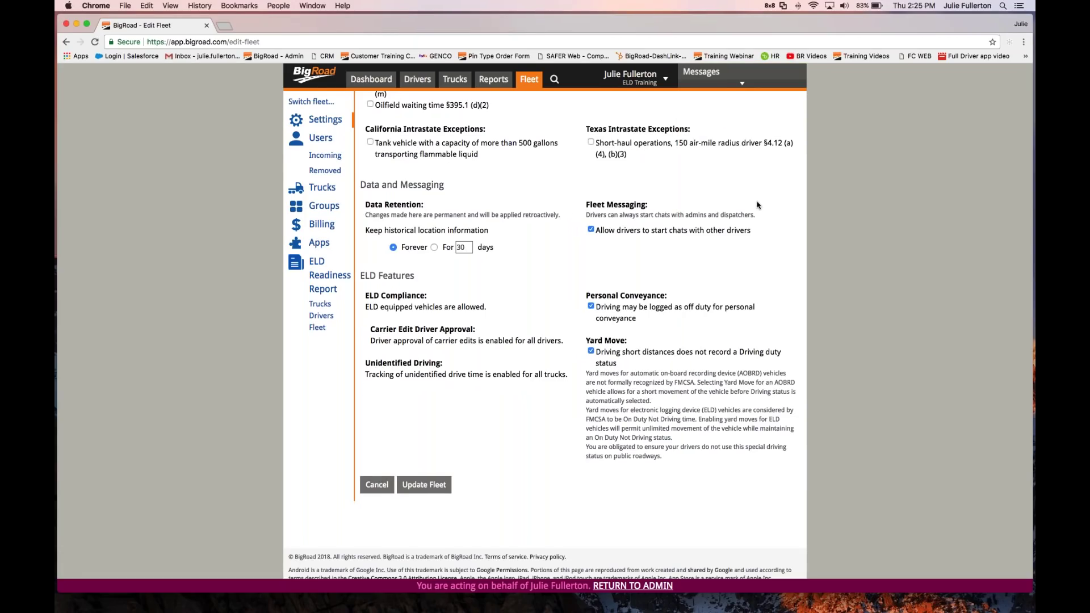
- Review the fleet's ELD Features settings for ELD compliance, carrier edit driver approval and unidentified driving
scroll(757, 205, "down", 1)
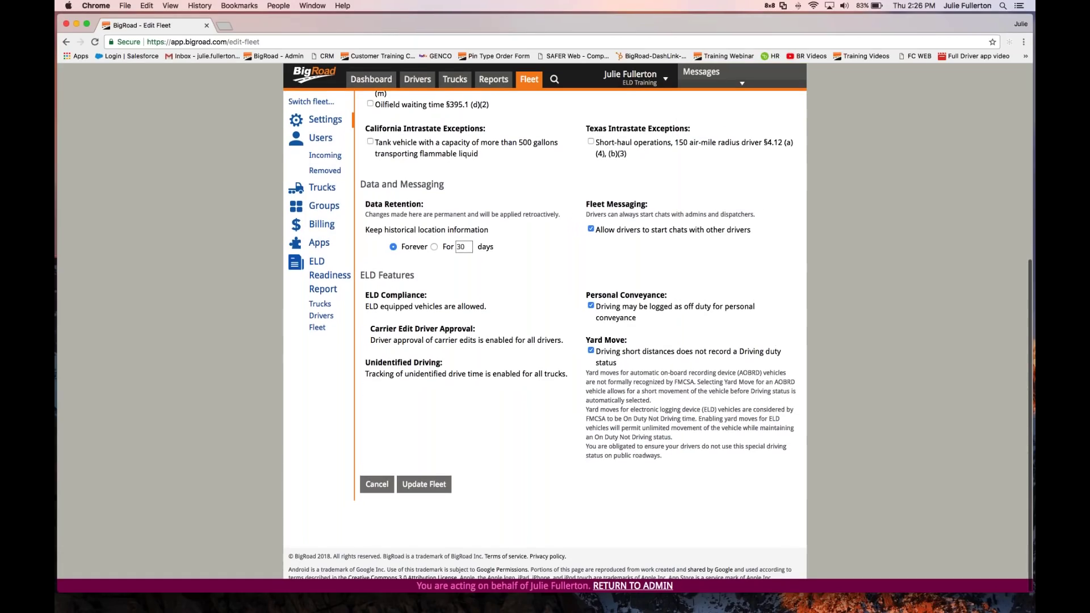
left_click_drag(361, 275, 413, 276)
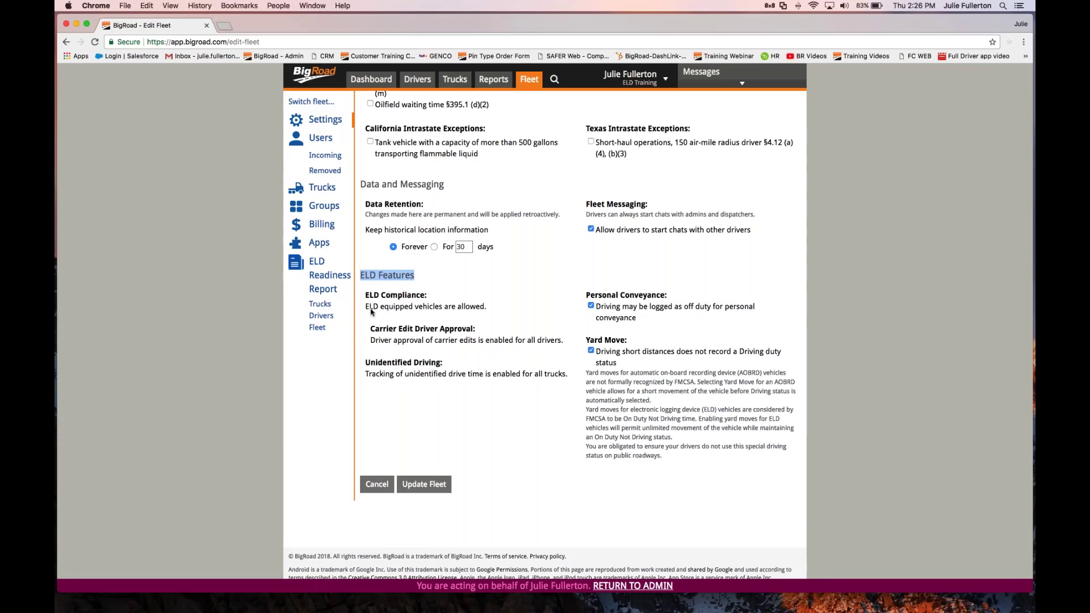
left_click_drag(370, 329, 401, 330)
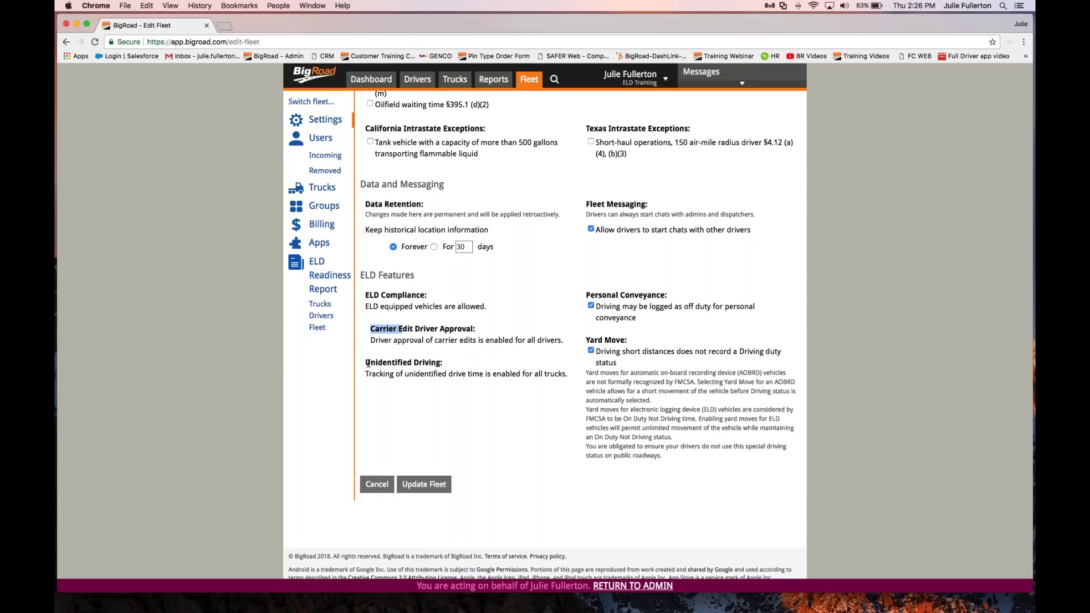
left_click_drag(366, 363, 414, 365)
left_click(414, 364)
- Try disallowing driving logged as off duty for Personal Conveyance, and allow it again
left_click_drag(582, 296, 664, 295)
left_click(664, 295)
left_click(597, 318)
left_click(591, 306)
- Try disallowing Yard Move for short distances, allow it again, and leave the fleet settings form without updating the fleet
left_click_drag(627, 340, 585, 339)
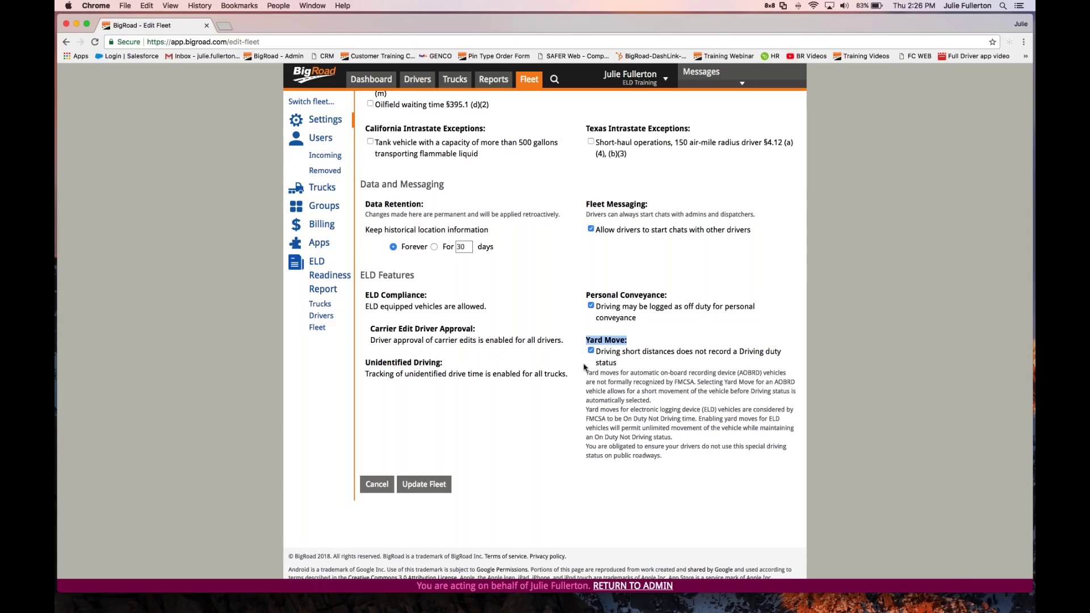
left_click(591, 352)
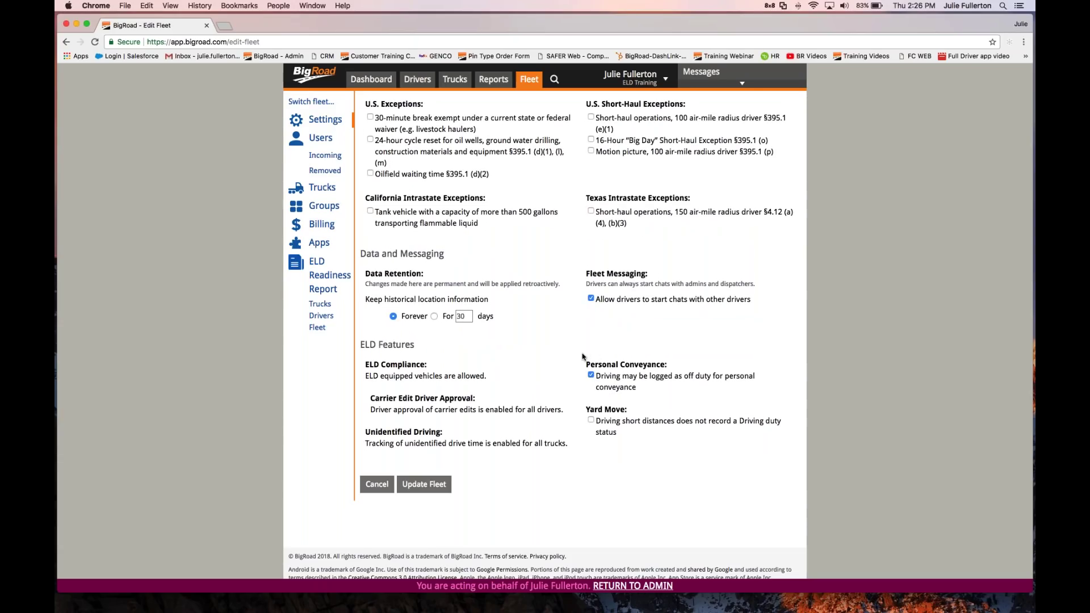
left_click(590, 419)
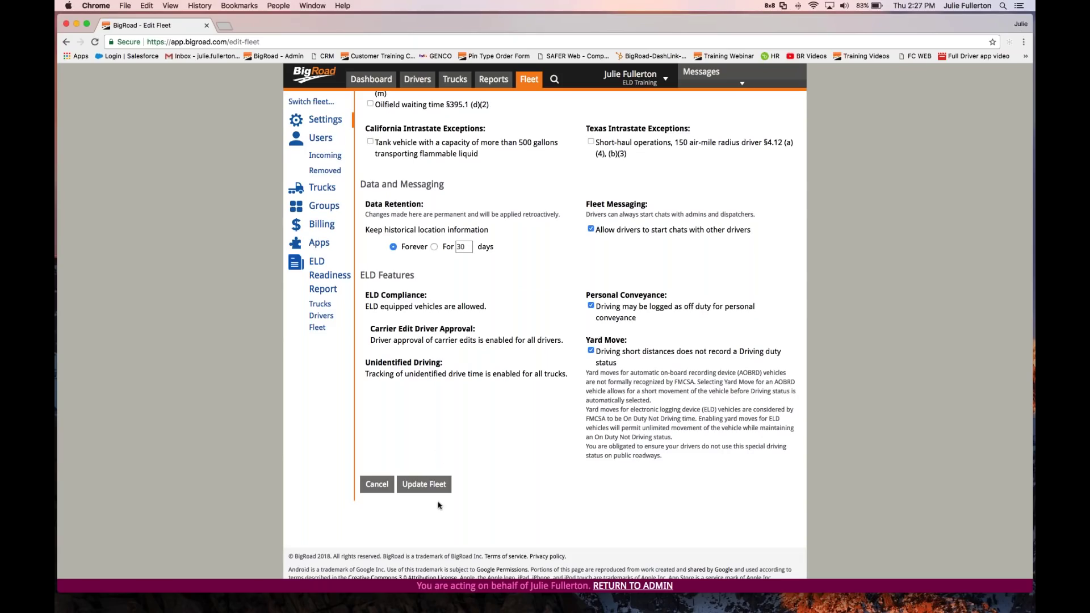
left_click(378, 486)
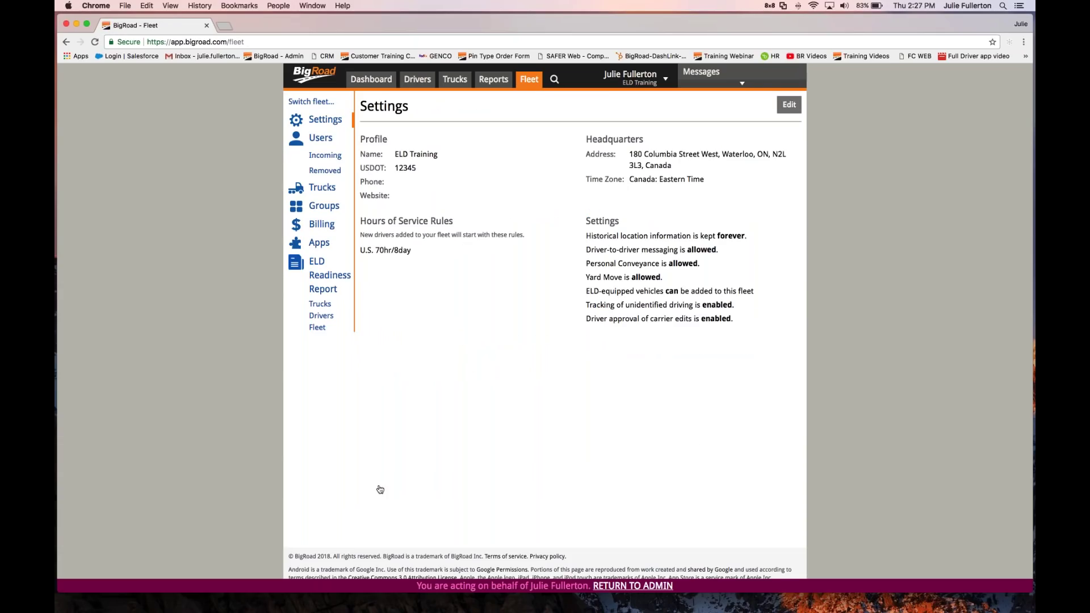
- Open the fleet's current users and examine the Admin, Dispatcher, Driver and Safety Manager roles of the first user
left_click(321, 139)
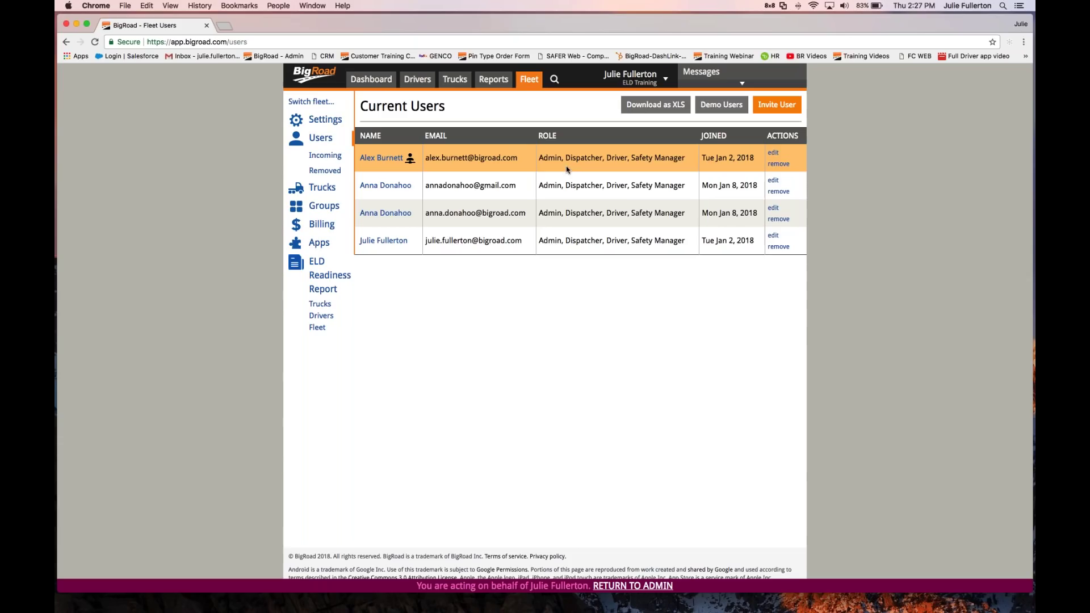
left_click_drag(539, 158, 562, 159)
left_click_drag(565, 159, 602, 160)
left_click_drag(606, 158, 629, 158)
left_click_drag(631, 159, 684, 161)
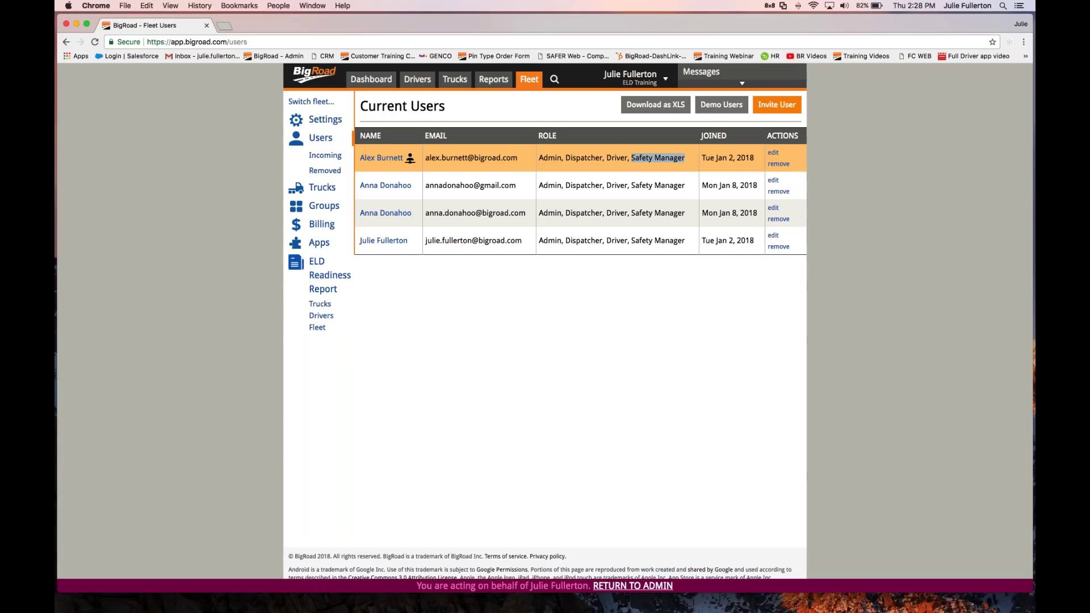
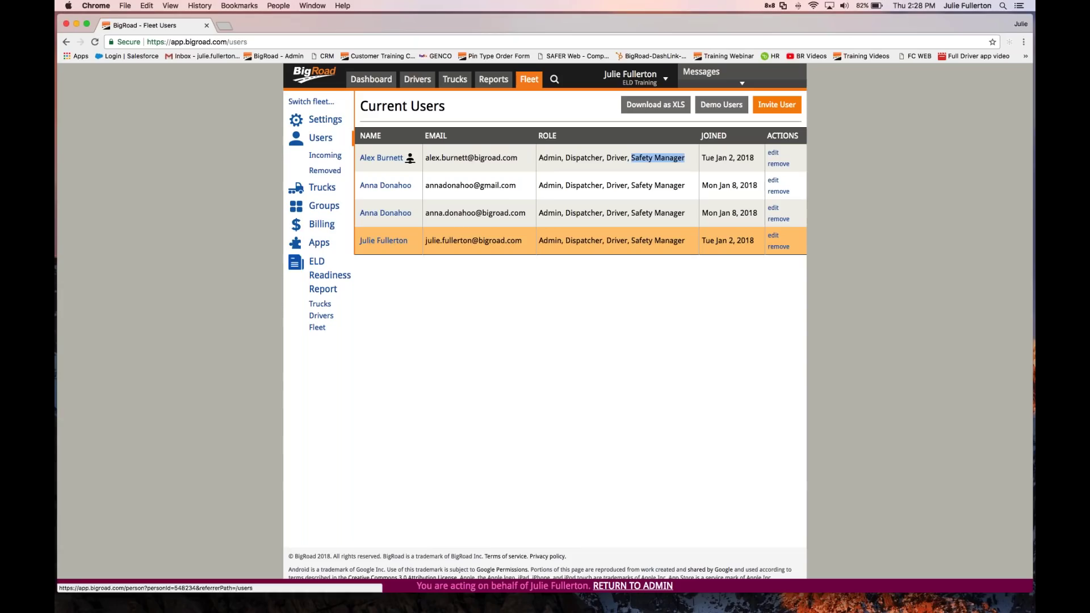
- Try the 100 air-mile radius short-haul exception §395.1 (e)(1) in the last user's profile, and return to the user list without saving
left_click(773, 237)
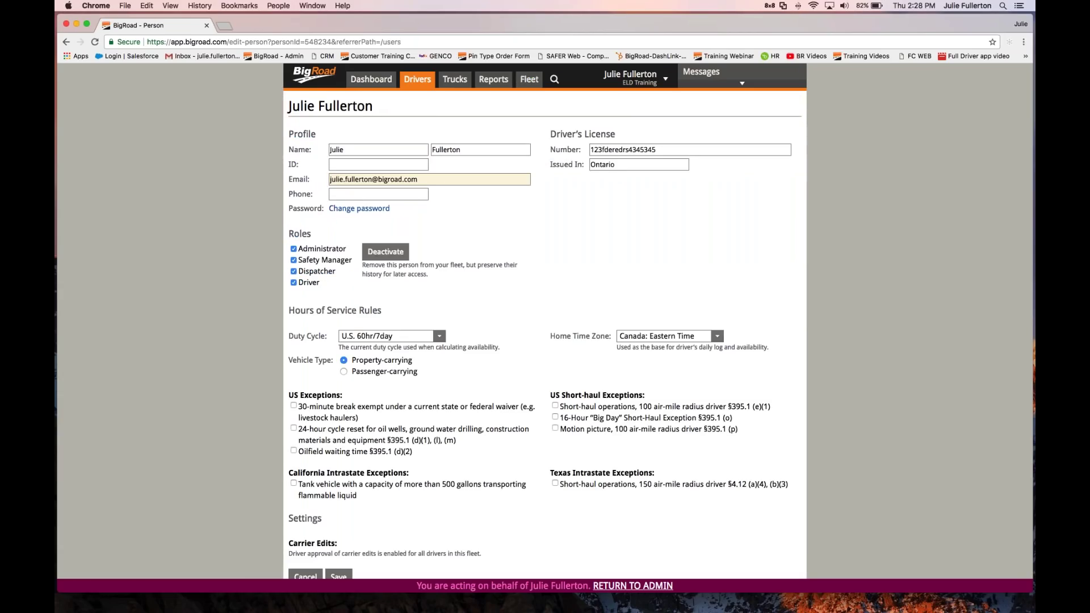
scroll(606, 293, "down", 1)
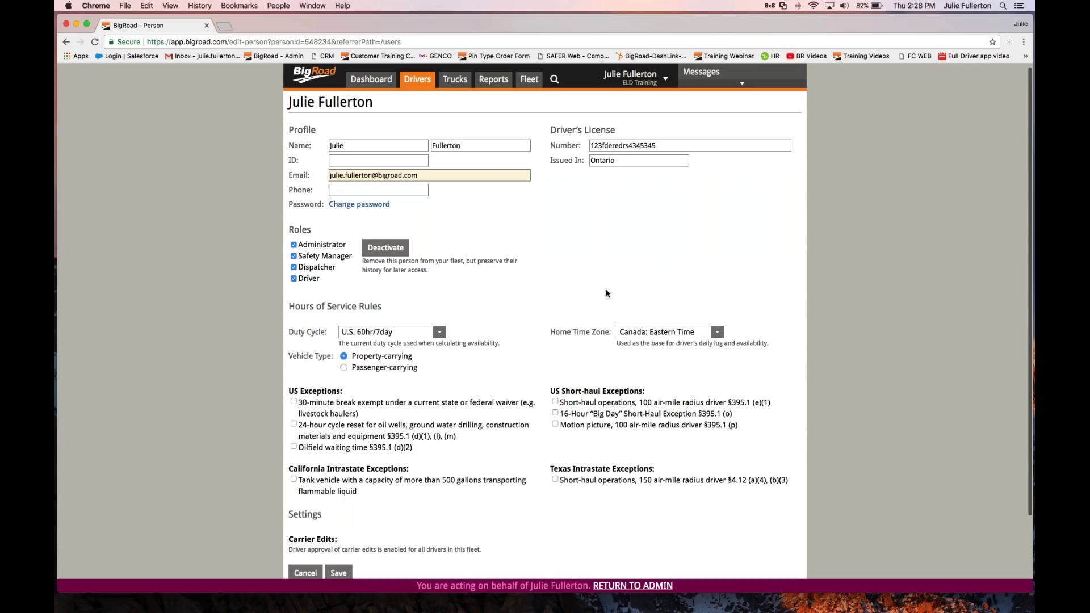
left_click(554, 401)
left_click(373, 146)
key("Tab")
double_click(446, 146)
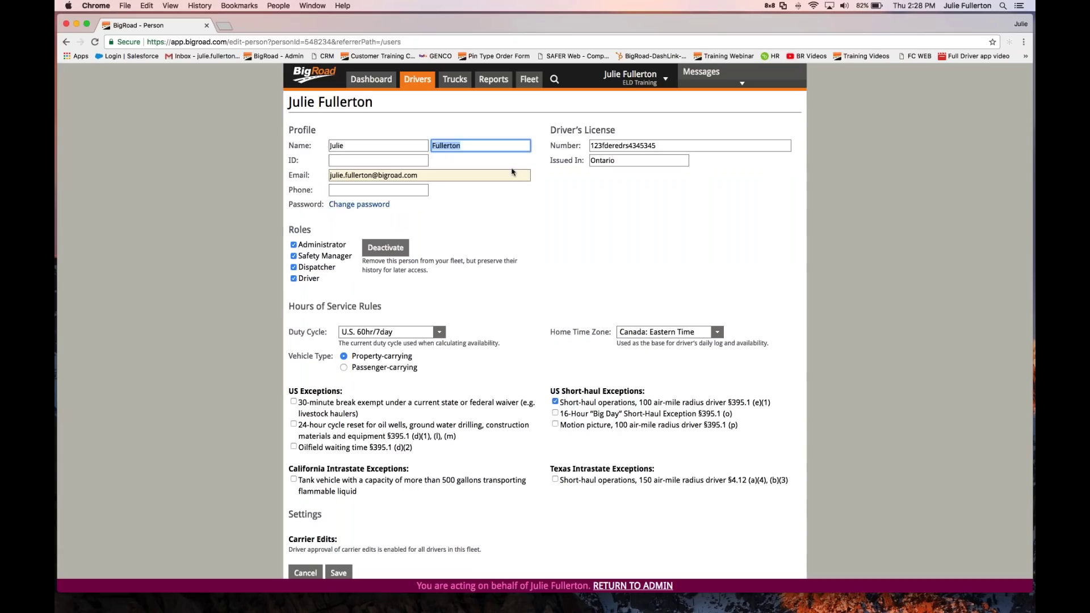
left_click(559, 231)
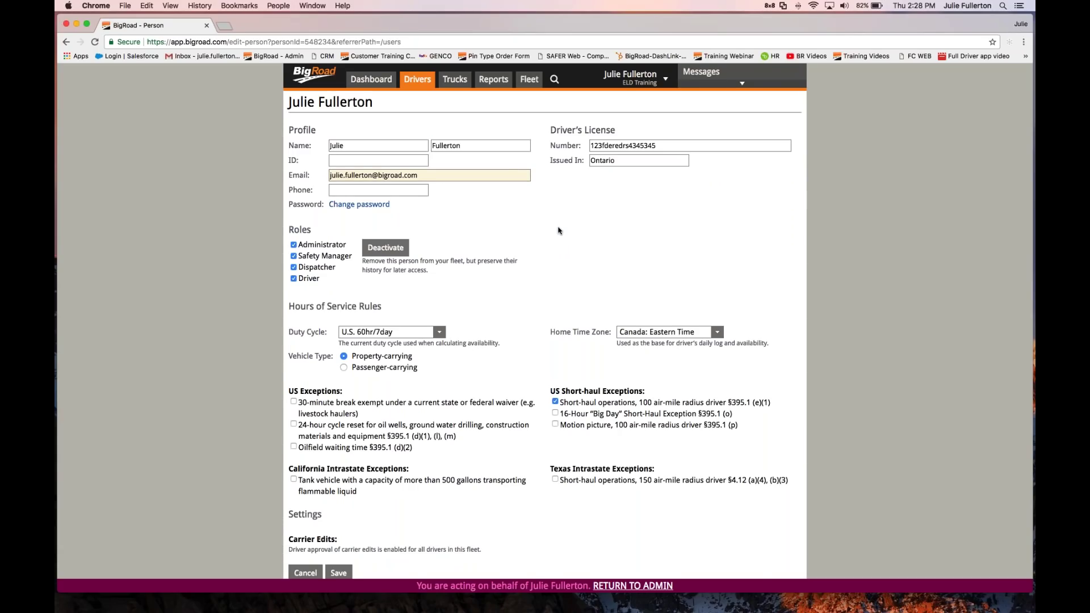
scroll(480, 260, "down", 3)
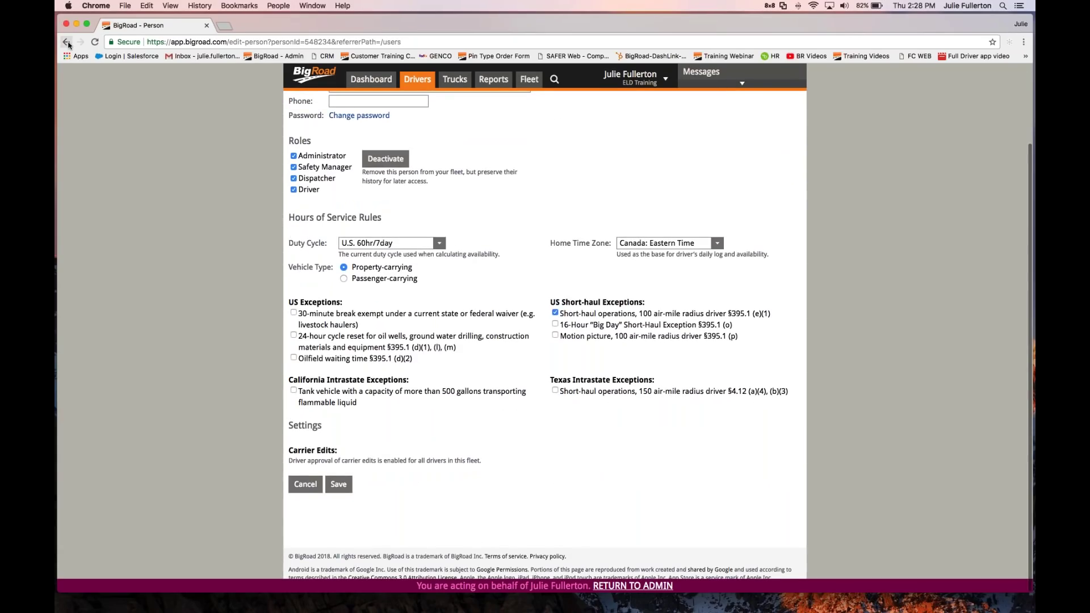
left_click(67, 42)
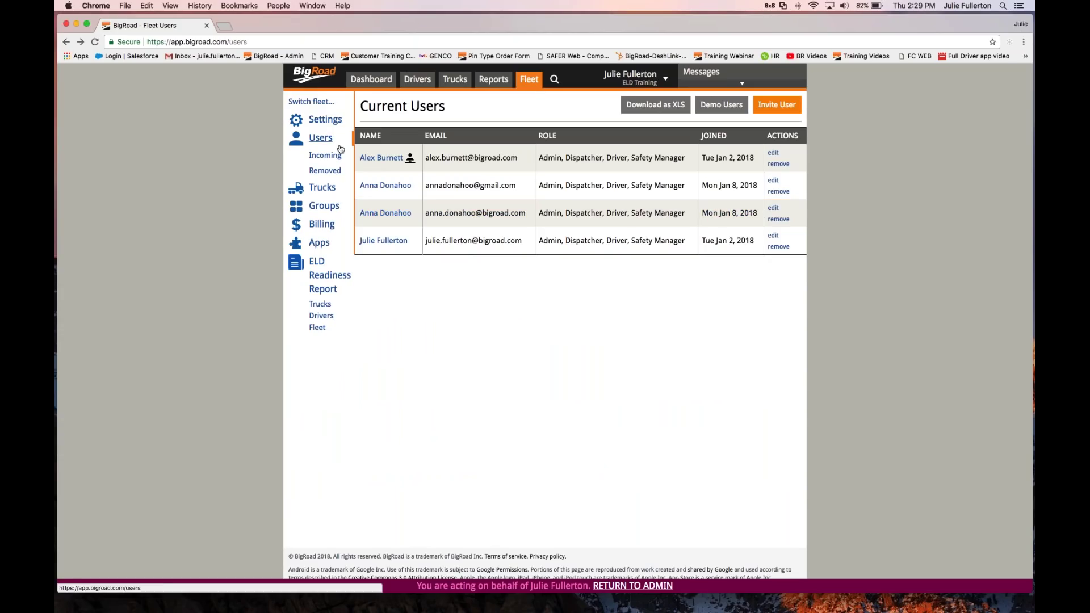
- Review the fleet's removed users and open the fleet's truck list
left_click(324, 172)
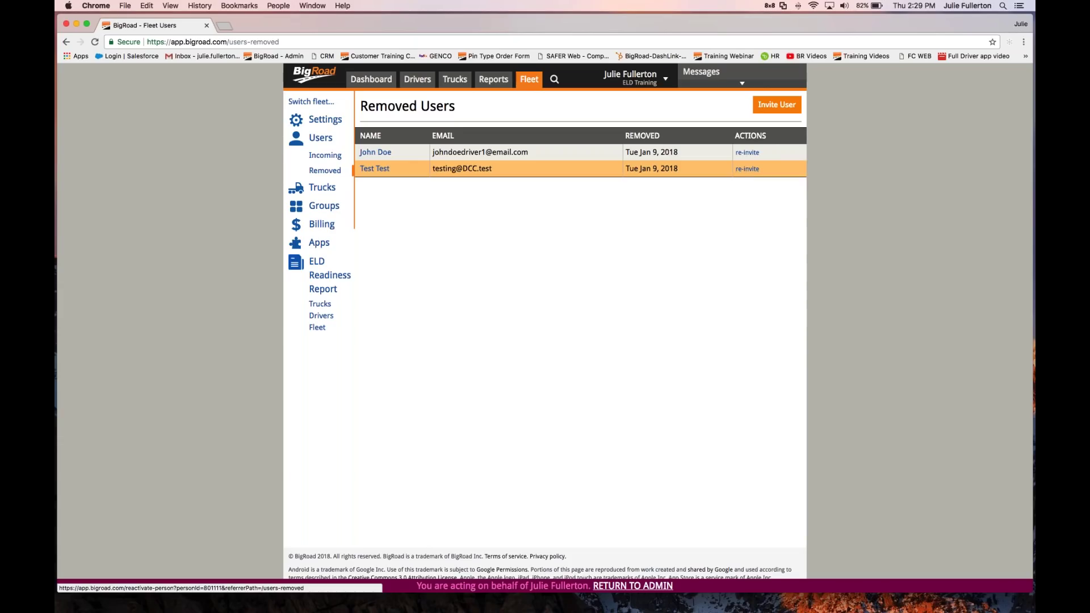
left_click(322, 193)
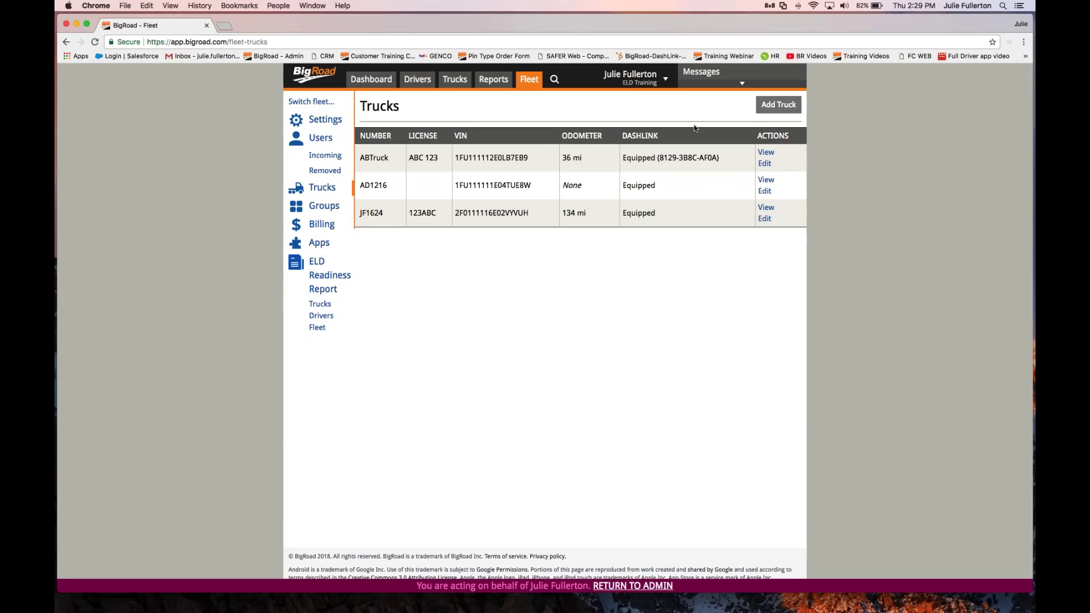
- Fill in a new truck with truck number 45 and license 345ghy
left_click(770, 110)
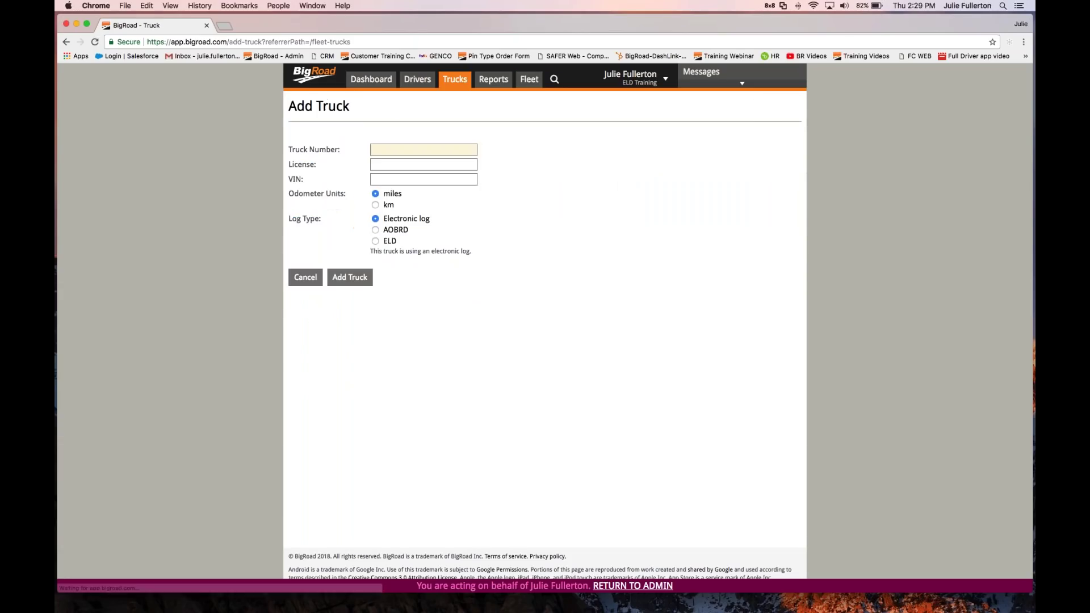
left_click(455, 149)
type("45")
left_click(426, 167)
type("345ghy")
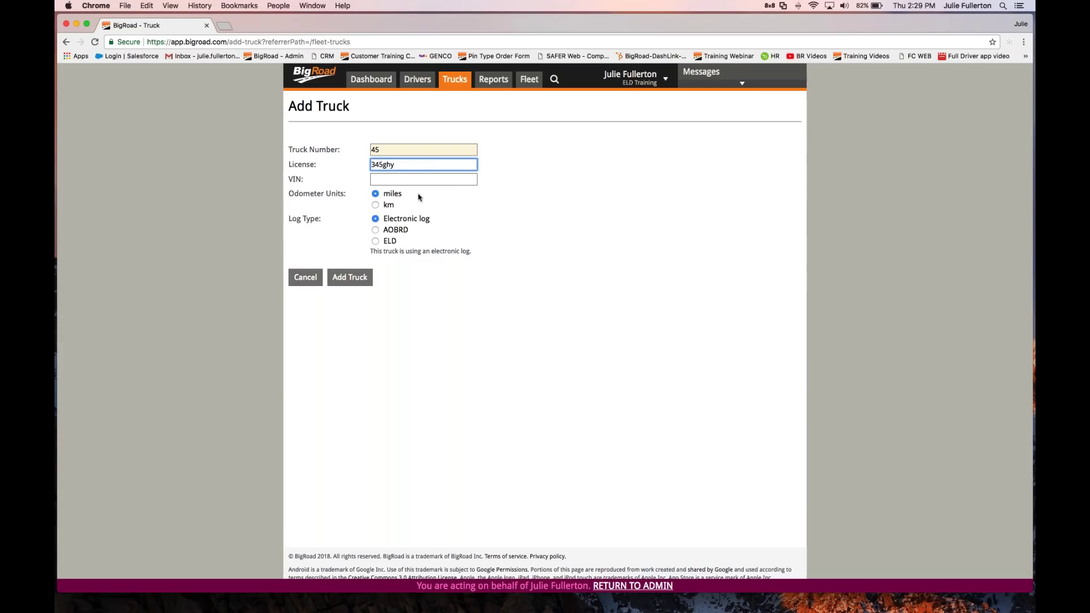
- Try the ELD log type for the new truck, review its device pairing and DashLink Device ID options, and return to the truck list
left_click(376, 241)
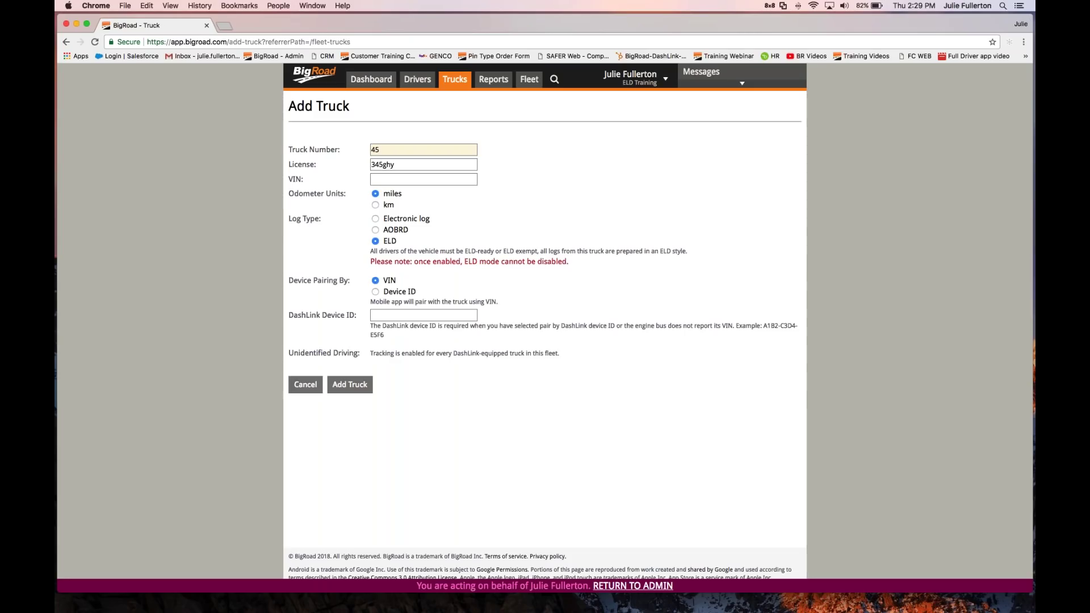
left_click_drag(350, 280, 290, 282)
triple_click(385, 290)
left_click(384, 294)
left_click(382, 181)
left_click(386, 317)
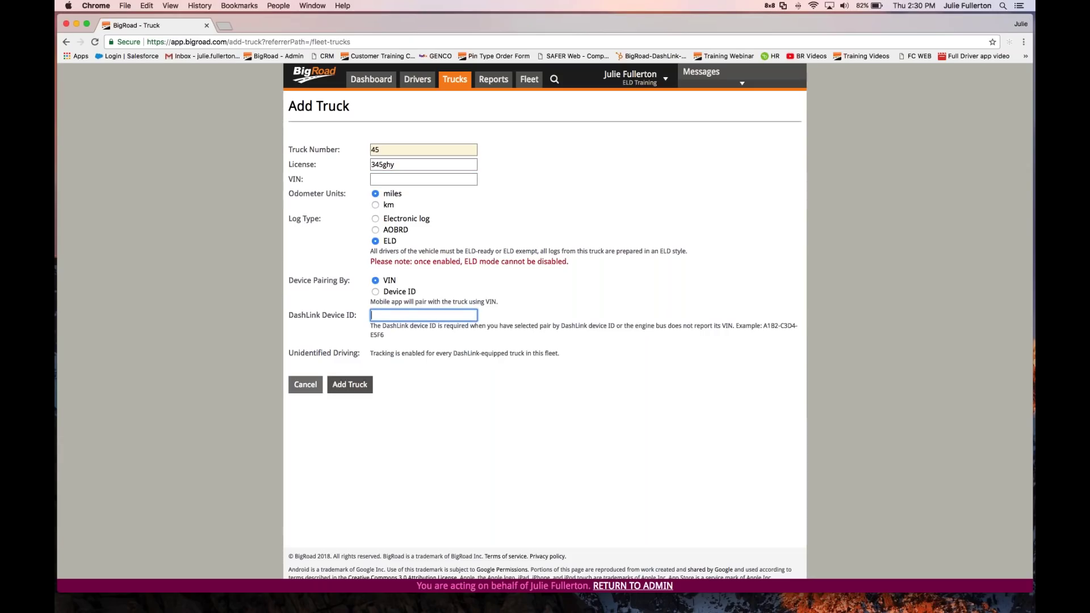
left_click(349, 386)
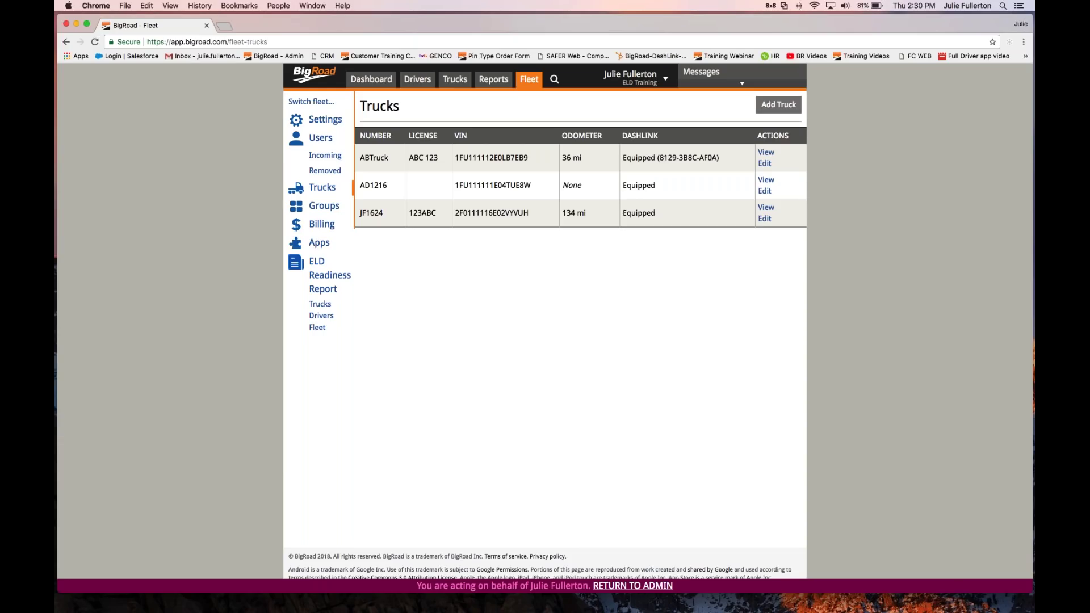
- Try creating a fleet group with the first two listed users as members, and cancel it
left_click(321, 214)
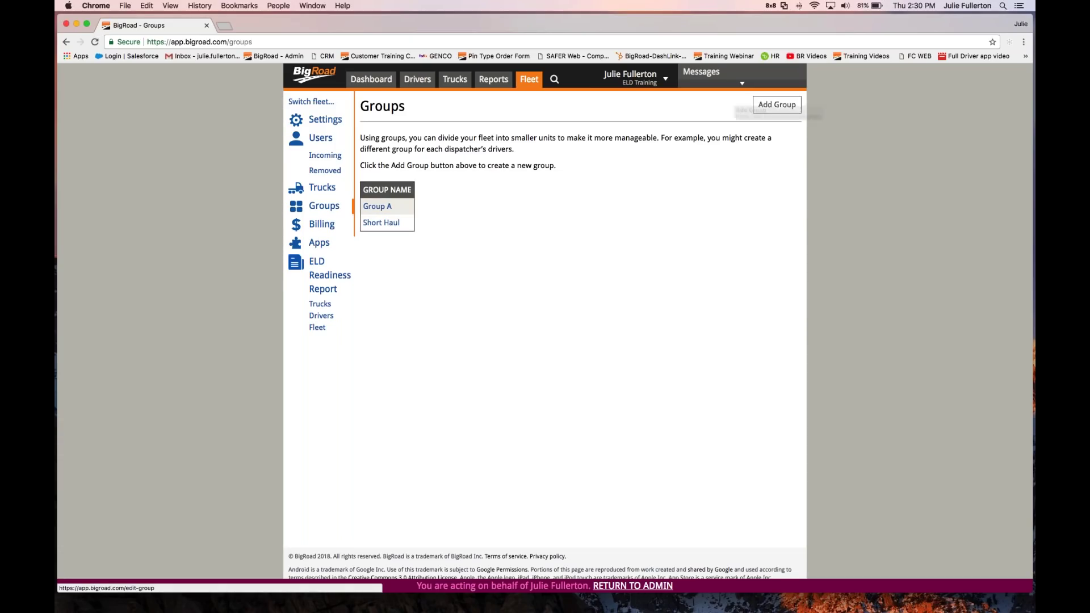
left_click(777, 108)
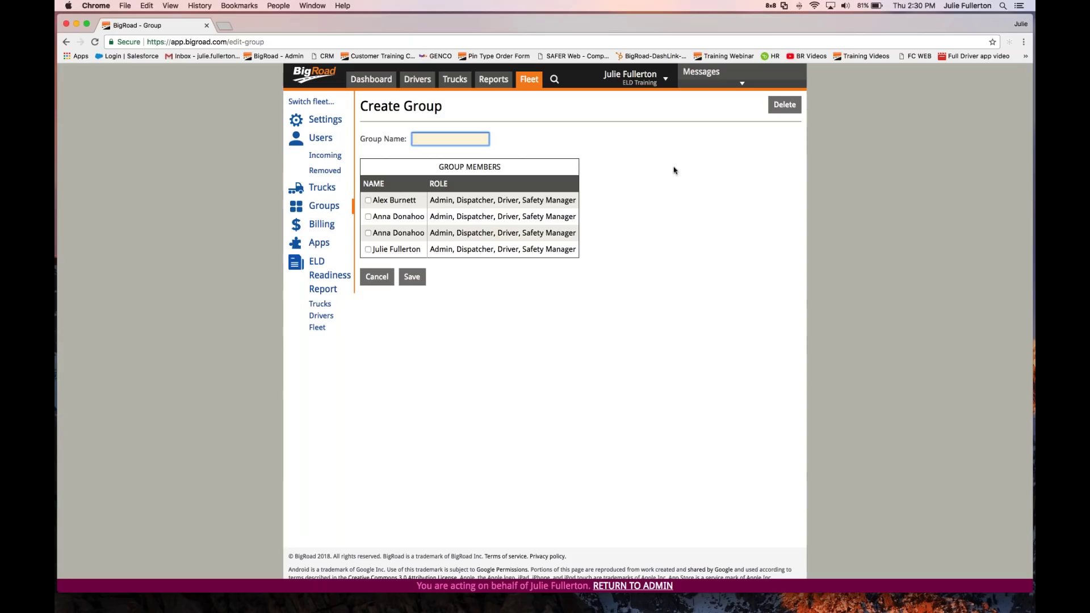
left_click(368, 200)
left_click(368, 216)
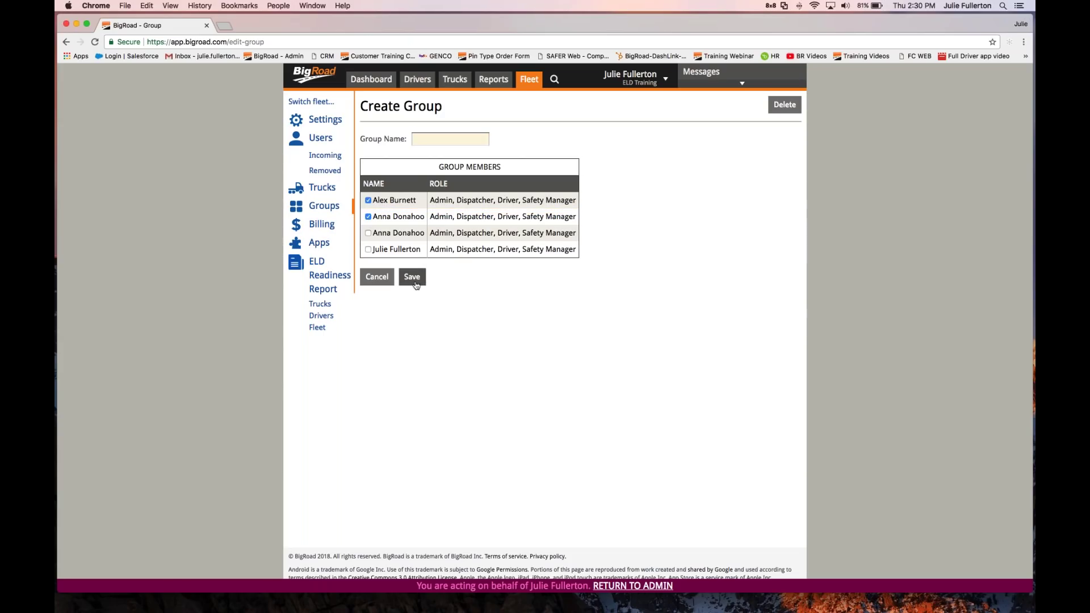
left_click(377, 277)
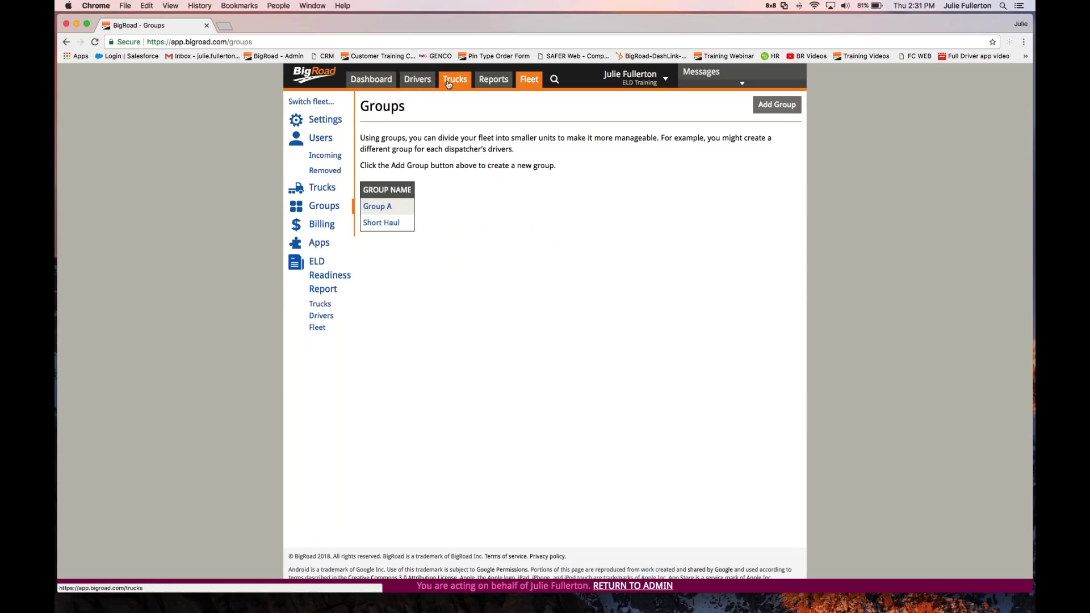
- Filter the drivers overview to Group A, restore the All filter, and return to the fleet settings
left_click(417, 79)
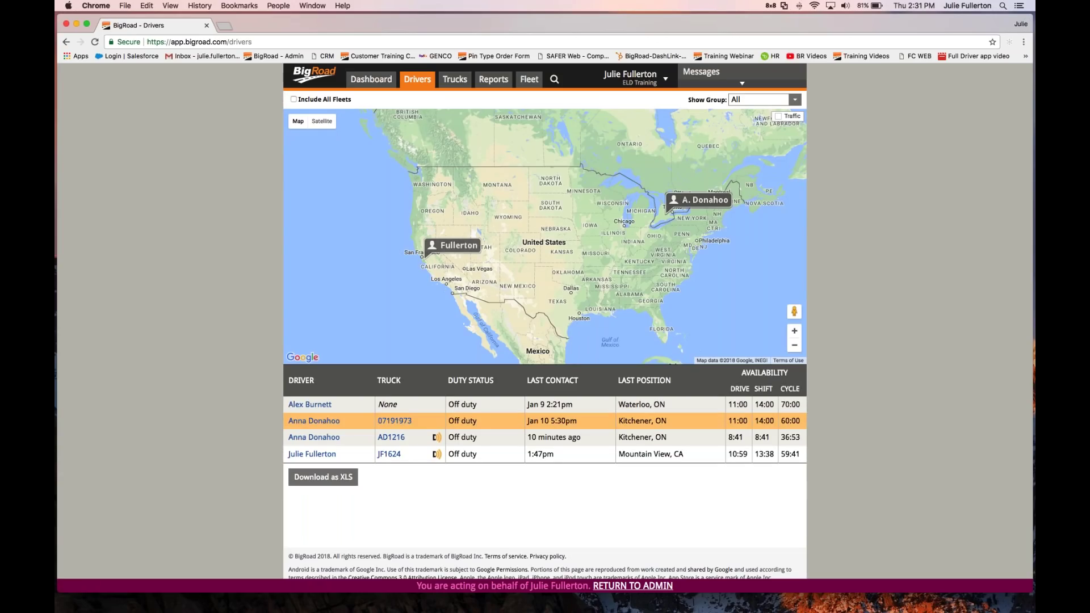
left_click_drag(688, 100, 742, 106)
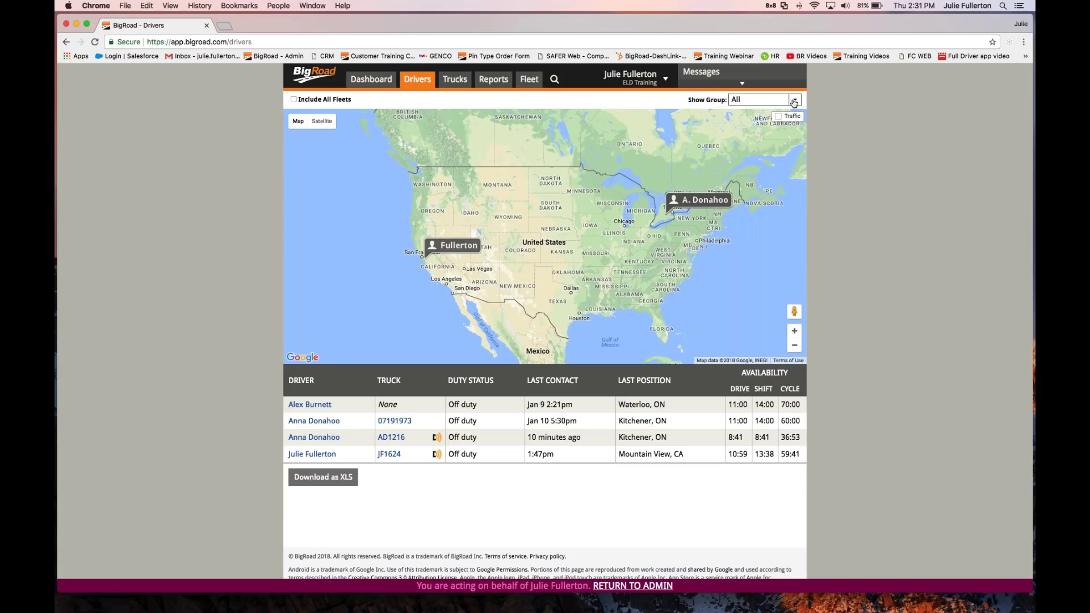
left_click(742, 106)
left_click(745, 123)
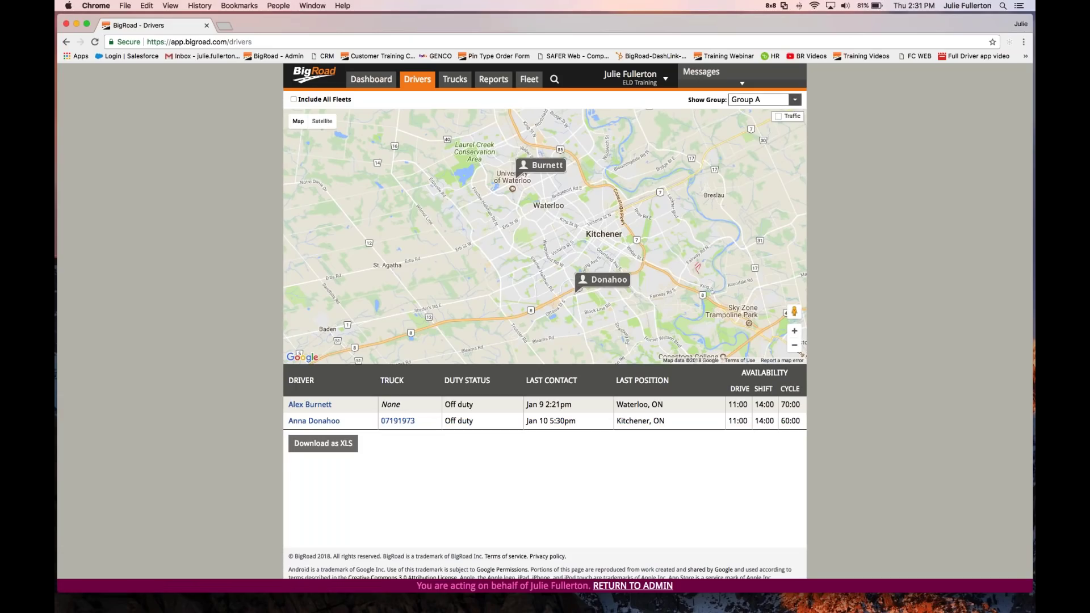
left_click(792, 100)
left_click(737, 115)
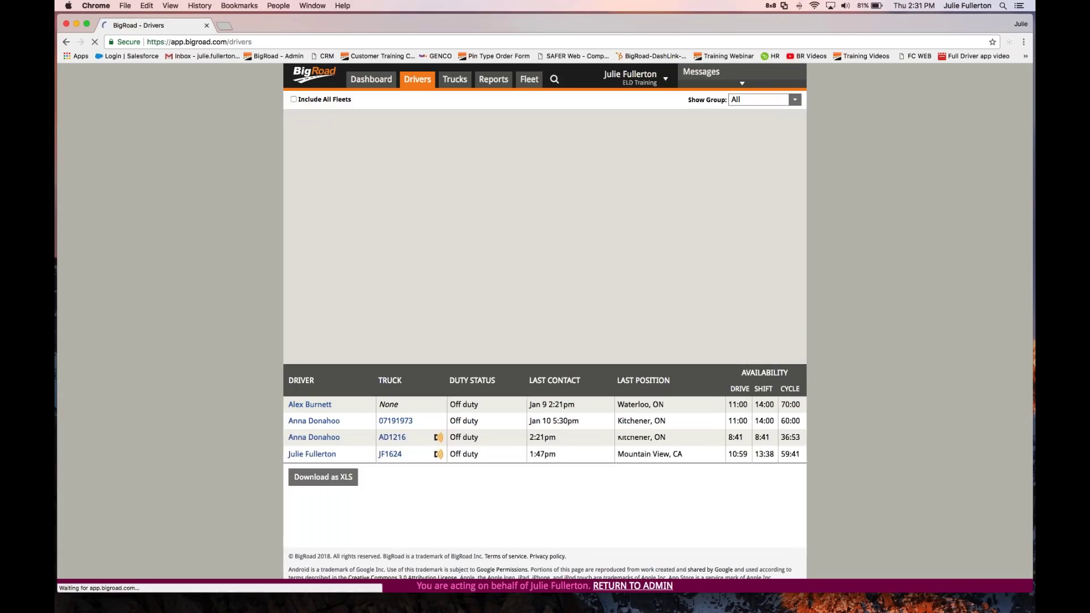
left_click(529, 78)
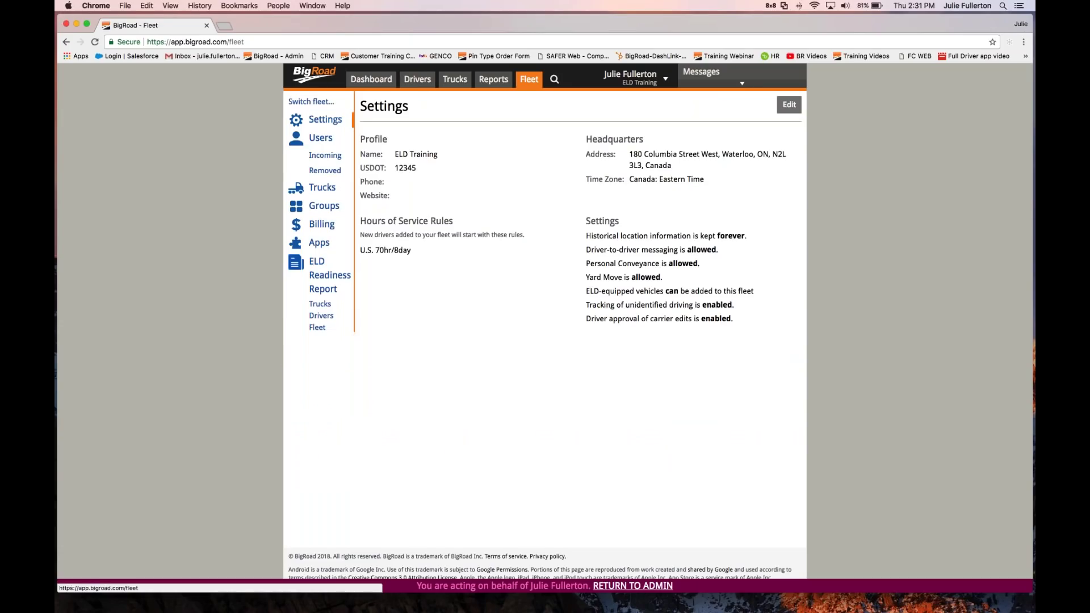
- Review the fleet's billing subscription page and its custom and third-party app integrations
left_click(321, 224)
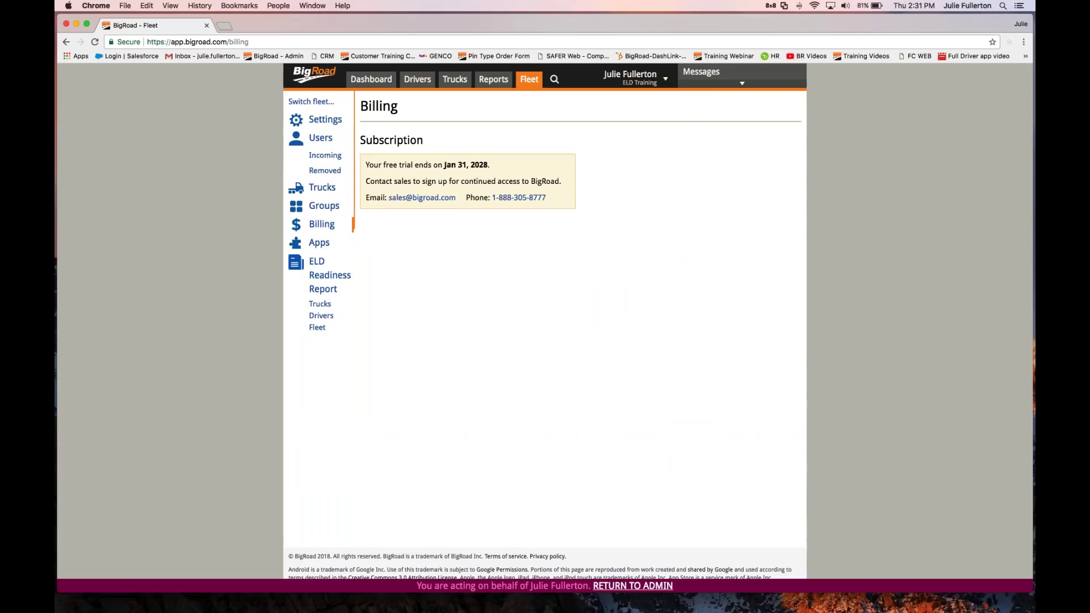
left_click(317, 244)
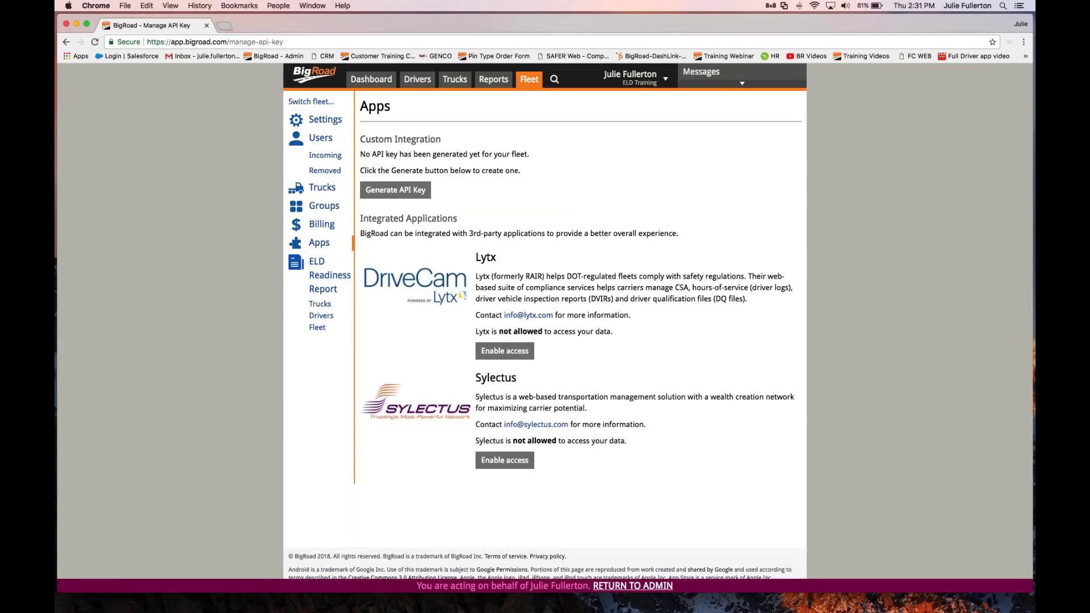
- In the ELD Readiness Report, follow the first driver's license number issue, inspect the driver's license number and issuing state fields, and return to fleet settings
left_click(321, 280)
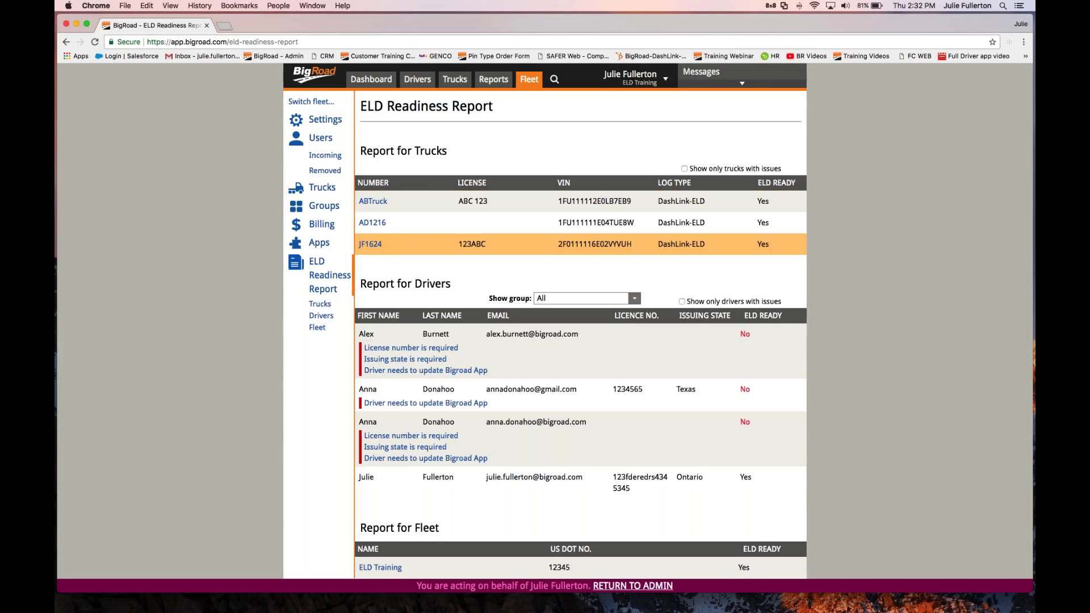
scroll(579, 250, "down", 3)
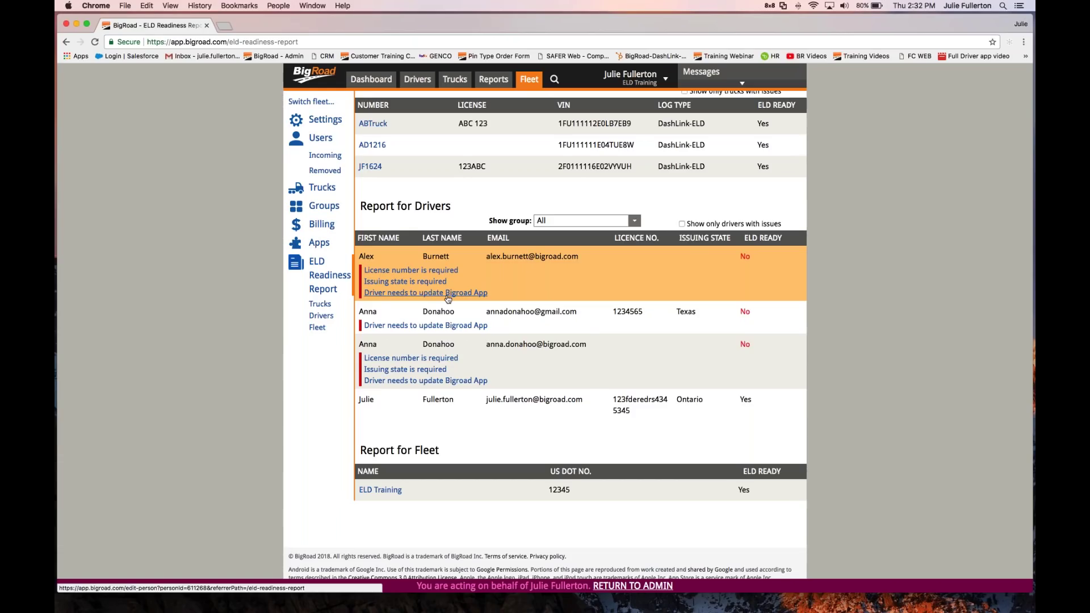
left_click(400, 272)
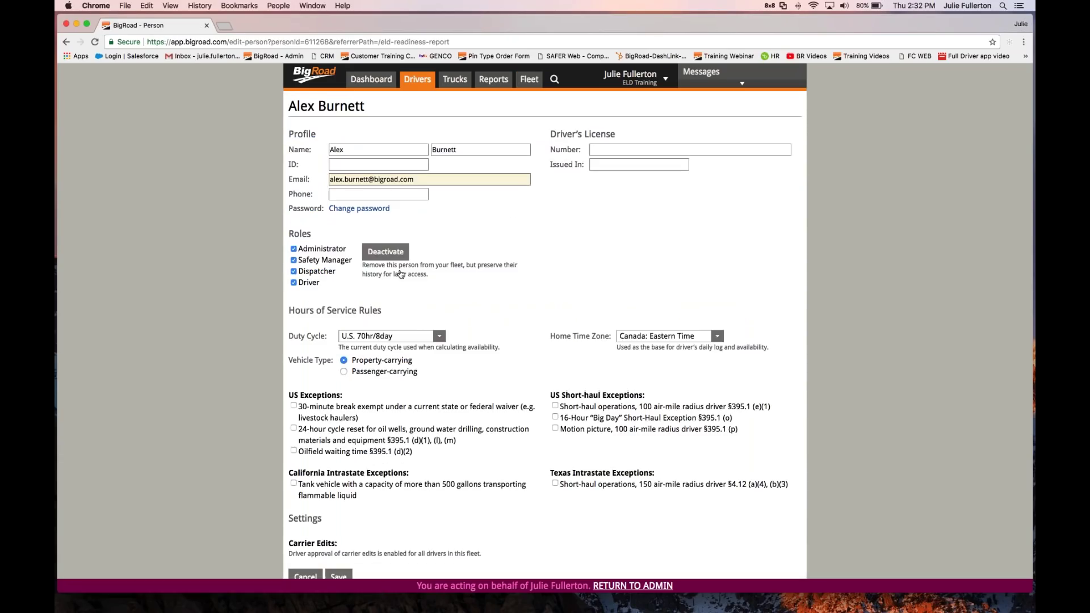
left_click(609, 147)
left_click(629, 150)
left_click(585, 191)
left_click(610, 165)
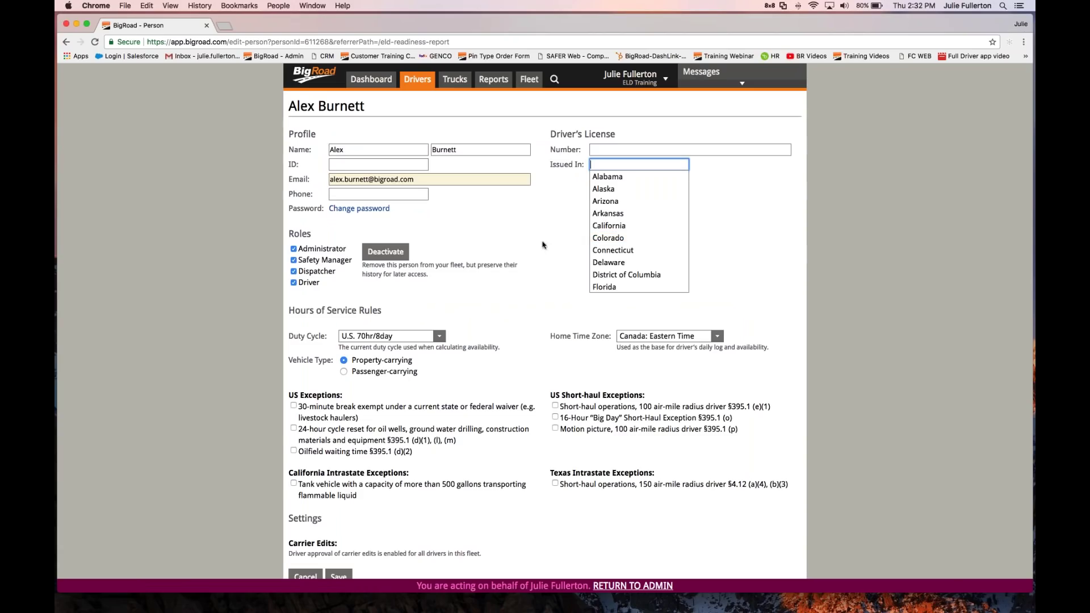
left_click(529, 79)
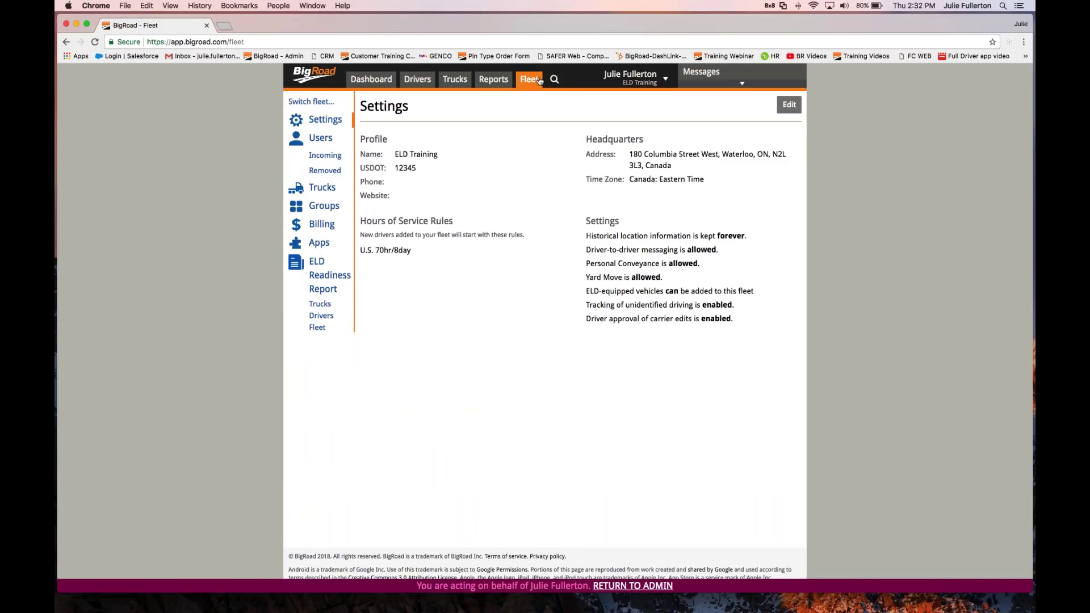
- Open the Roadside Inspection Risk dashboard and examine the summaries for trucks, drivers and daily logs
left_click(368, 81)
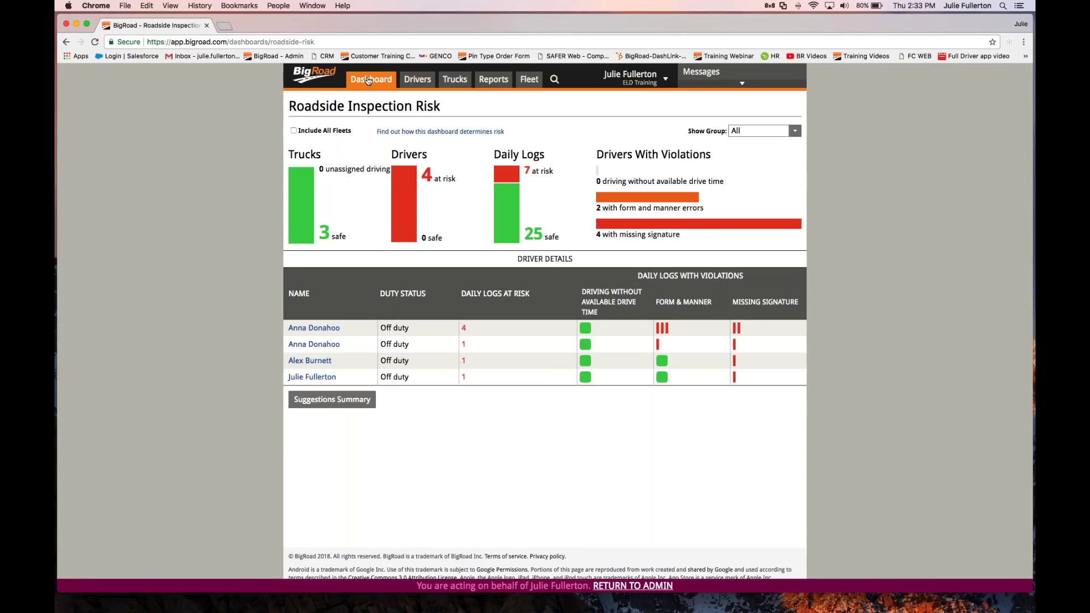
left_click_drag(319, 168, 446, 176)
left_click(388, 172)
left_click(446, 175)
double_click(534, 236)
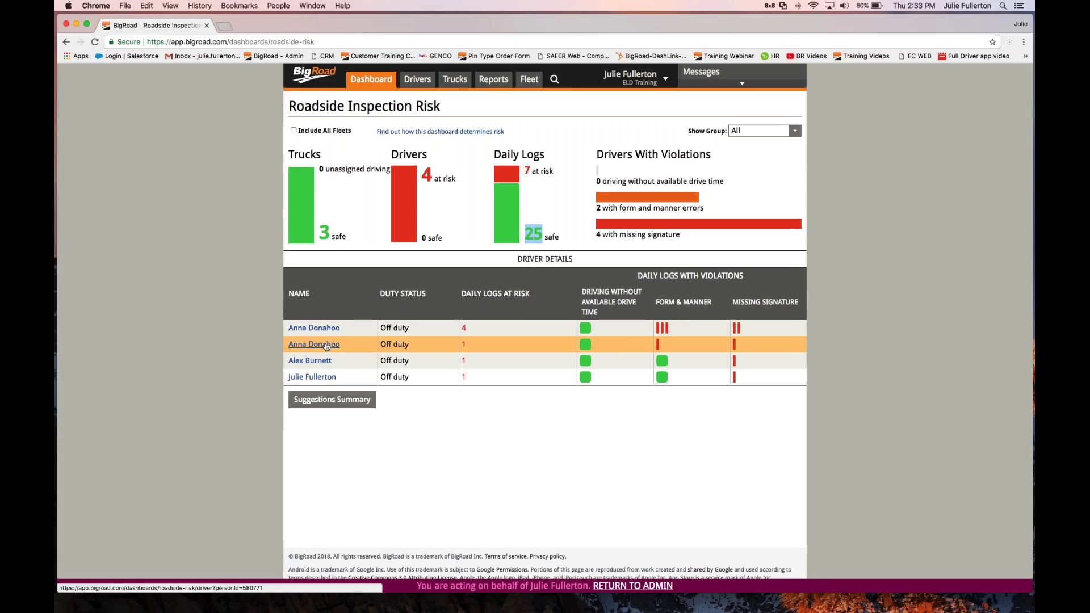
- Examine the driver details table's duty status, daily logs at risk, drive time violation, form and manner, and missing signature columns
left_click_drag(379, 294, 425, 297)
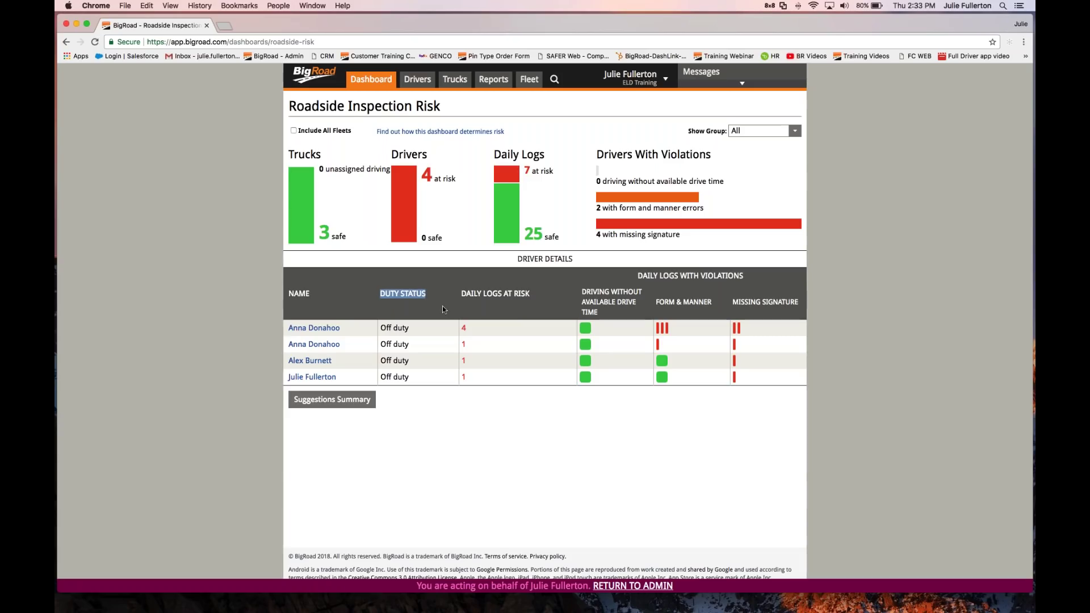
left_click(460, 296)
left_click_drag(462, 297, 529, 295)
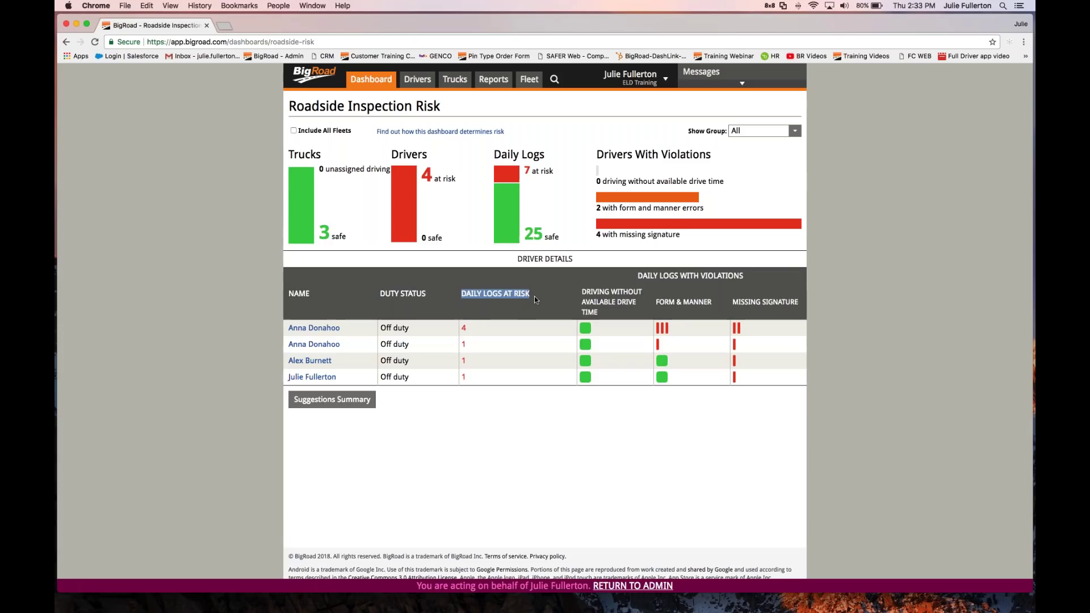
left_click_drag(535, 297, 599, 312)
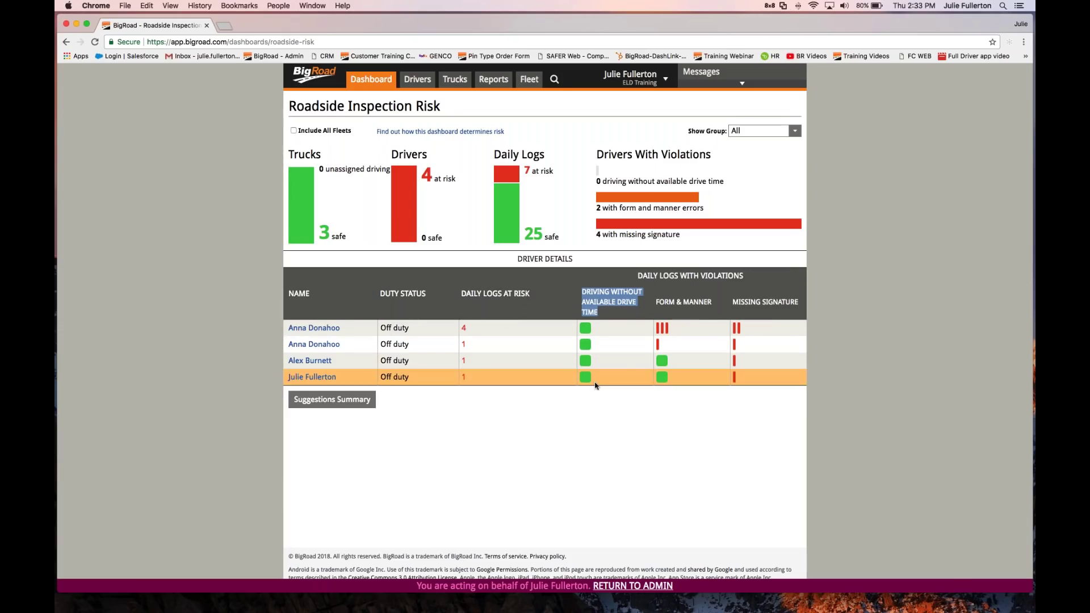
left_click(651, 306)
left_click_drag(651, 306, 714, 303)
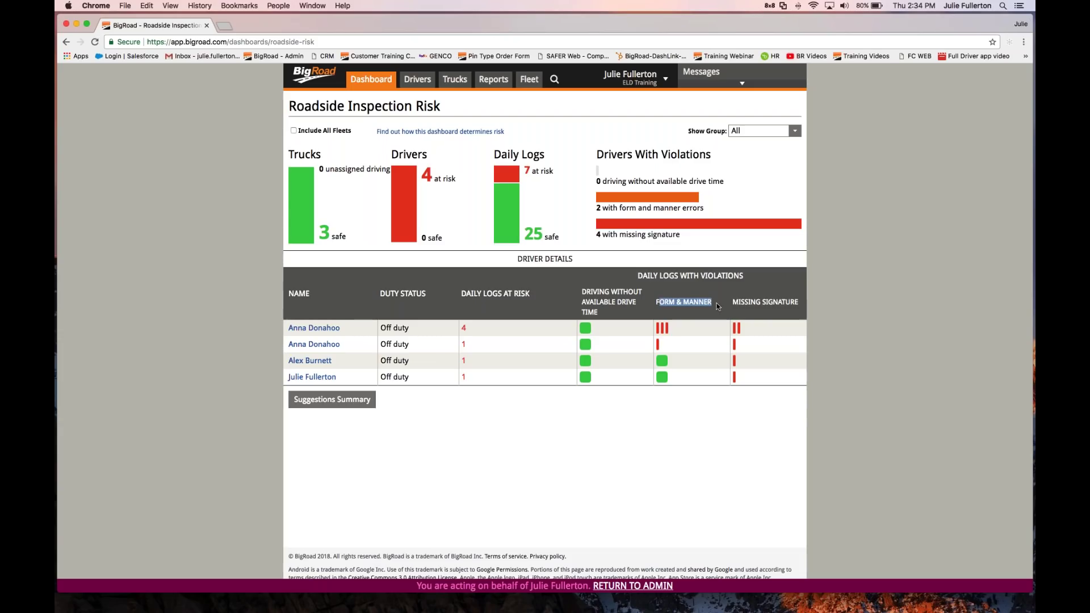
left_click_drag(734, 305, 797, 304)
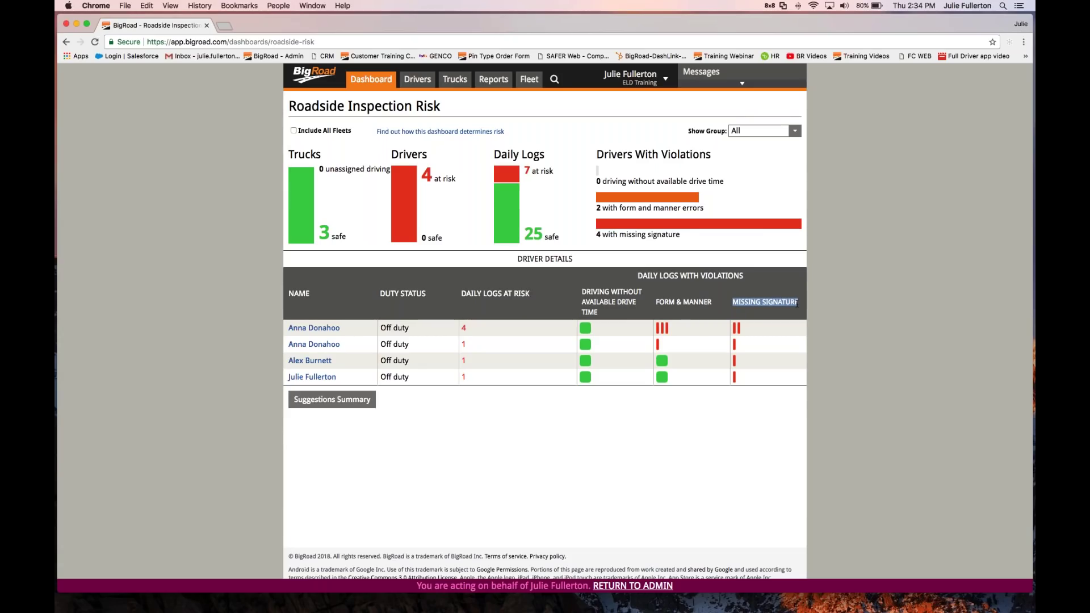
- Open the first listed driver's roadside risk details, check the drive, shift and cycle availability, and return to the dashboard
left_click(314, 329)
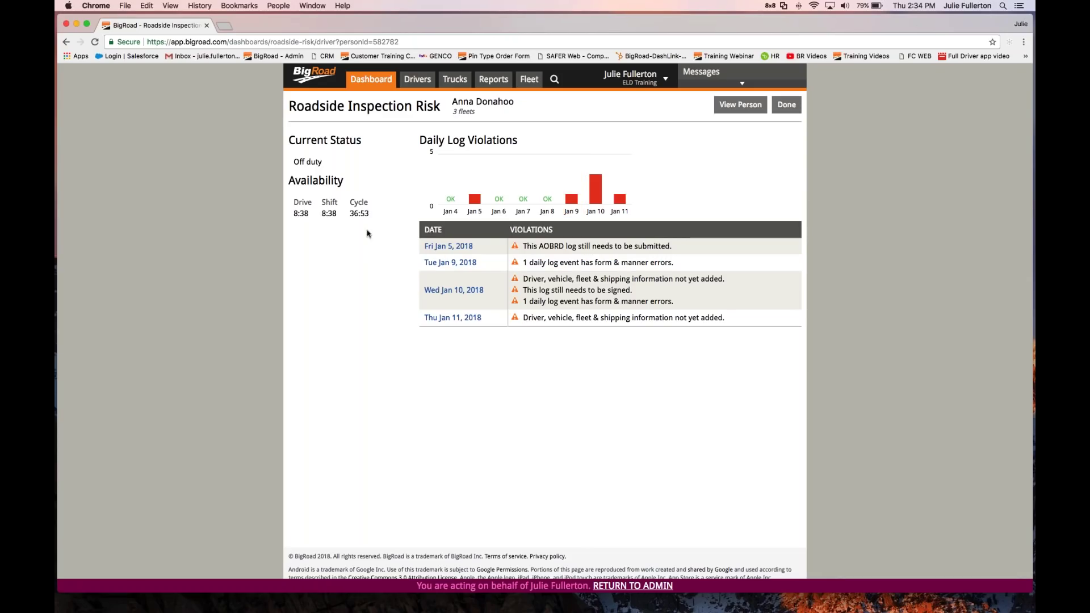
left_click_drag(374, 217, 293, 199)
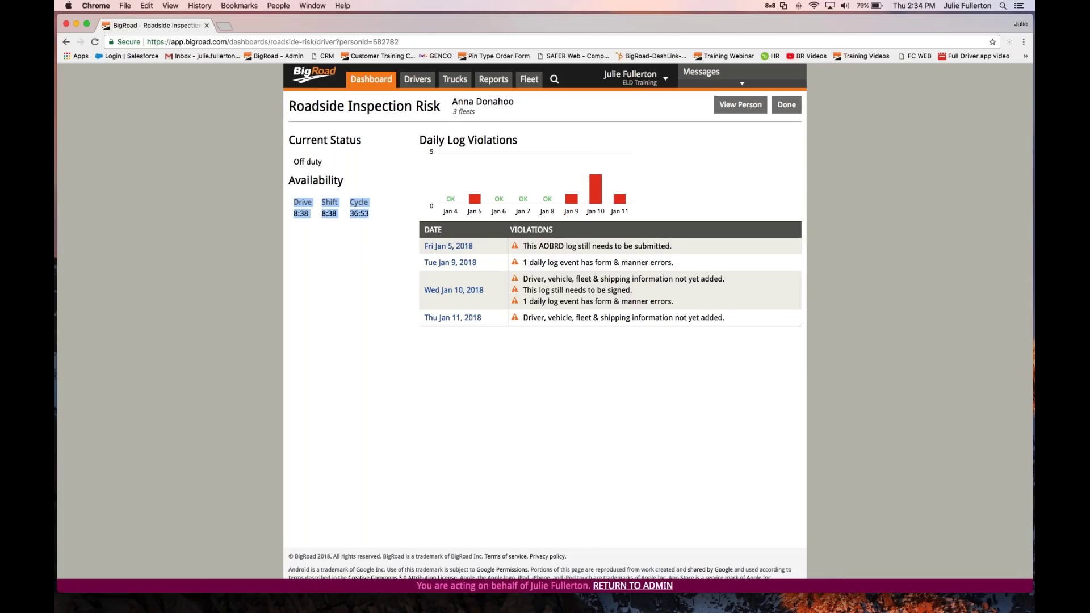
left_click(332, 231)
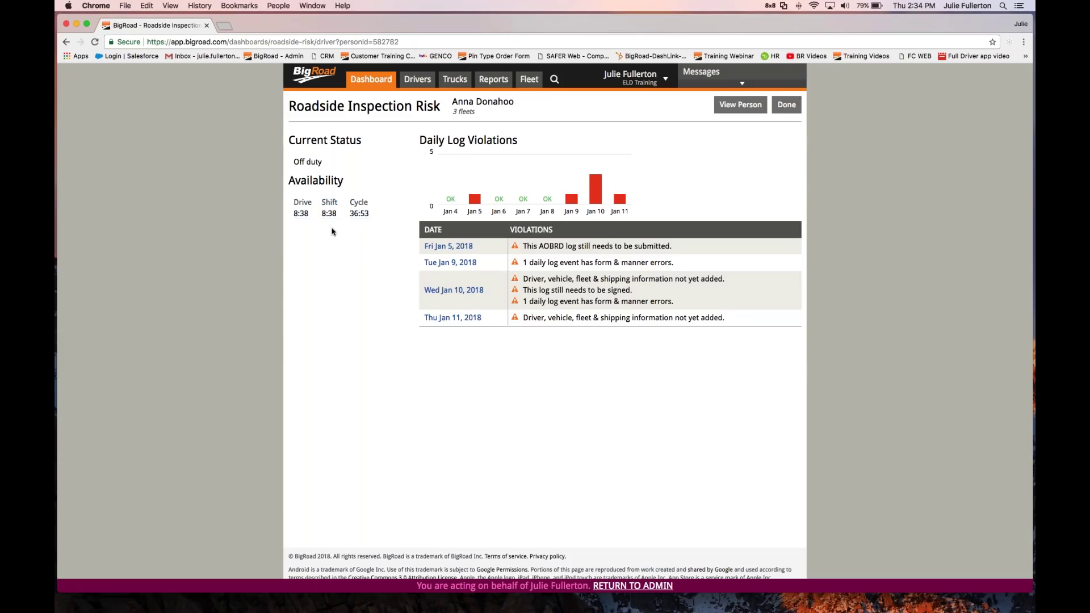
double_click(359, 202)
left_click(378, 83)
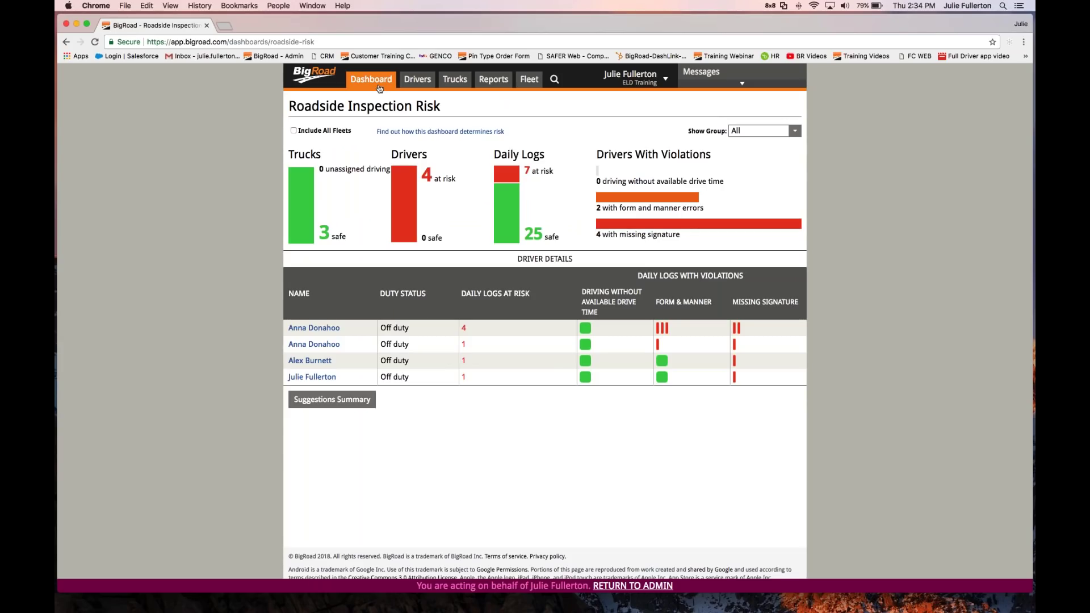
- Open the drivers overview and examine the map markers and the table's truck, duty status, last contact, last position and availability columns
left_click(419, 81)
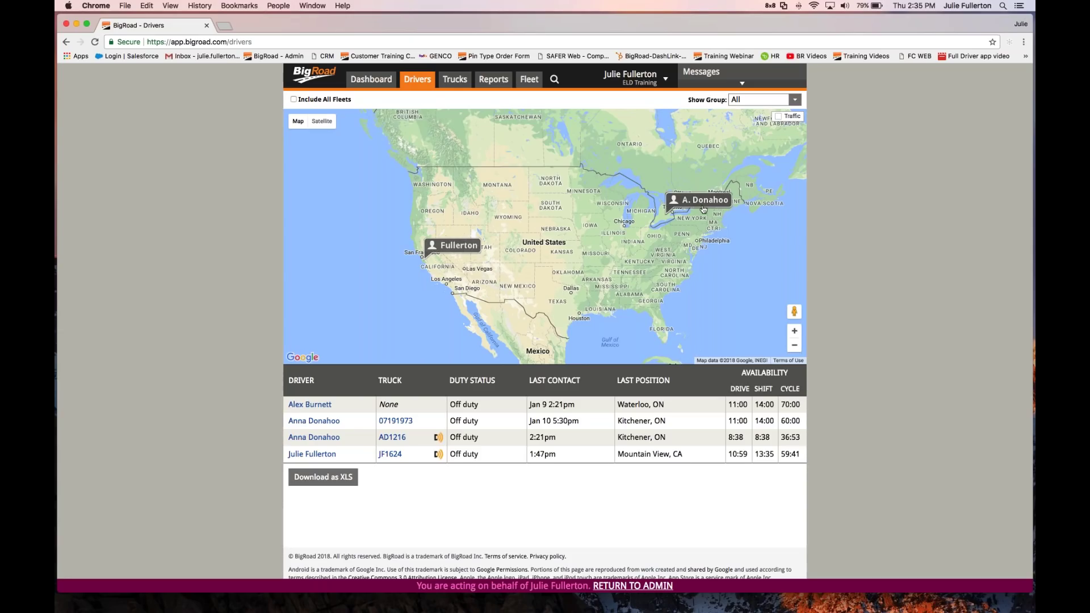
mouse_move(703, 209)
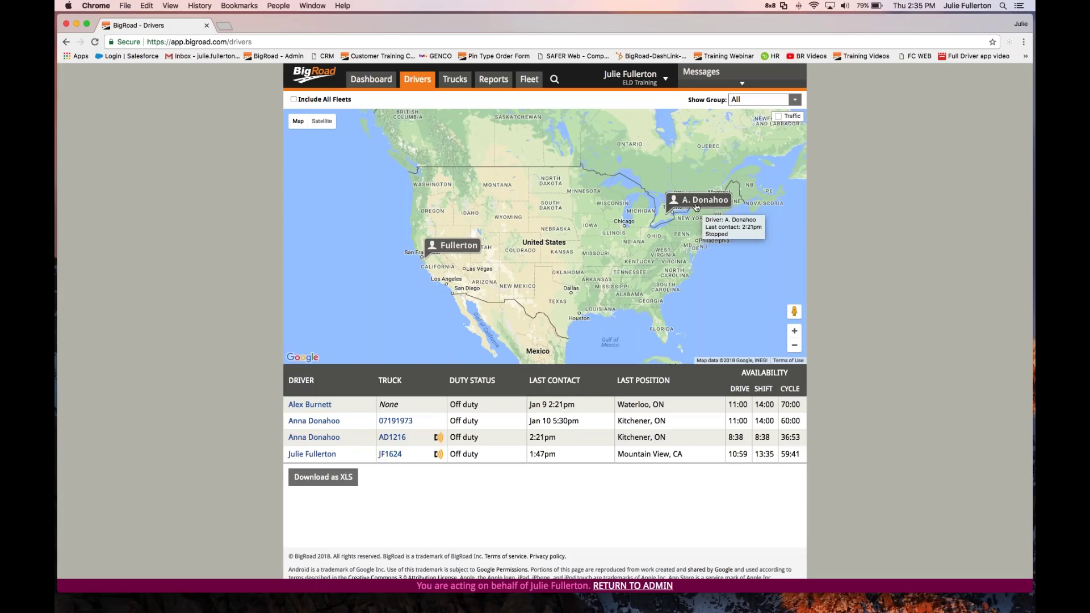
double_click(320, 383)
left_click_drag(371, 385, 496, 382)
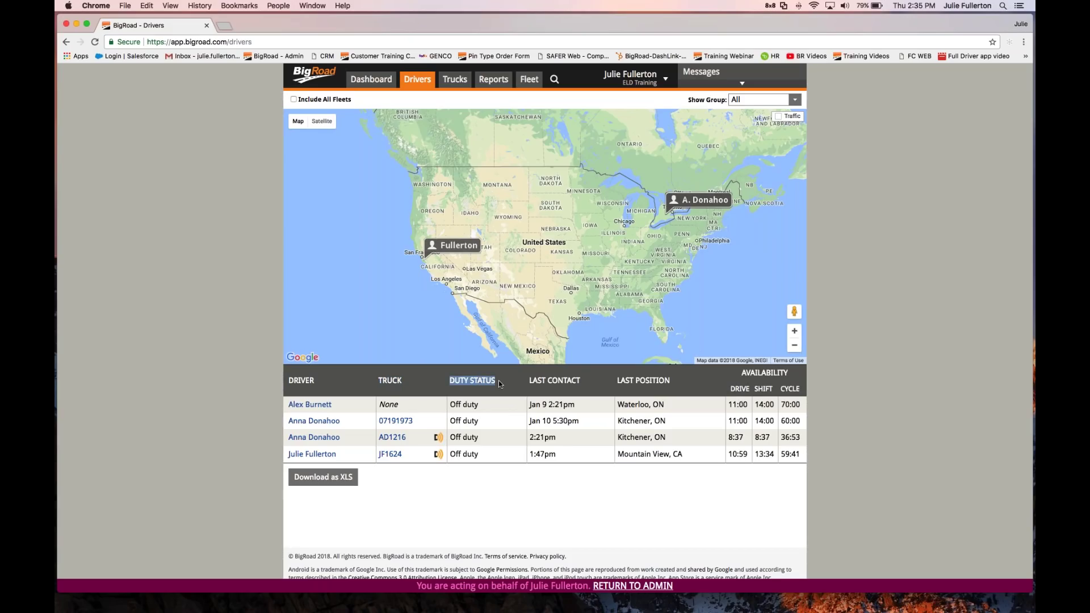
left_click_drag(527, 382, 670, 381)
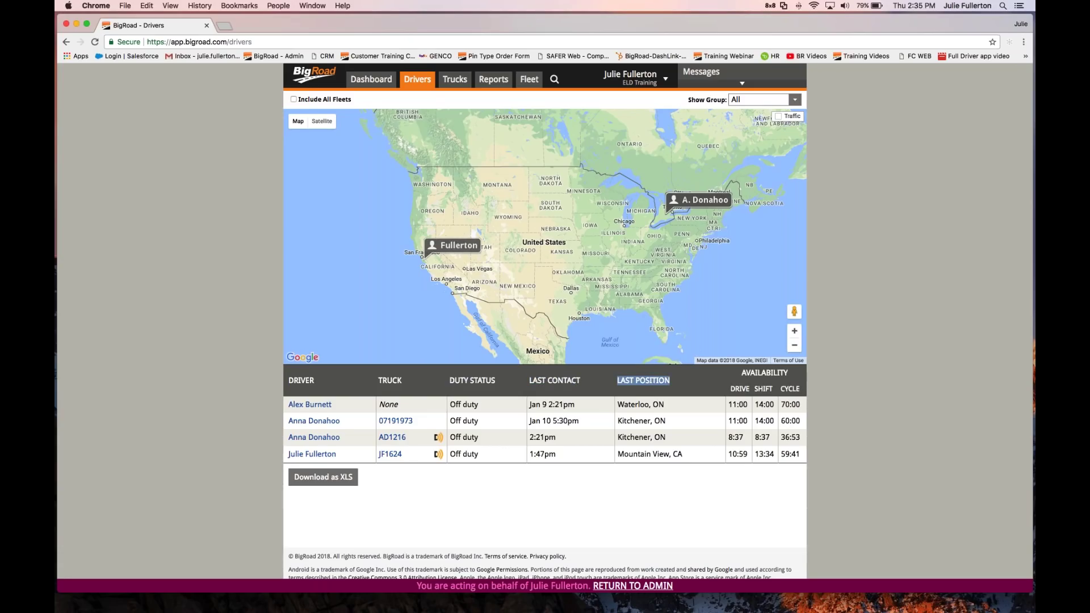
left_click_drag(528, 382, 580, 381)
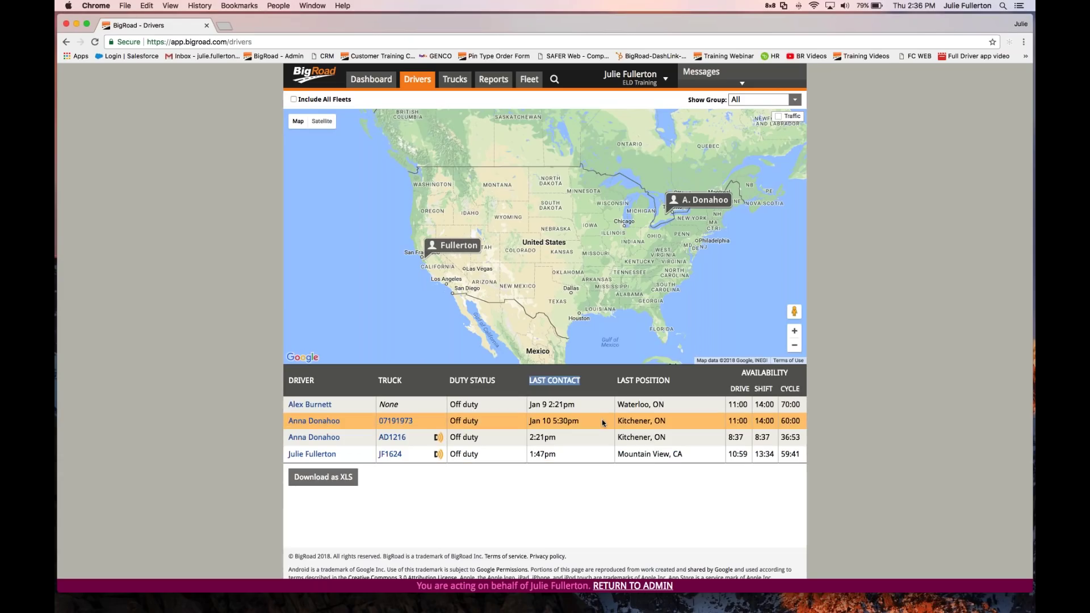
left_click(672, 383)
left_click_drag(679, 386, 772, 389)
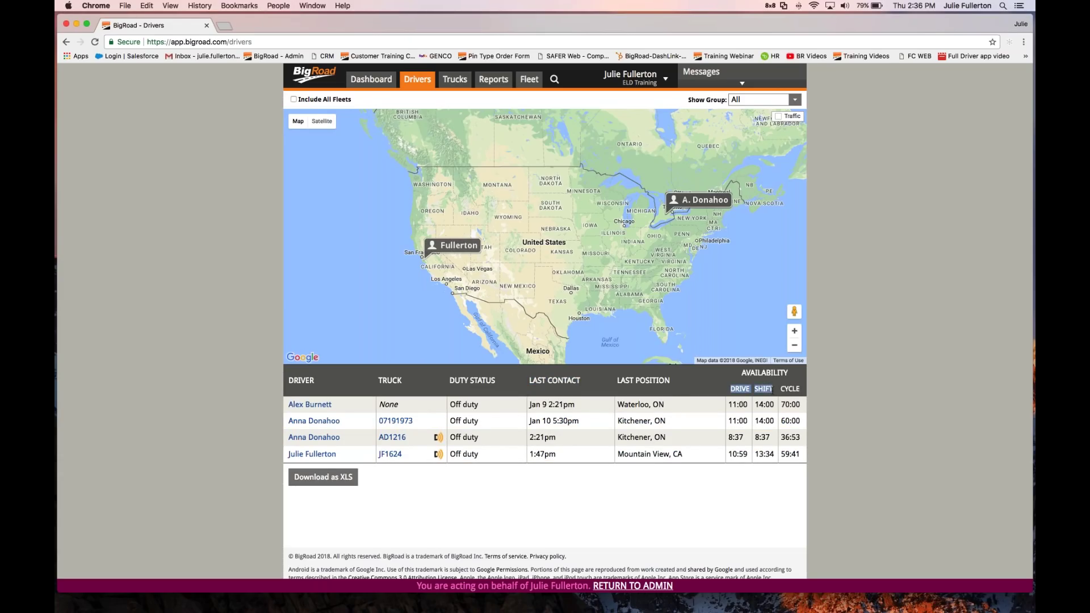
double_click(790, 391)
- Open the first listed driver's profile and review the contact details, home time zone and duty cycle
left_click(321, 406)
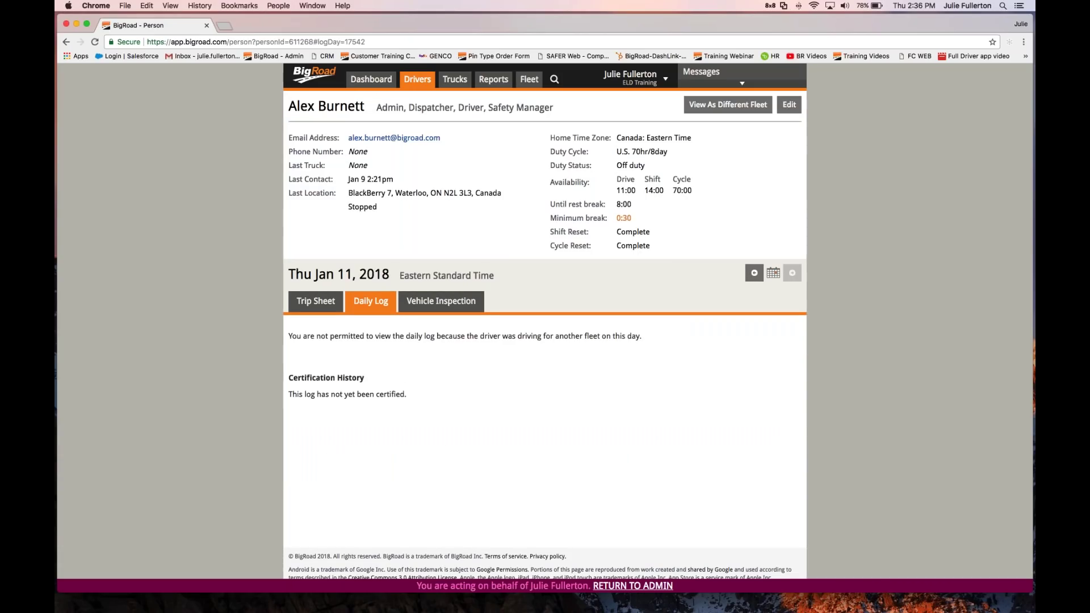
left_click_drag(288, 137, 334, 180)
left_click_drag(550, 138, 613, 138)
left_click(561, 152)
triple_click(560, 152)
- Display the driver's daily log for Jan 3, 2018 and review its certification status and date
left_click(773, 273)
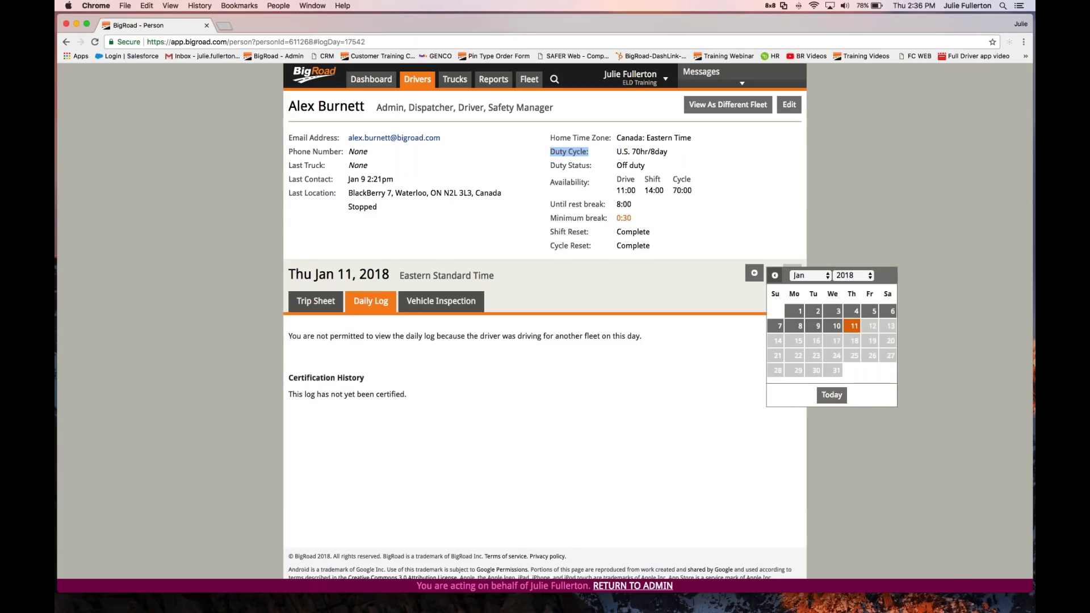
left_click(834, 311)
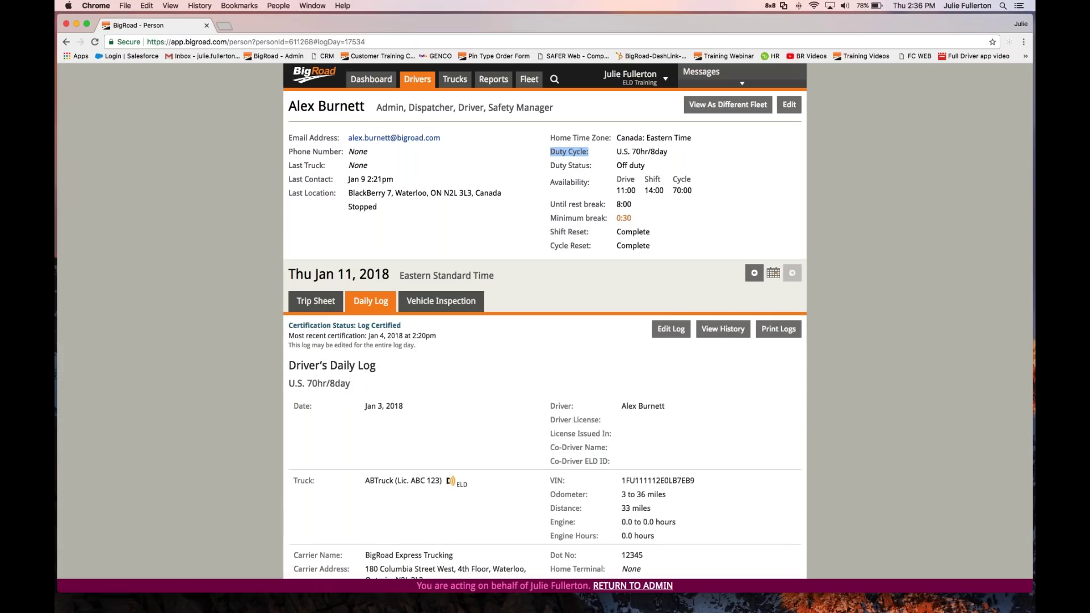
scroll(377, 358, "down", 2)
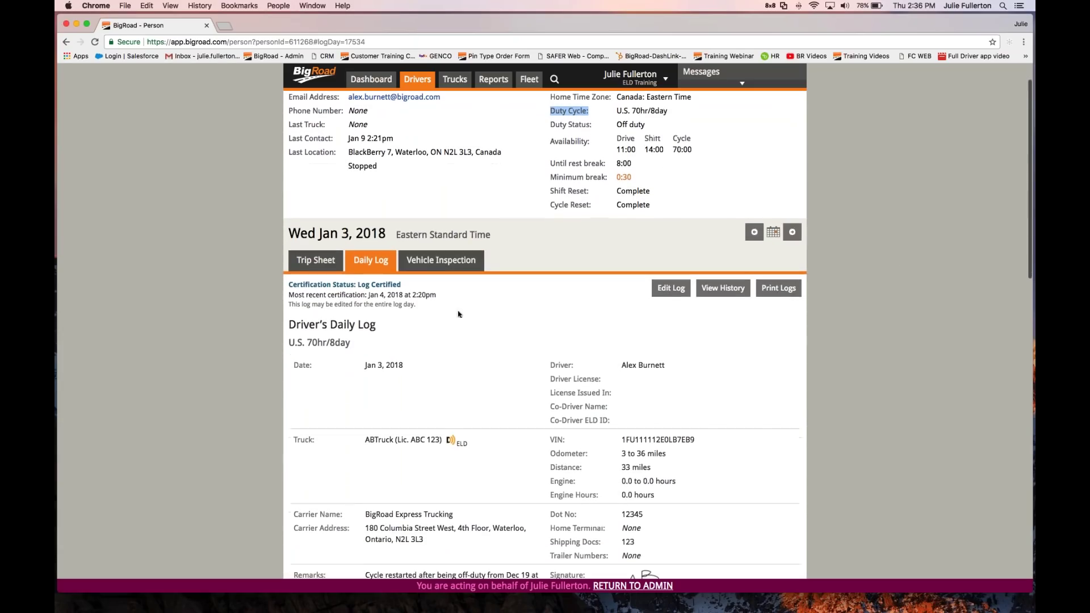
left_click_drag(365, 366, 403, 366)
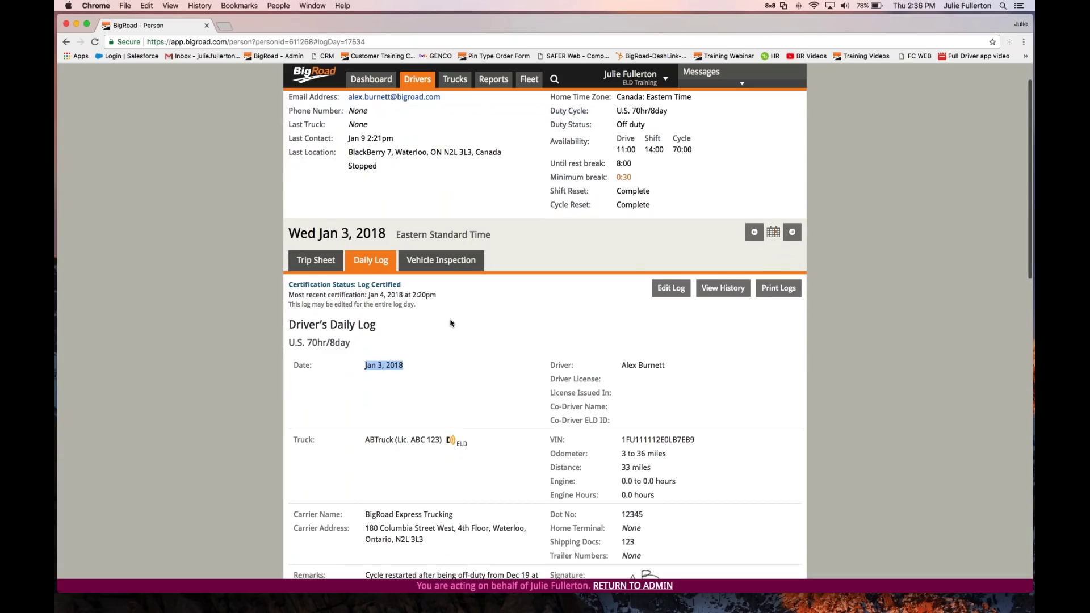
scroll(453, 328, "up", 2)
scroll(453, 328, "down", 7)
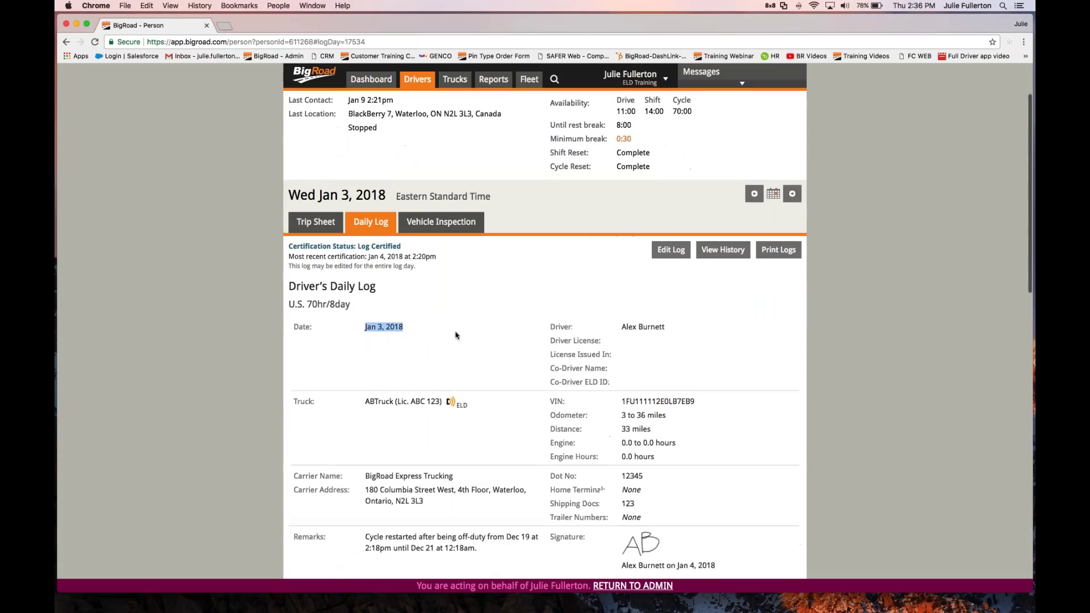
left_click(302, 276)
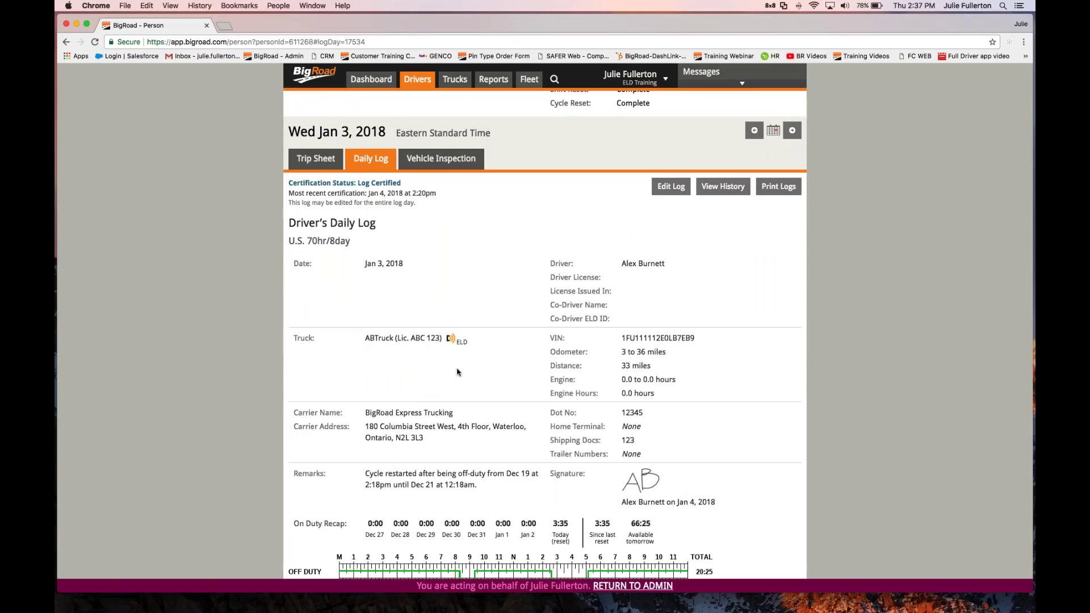
- Examine the daily log's VIN, odometer, distance and engine hours, and its carrier information
left_click_drag(548, 339, 547, 394)
left_click(511, 381)
left_click_drag(620, 383, 654, 394)
left_click(693, 390)
scroll(692, 391, "down", 3)
mouse_move(342, 337)
left_mouse_down()
mouse_move(298, 337)
mouse_move(312, 350)
mouse_move(343, 350)
left_mouse_up()
left_click(343, 351)
- Examine the daily log's remarks and signature, the duty status graph and the list of recorded events
scroll(343, 350, "down", 3)
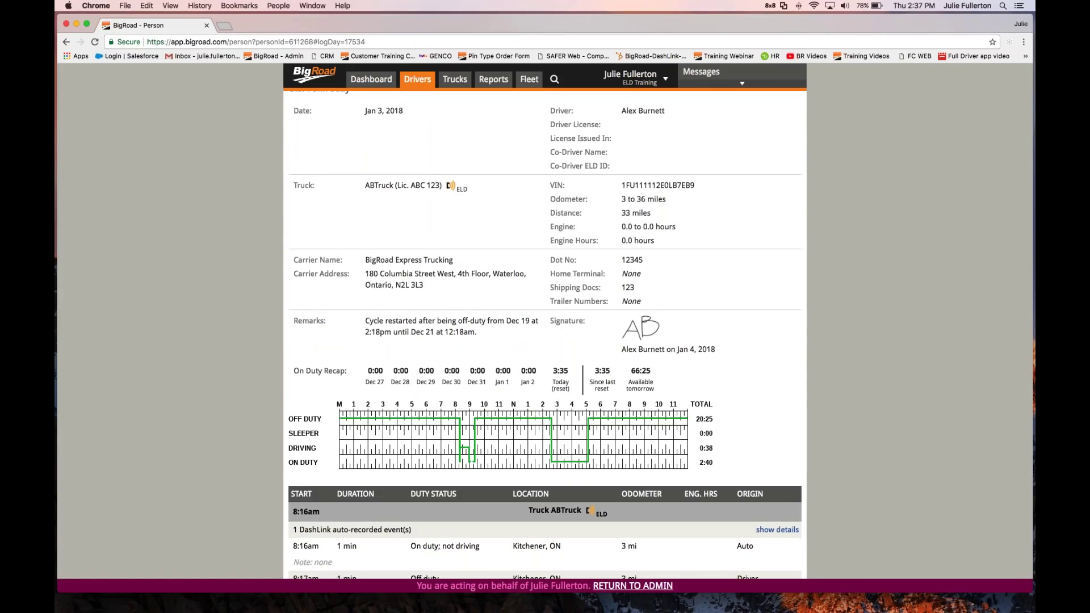
left_click_drag(329, 326, 294, 323)
left_click_drag(549, 321, 586, 323)
scroll(590, 324, "down", 3)
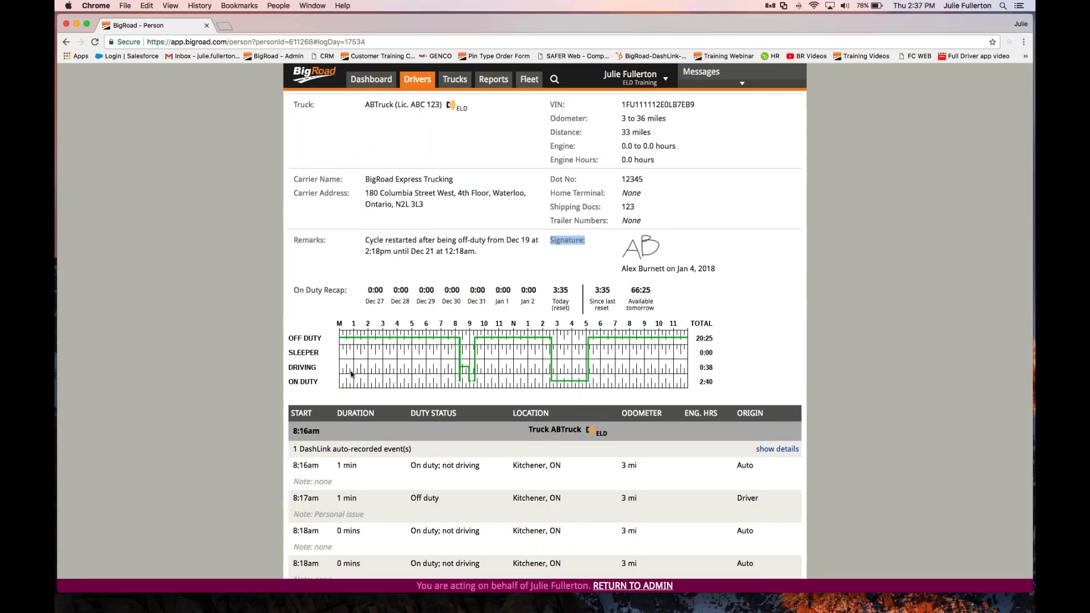
scroll(349, 370, "down", 6)
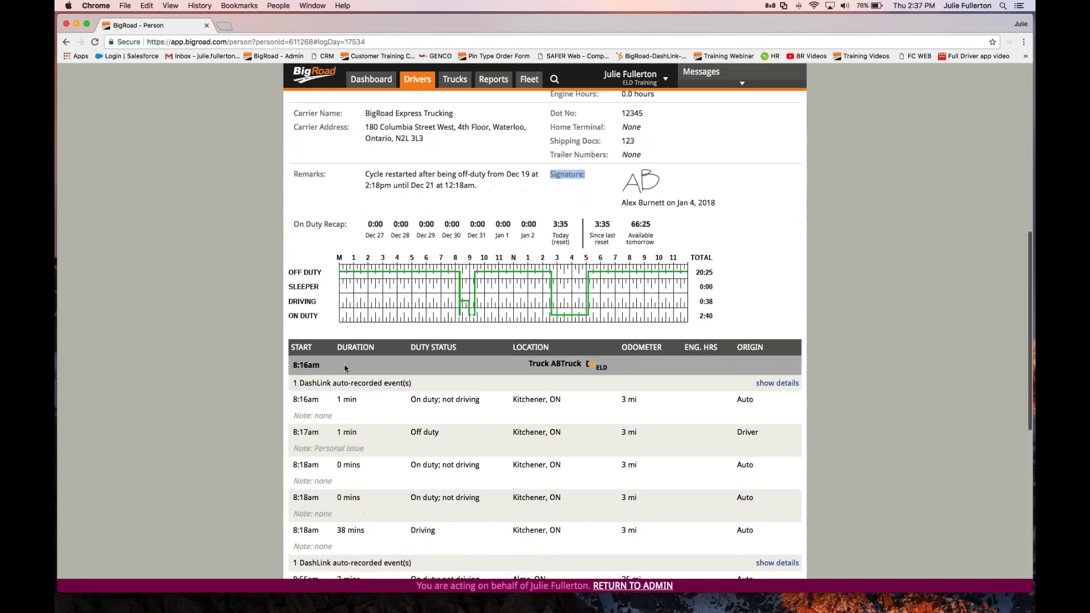
scroll(344, 365, "down", 1)
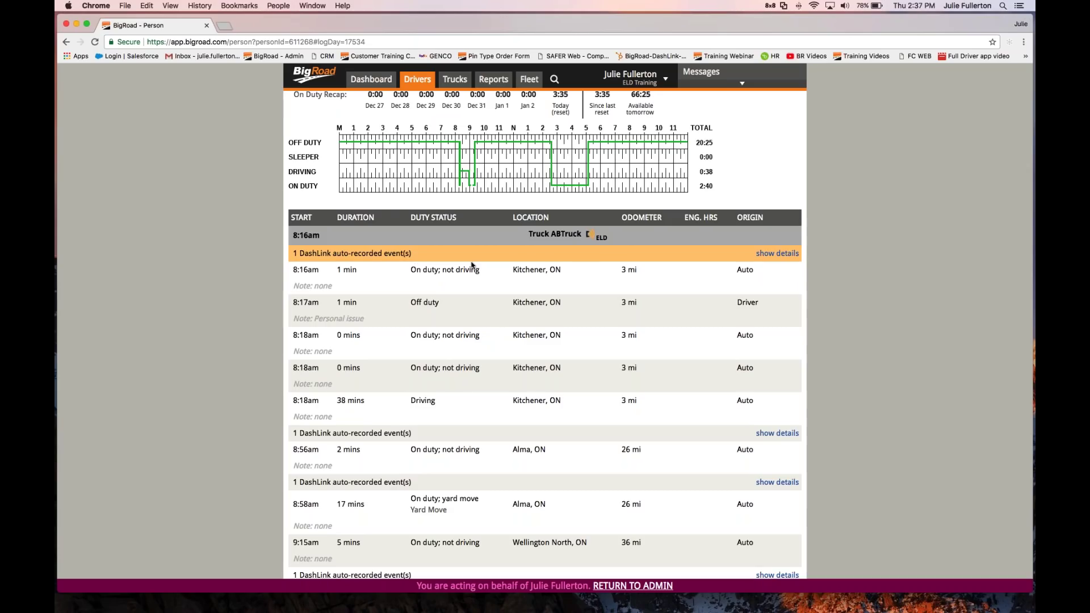
- Expand the first DashLink auto-recorded event of the log, review its details and collapse it again
left_click(776, 255)
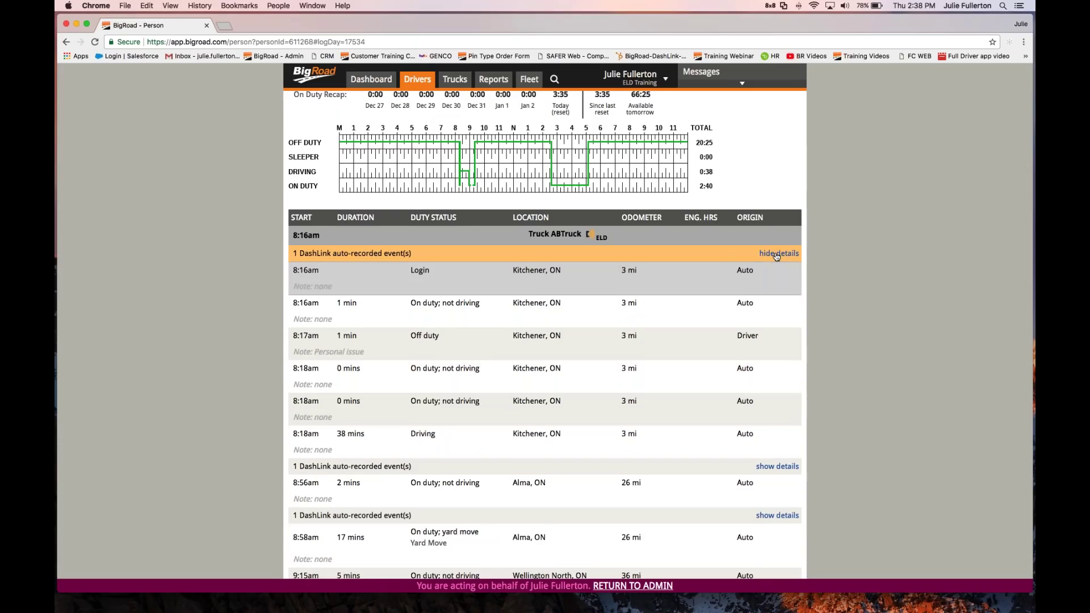
double_click(411, 271)
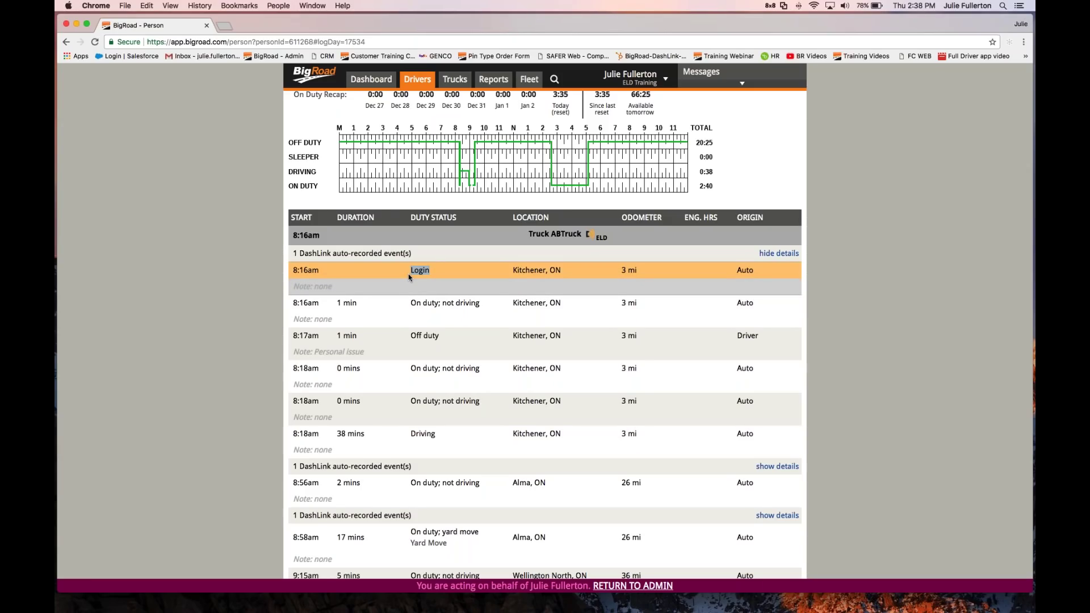
left_click(774, 254)
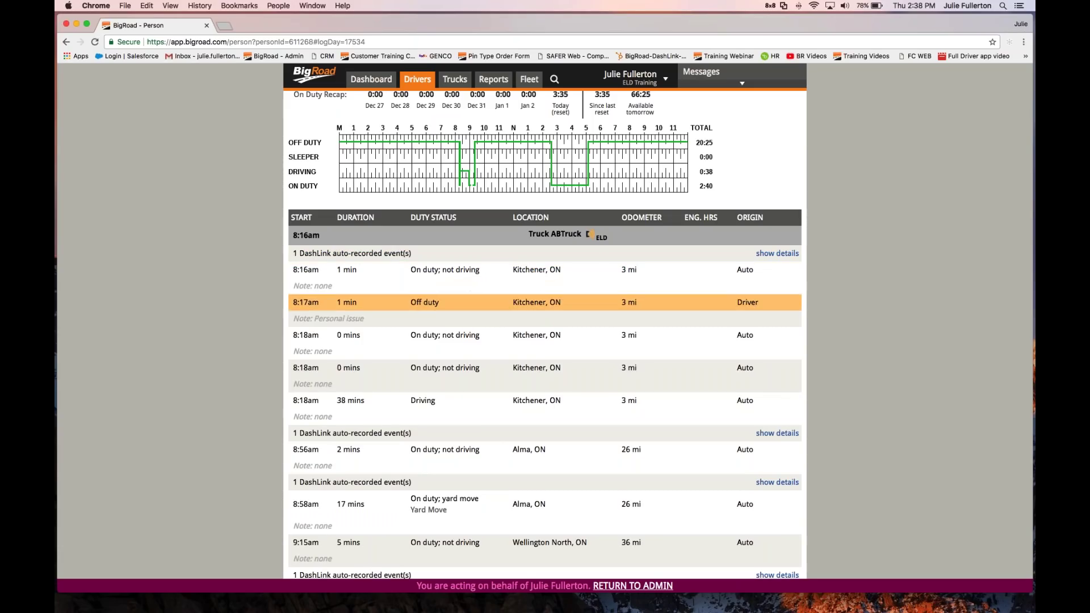
- Examine the note on the 8:17am off-duty event and compare its origin with that of the neighbouring events
left_click_drag(363, 319, 293, 319)
left_click(390, 335)
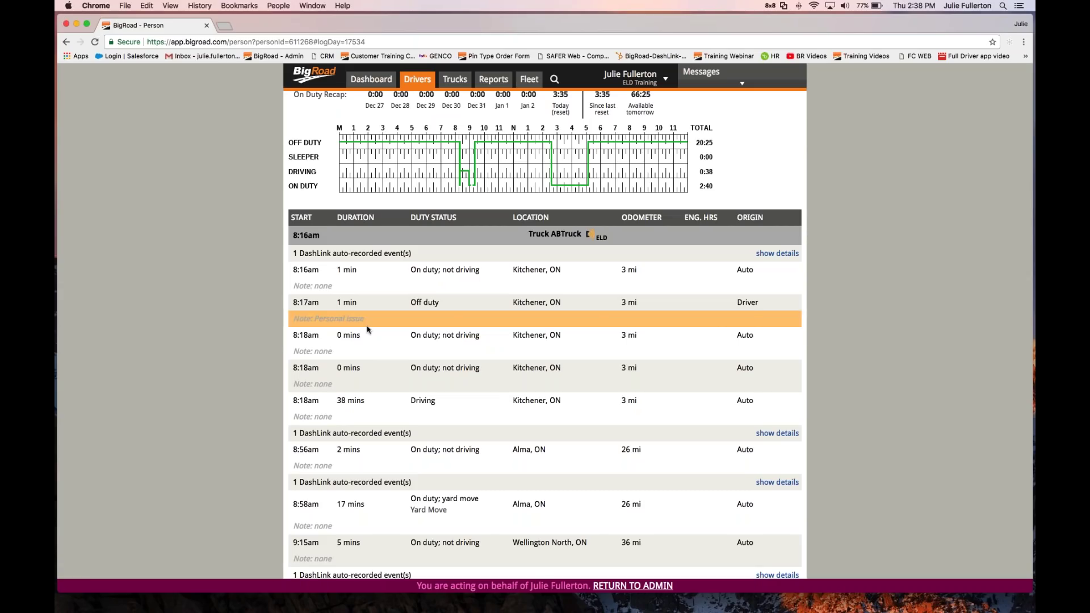
left_click_drag(759, 303, 735, 305)
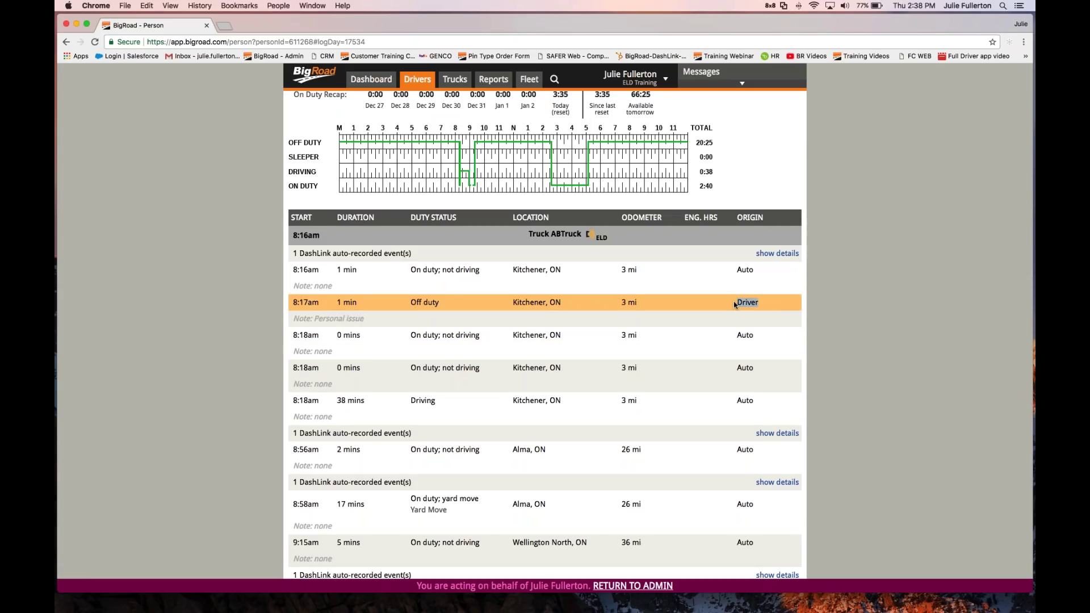
double_click(745, 368)
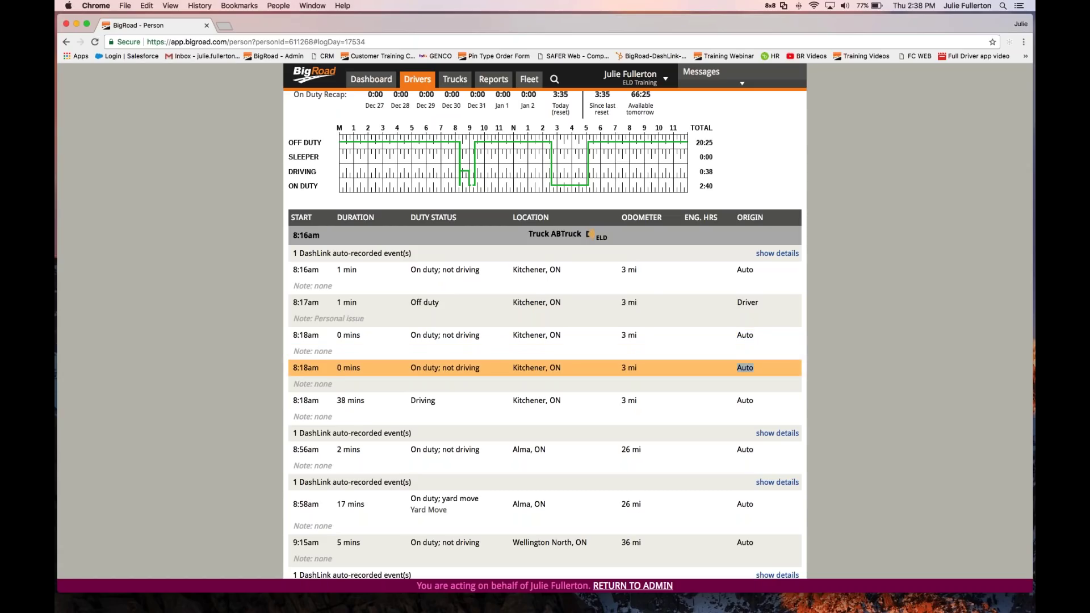
double_click(745, 400)
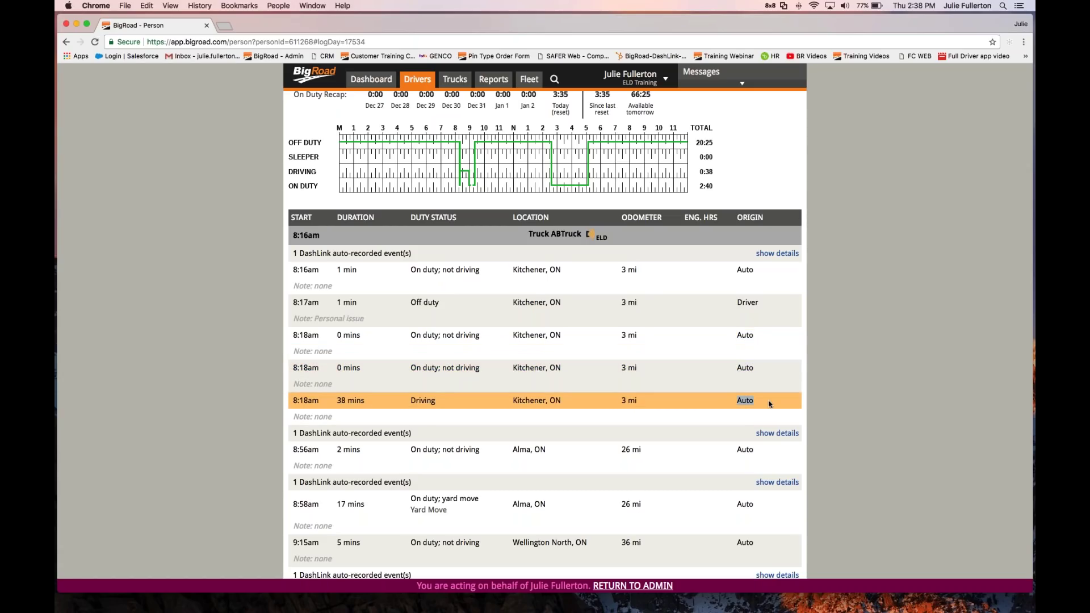
scroll(769, 404, "down", 1)
left_click_drag(736, 291, 764, 294)
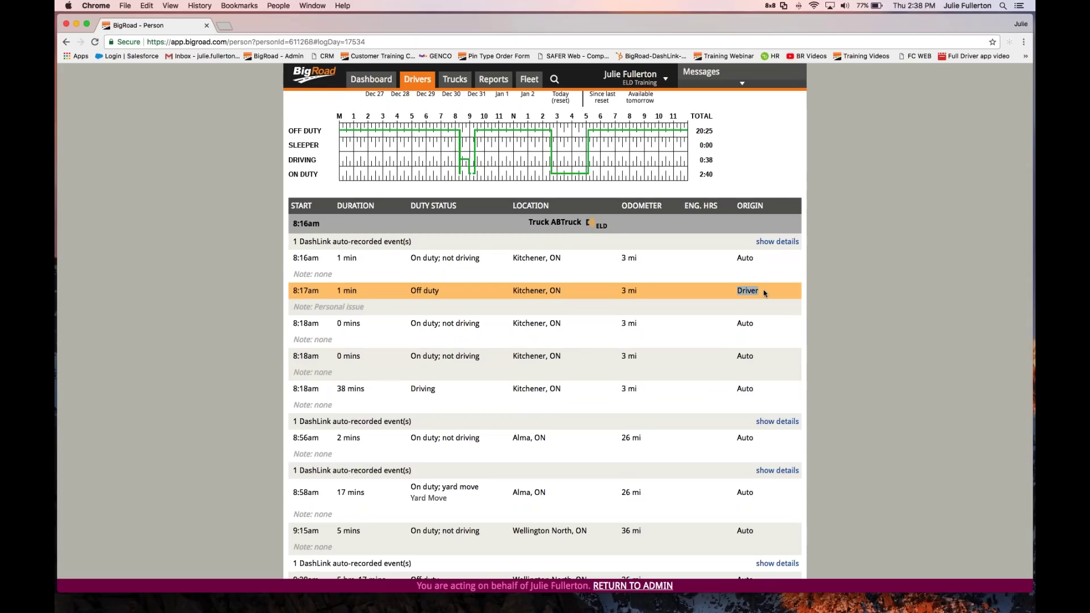
- Examine the DashLink auto-recorded event details for the start and end of the yard move
scroll(764, 294, "down", 4)
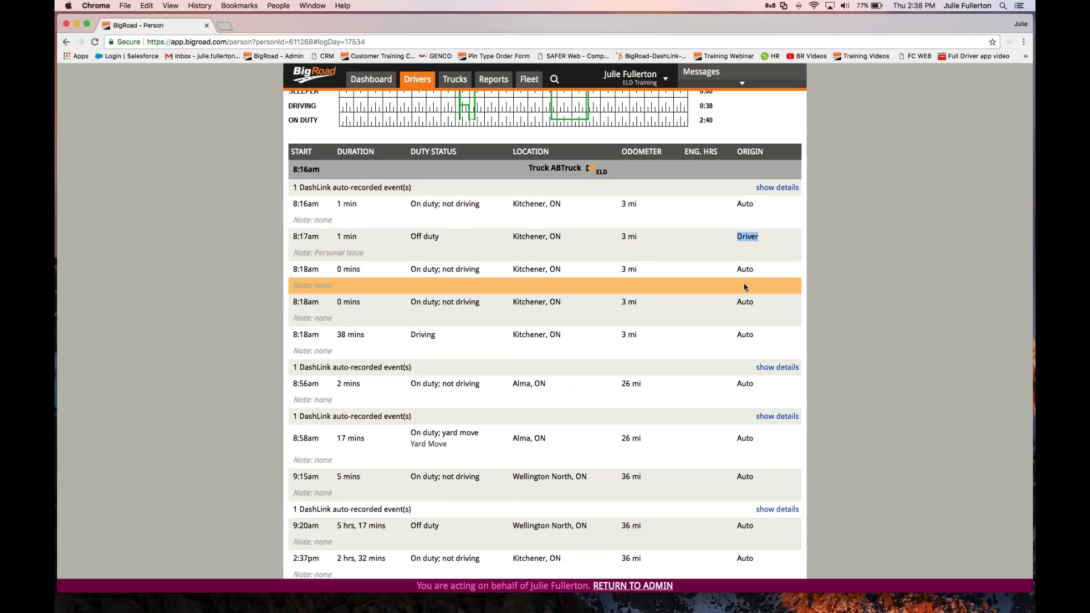
scroll(636, 349, "down", 2)
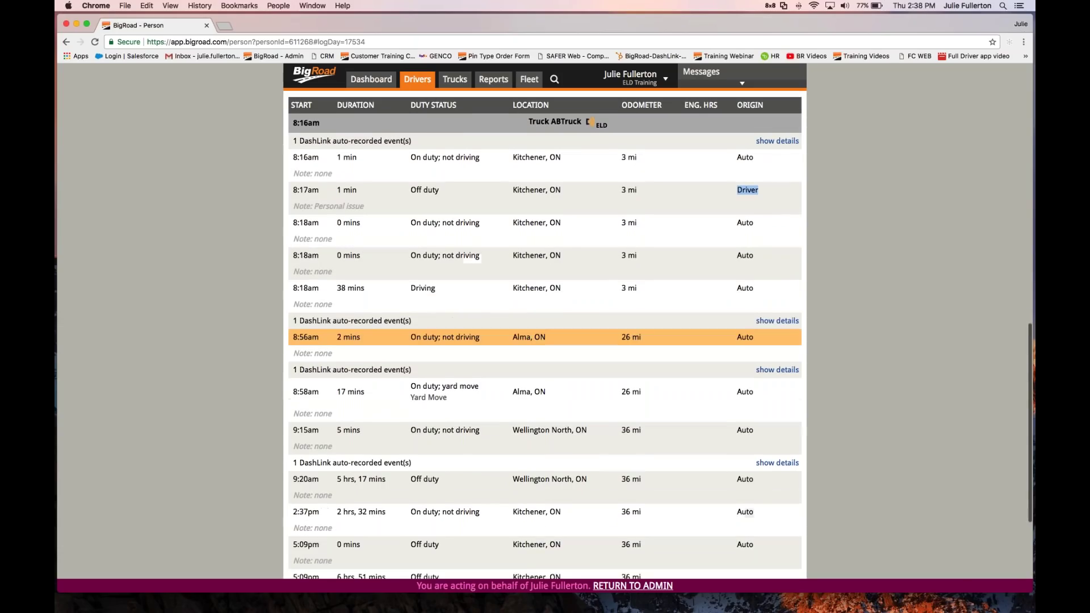
left_click(775, 463)
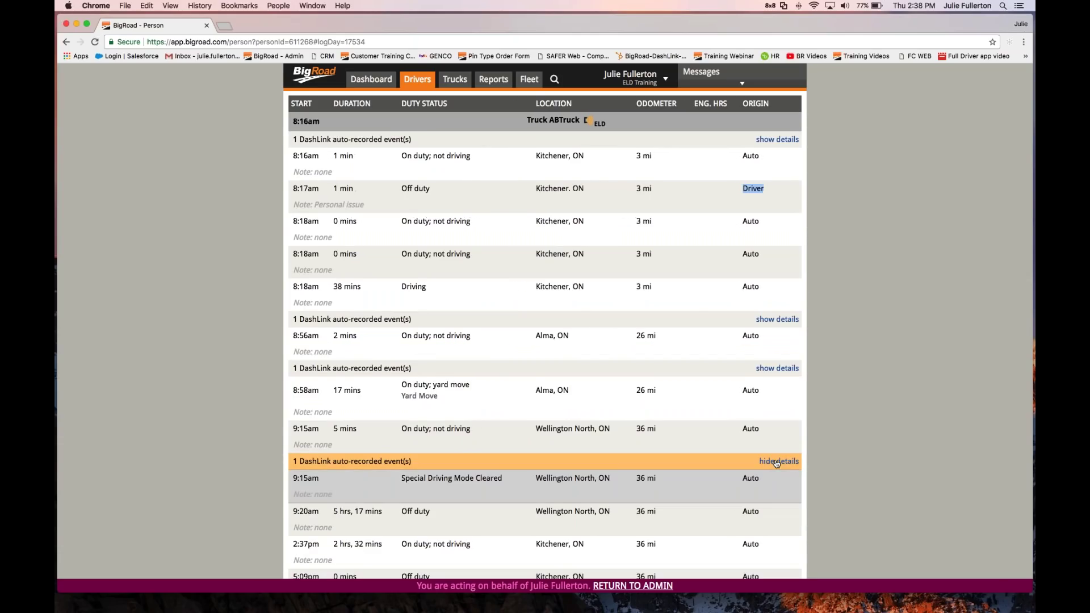
left_click(776, 462)
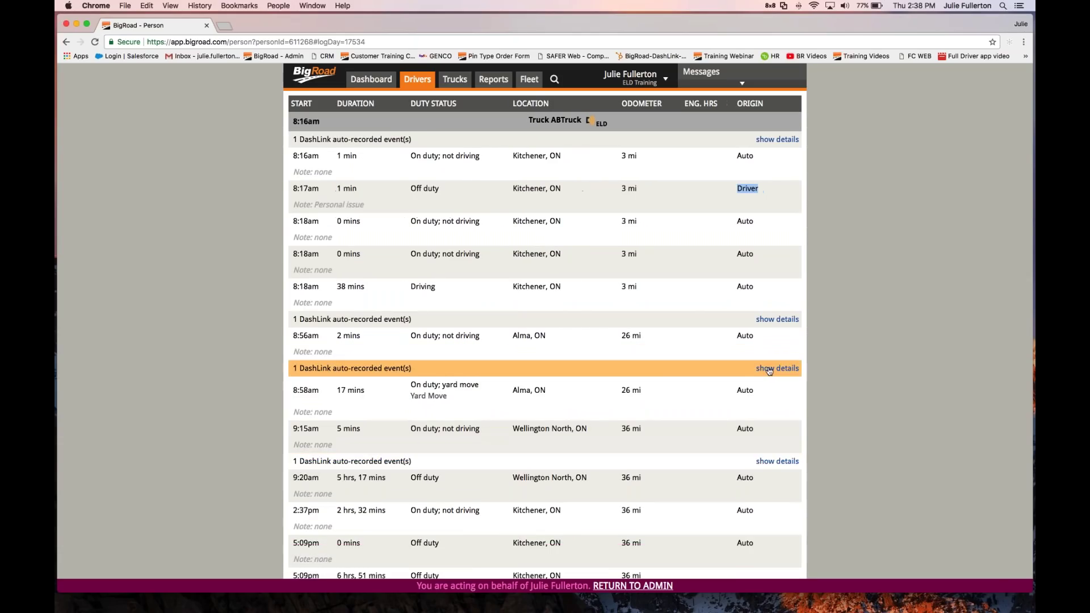
left_click(769, 370)
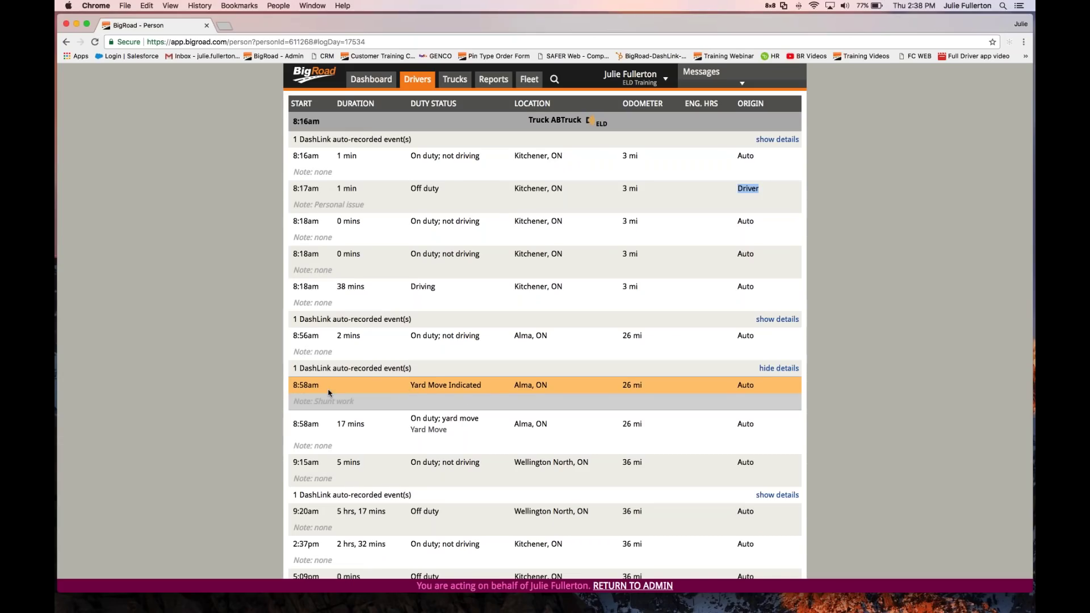
left_click(786, 368)
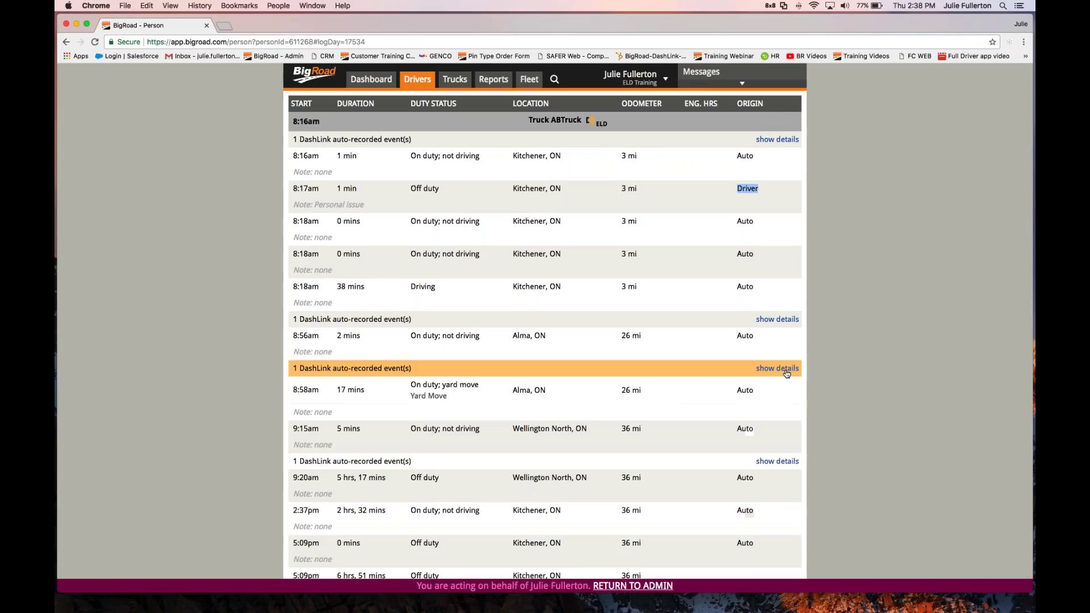
left_click(781, 462)
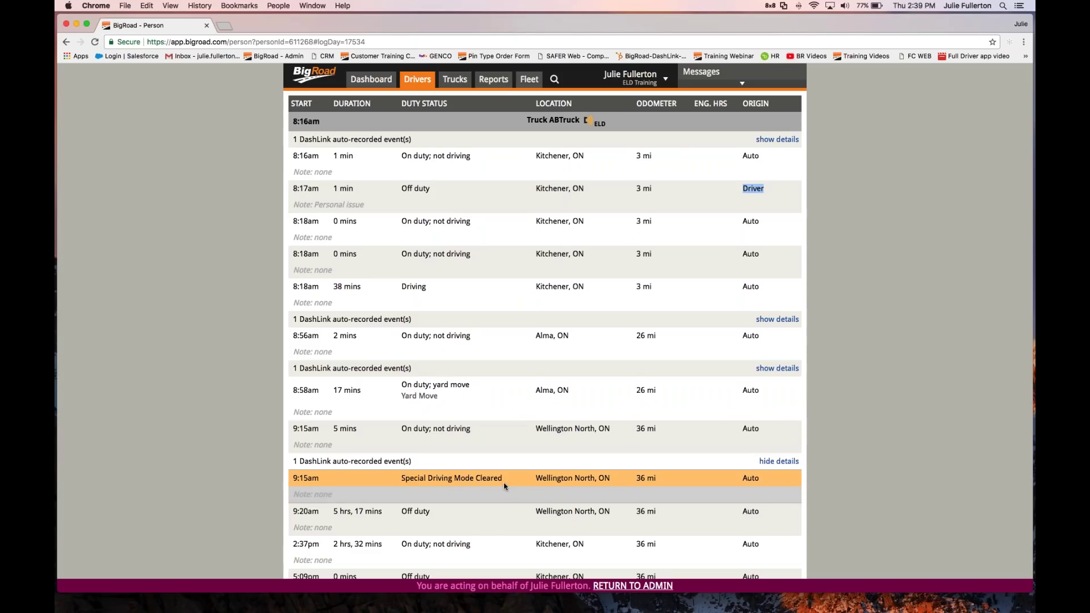
- Examine the certification history at the end of the log, and the truck's ELD marker and remarks in its header
scroll(508, 472, "down", 5)
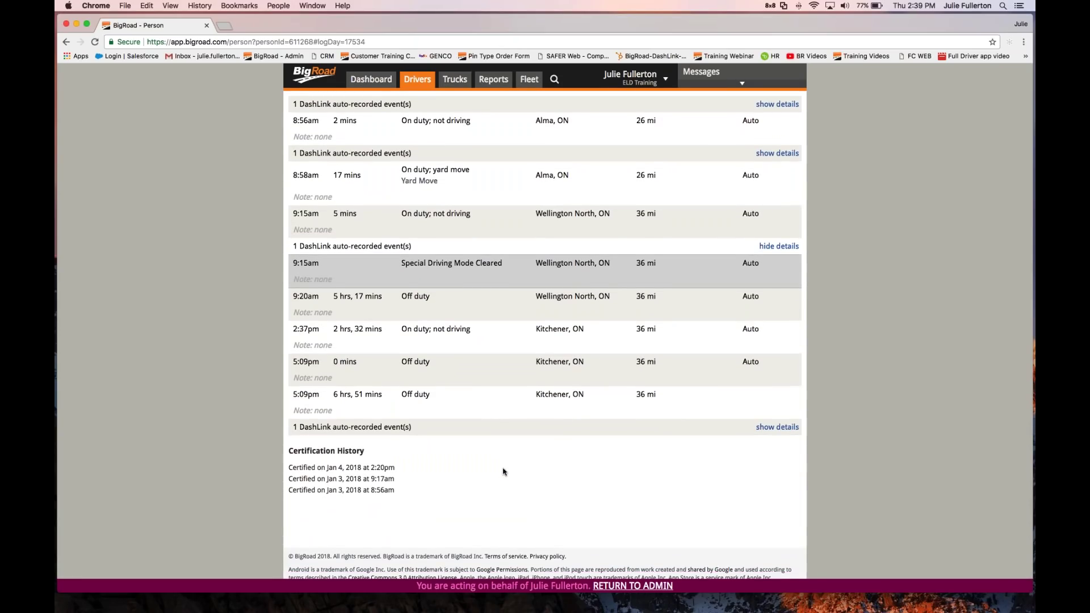
left_click_drag(364, 450, 290, 451)
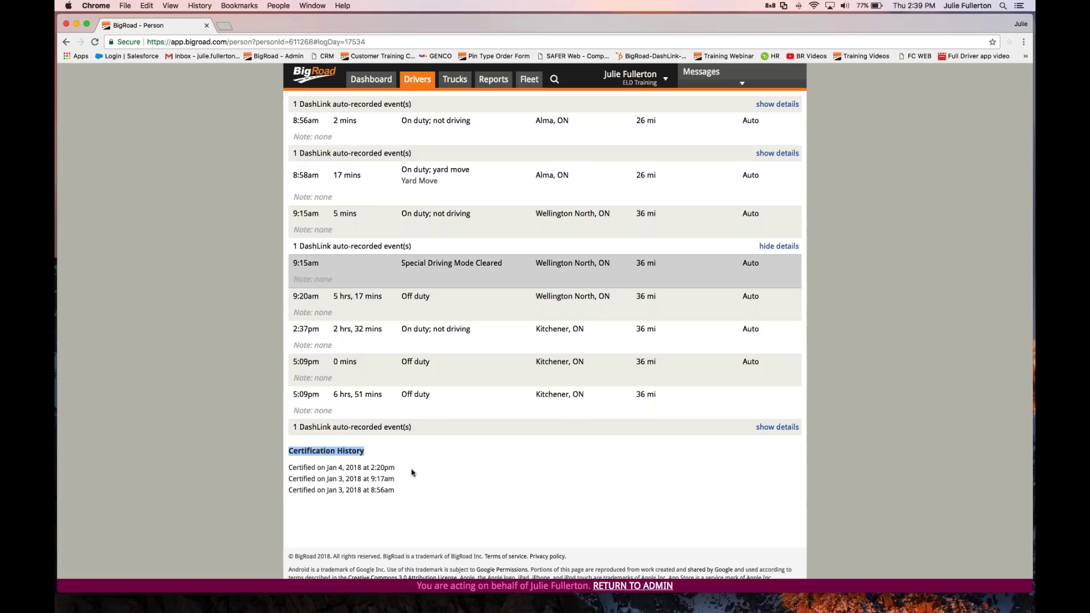
scroll(420, 475, "up", 10)
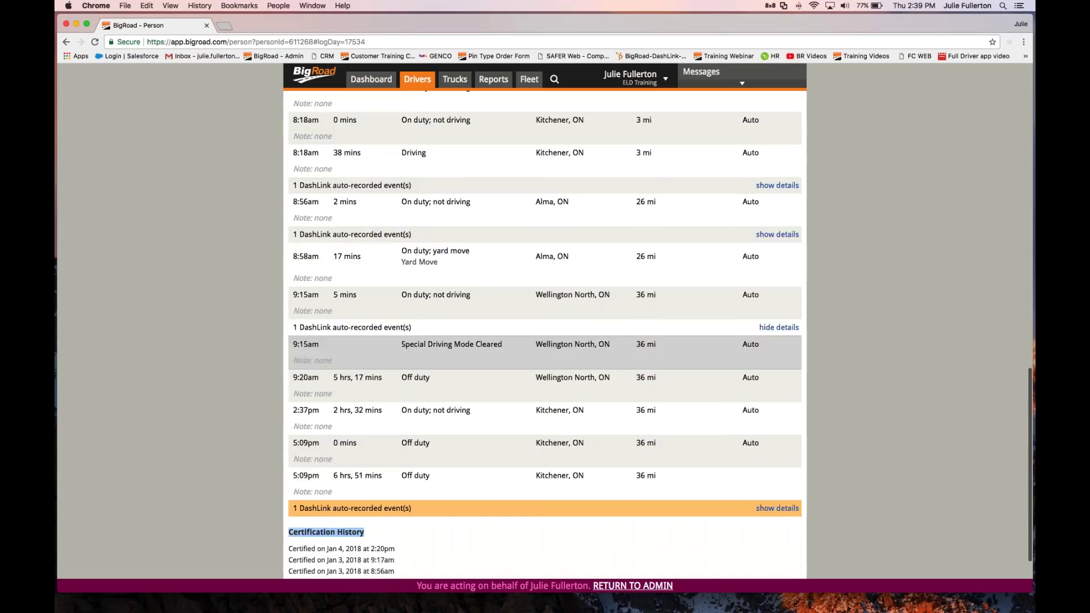
scroll(420, 476, "up", 8)
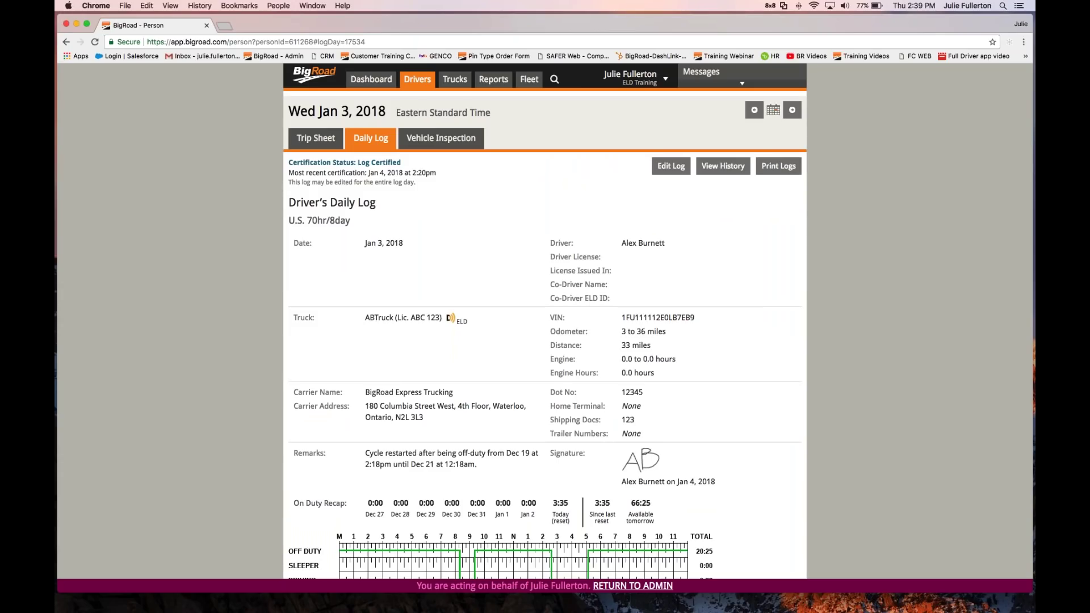
left_click_drag(468, 321, 445, 317)
left_click(456, 337)
left_click_drag(588, 454, 572, 454)
- Open the Jan 3, 2018 daily log for editing and review its rule options without saving changes
left_click(669, 170)
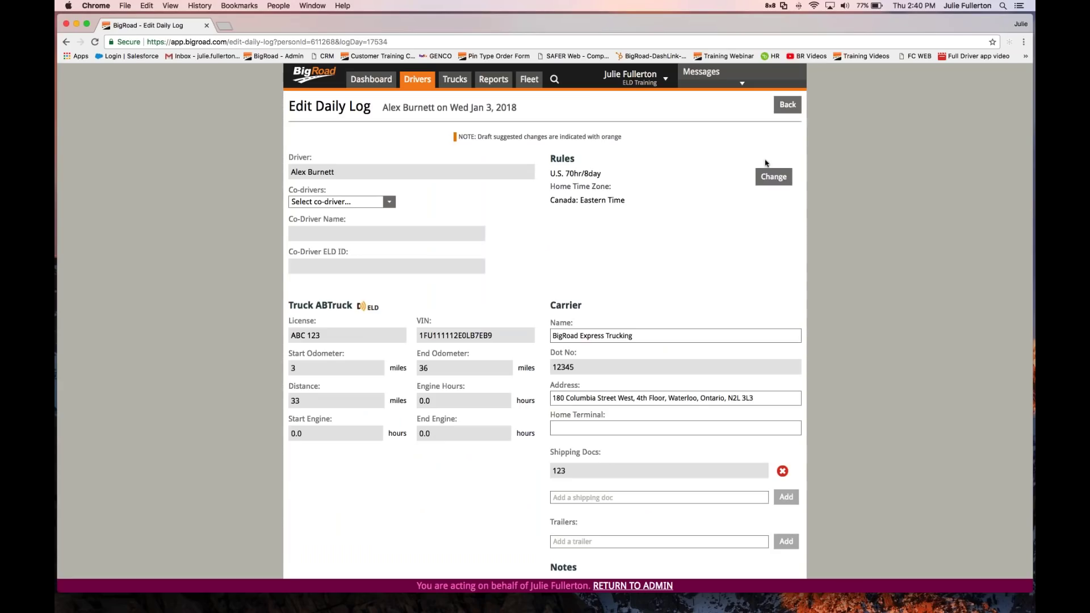
left_click(763, 179)
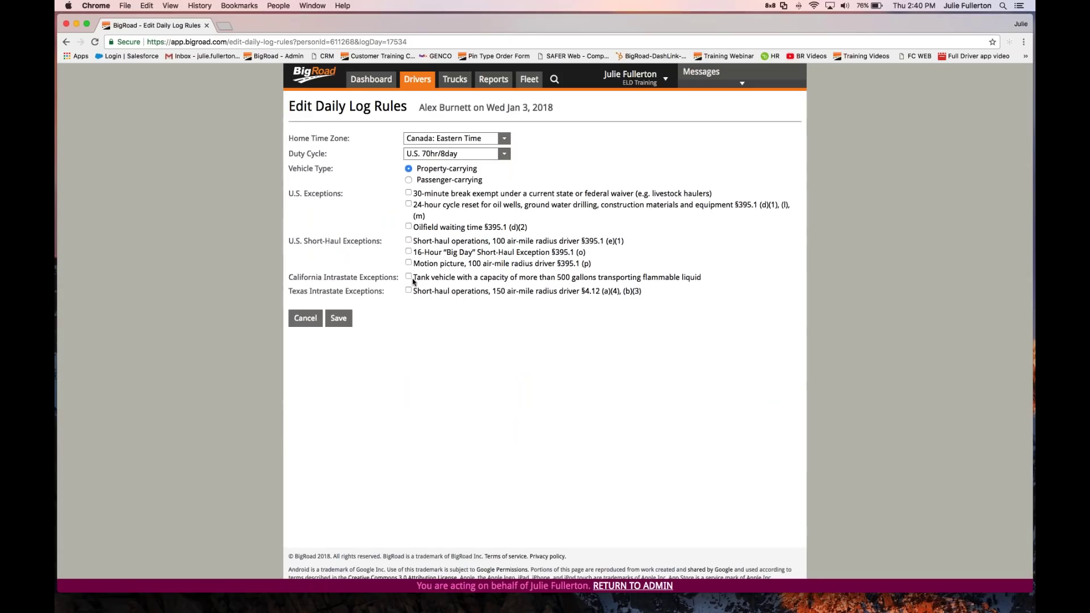
left_click(305, 319)
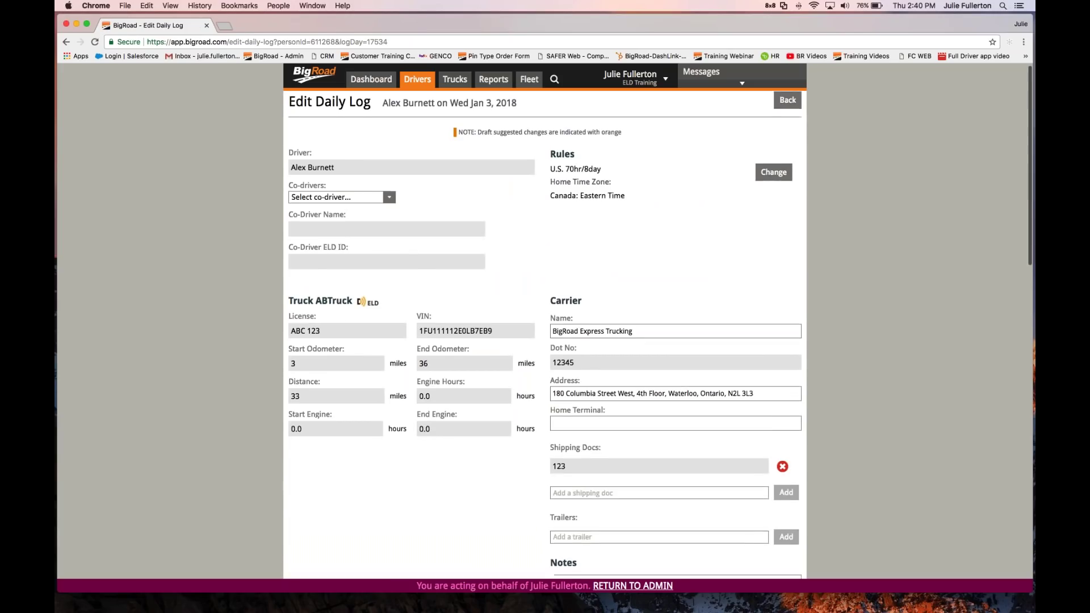
- Examine the editable shipping document, trailer and notes fields and the truck's odometer field
scroll(564, 374, "down", 5)
left_click(564, 373)
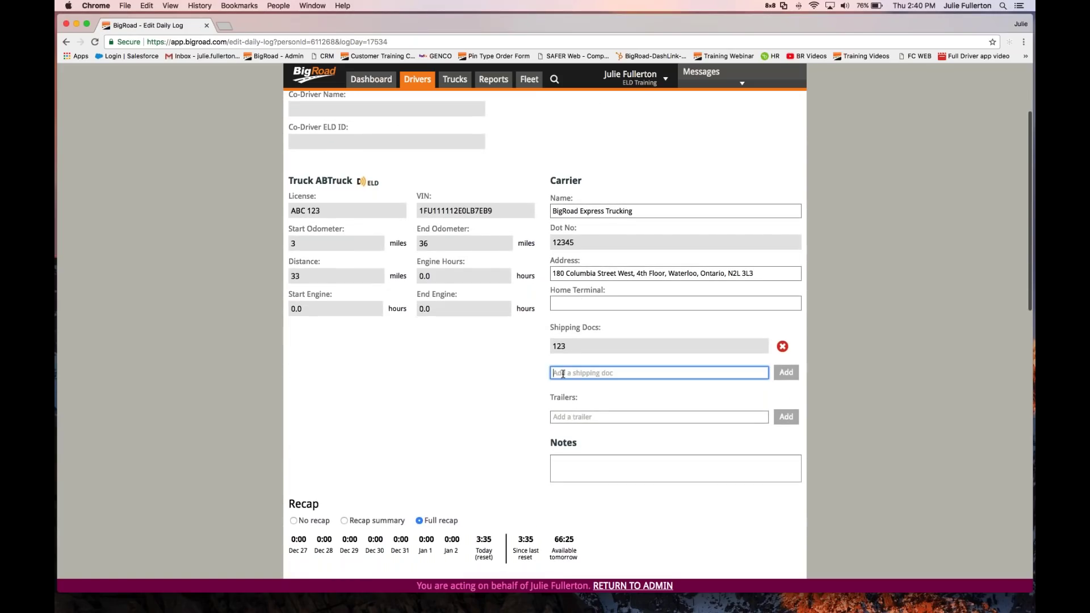
left_click(564, 417)
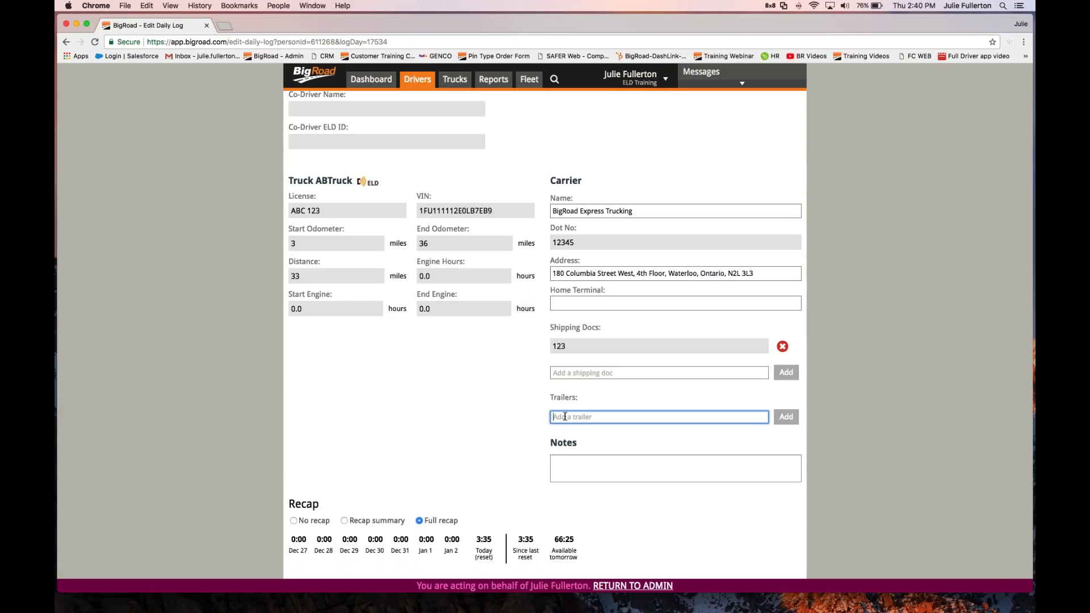
left_click(562, 471)
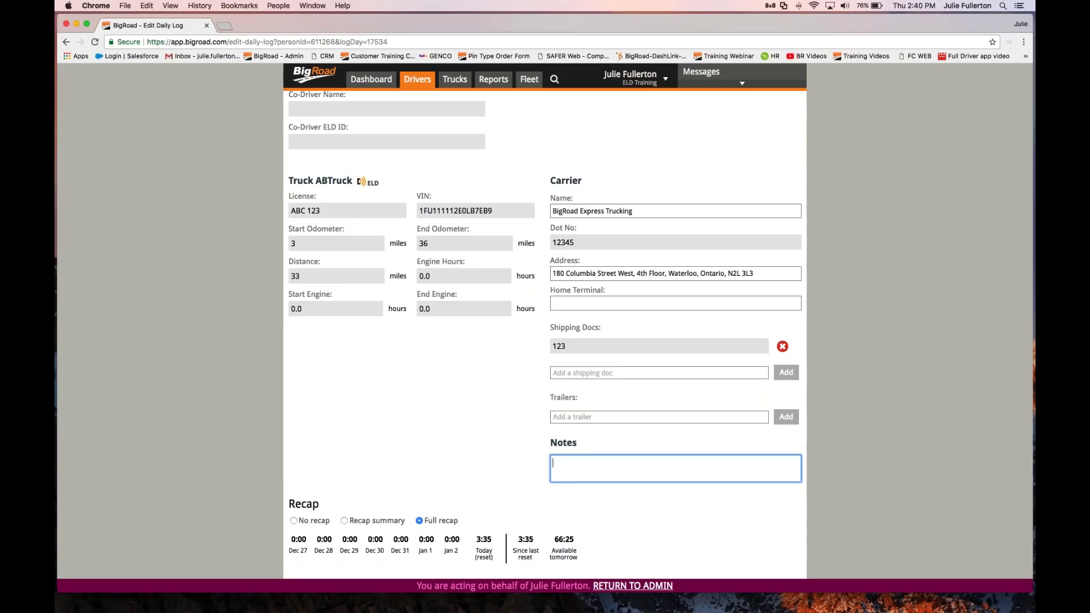
left_click(437, 247)
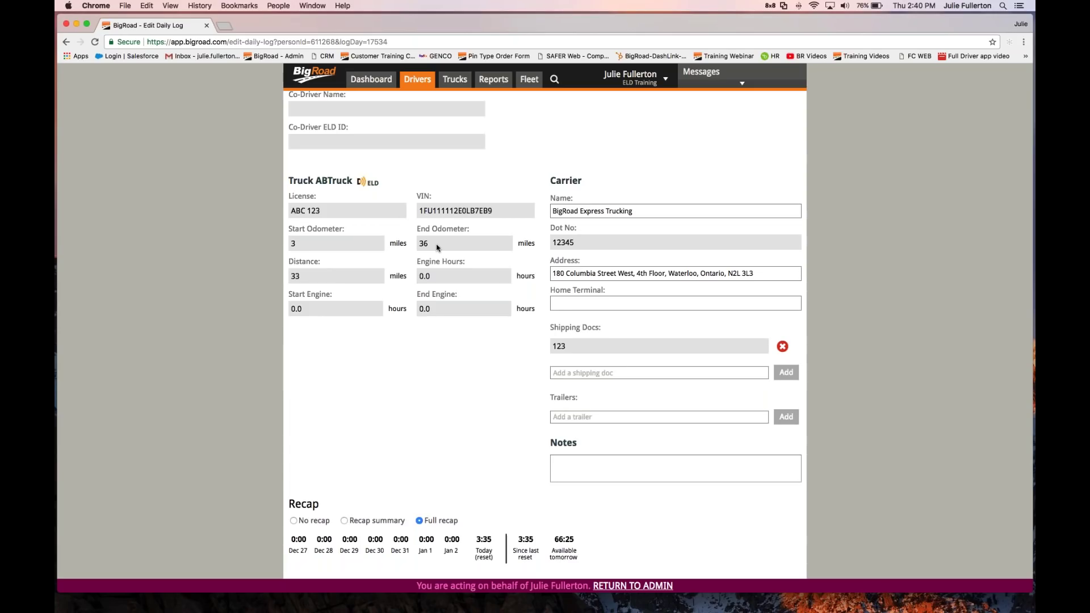
- Open the second 8:18am on-duty event of the log for editing and set its duty status to Off Duty
scroll(439, 267, "down", 5)
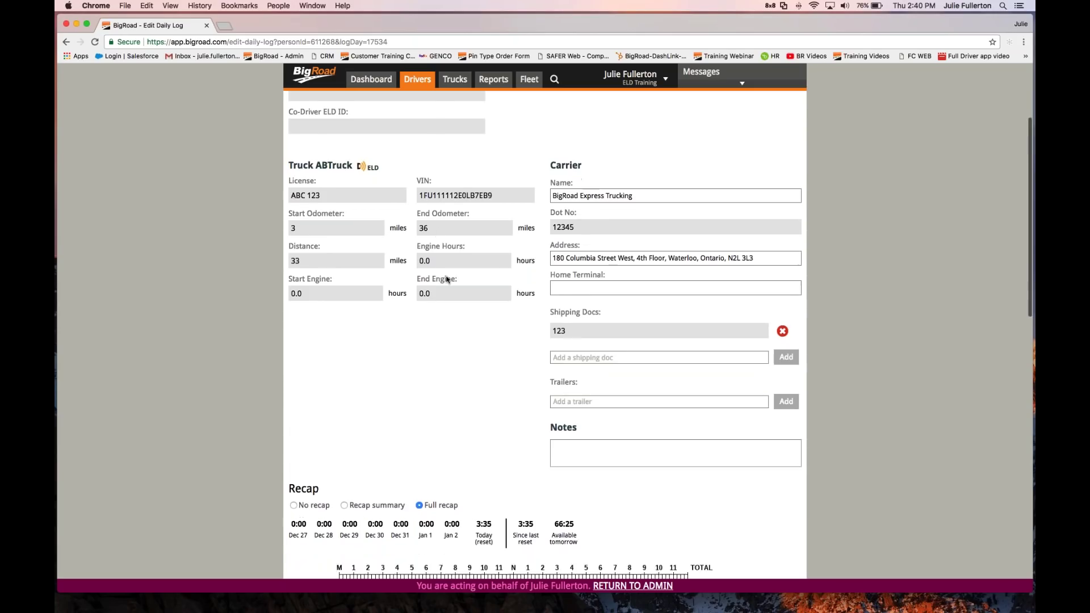
scroll(441, 281, "down", 5)
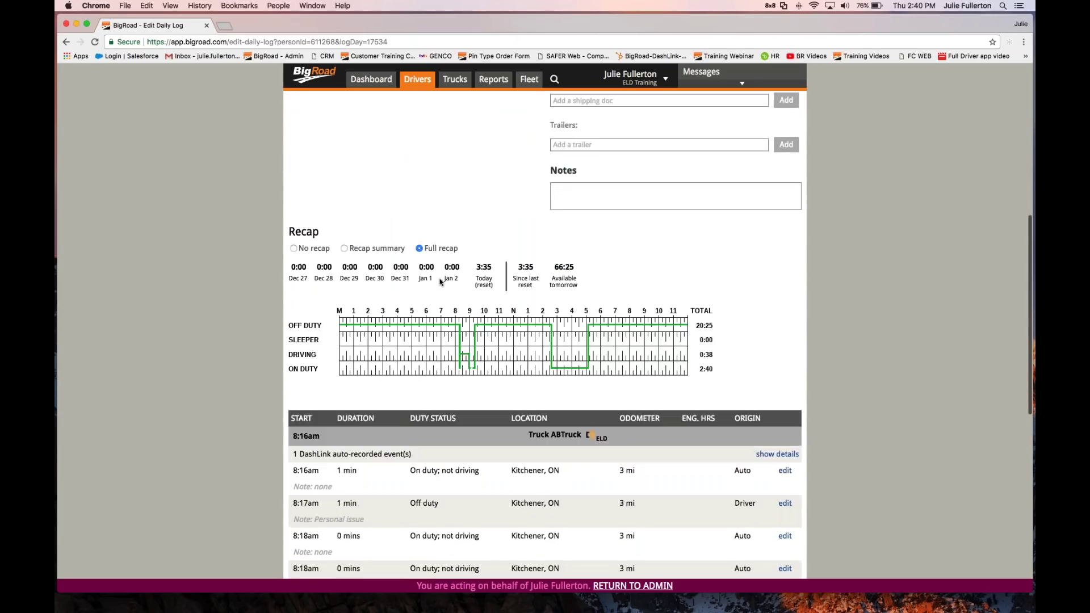
scroll(440, 282, "down", 1)
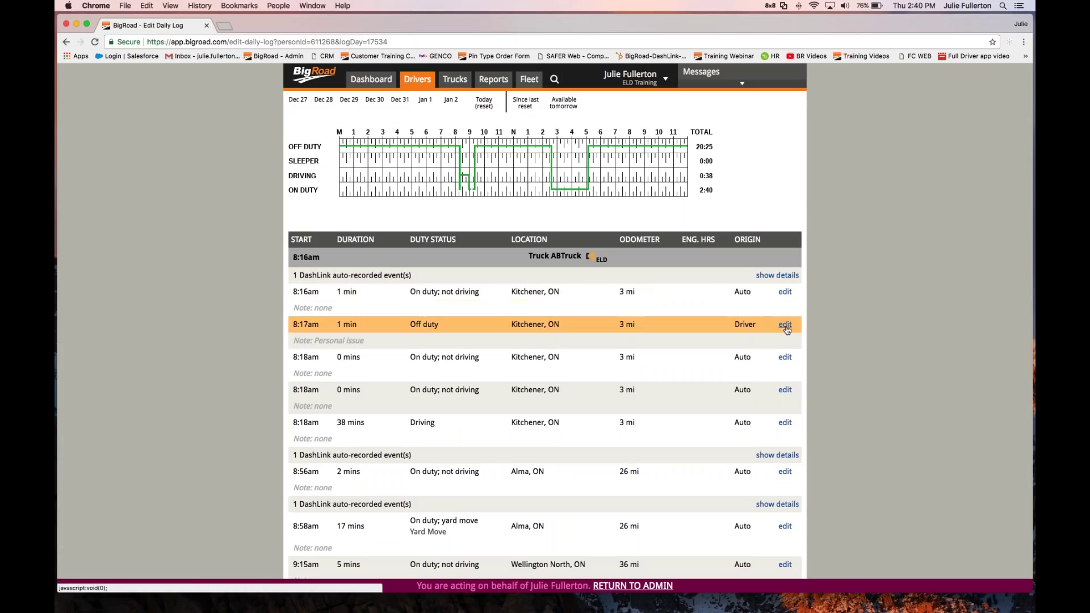
left_click(786, 391)
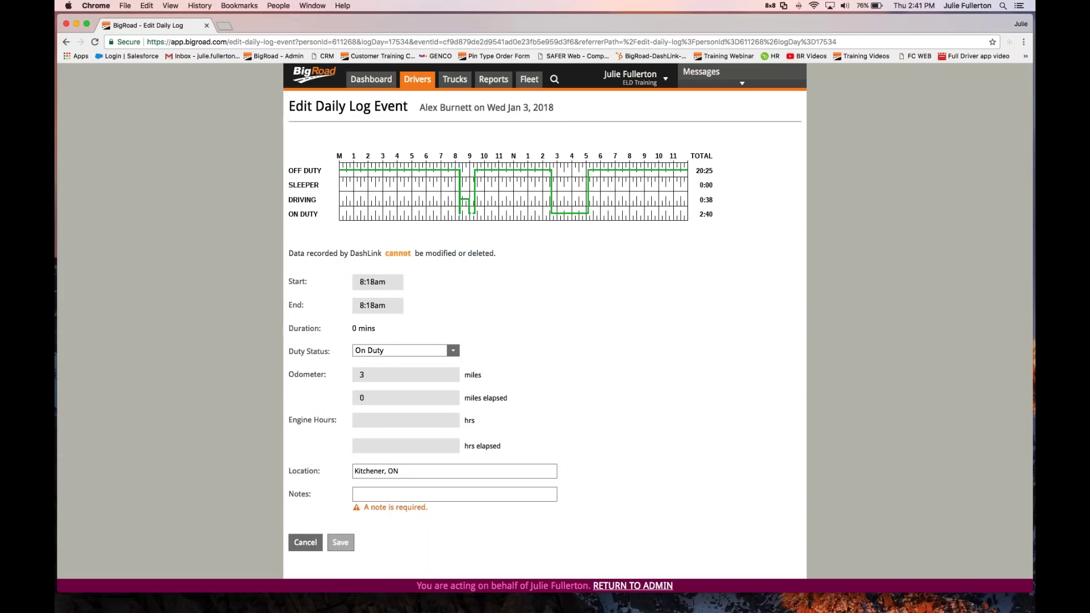
left_click(457, 351)
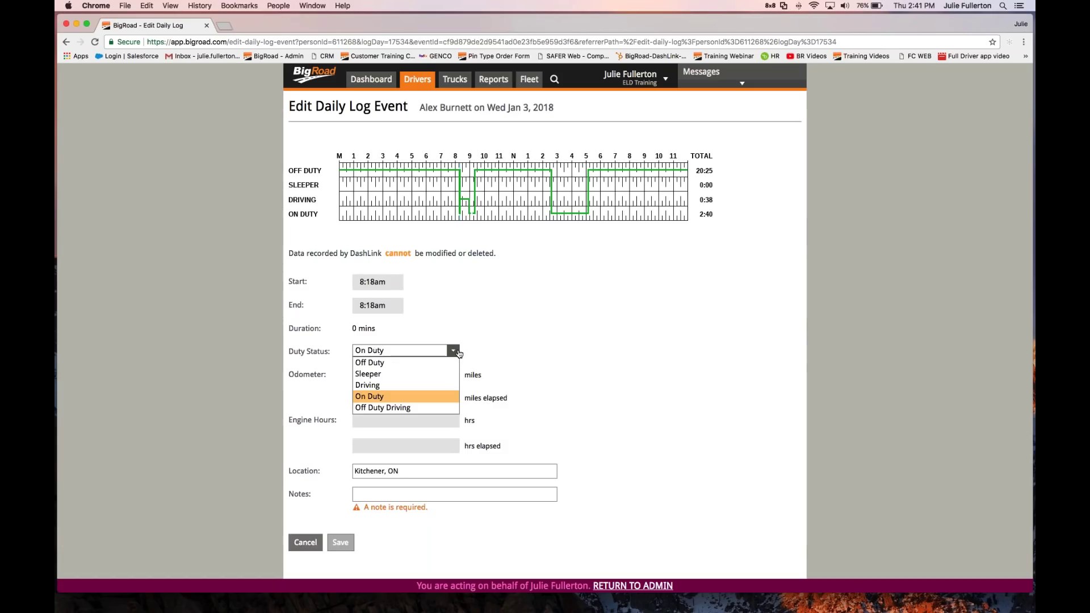
left_click(369, 362)
- Add the note "driver was off duty" to the event and save it as a draft suggested change
left_click(373, 491)
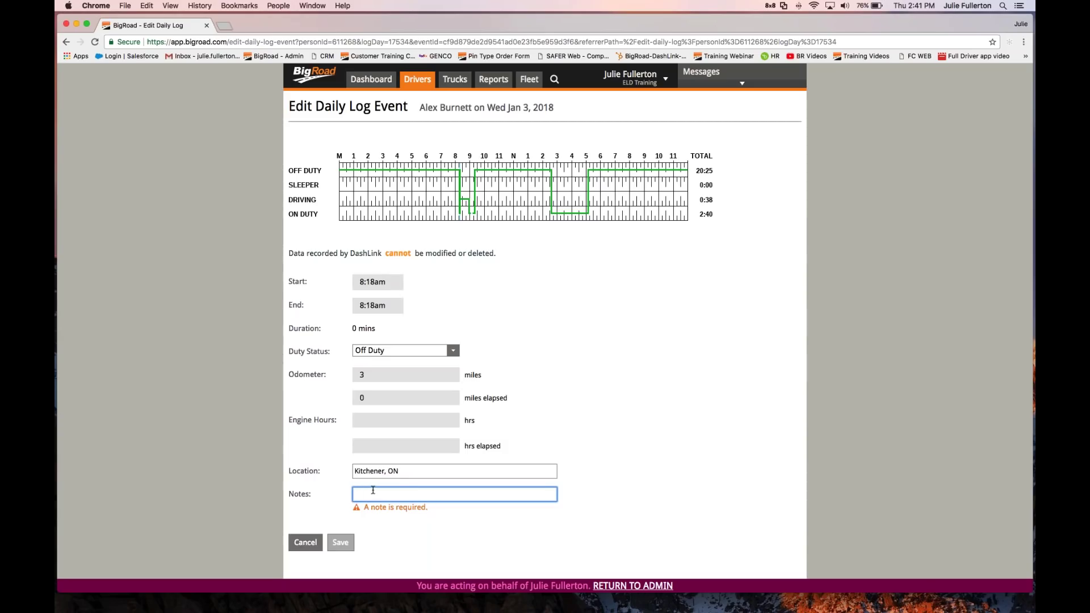
type("drv")
type("iver was off")
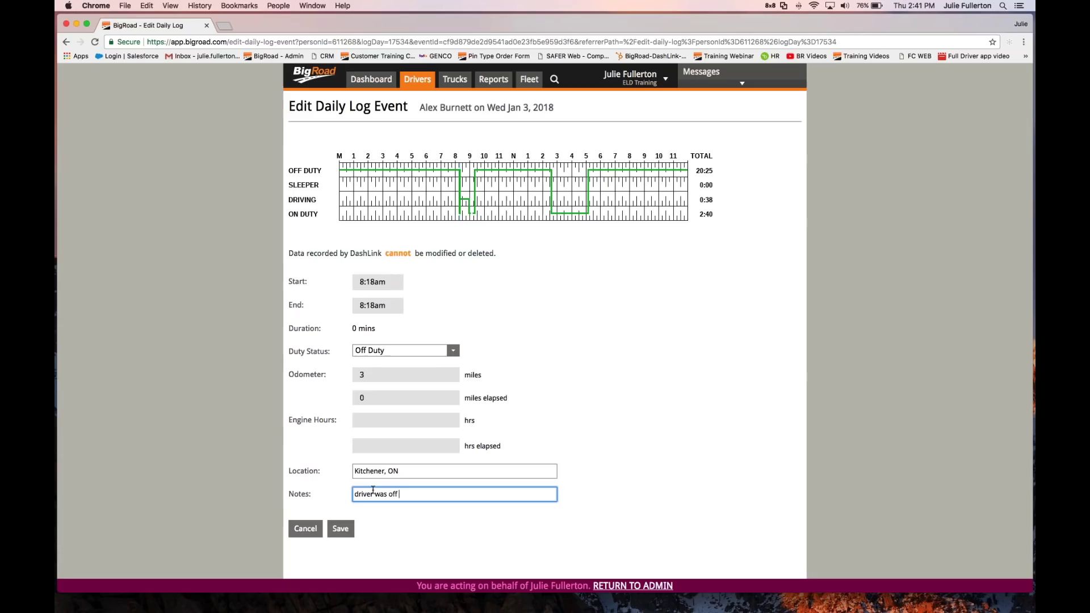
type(" duty")
key("super+a")
left_click(343, 529)
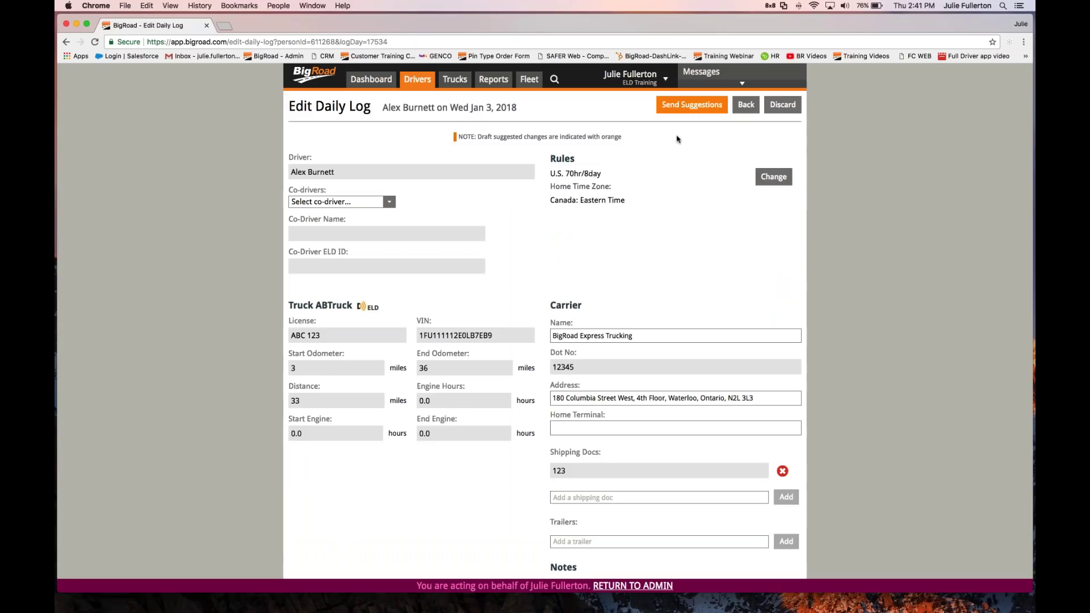
- Send the draft suggested changes to the driver with the reason "you were off duty"
left_click(686, 106)
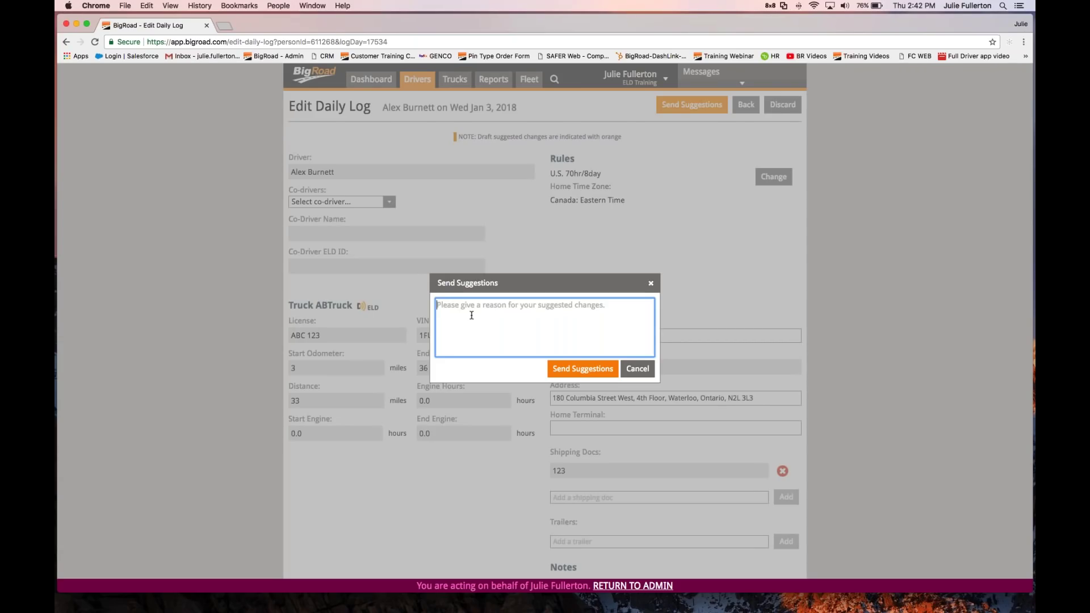
type("you were off duty")
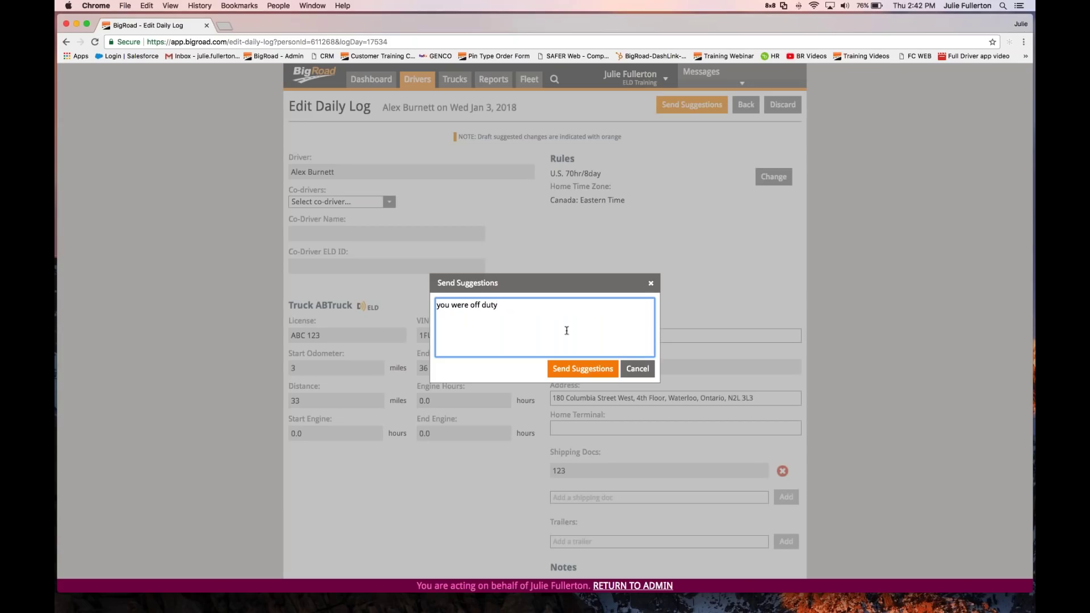
left_click(584, 370)
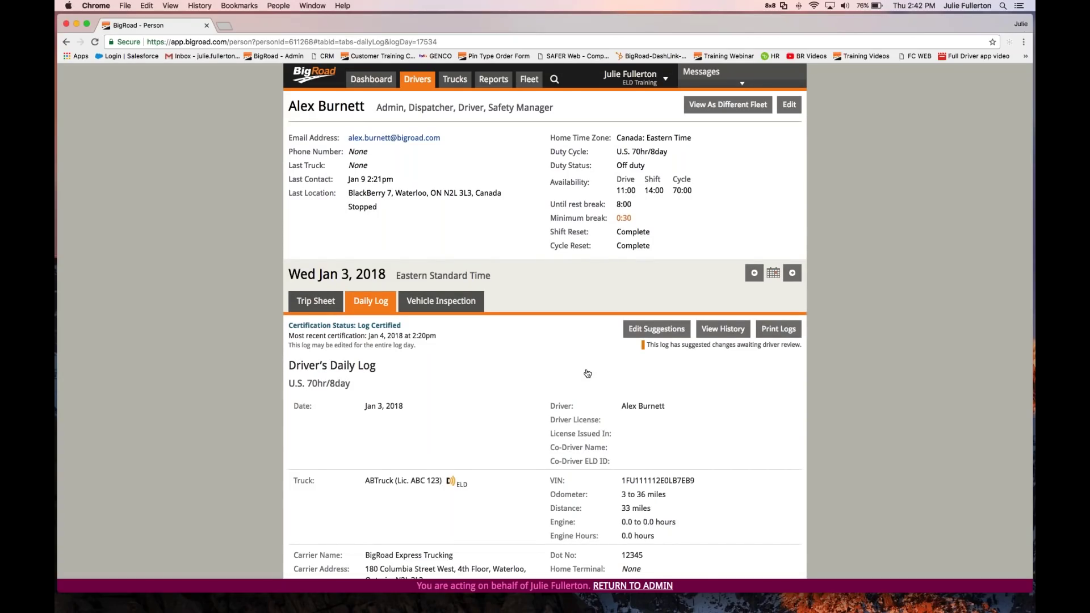
- Open the event history of the Jan 3, 2018 log and examine its current daily log table
scroll(588, 373, "down", 2)
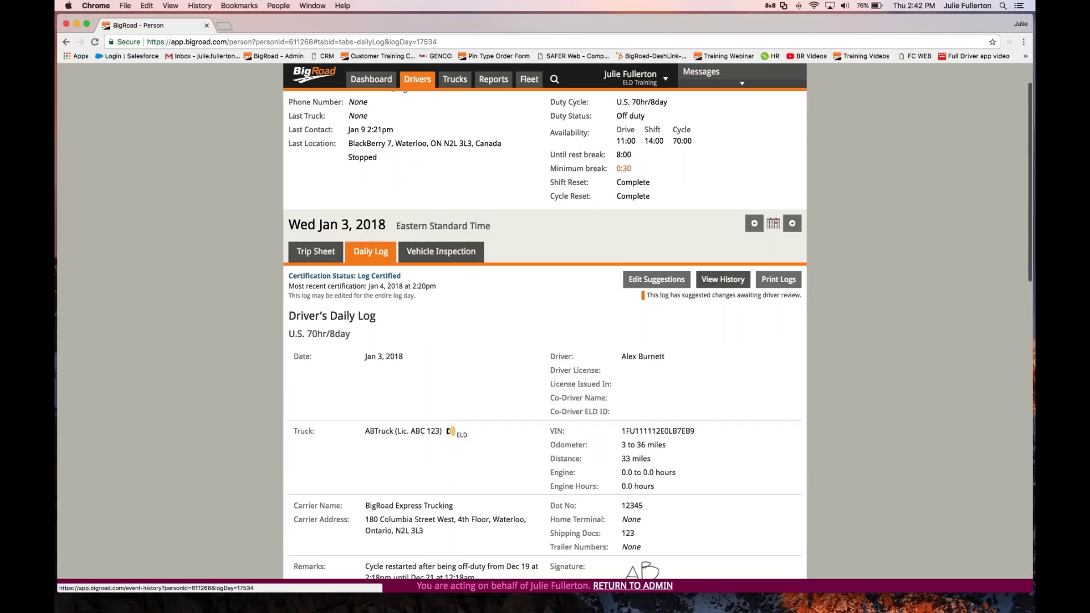
left_click(713, 286)
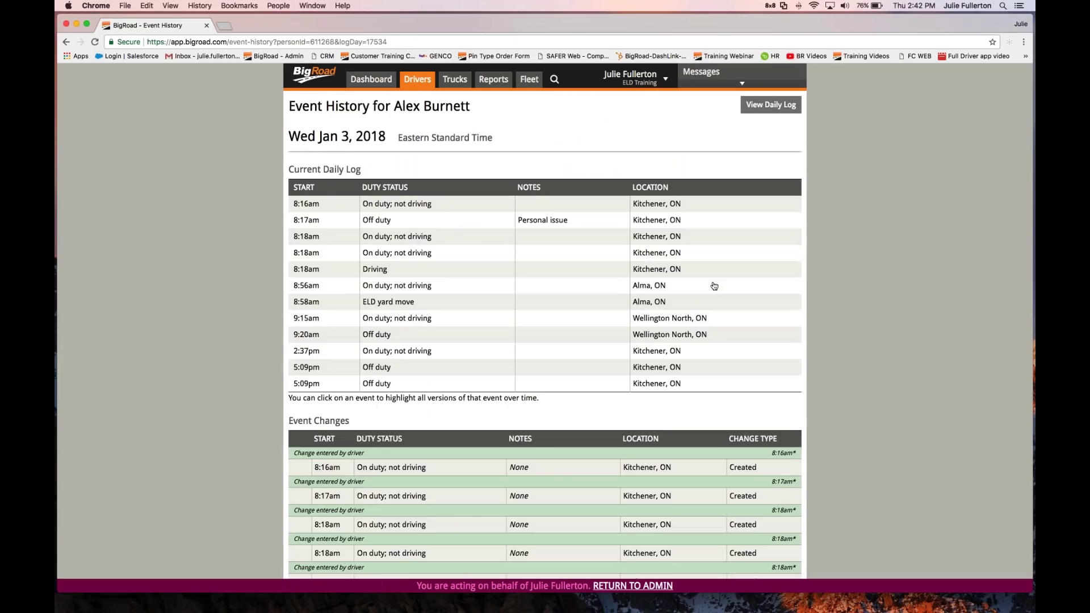
left_click(714, 253)
left_click(714, 219)
left_click(714, 252)
left_click(714, 351)
left_click(714, 252)
left_click(714, 252)
left_click_drag(361, 170, 290, 169)
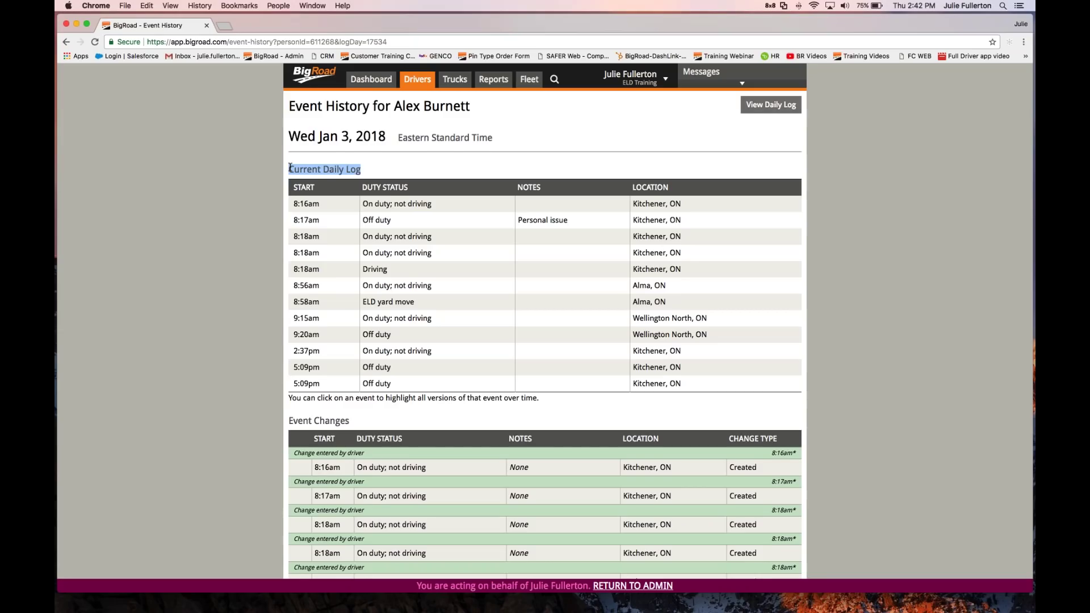
left_click(406, 221)
- Examine the event changes table in the log's event history
scroll(407, 232, "down", 3)
left_click(407, 232)
left_click(407, 231)
scroll(407, 231, "down", 3)
left_click_drag(351, 230, 289, 227)
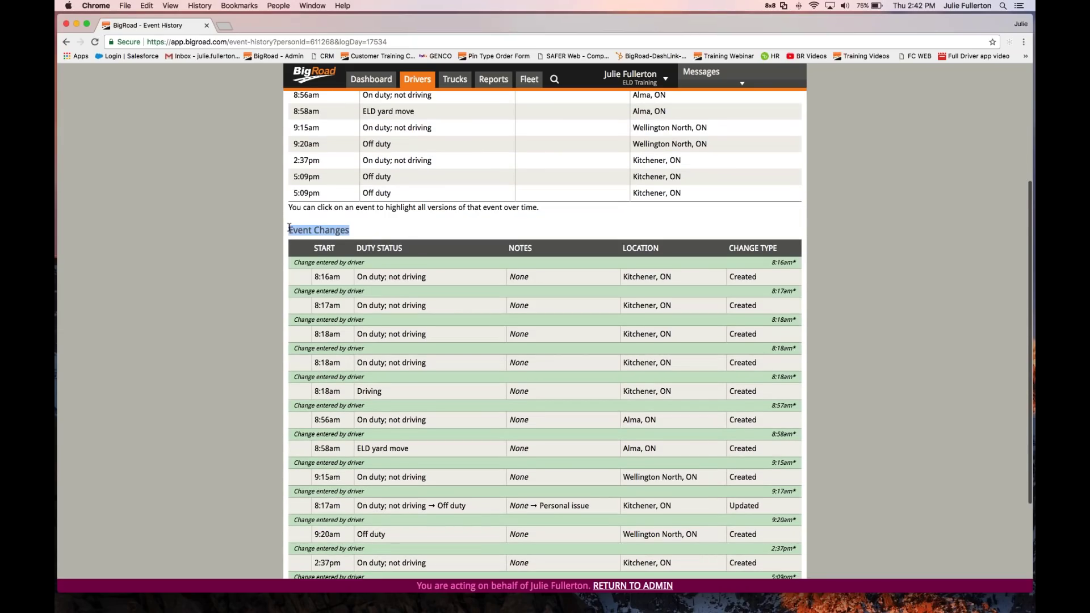
scroll(414, 259, "down", 2)
left_click(415, 256)
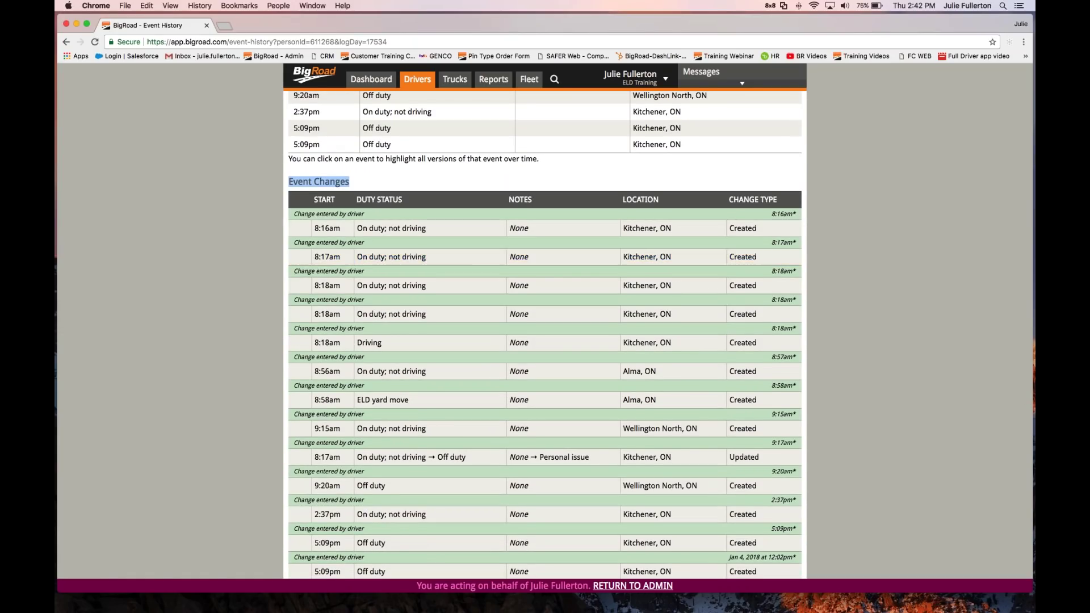
- Highlight all versions of the first 8:18am on-duty event, review its change entries and return to the daily log
scroll(468, 241, "up", 5)
scroll(466, 243, "up", 1)
left_click(344, 199)
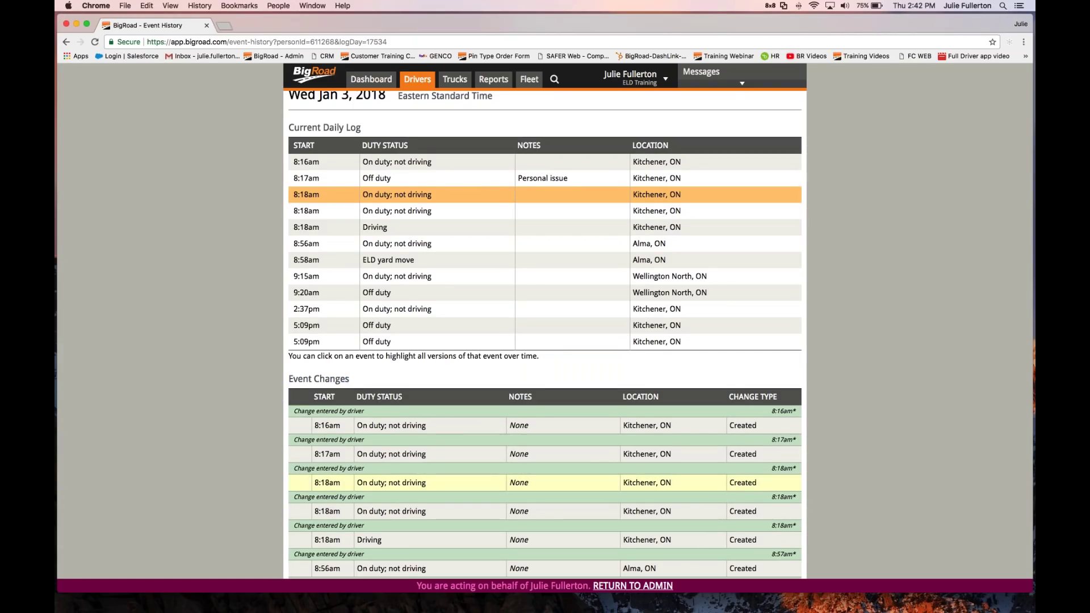
left_click(397, 194)
scroll(487, 253, "down", 3)
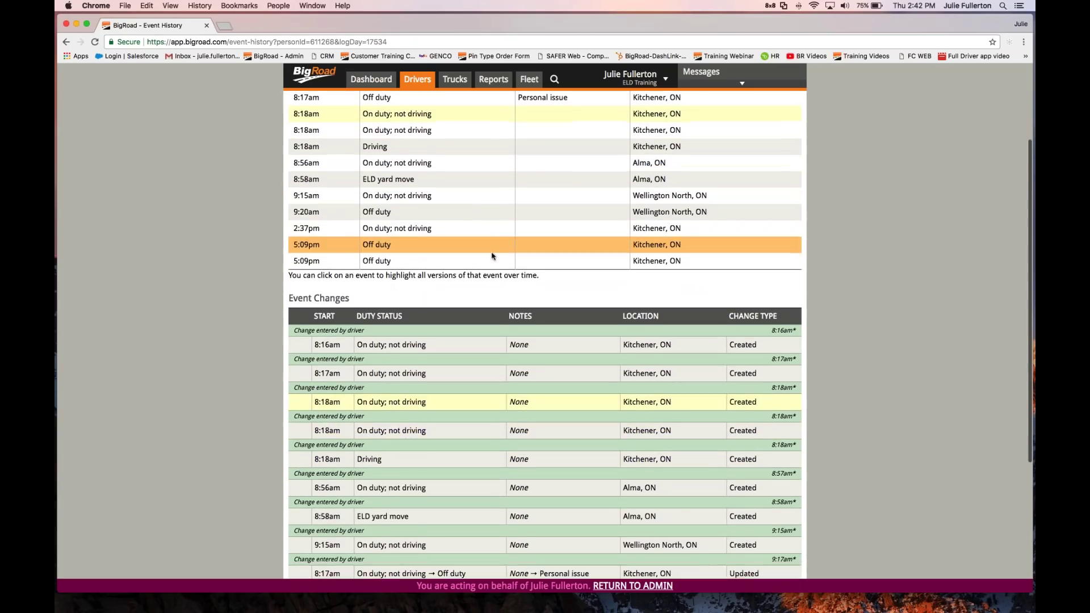
scroll(817, 335, "down", 3)
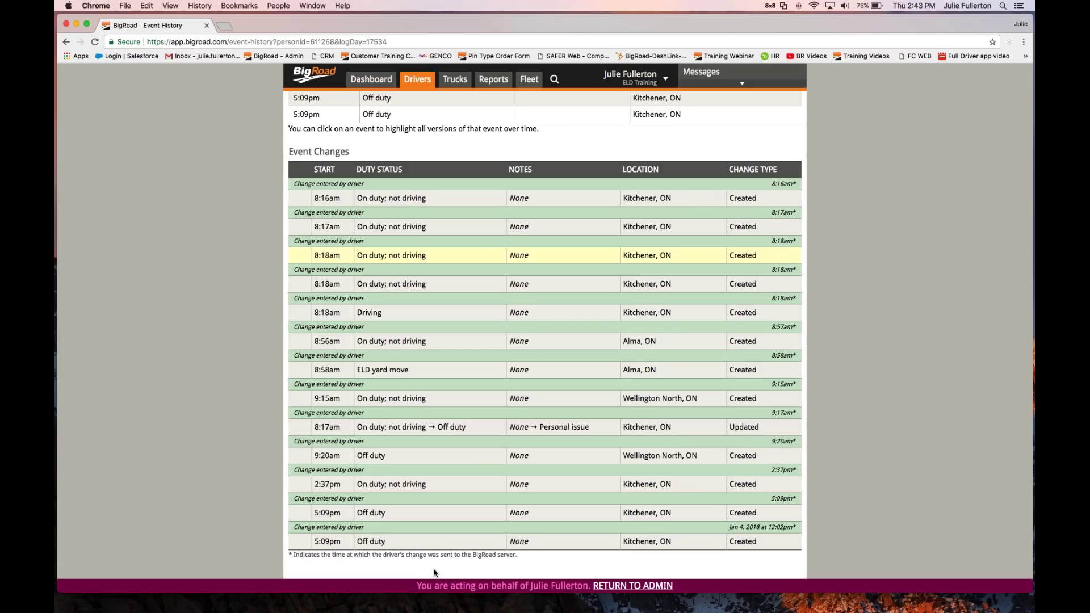
scroll(576, 446, "up", 5)
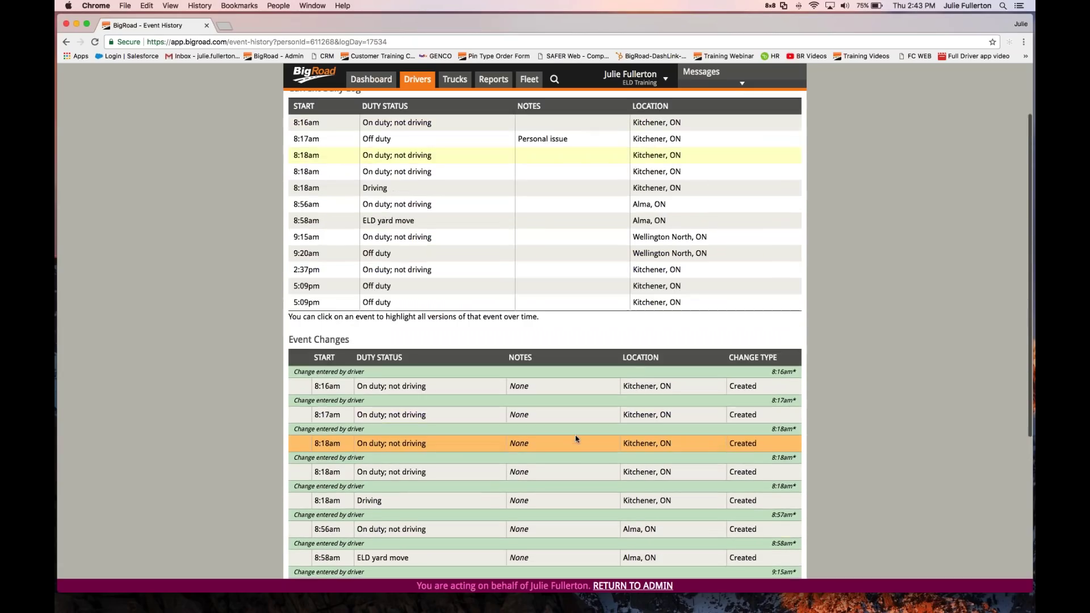
left_click(67, 42)
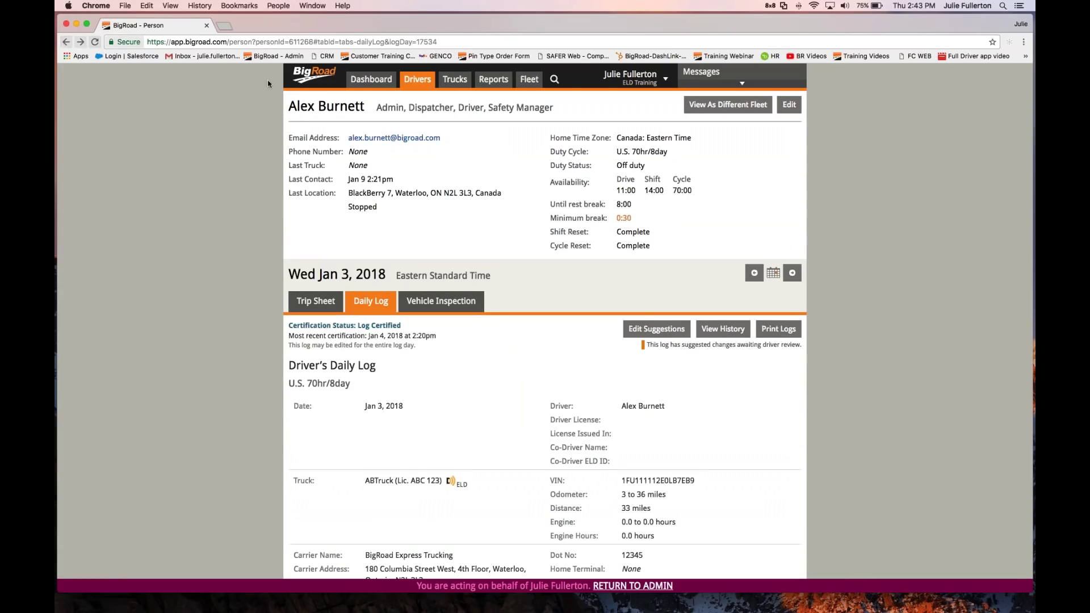
- Set Nov 1, 2017 as the start date in the log print options and close them without printing
left_click(777, 329)
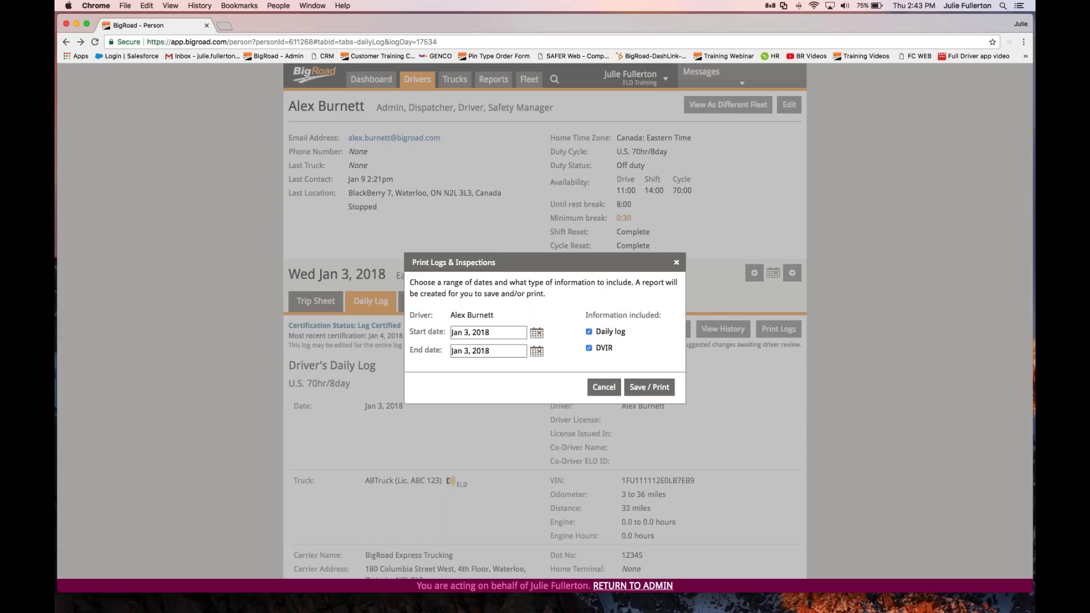
left_click(536, 333)
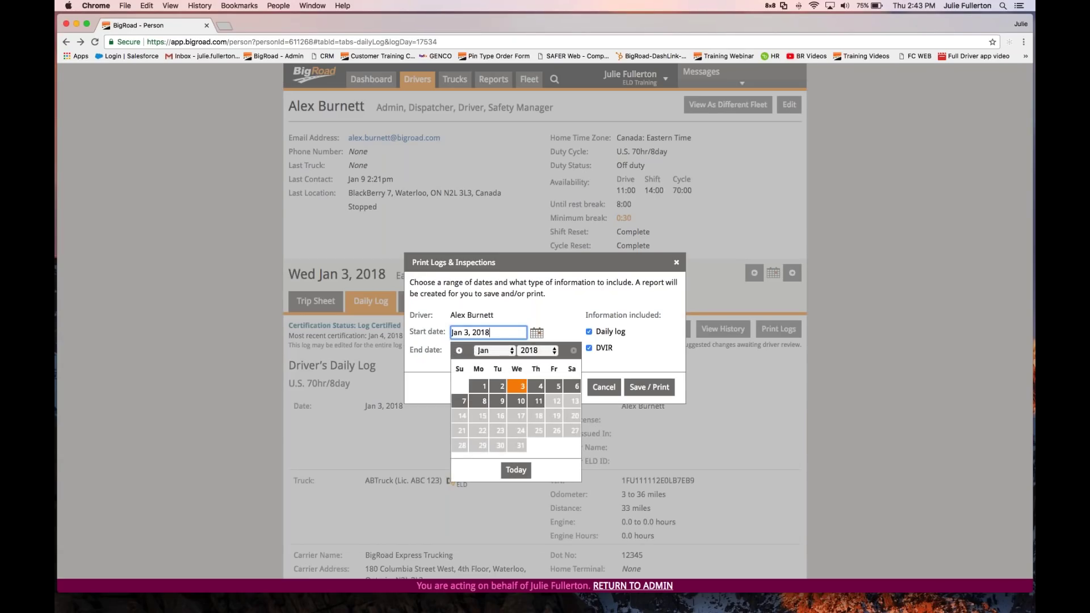
left_click(459, 350)
left_click(459, 350)
left_click(519, 387)
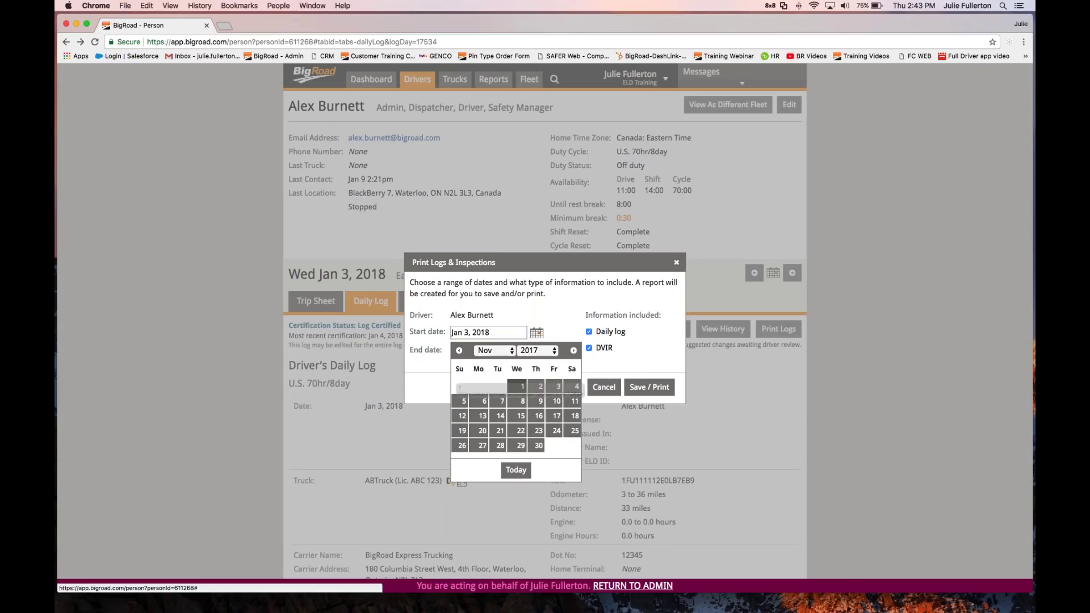
left_click(522, 388)
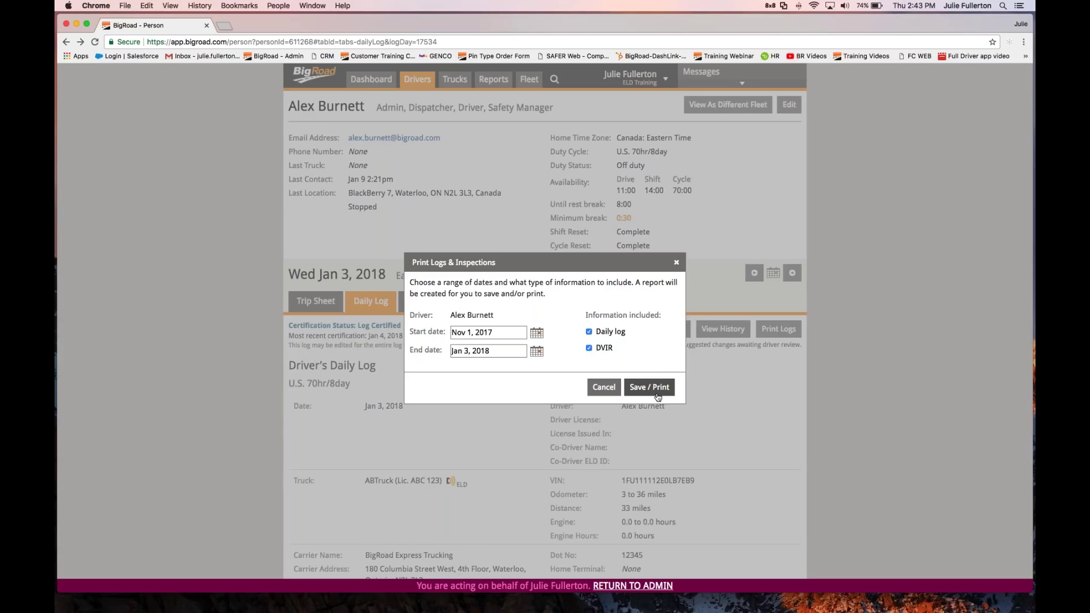
left_click(676, 262)
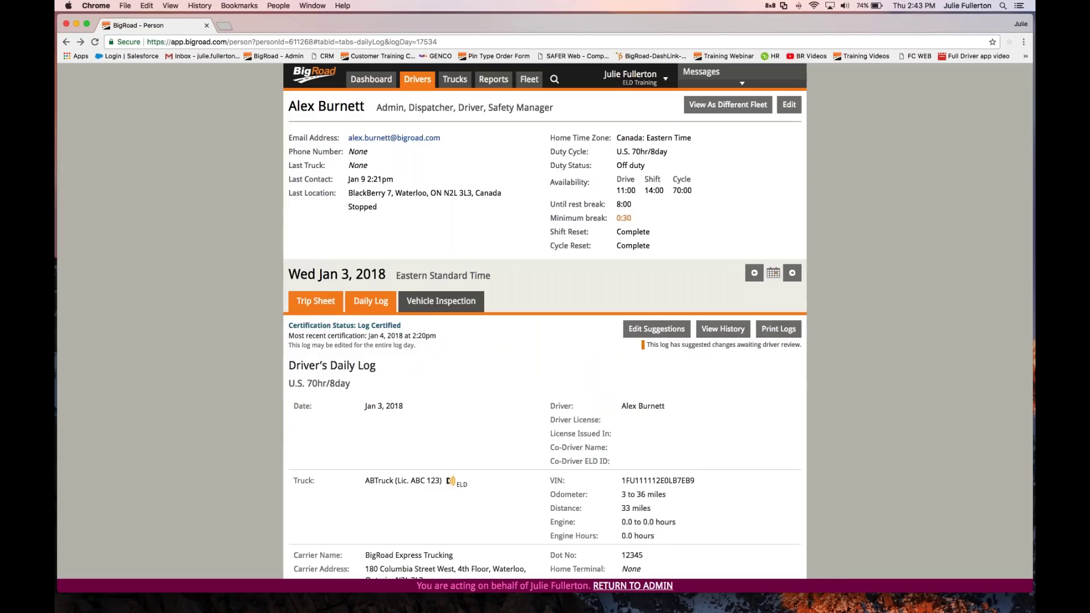
- Open the Jan 3, 2018 trip sheet and review its total GPS mileage, stops and route map
left_click(315, 300)
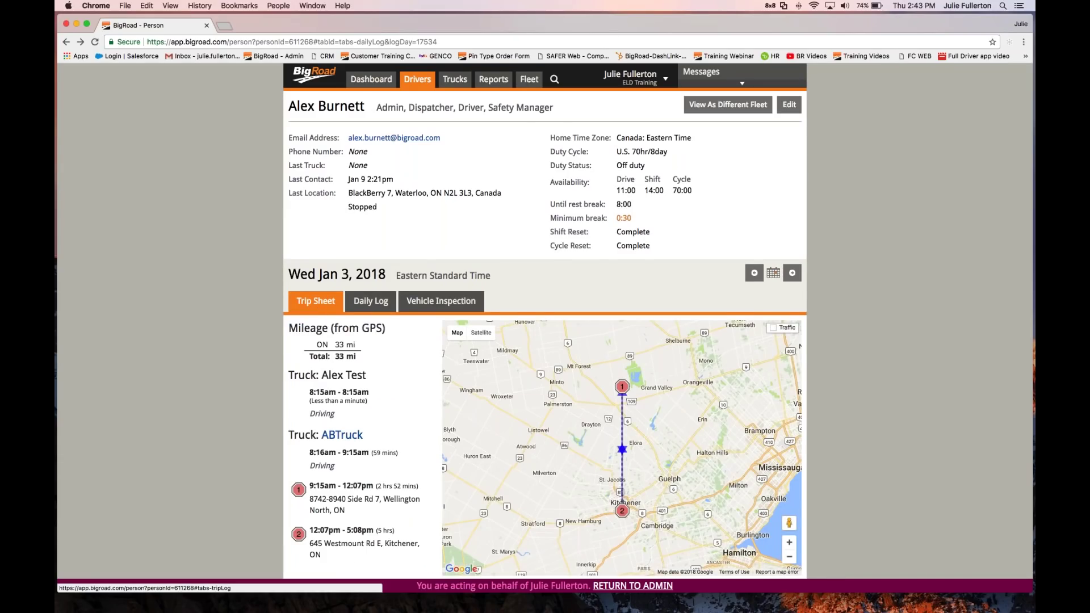
scroll(545, 329, "down", 2)
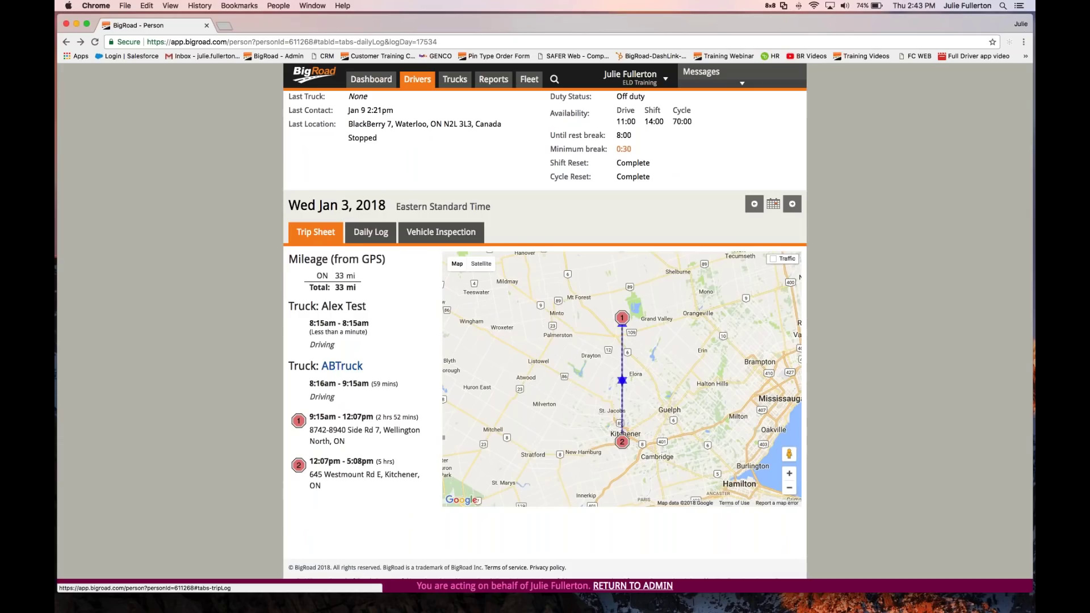
mouse_move(457, 264)
left_click_drag(357, 287, 317, 290)
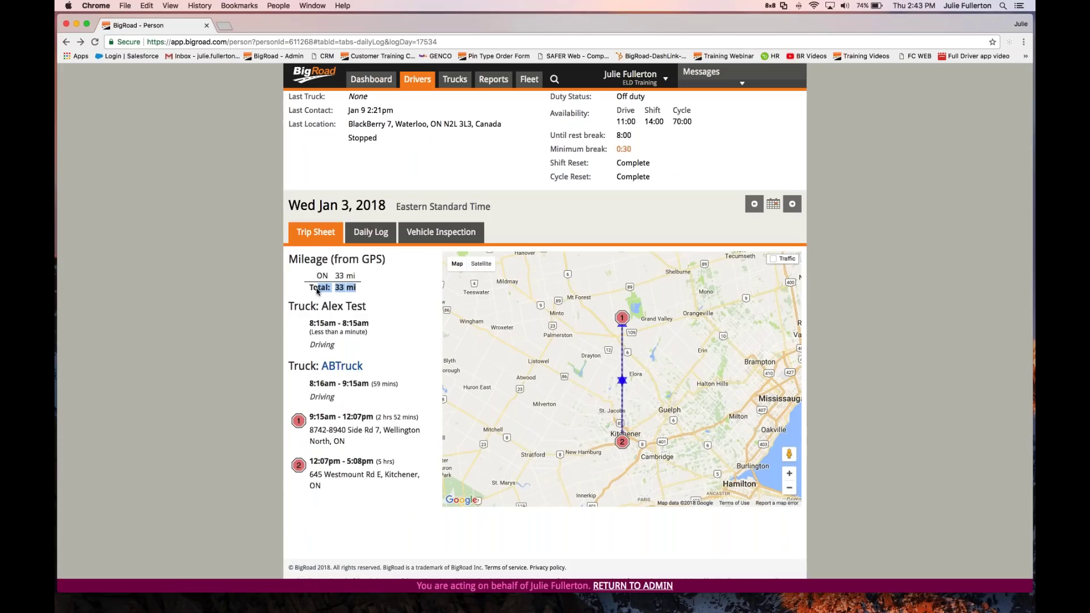
scroll(364, 335, "down", 1)
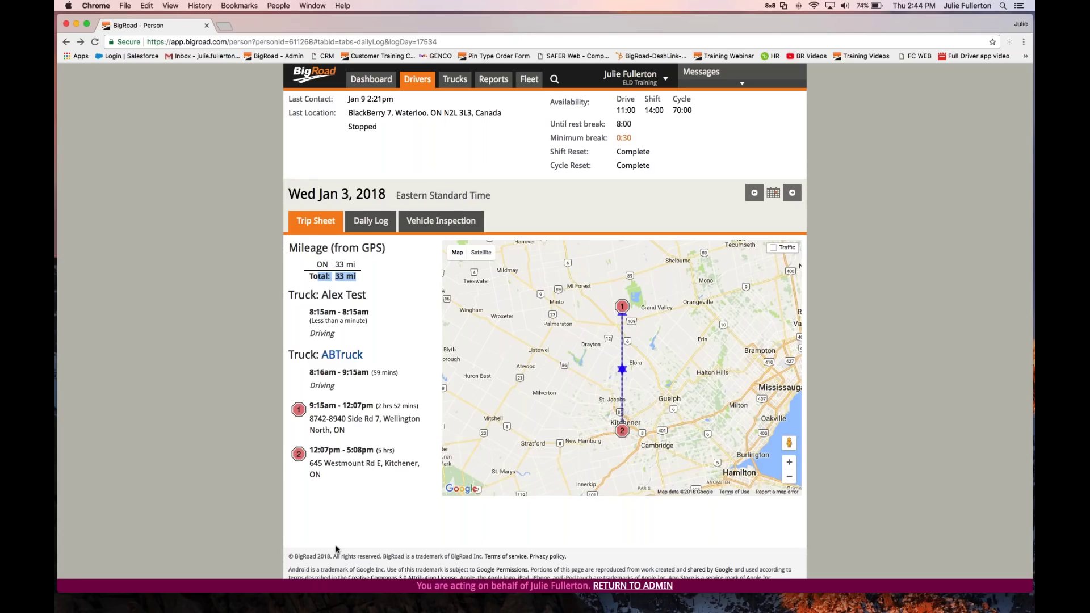
- Review the Jan 3, 2018 vehicle inspection report's time, location and remark, and view its print options without printing
left_click(427, 225)
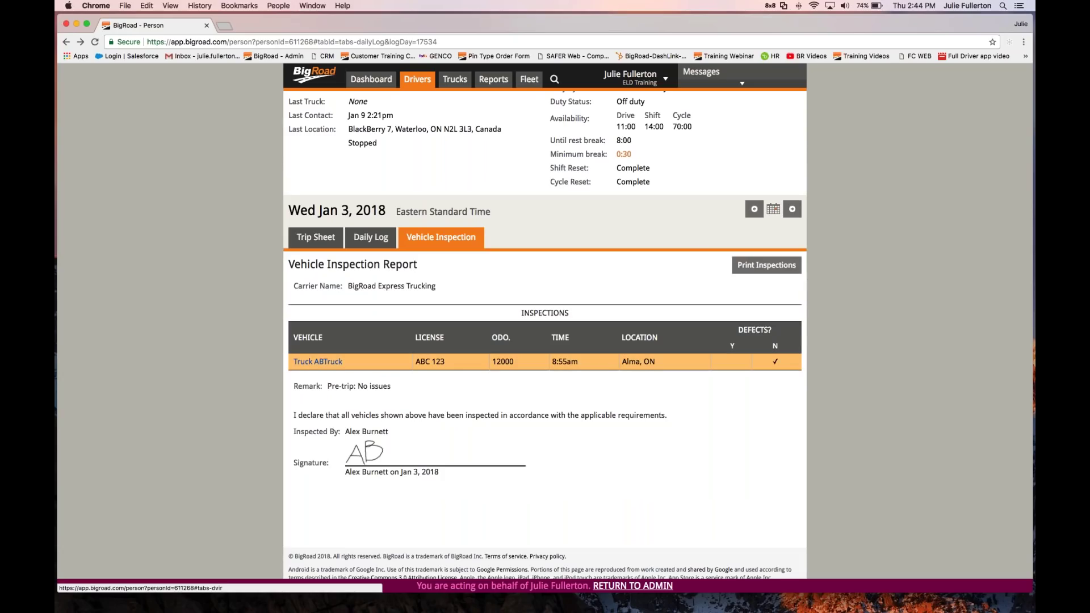
triple_click(566, 363)
left_click_drag(657, 362, 625, 361)
left_click(652, 375)
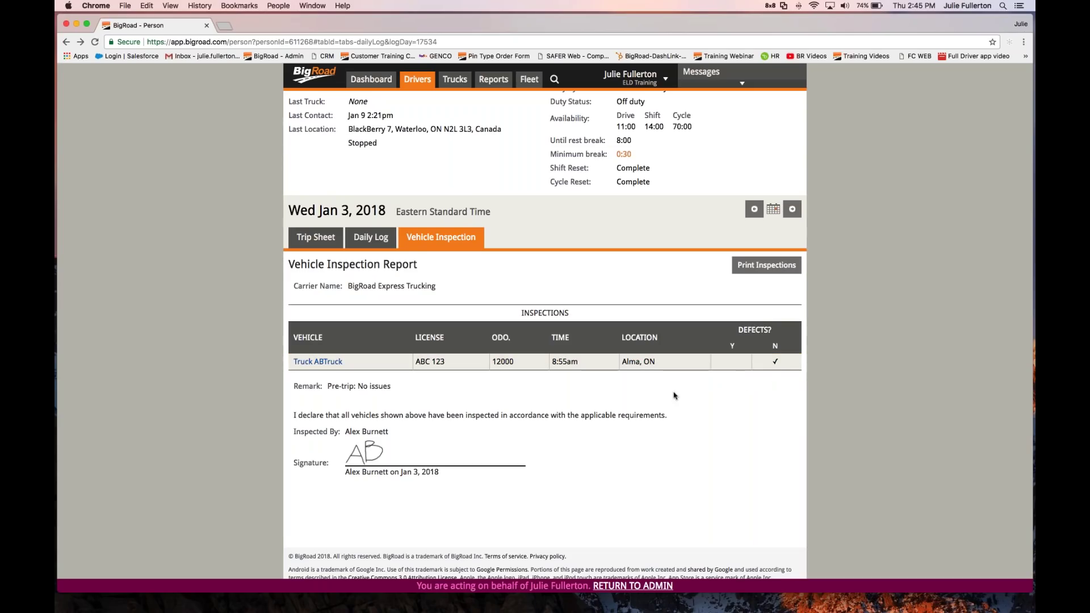
left_click_drag(392, 387, 328, 387)
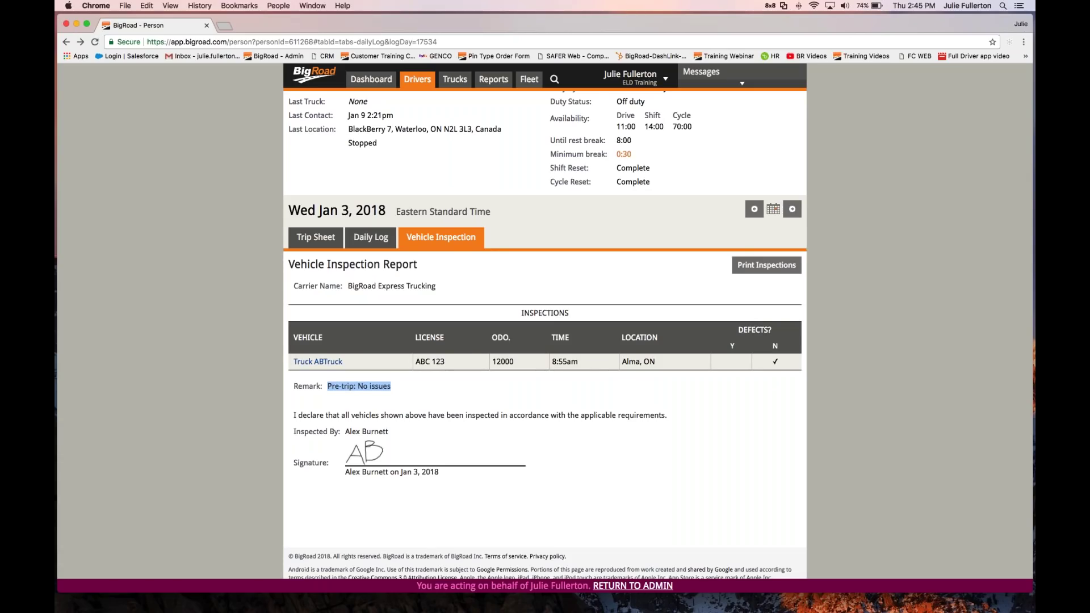
left_click(327, 387)
left_click(773, 274)
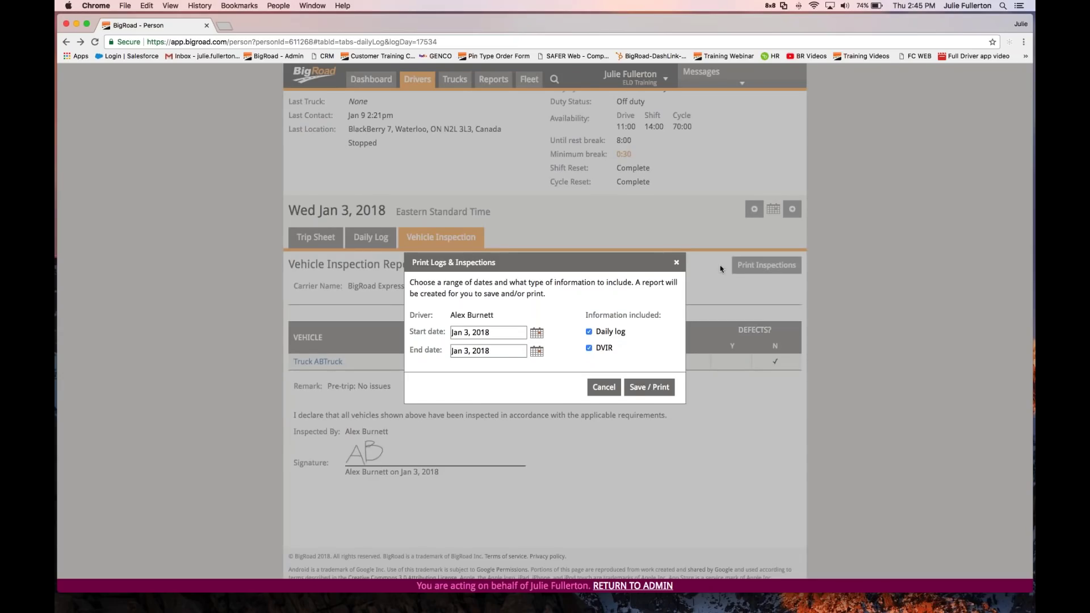
left_click(676, 263)
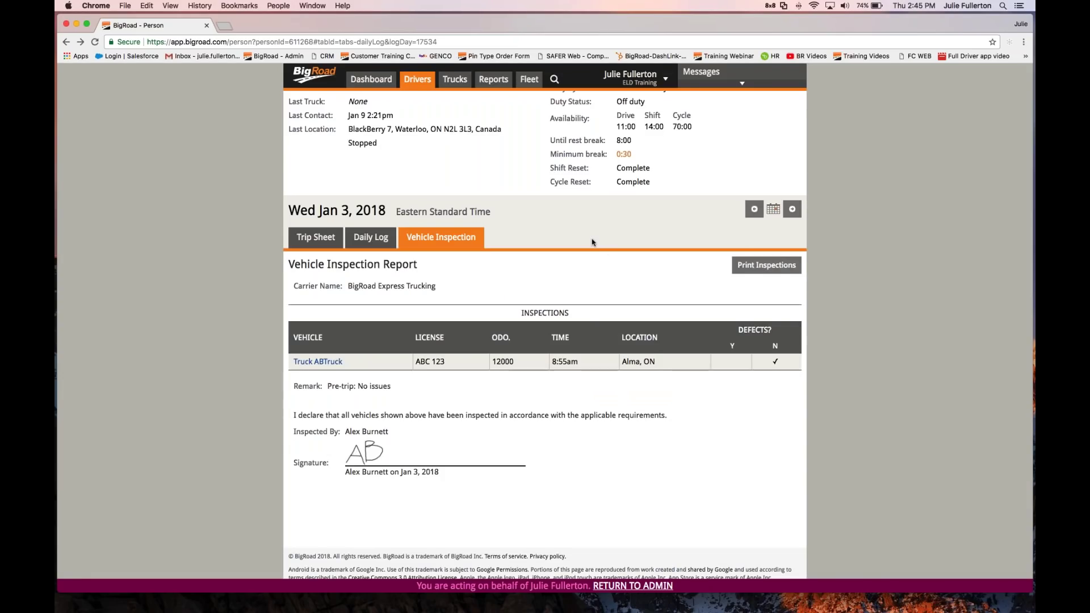
- Open the trucks overview and examine its driver, duty status, last contact, last position and availability columns
scroll(601, 247, "up", 3)
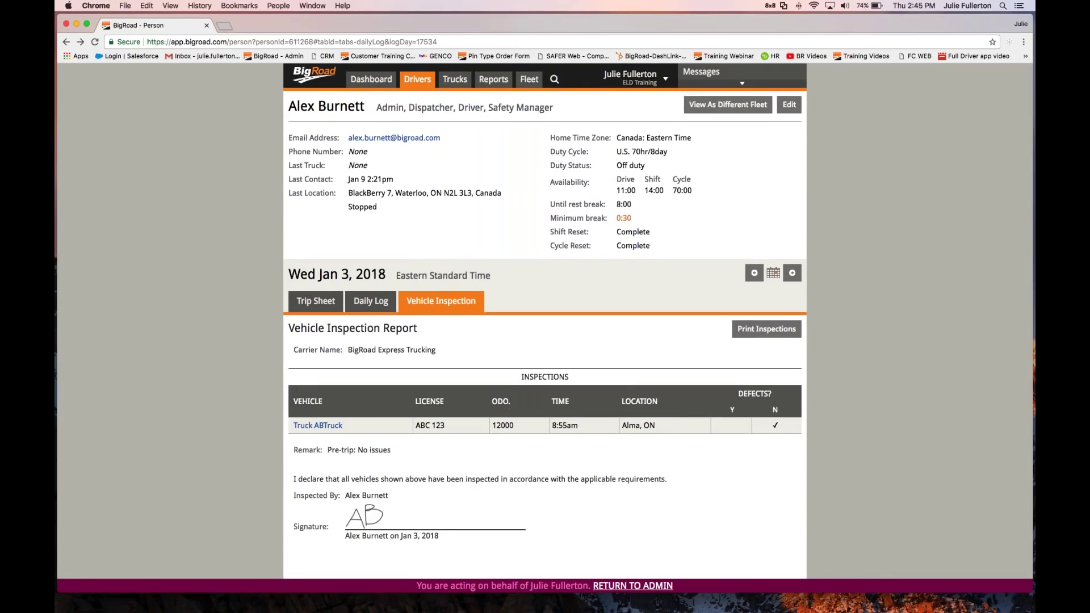
left_click(455, 79)
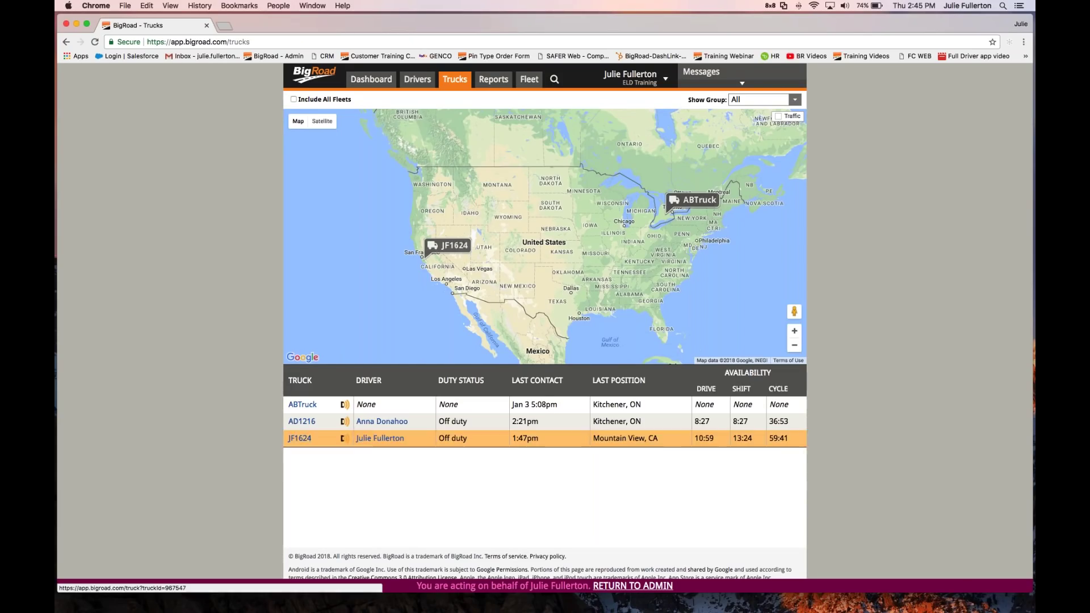
double_click(373, 380)
left_click_drag(438, 380, 715, 388)
left_click(643, 383)
double_click(742, 388)
double_click(778, 389)
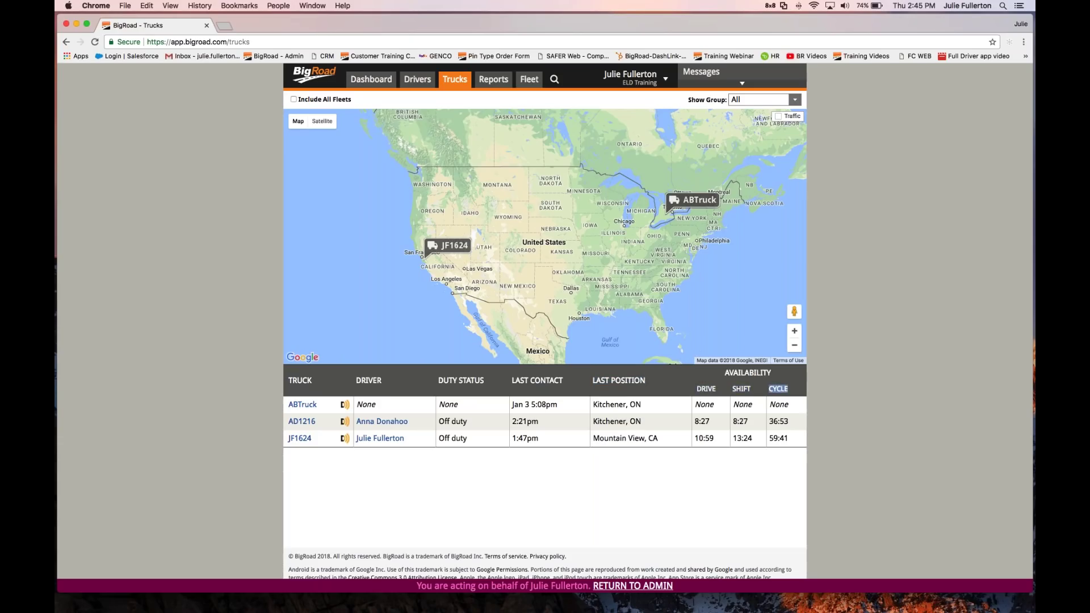
left_click(643, 486)
- Start a new vehicle mileage report and select its title text
left_click(494, 79)
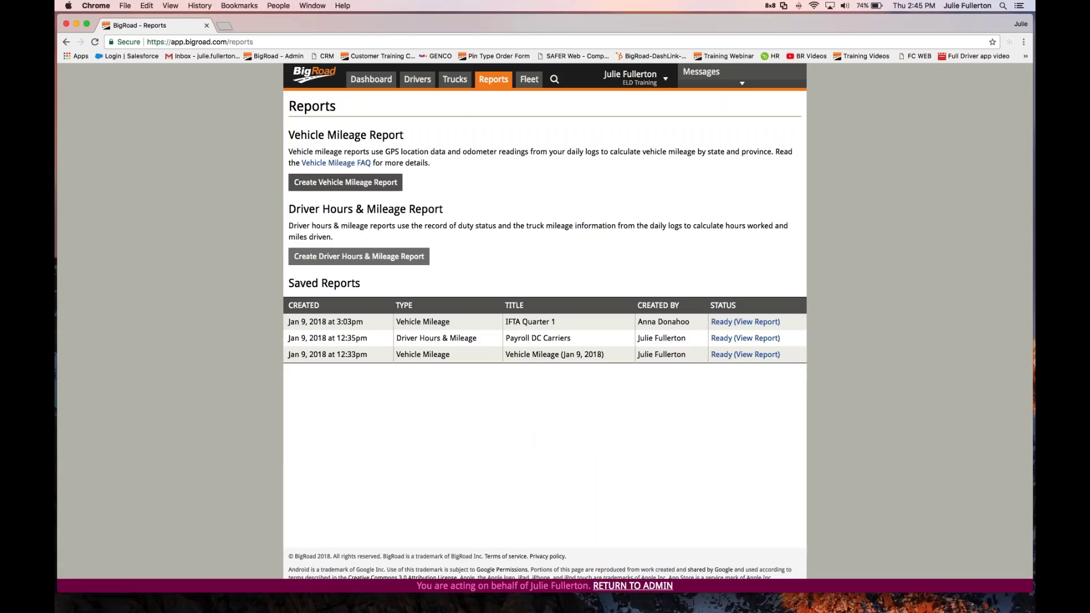
left_click(356, 187)
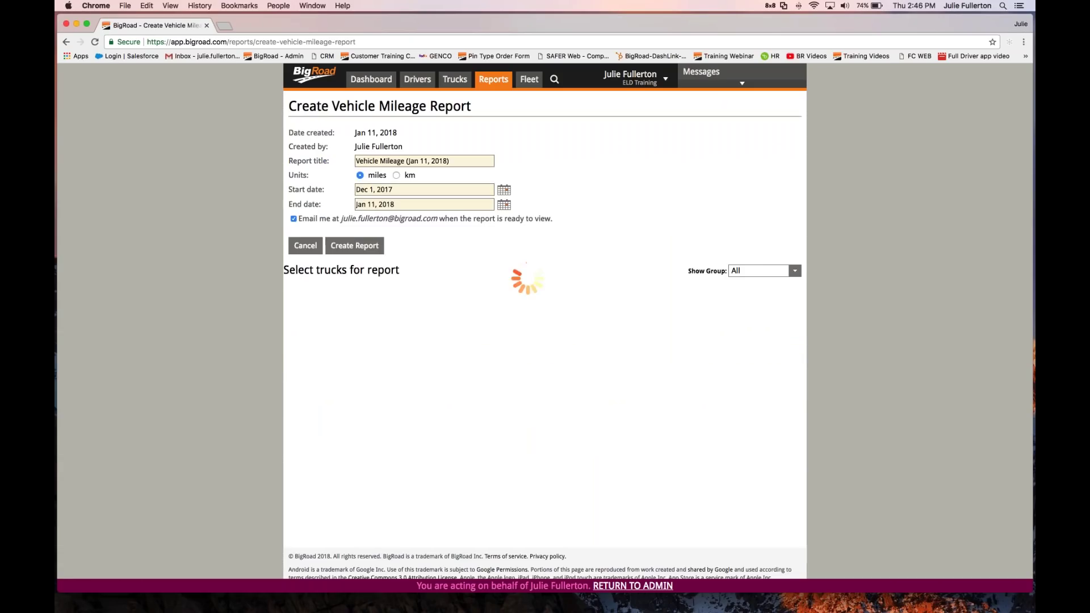
triple_click(375, 163)
left_click_drag(375, 163, 352, 165)
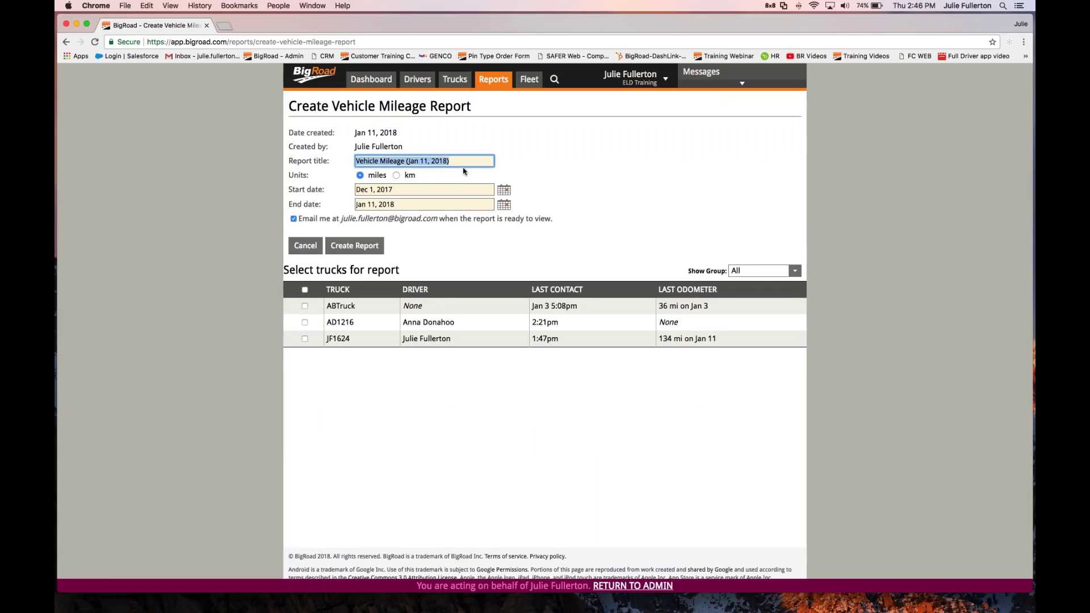
- Browse the report's start date calendar back to September 2017 without choosing a date
left_click(533, 186)
left_click(504, 191)
left_click(364, 207)
left_click(364, 207)
left_click(364, 208)
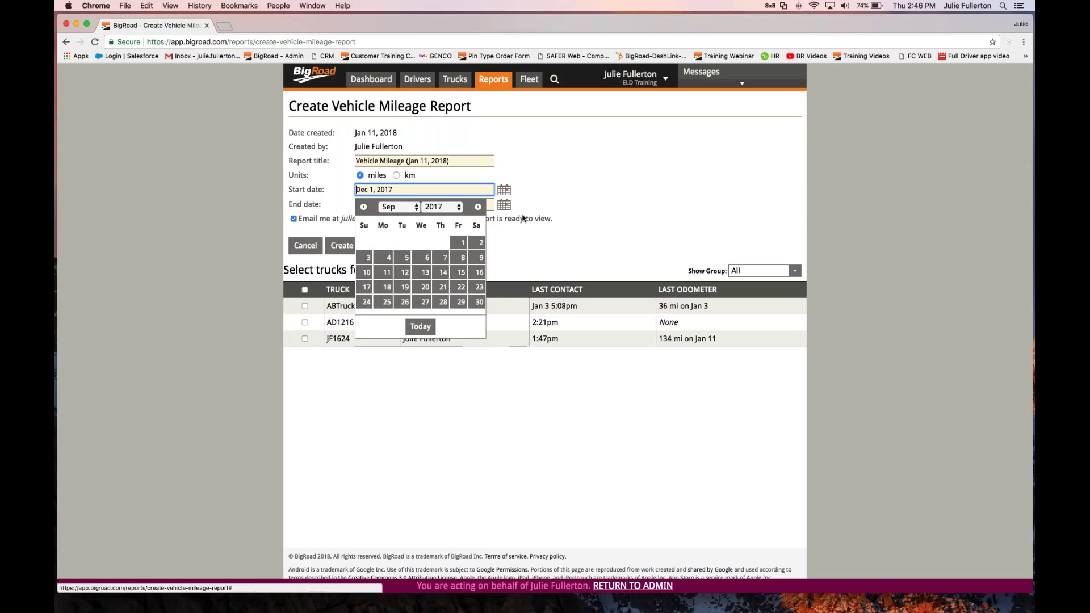
left_click(541, 208)
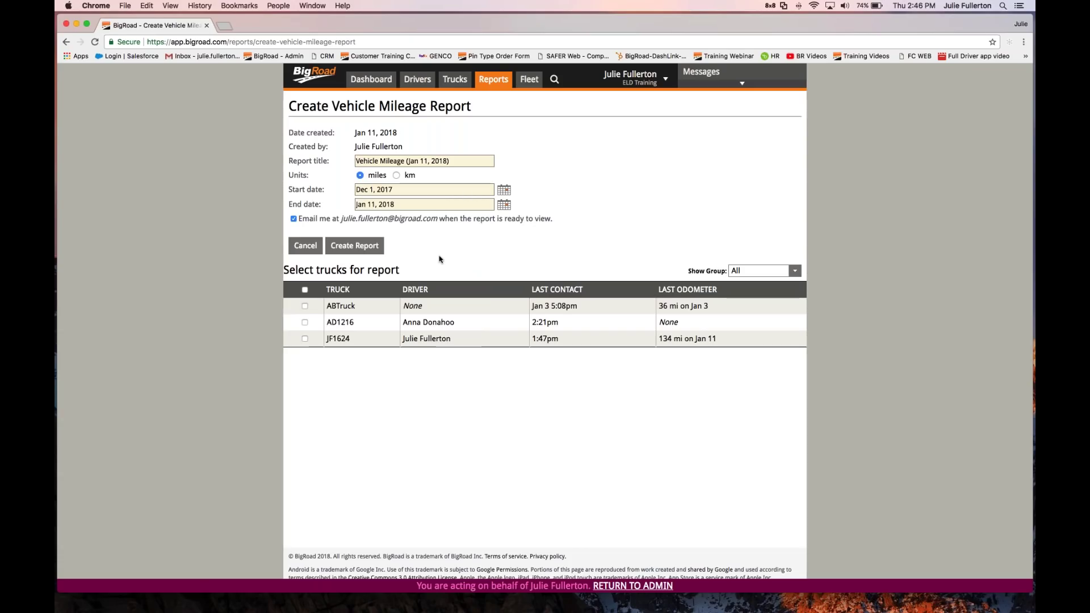
- Select all trucks for the new vehicle mileage report and leave the form for the reports list
left_click(305, 290)
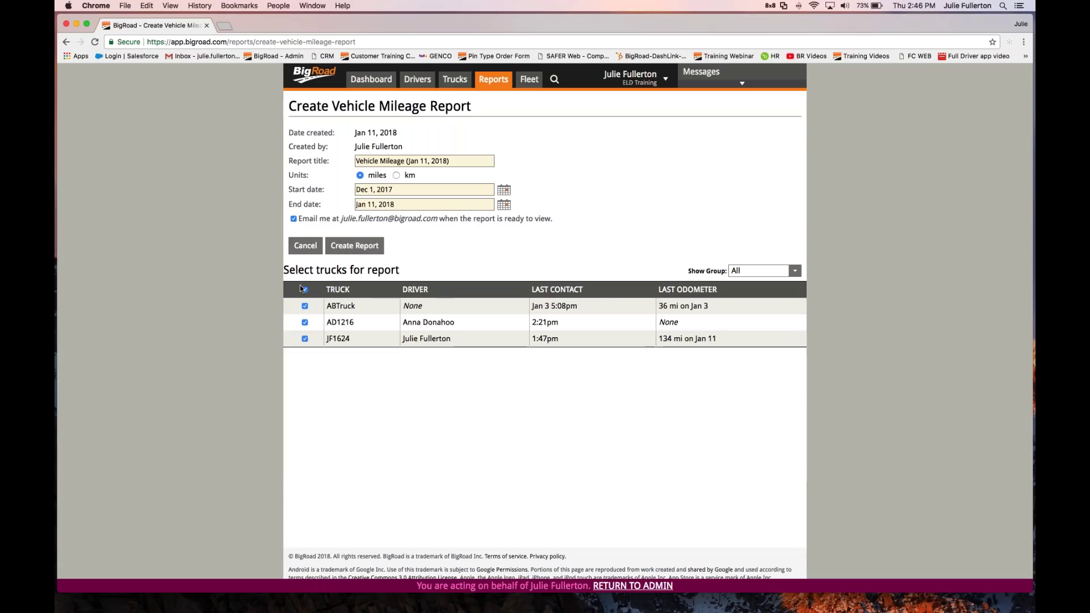
left_click(352, 248)
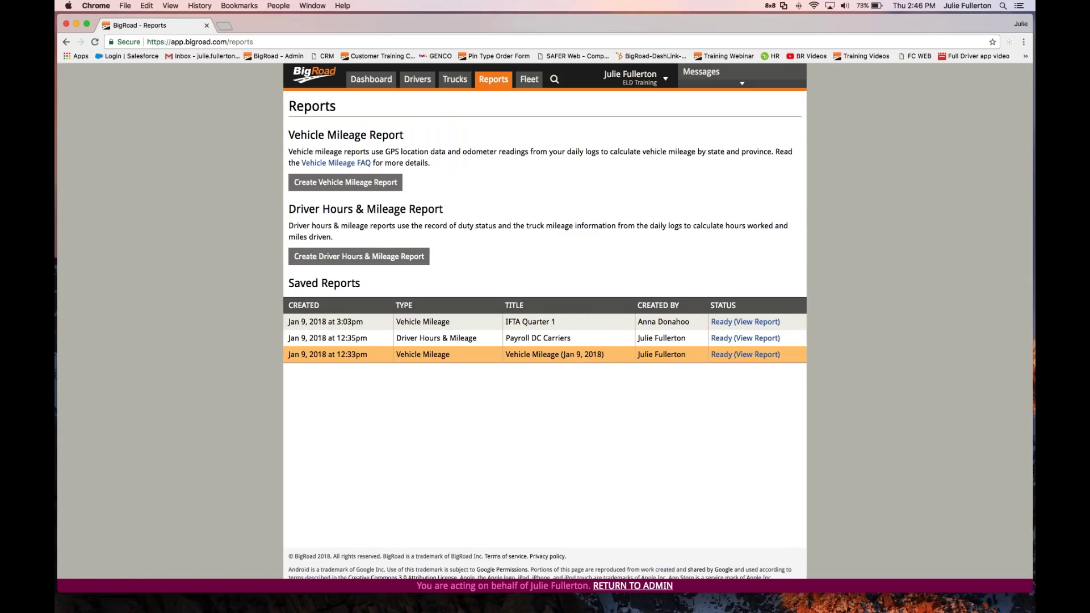
- View the saved Vehicle Mileage (Jan 9, 2018) report's mileage by jurisdiction and by truck, and return to the reports list
left_click(724, 356)
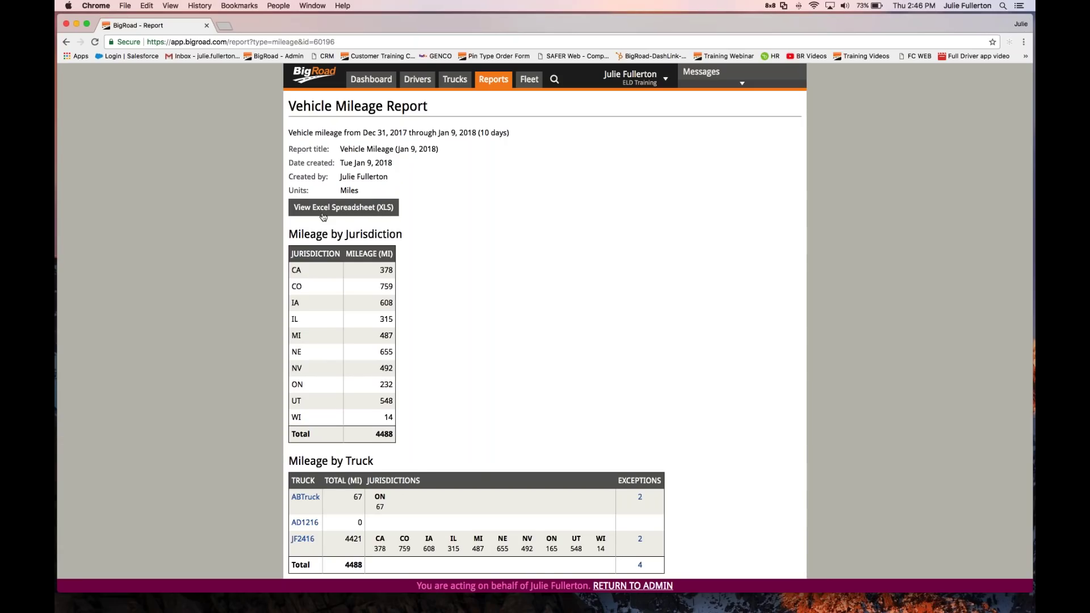
left_click(494, 81)
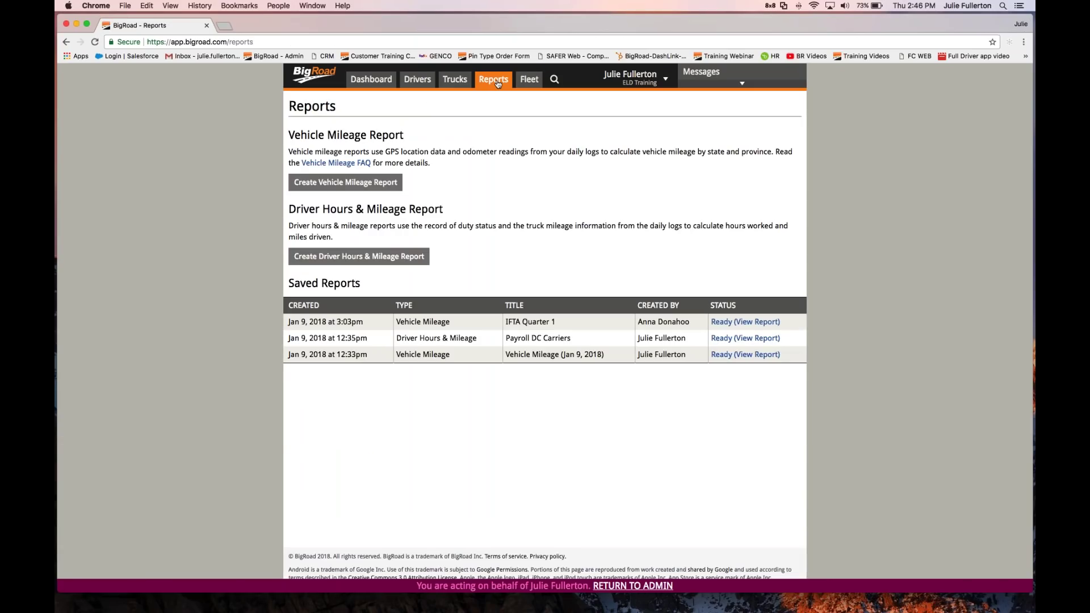
- Examine the new driver hours and mileage report form's title, dates and driver selection, and cancel it
left_click(329, 261)
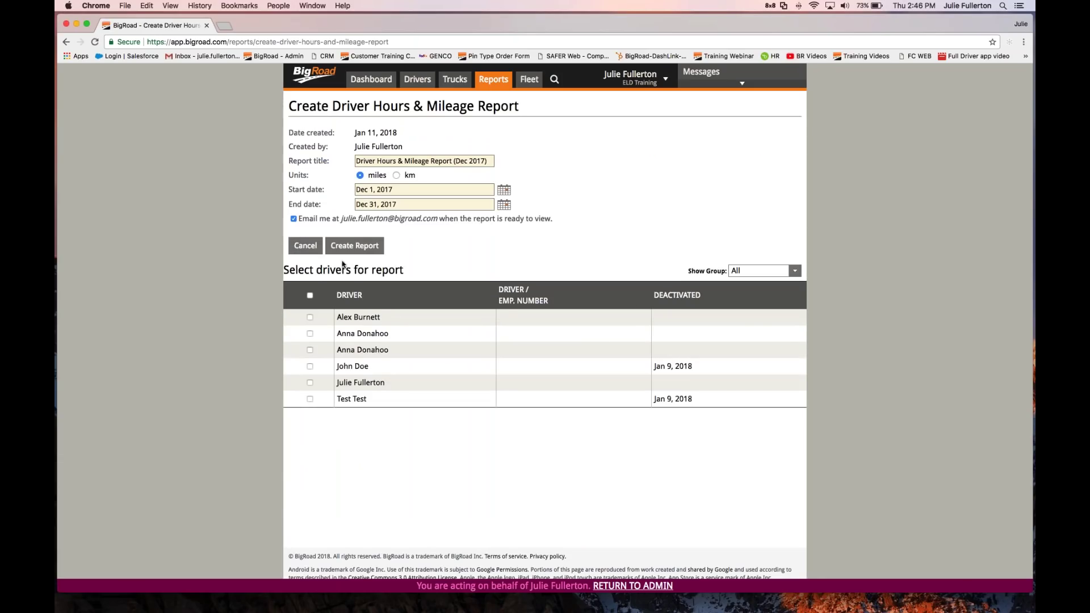
left_click_drag(488, 160, 357, 161)
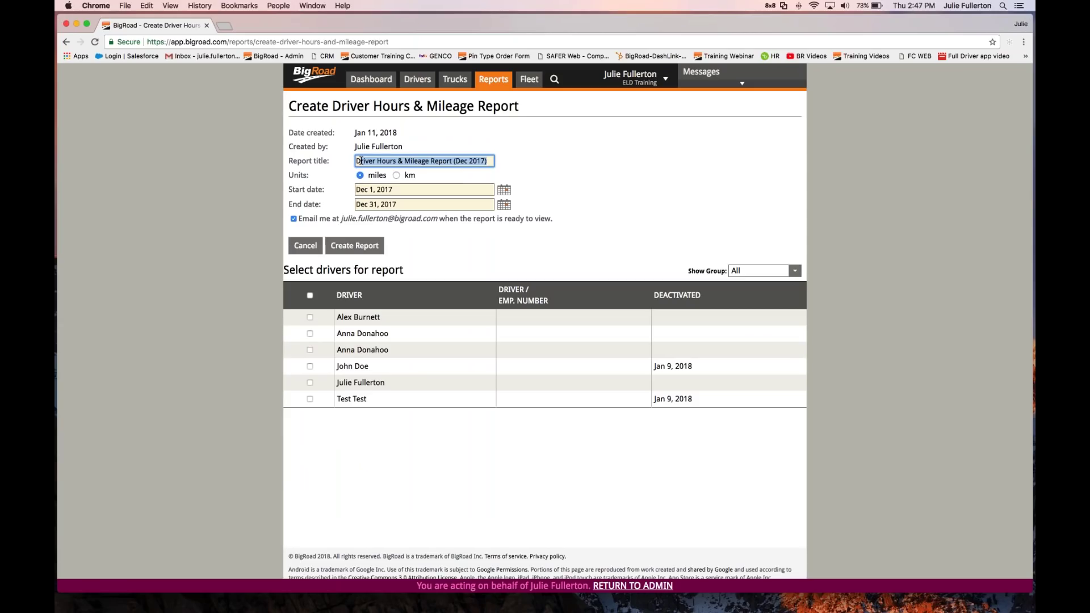
left_click(524, 175)
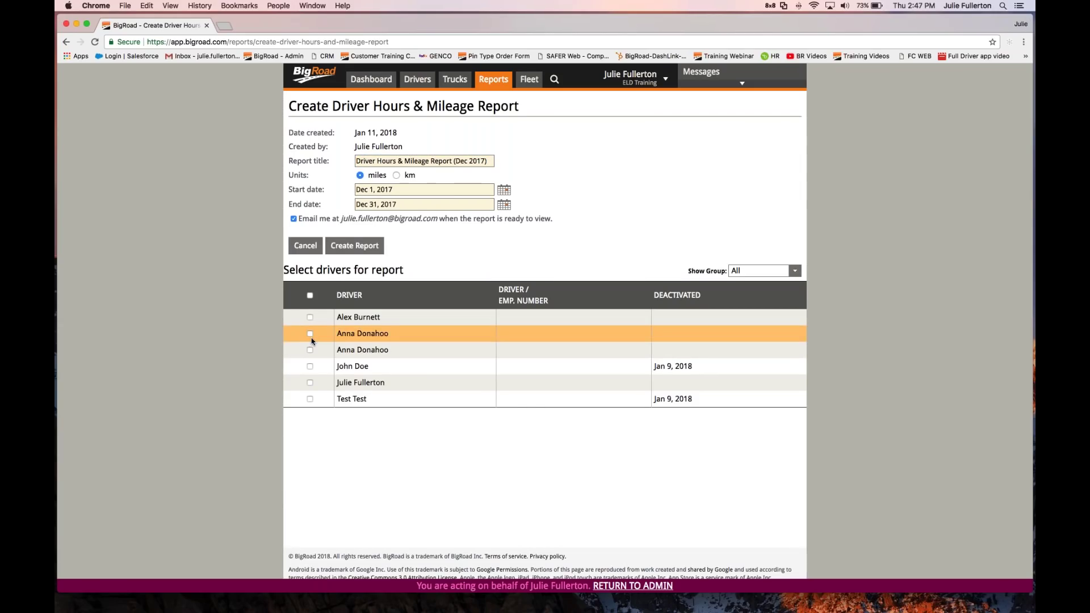
left_click(306, 245)
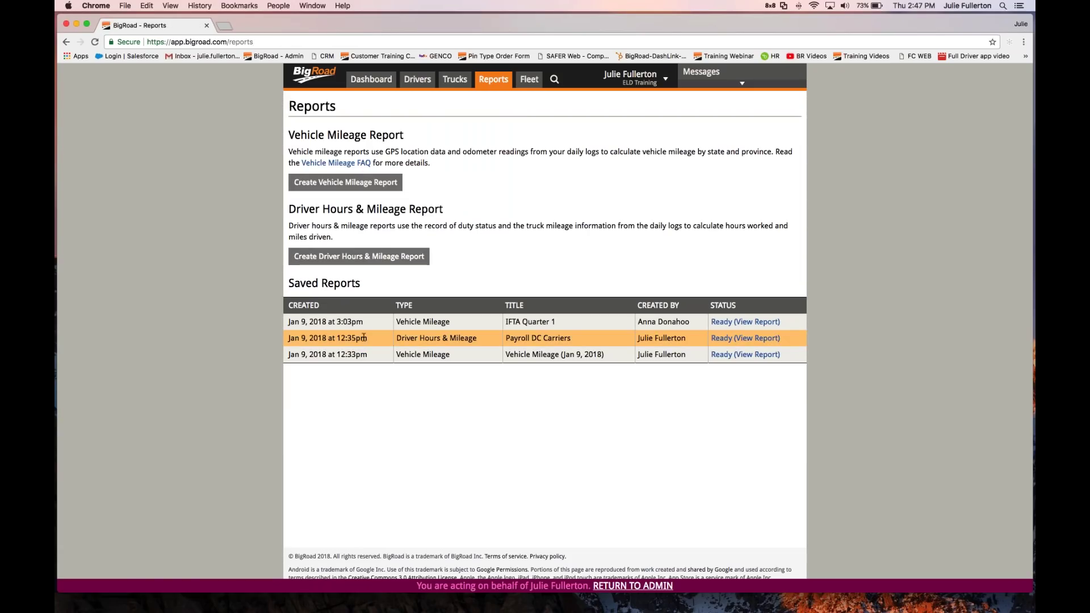
- Open the saved Payroll DC Carriers report and examine its date range and the first driver's days worked, on-duty hours and mileage
left_click(724, 339)
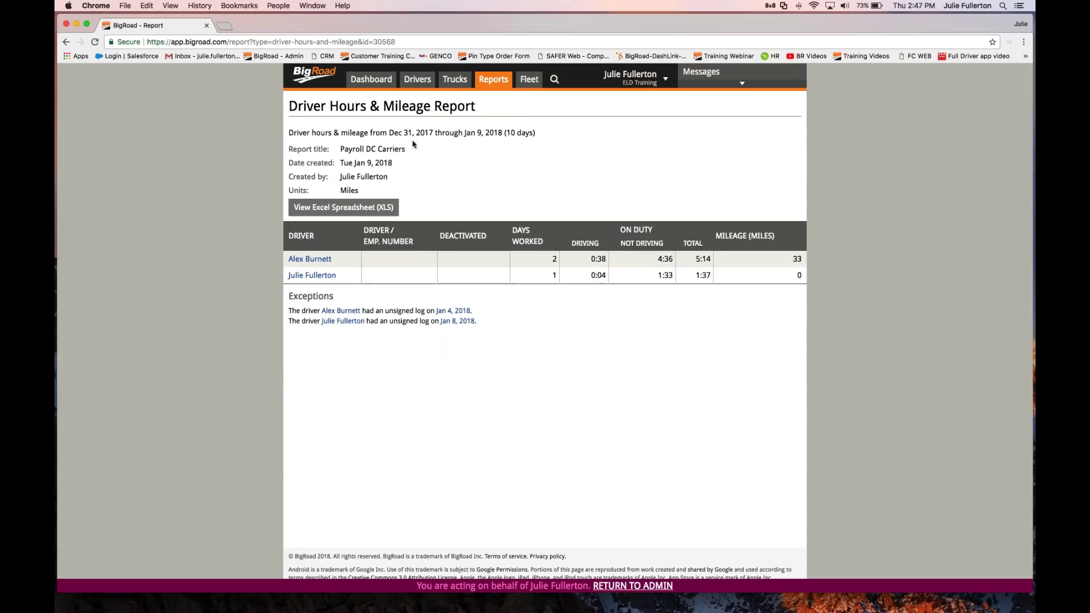
left_click_drag(389, 132, 536, 134)
left_click(546, 168)
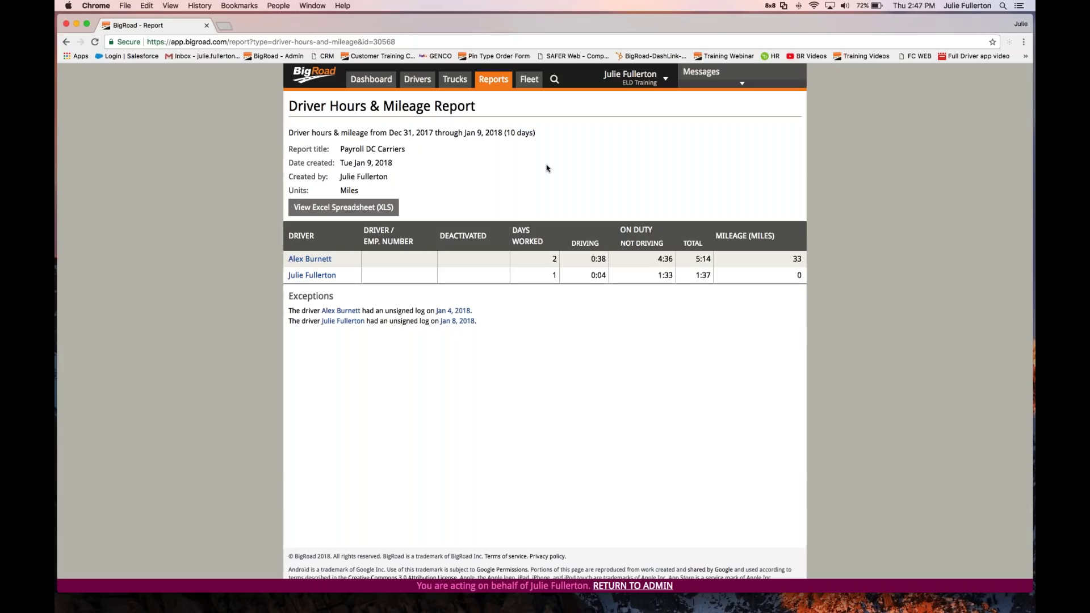
double_click(556, 260)
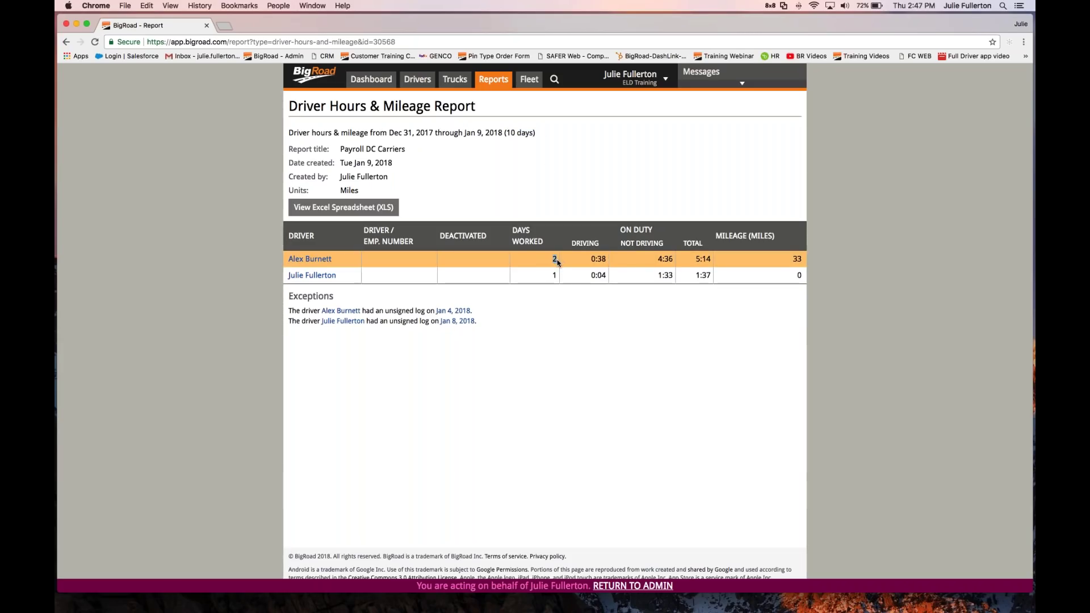
double_click(598, 259)
left_click_drag(638, 264, 675, 261)
double_click(702, 259)
double_click(796, 259)
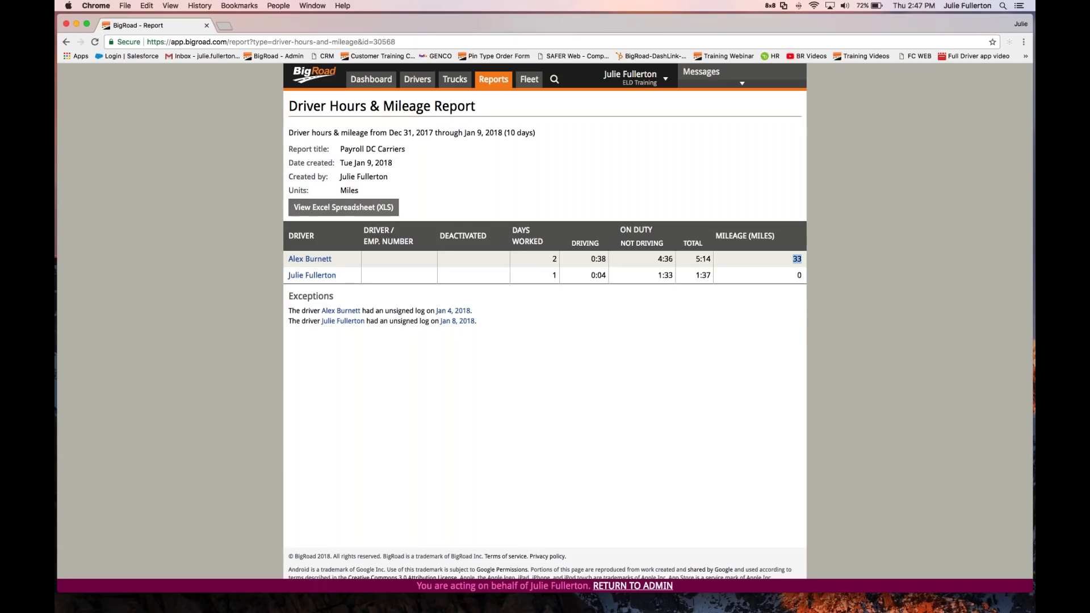
- View the fleet settings page, and minimise the browser window to switch to the Android emulator
left_click(529, 80)
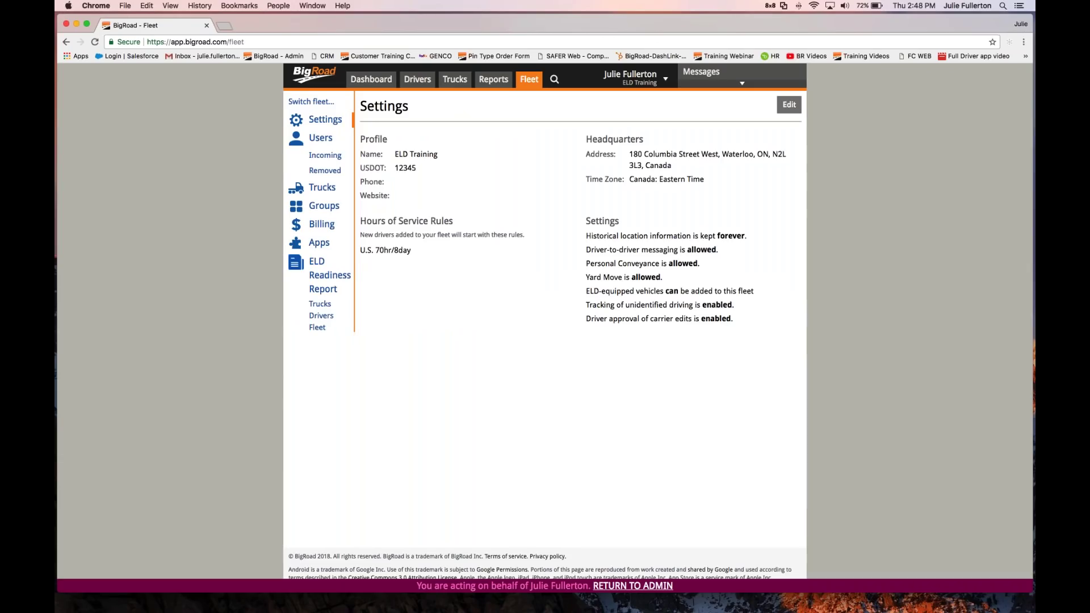
key("super+Tab")
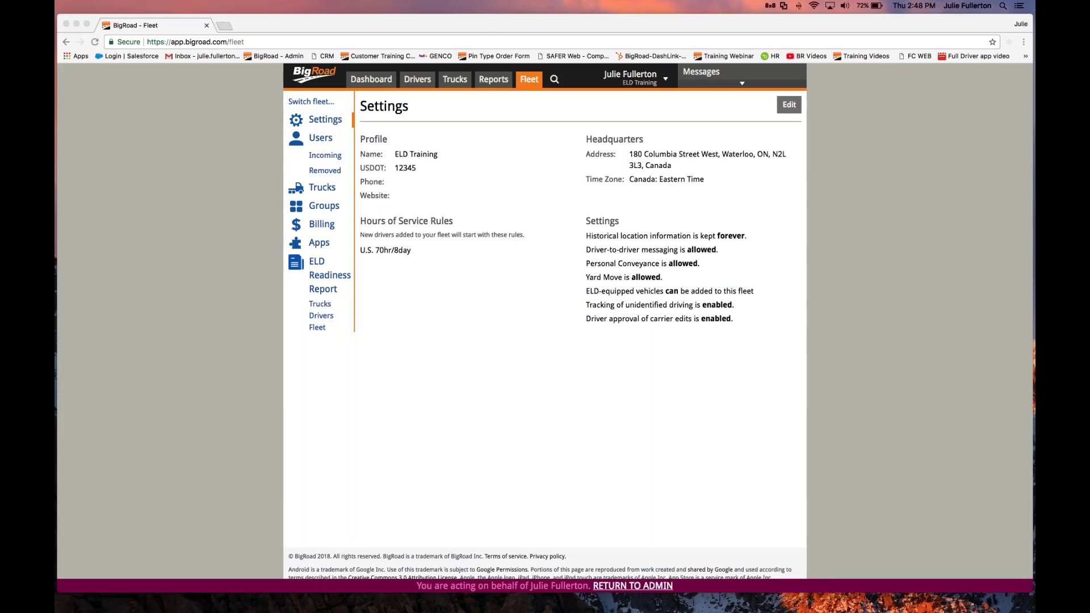
left_click(77, 26)
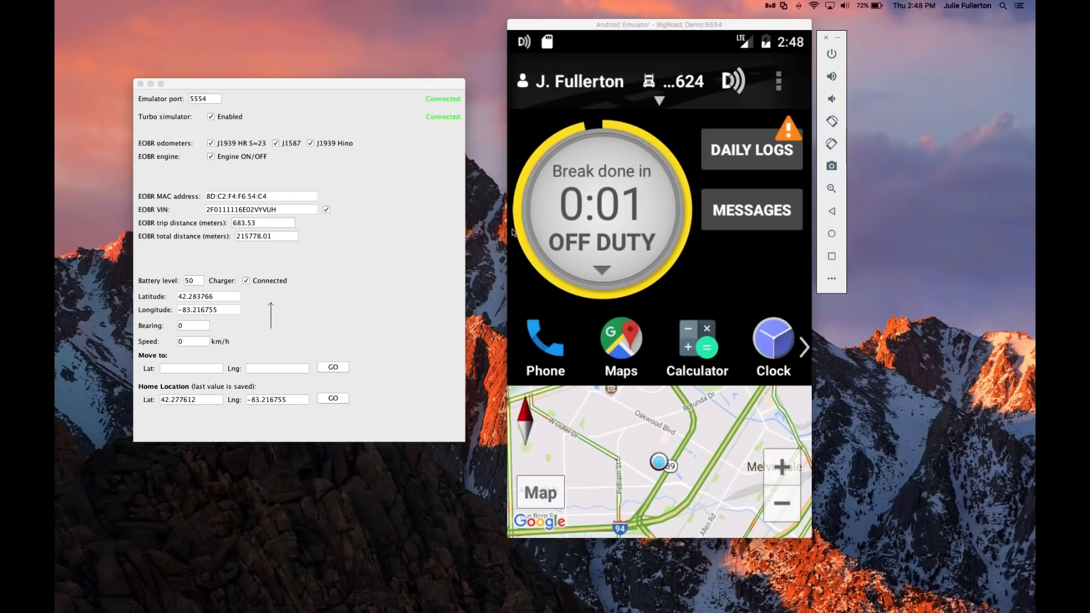
- Open the Wednesday January 10 daily log from the driver's log list in the BigRoad mobile app
left_click(744, 159)
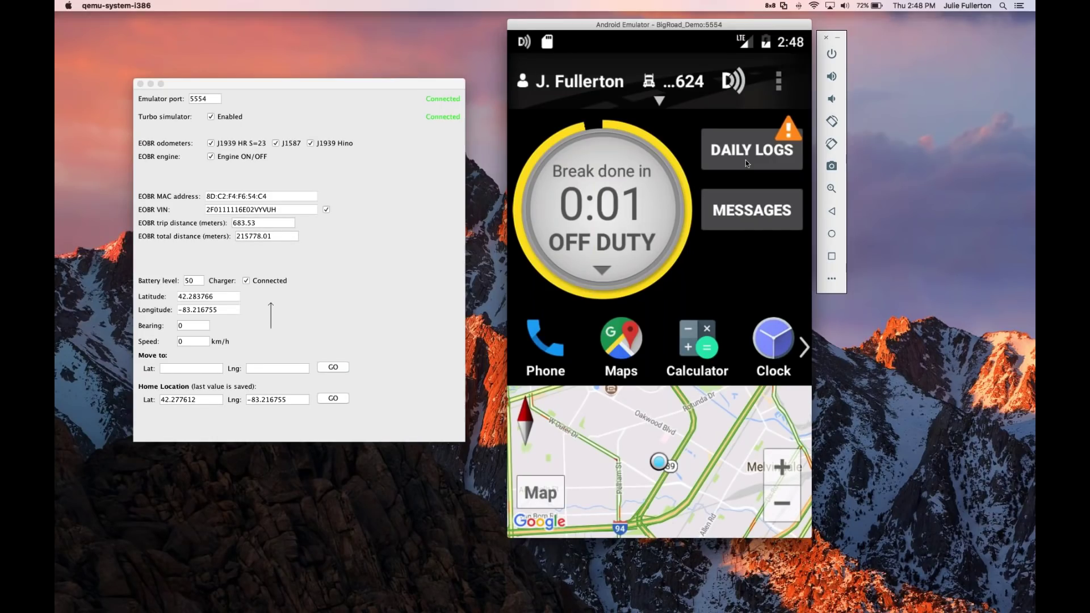
left_click(744, 159)
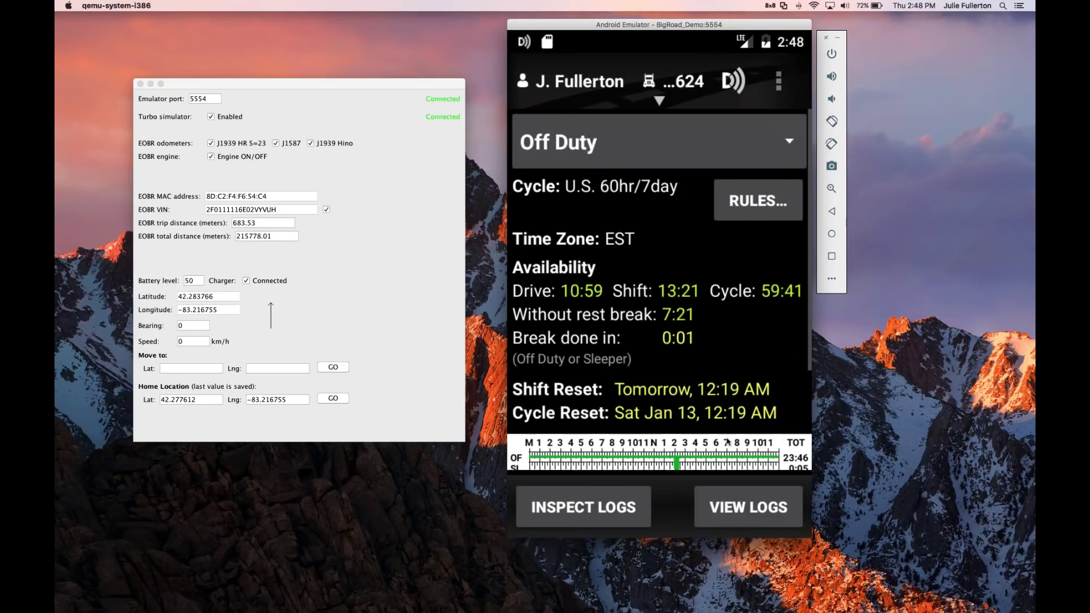
left_click(739, 521)
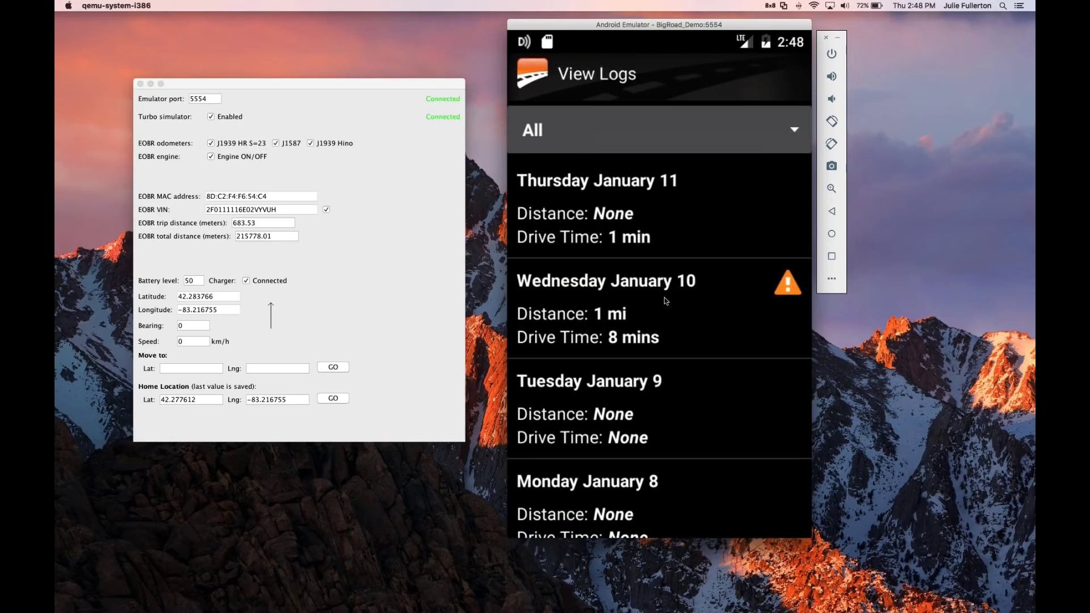
left_click(622, 306)
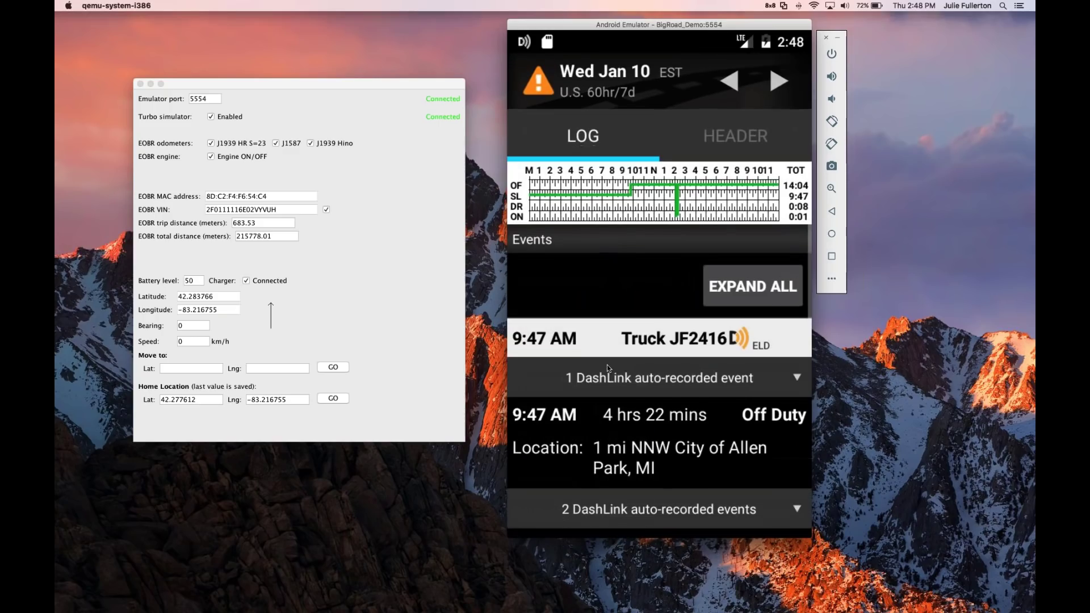
- Sign the January 10 daily log by agreeing to the certification statement, and return to the app's home screen
left_click_drag(593, 411, 623, 263)
scroll(601, 451, "down", 5)
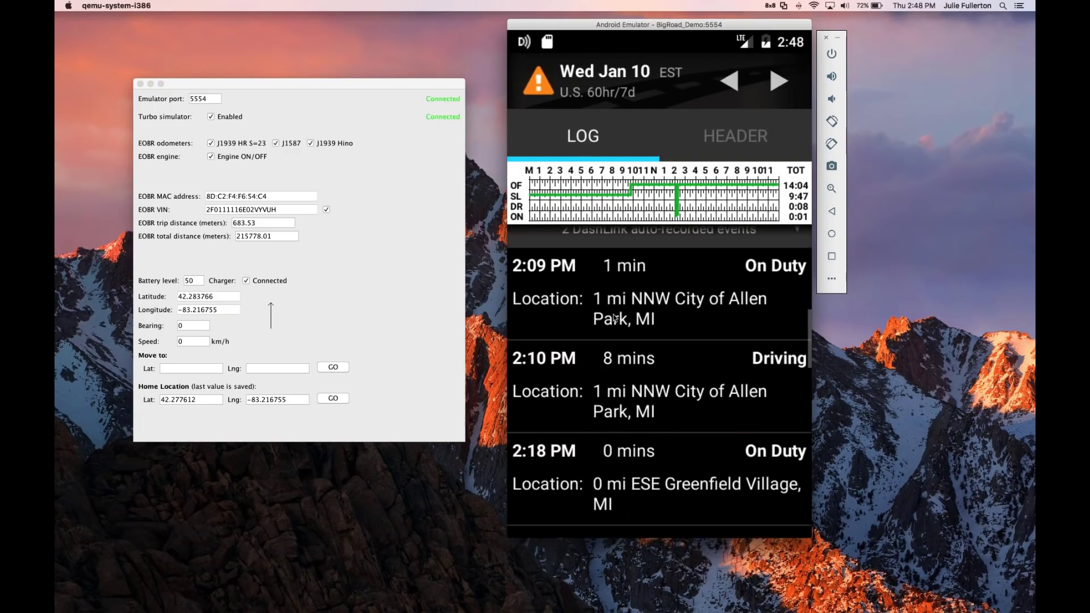
scroll(606, 430, "down", 3)
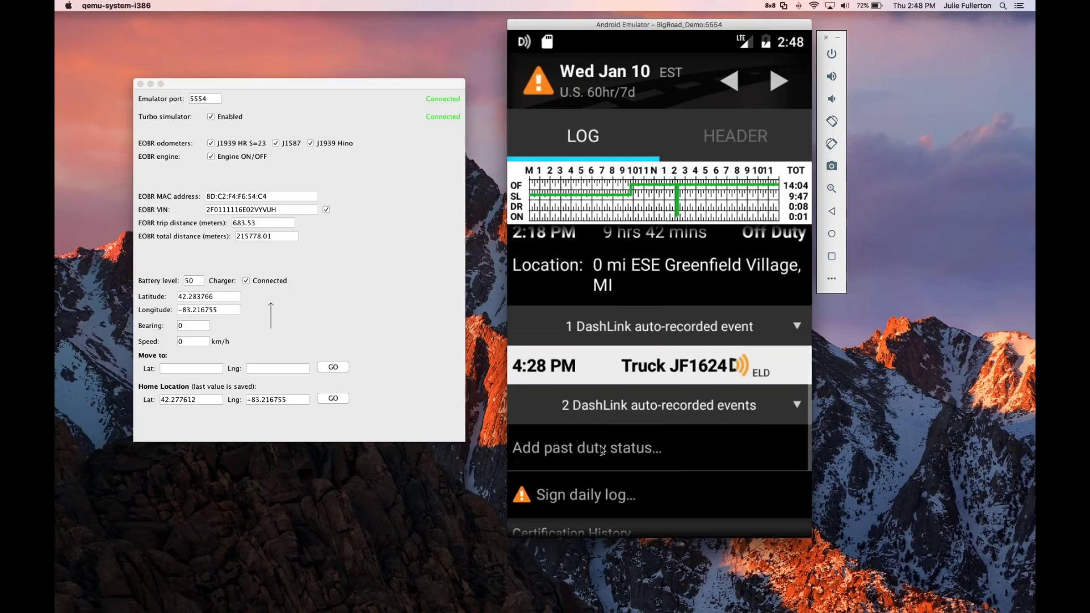
left_click_drag(607, 431, 589, 344)
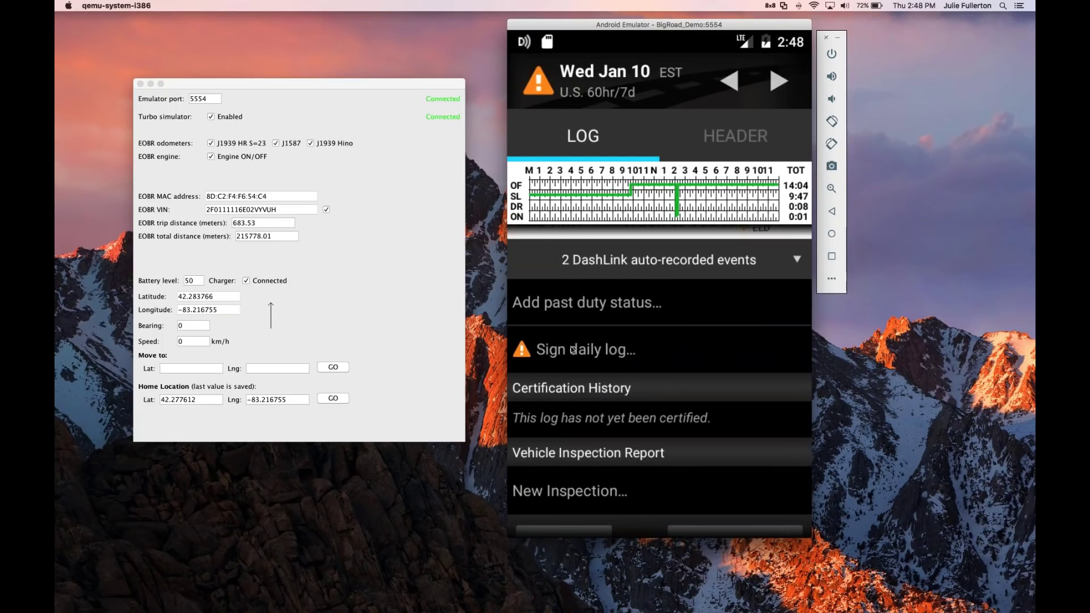
left_click(592, 358)
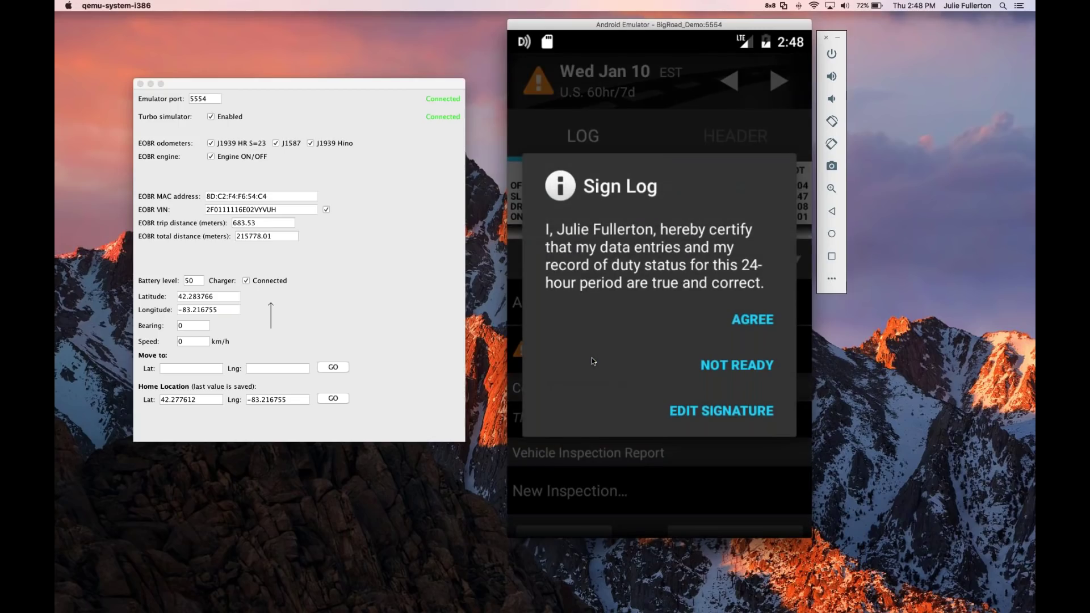
left_click(758, 321)
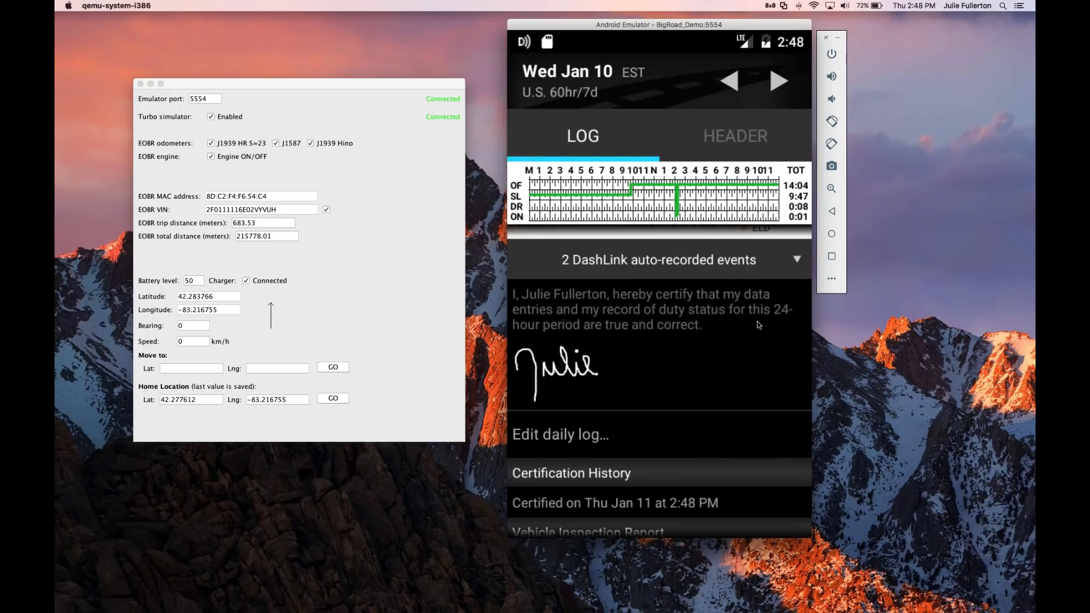
left_click(832, 212)
left_click(832, 212)
left_click(832, 212)
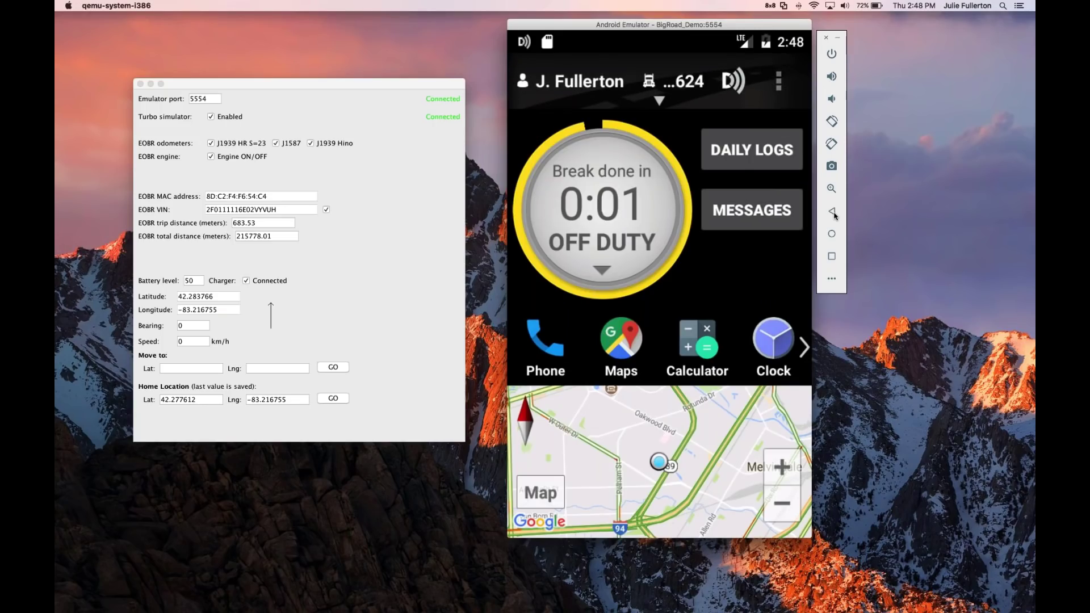
- Open the driver's profile from the app settings and review the contact fields, cycle, home time zone and signature
left_click(782, 85)
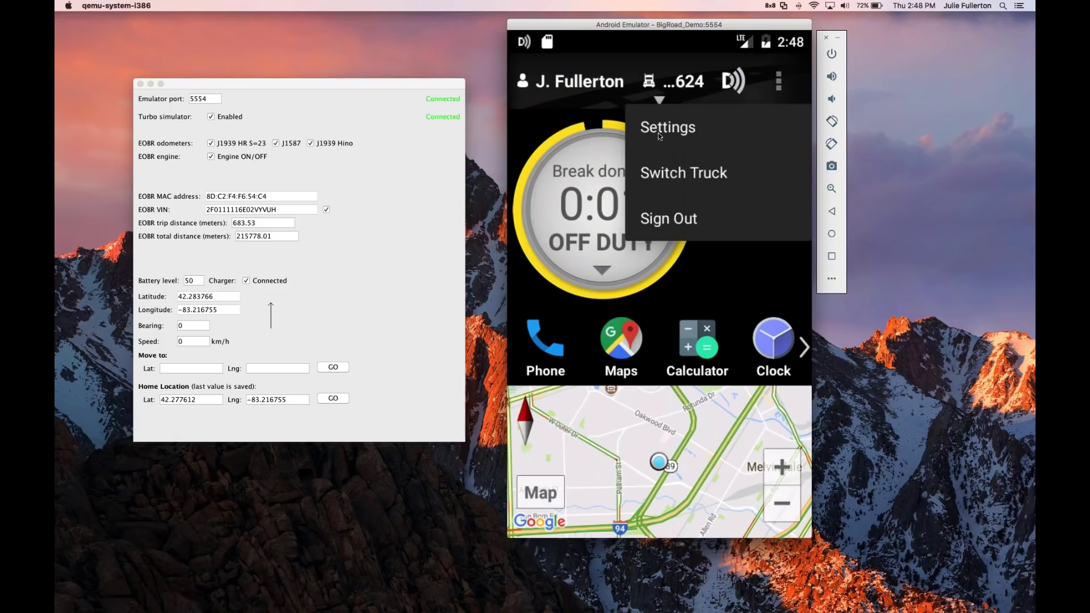
left_click(667, 134)
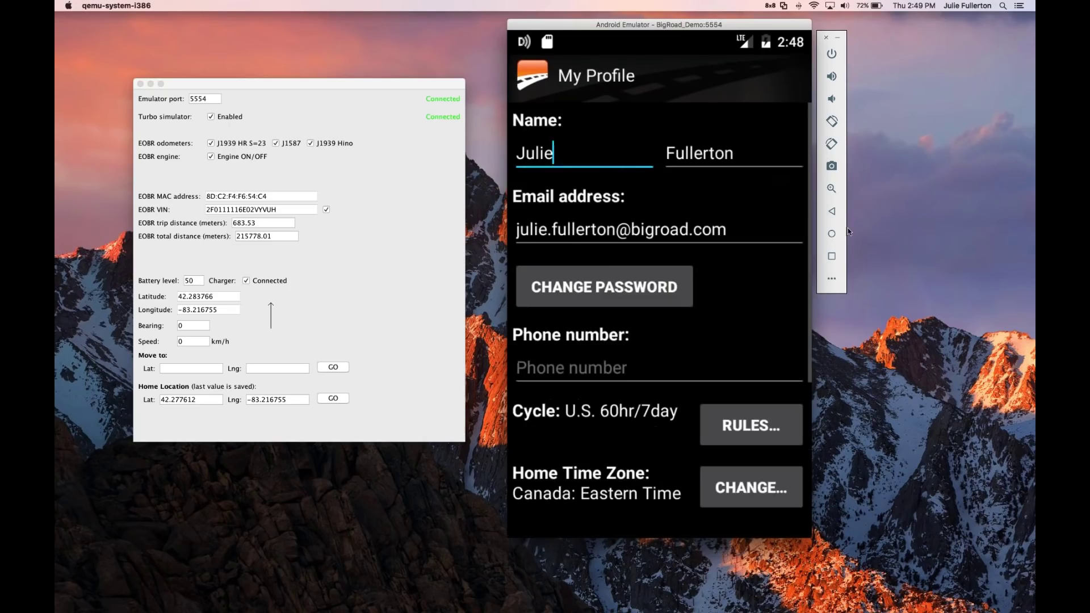
left_click(831, 210)
scroll(743, 267, "down", 5)
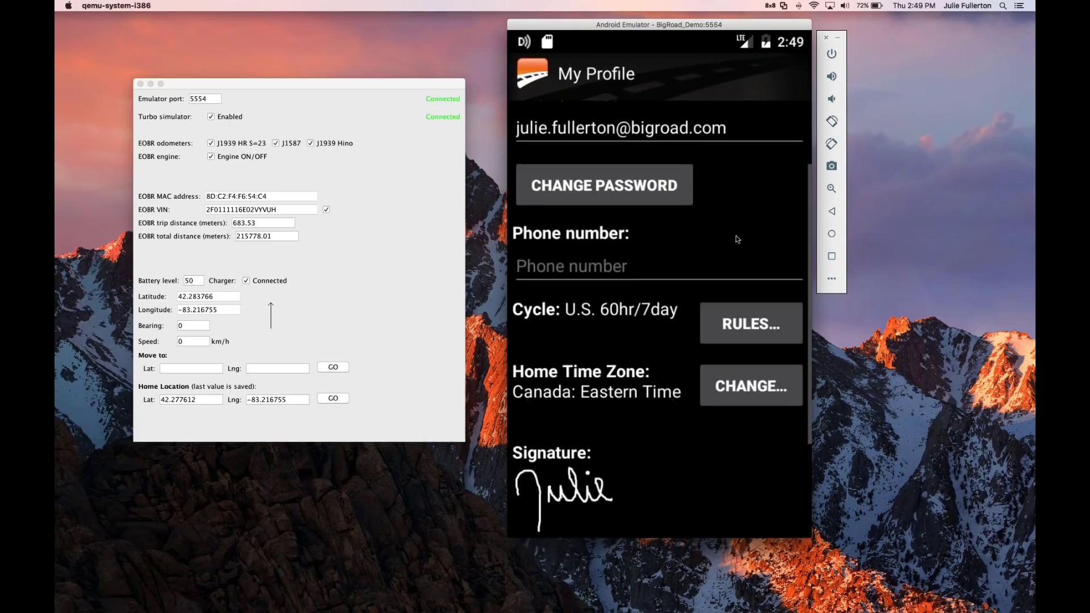